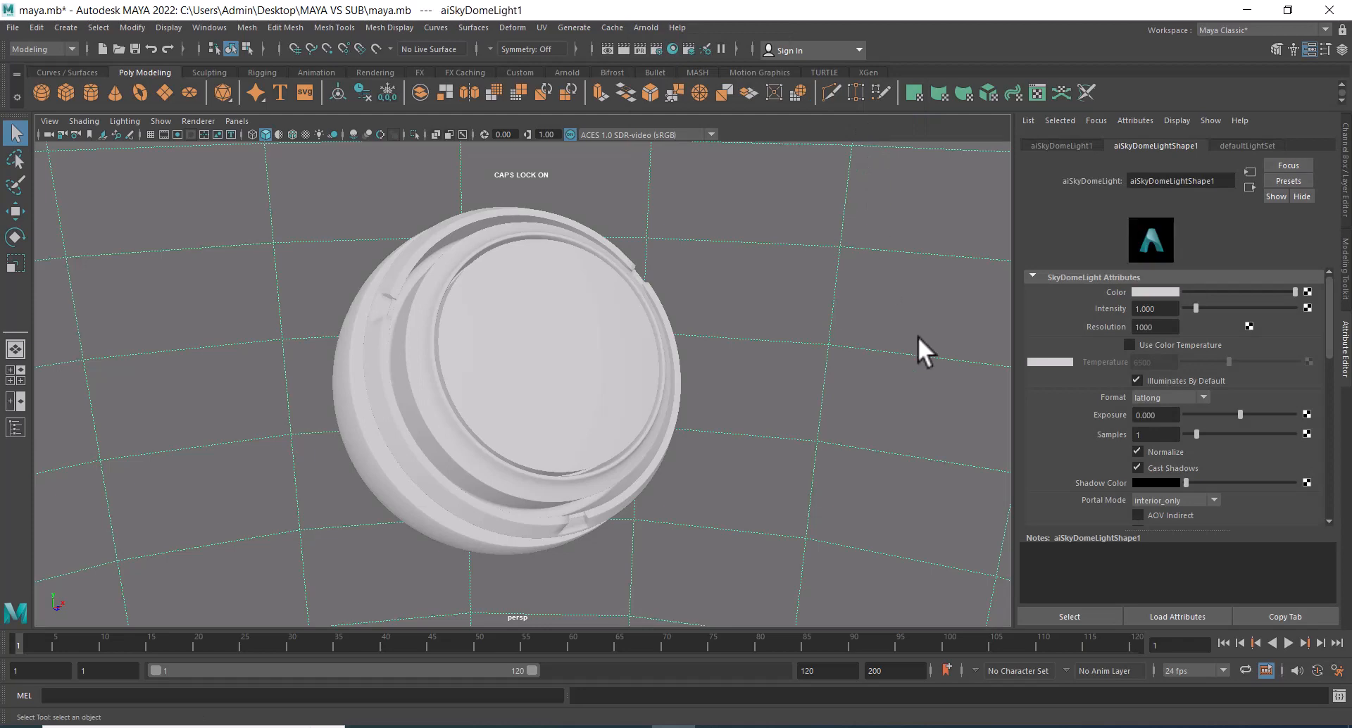
Test-render the preview sphere under the plain sky dome light and close the render.
mouse_move(838, 425)
left_mouse_down("alt")
mouse_move(817, 398)
mouse_move(831, 402)
left_mouse_up("alt")
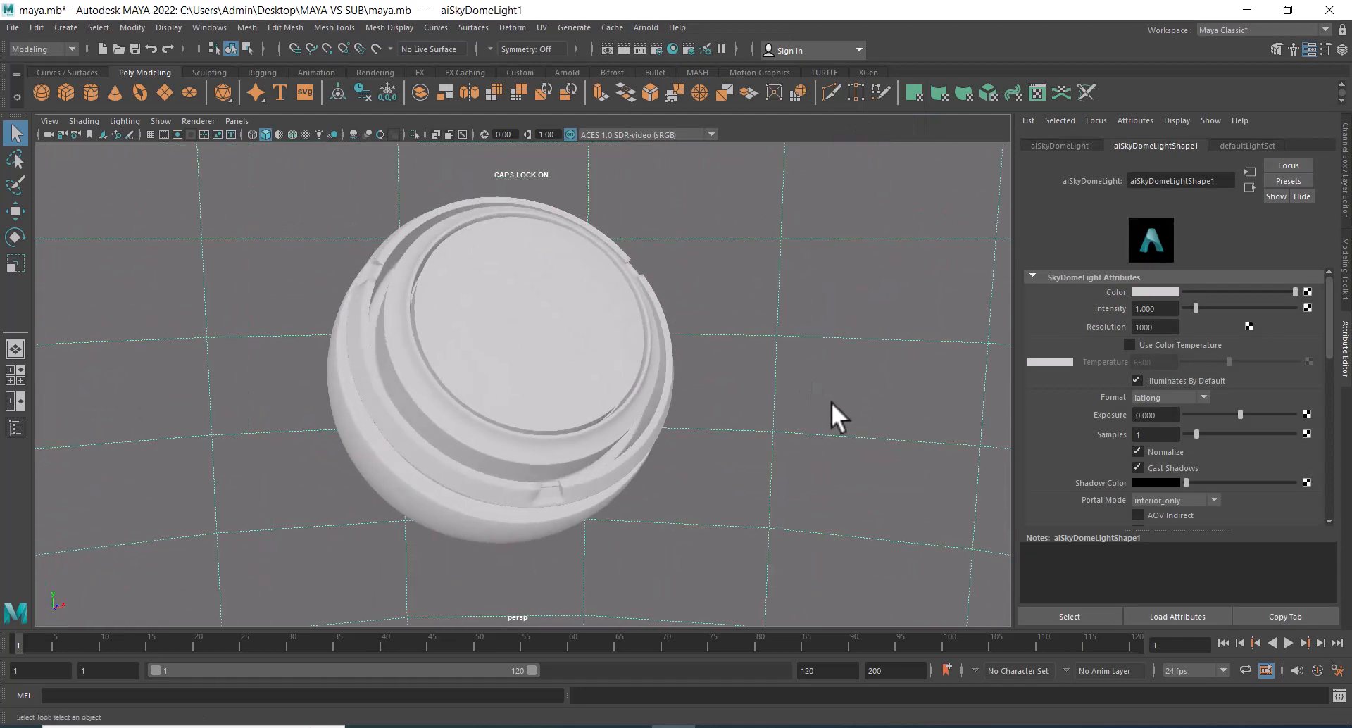
left_click(623, 46)
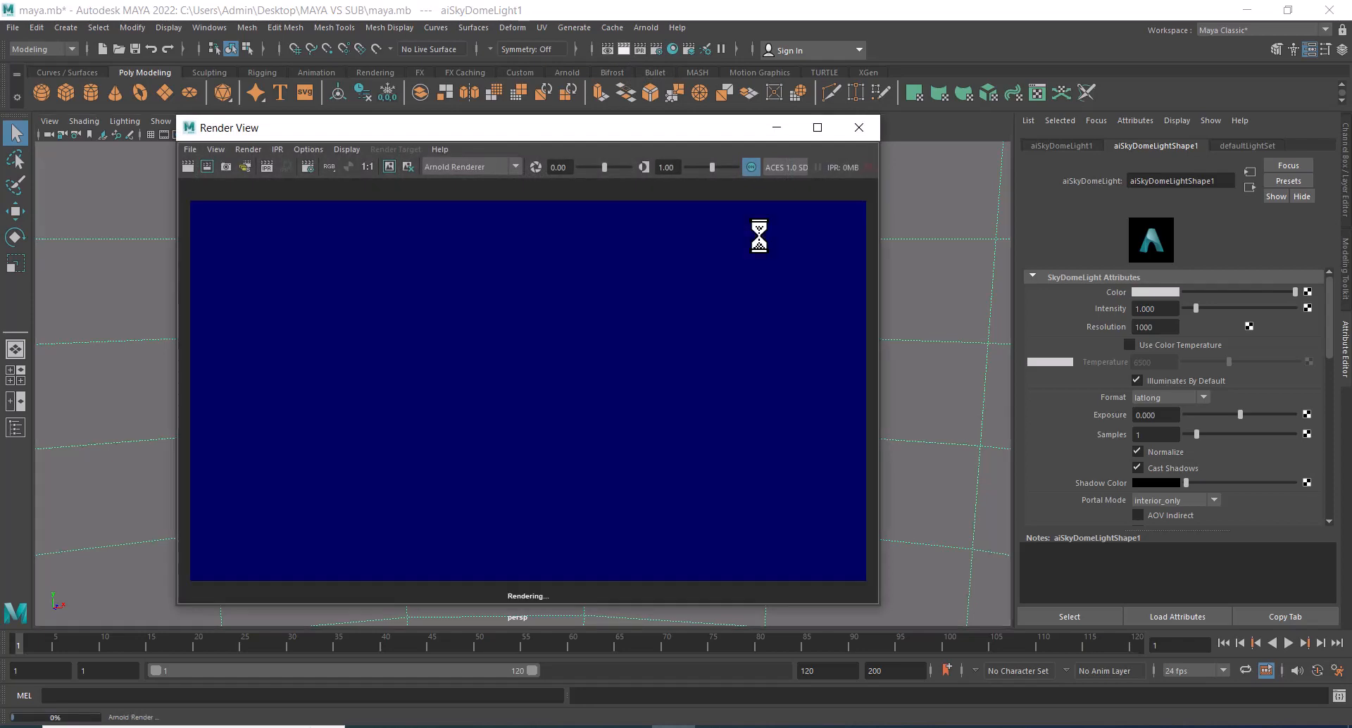
left_click(859, 127)
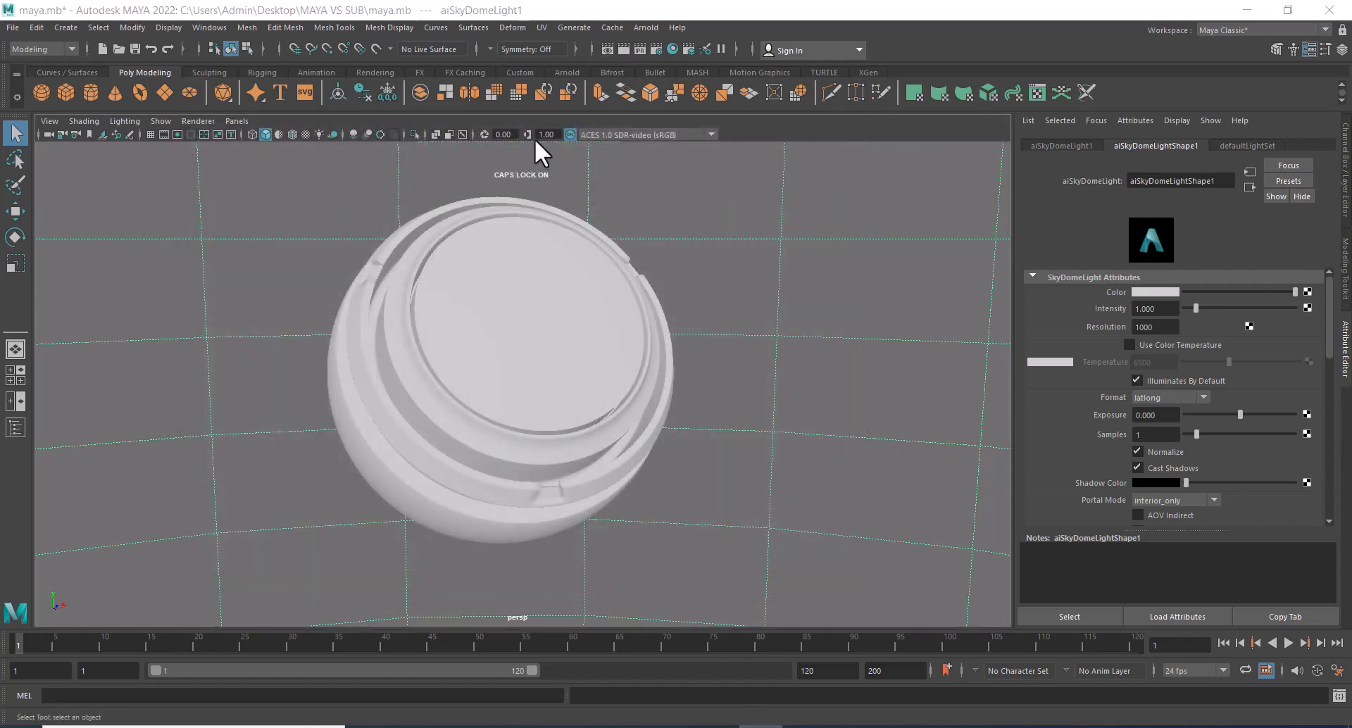
left_click_drag(478, 151, 468, 160, "alt")
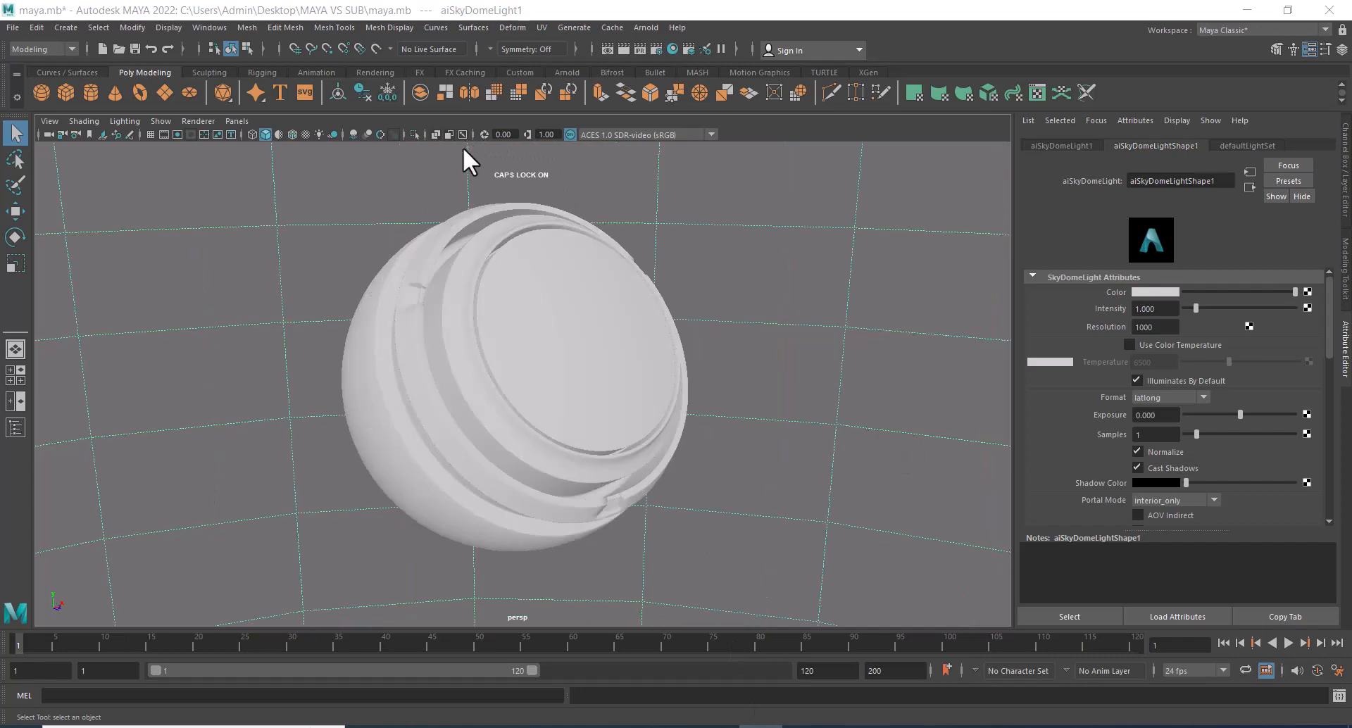
Map the sky dome light's colour to a File texture using brown_photostudio_02_1k.exr from the HDRI folder in MAYA VS SUB on the Desktop.
left_click(1308, 292)
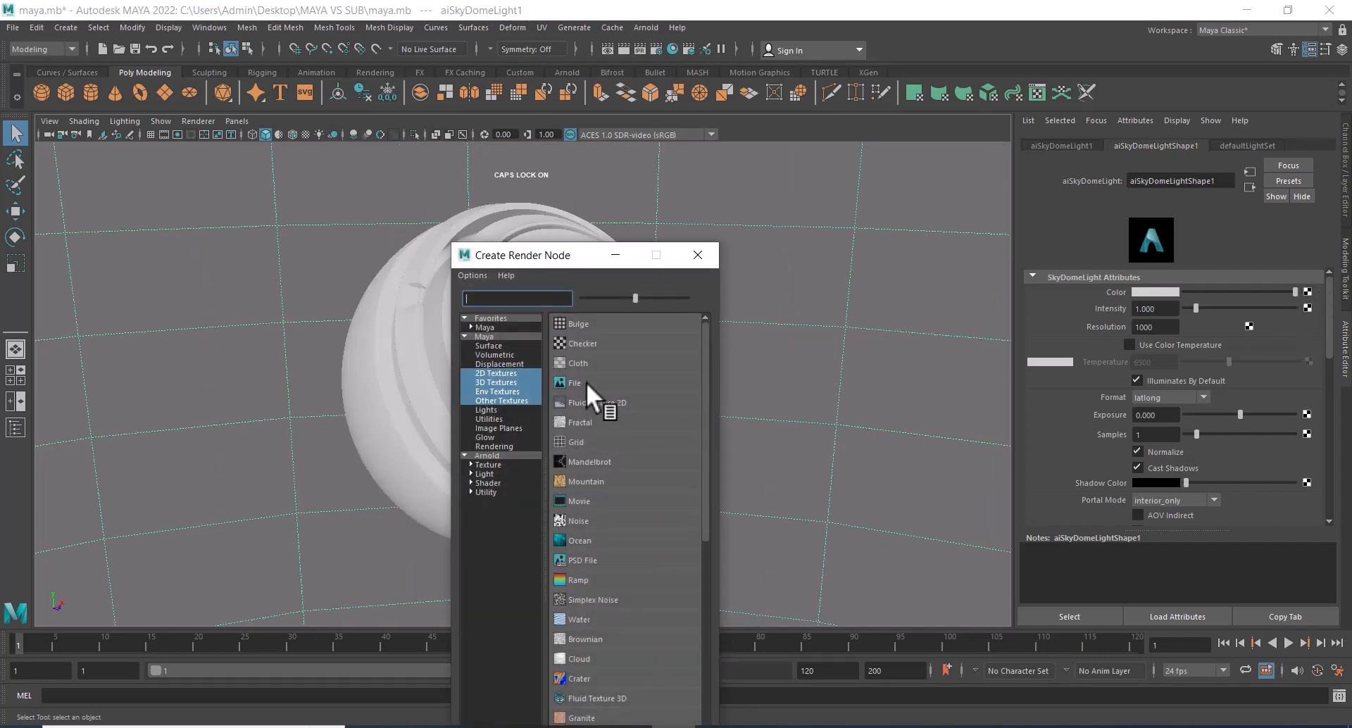
left_click(586, 382)
left_click(1311, 340)
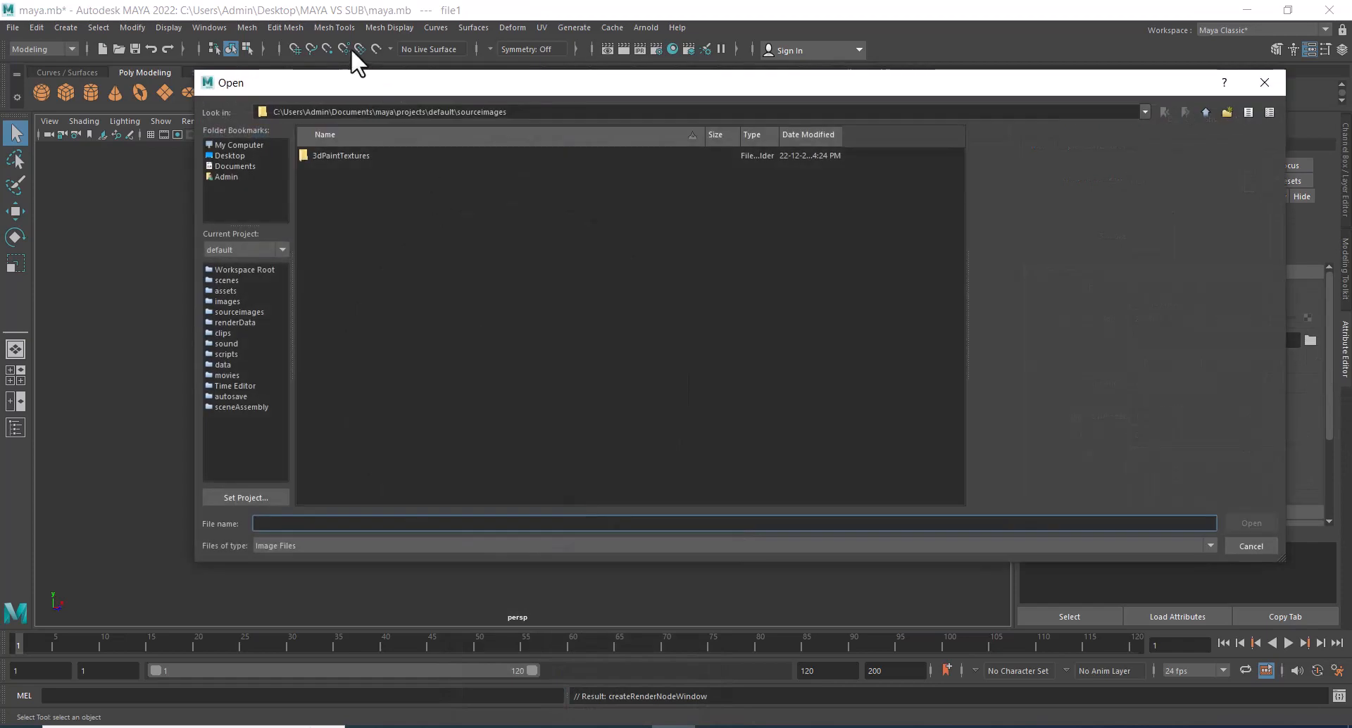
left_click(224, 152)
left_click(345, 388)
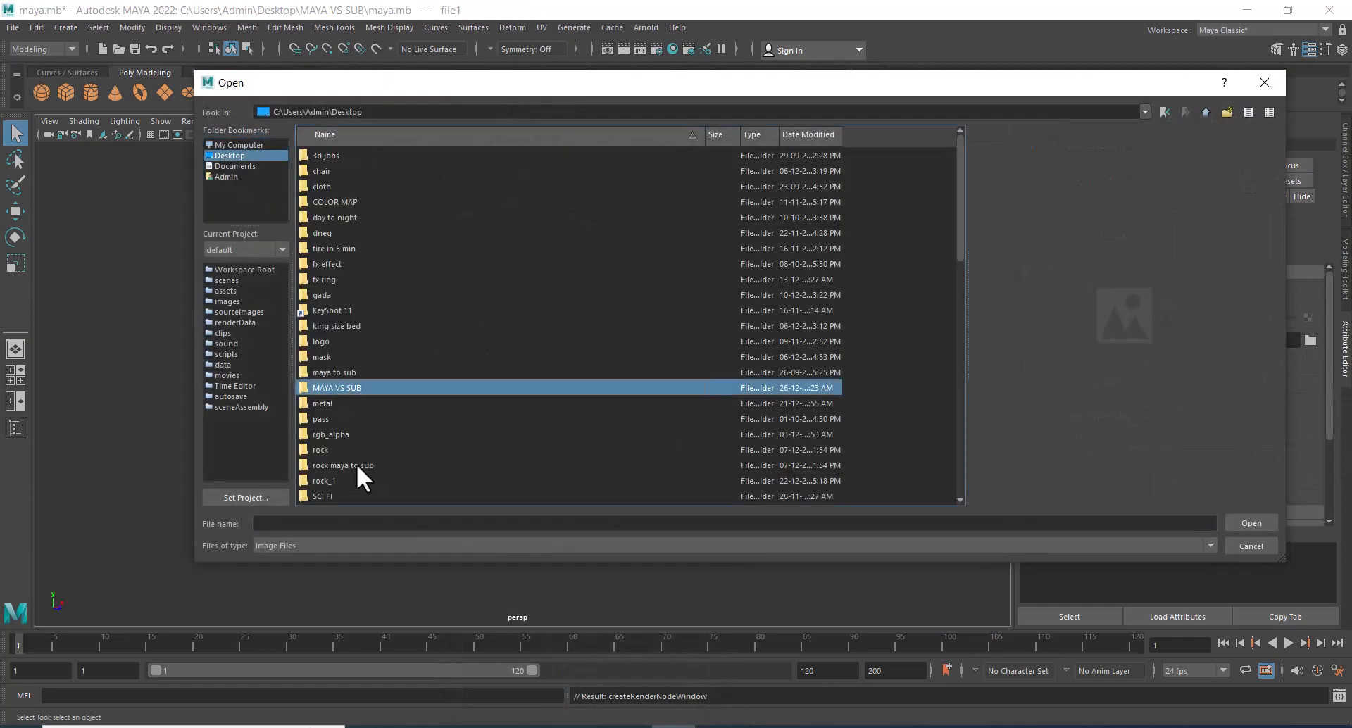
double_click(342, 389)
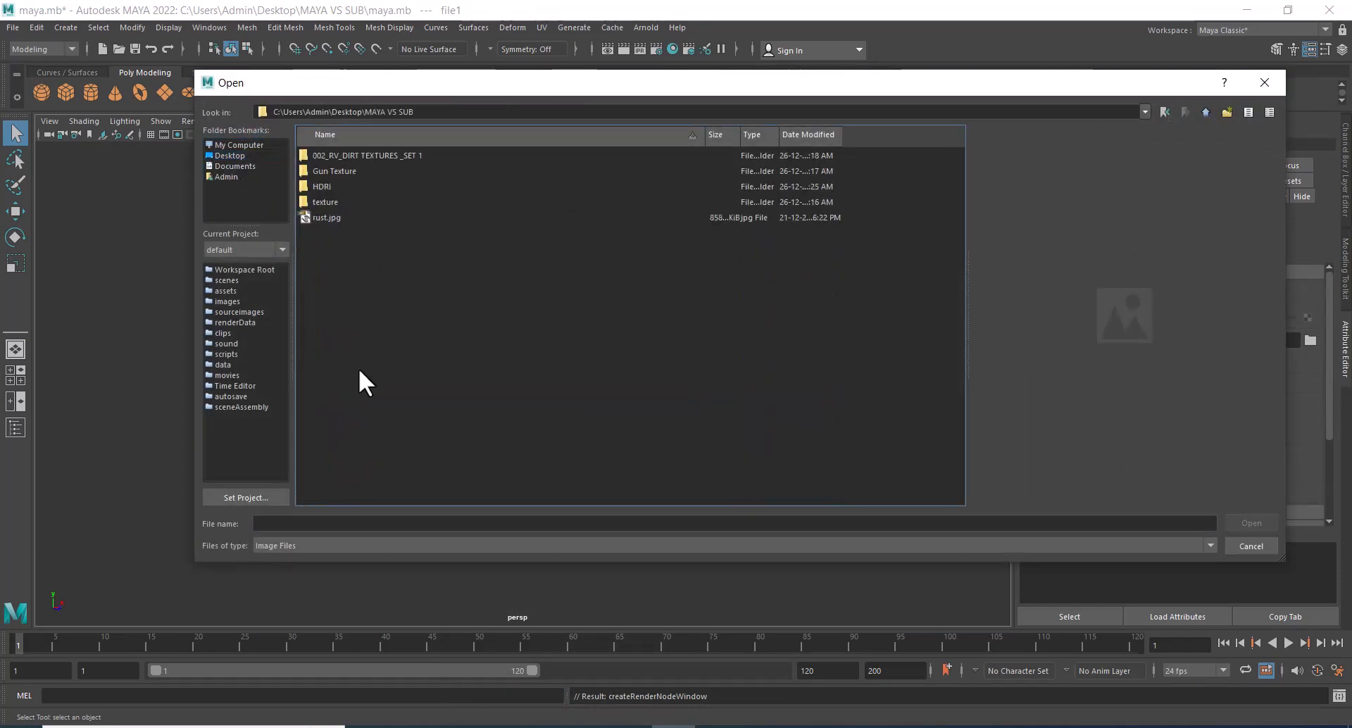
double_click(327, 185)
left_click(375, 155)
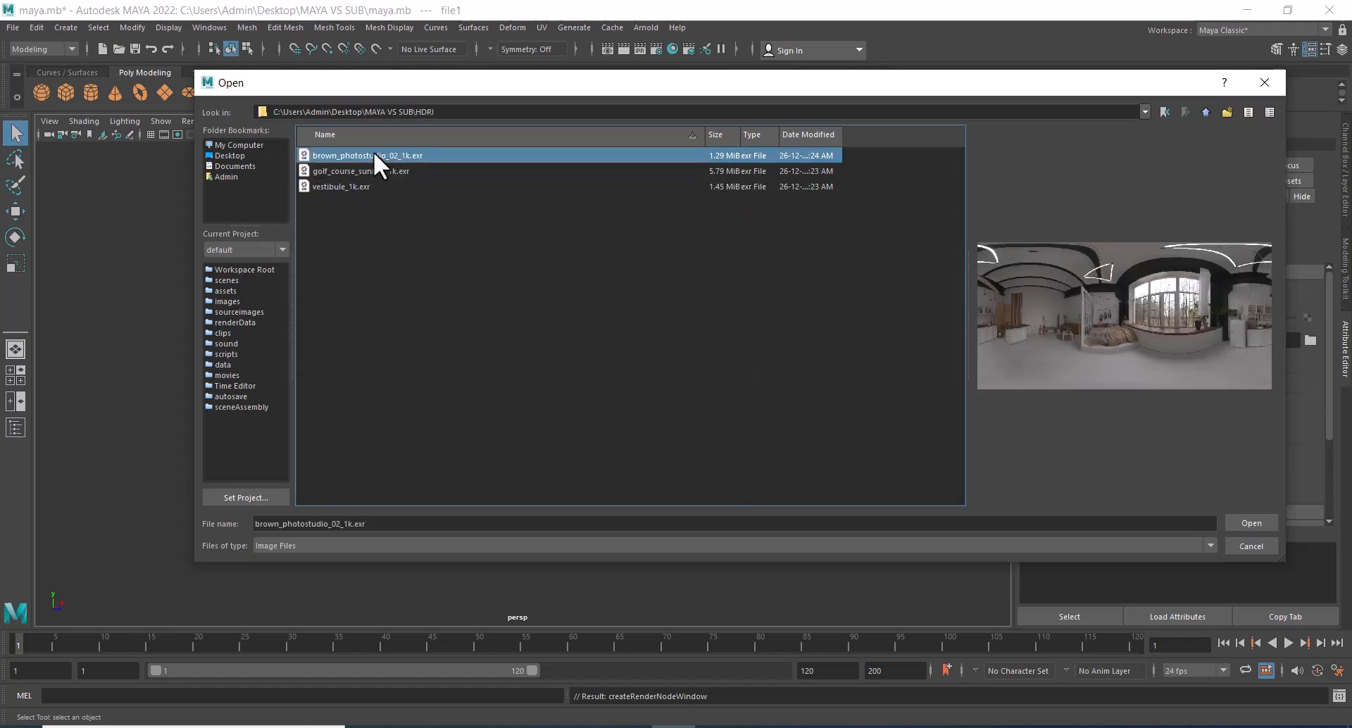
double_click(374, 155)
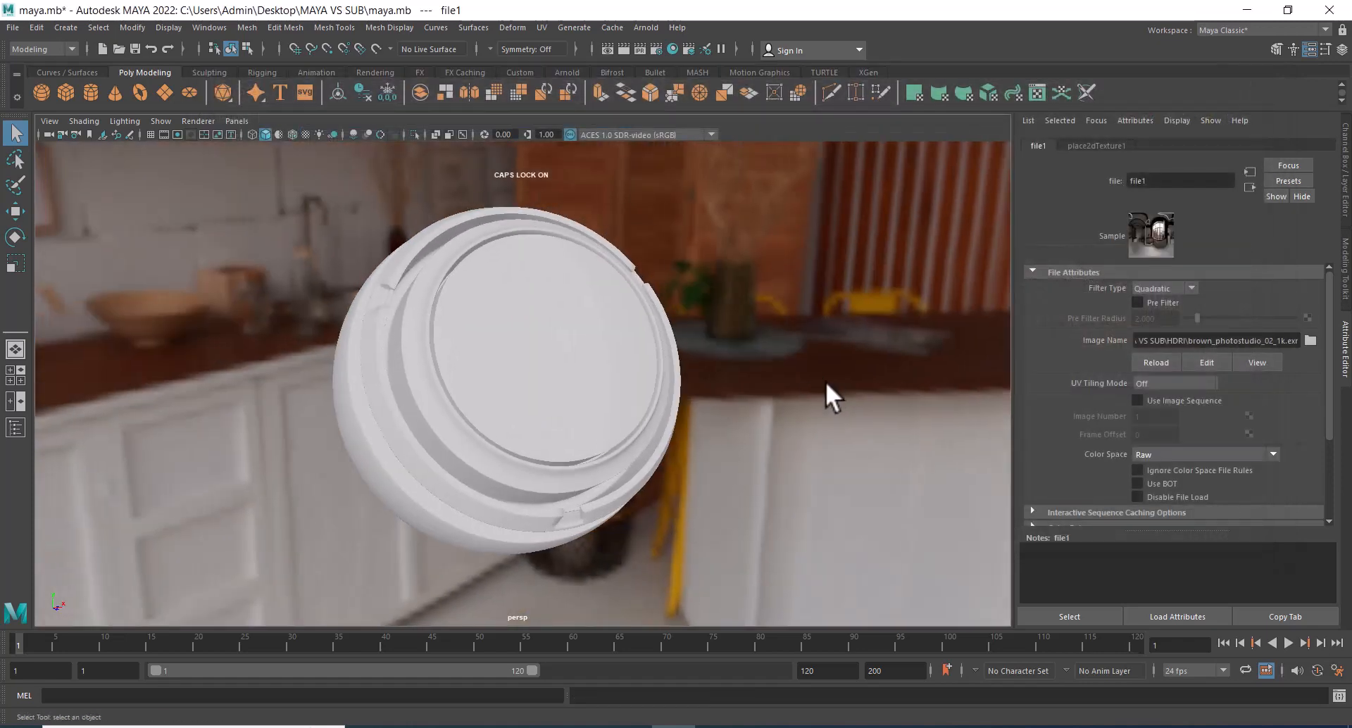
Render the preview sphere with the HDRI environment lighting and close the render.
left_click(624, 50)
left_click(638, 48)
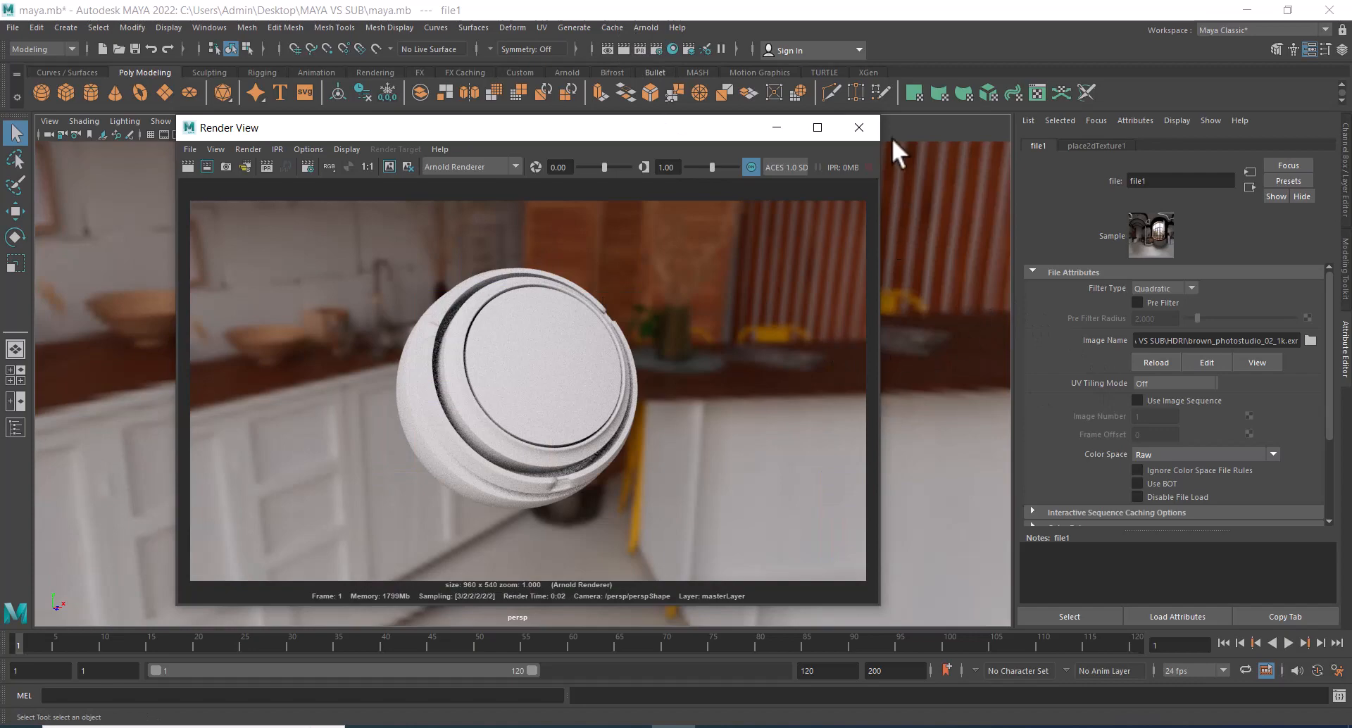
left_click(859, 128)
Select the preview sphere and open the Hypershade, moved aside so the sphere stays in view.
left_click(537, 473)
left_click_drag(718, 458, 726, 485, "alt")
left_click_drag(796, 536, 790, 537, "alt")
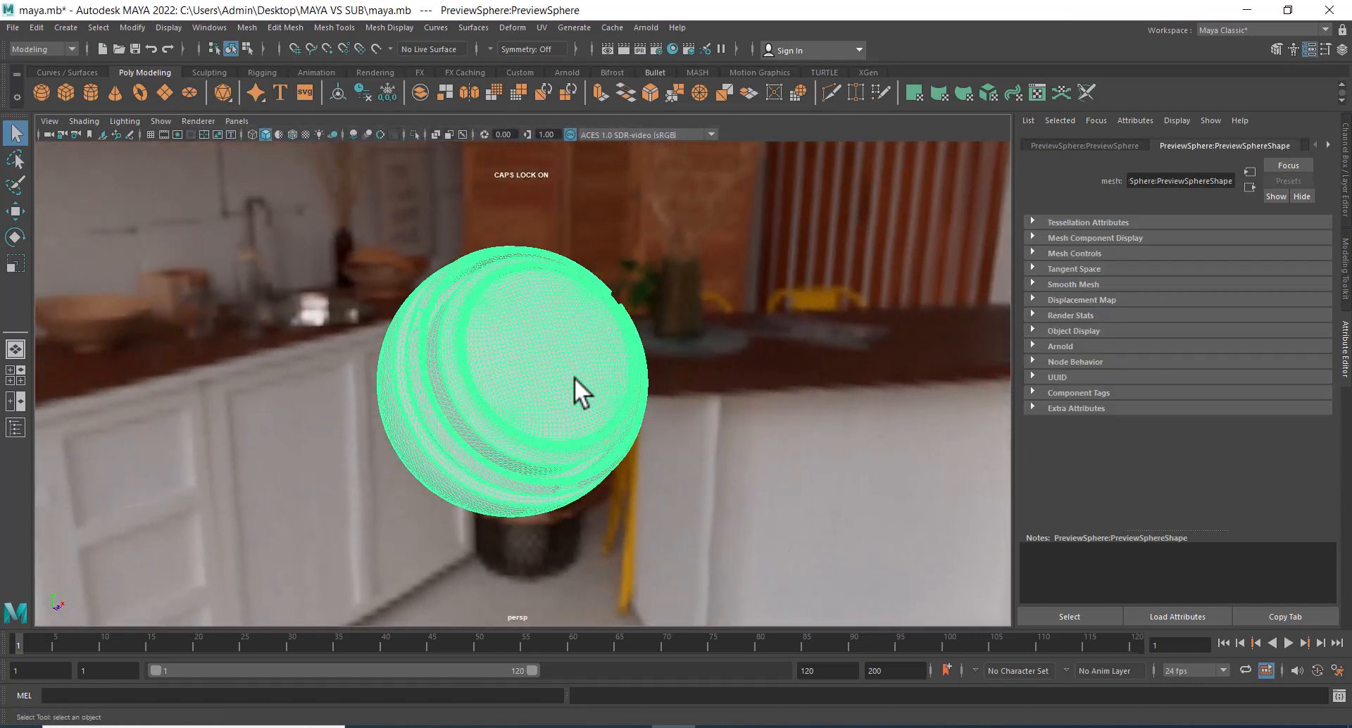
left_click(673, 48)
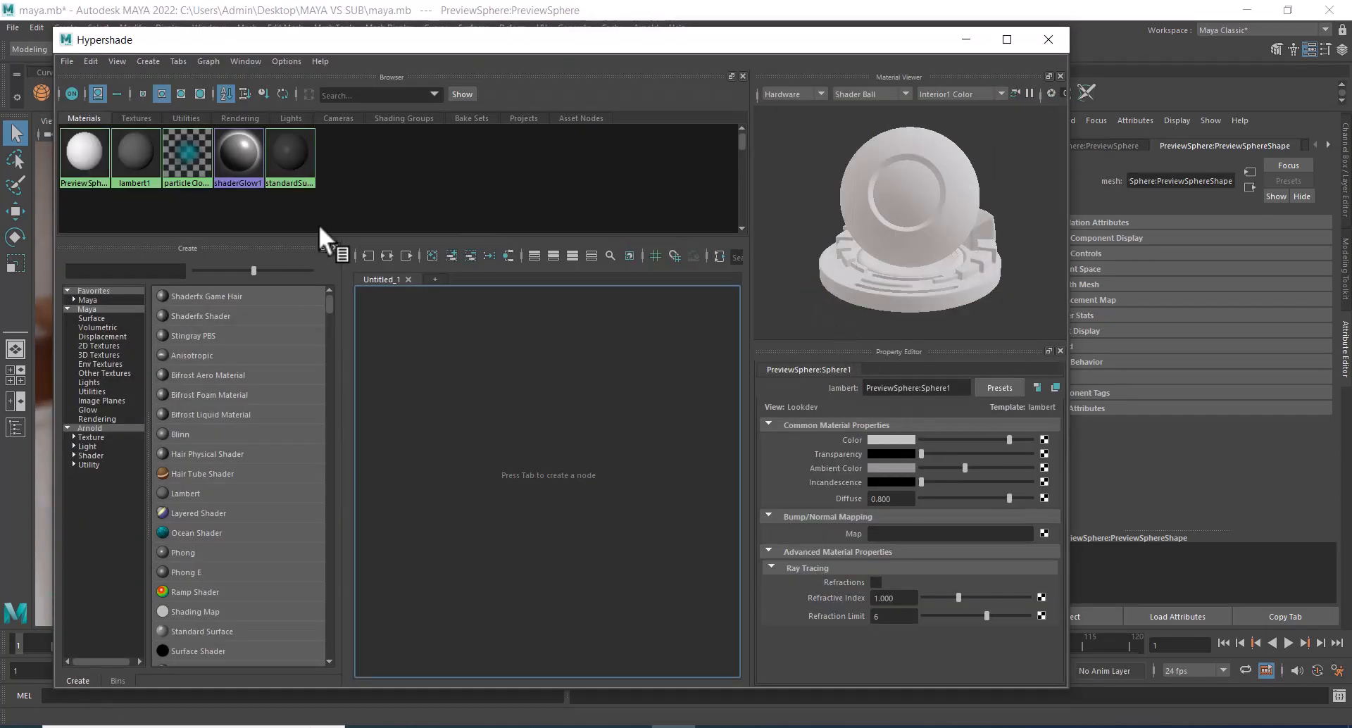
left_click_drag(392, 40, 947, 199)
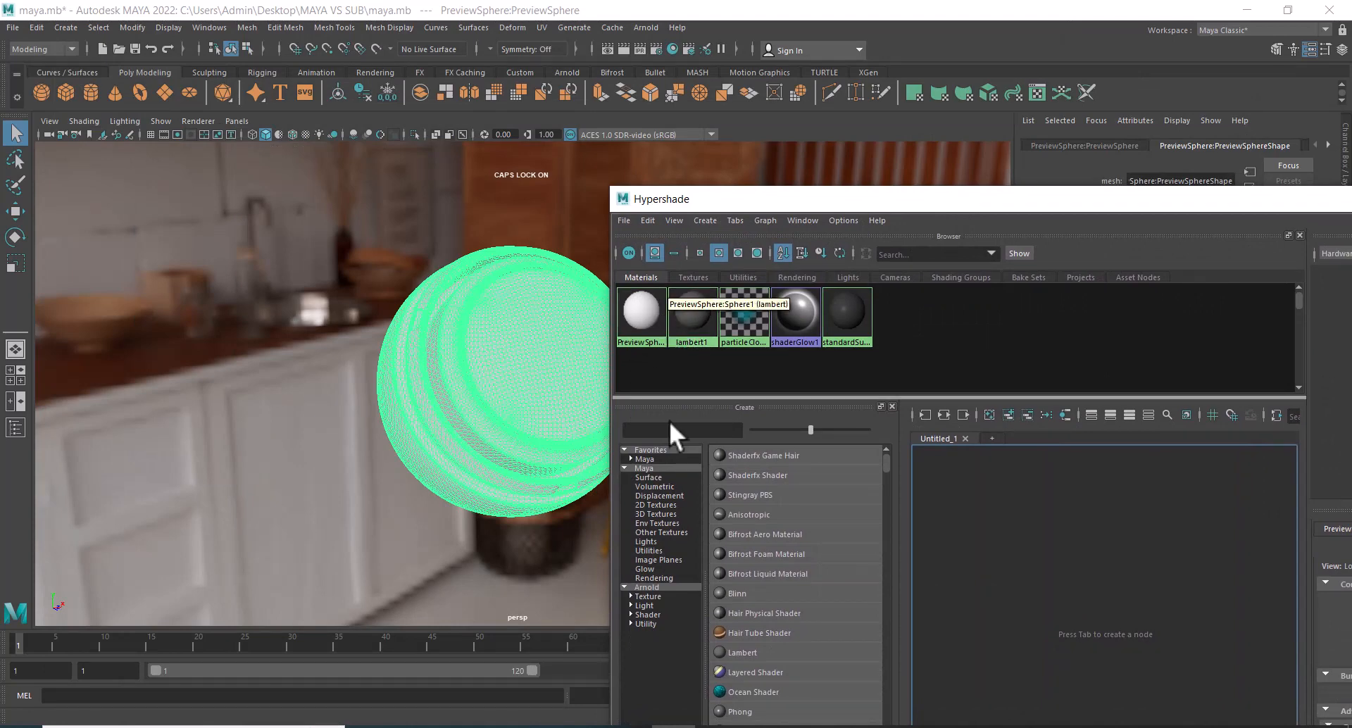
Create sample Anisotropic, Hair Tube, Stingray PBS and Shaderfx materials, and delete all unused nodes.
left_click(757, 514)
left_click(767, 632)
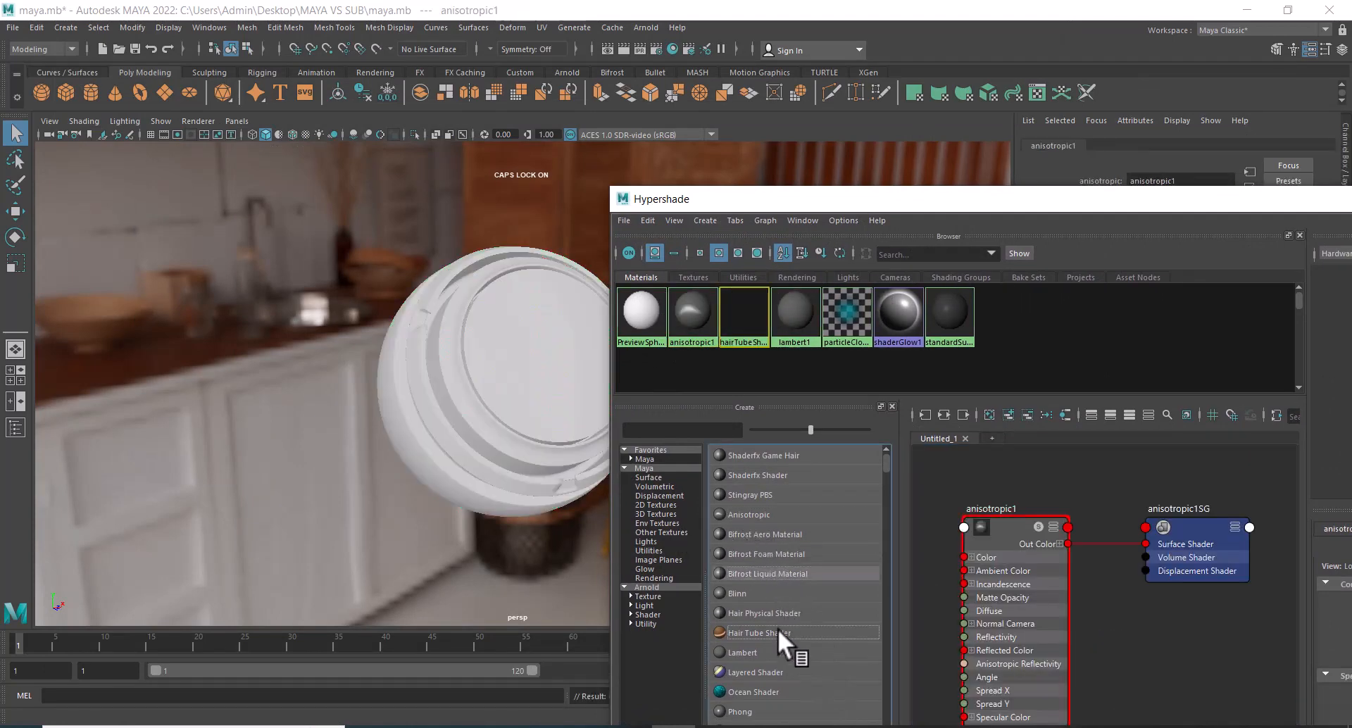
left_click(802, 633)
left_click(792, 494)
left_click(776, 477)
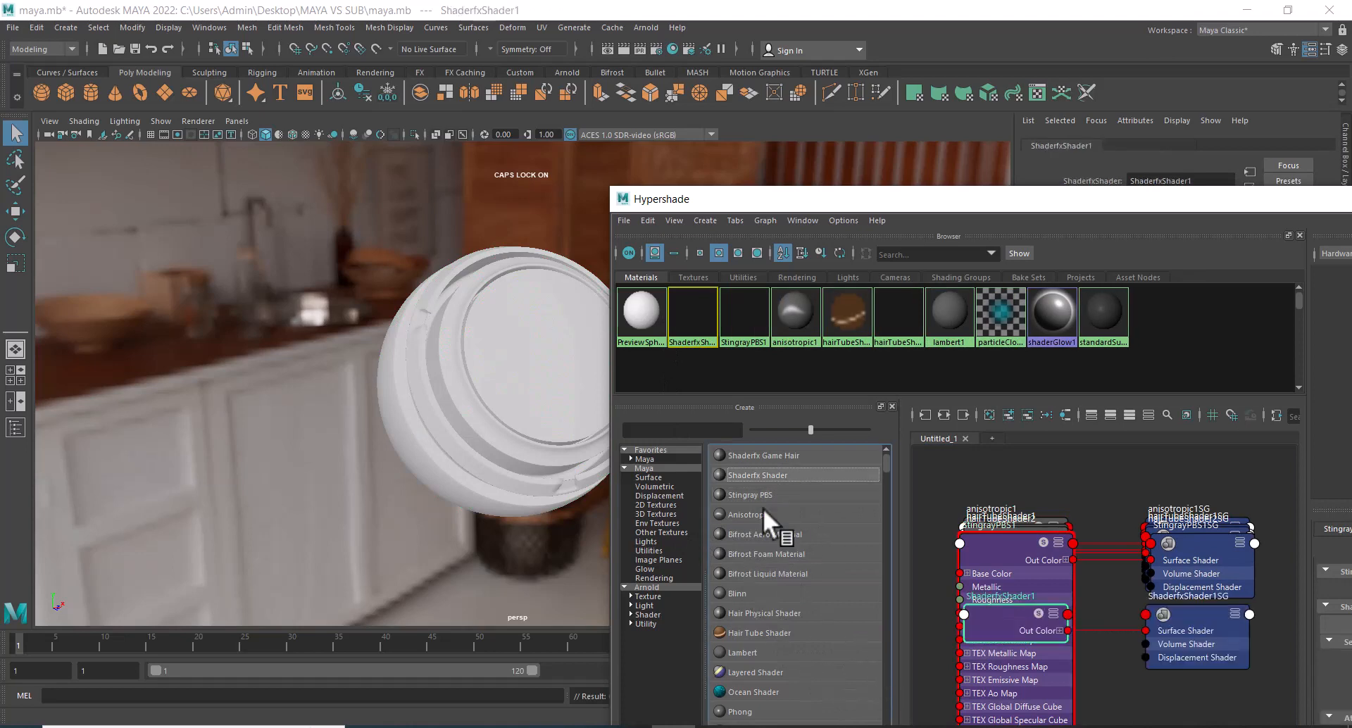
left_click(647, 220)
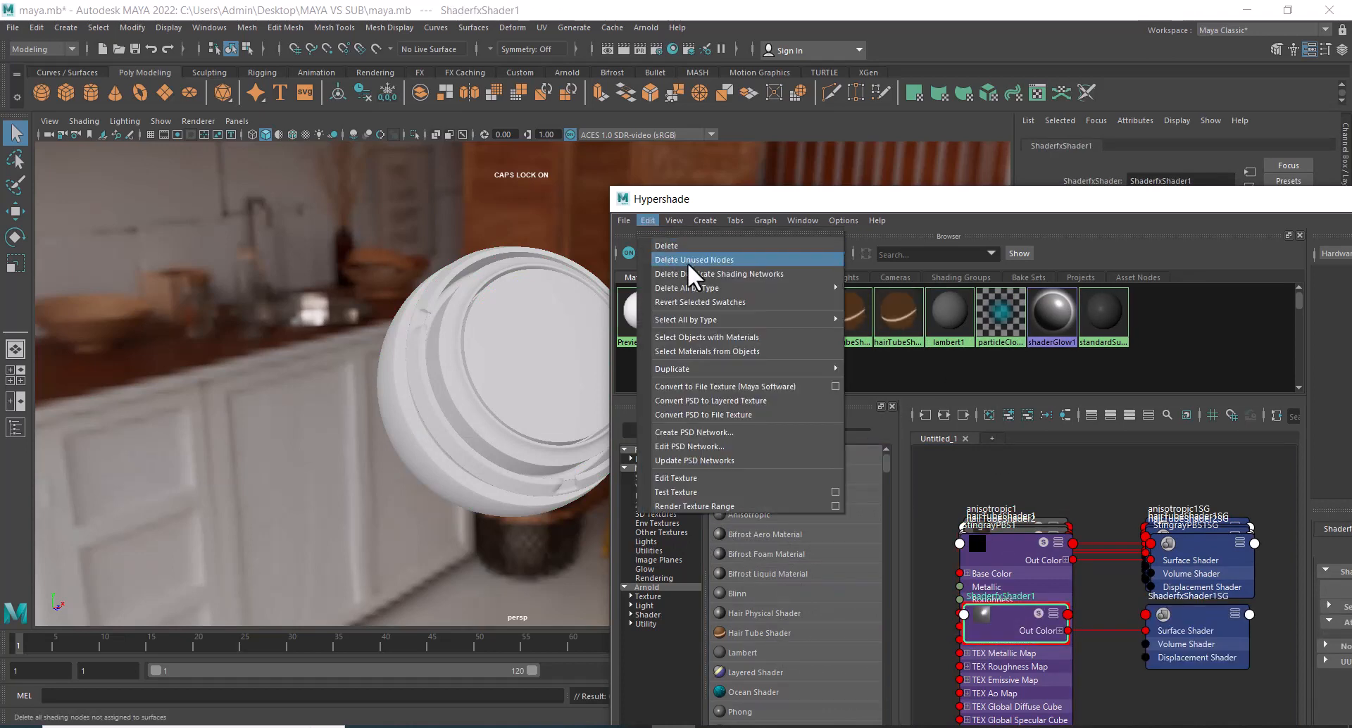
left_click(690, 261)
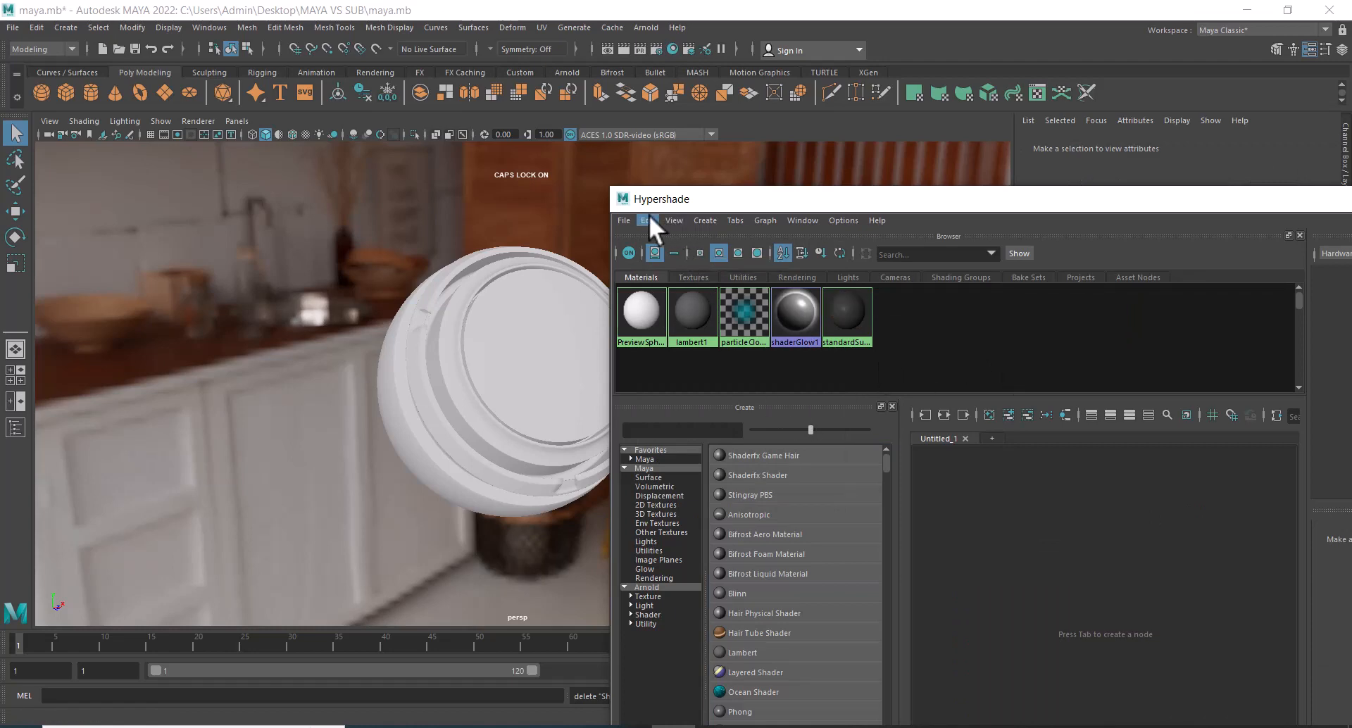
Maximize the Hypershade, create an aiLayerShader node, and space it apart from its shading group in the graph.
double_click(923, 198)
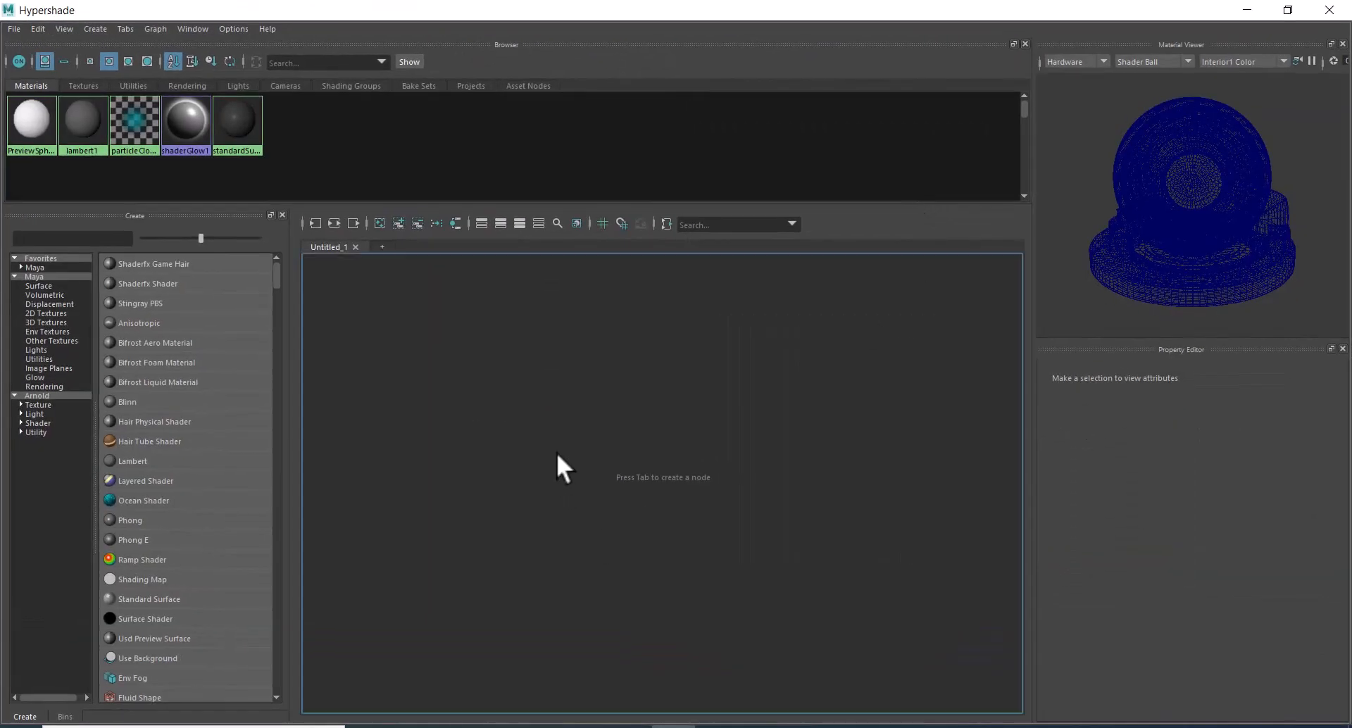
key("Tab")
type("LAYE")
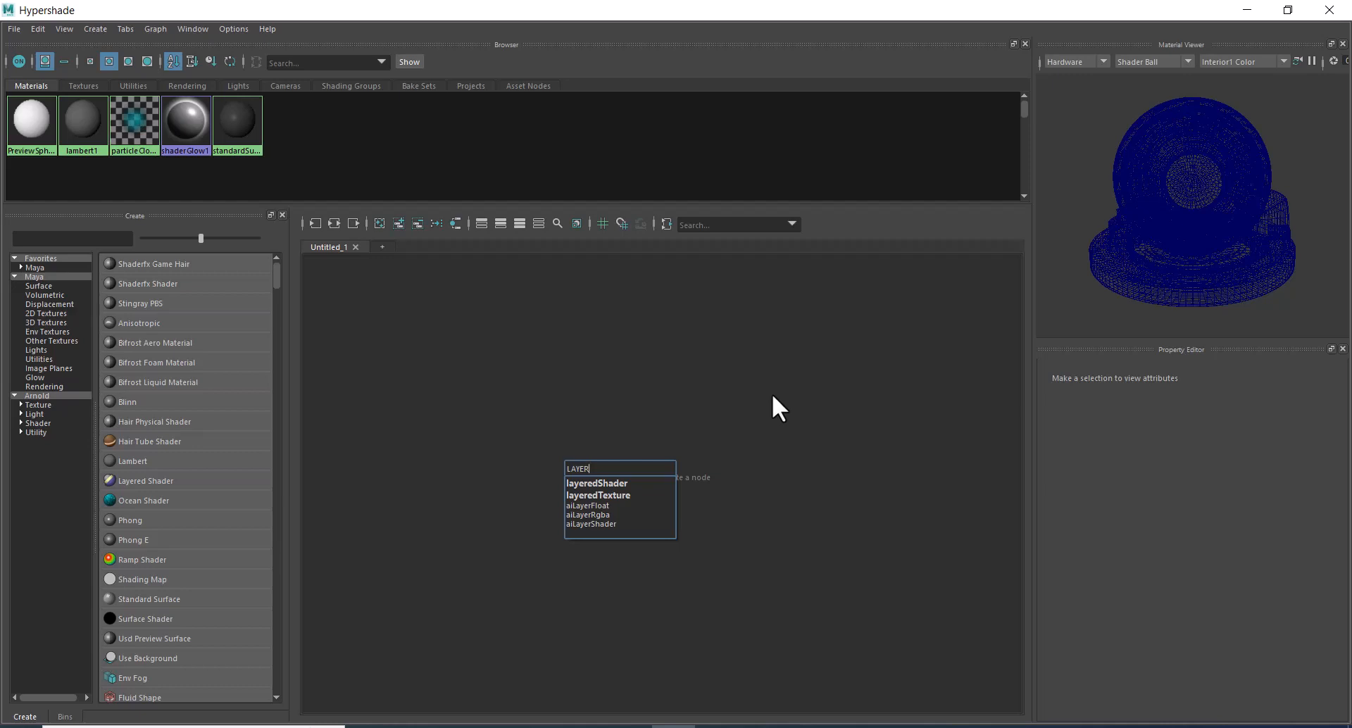
left_click(589, 524)
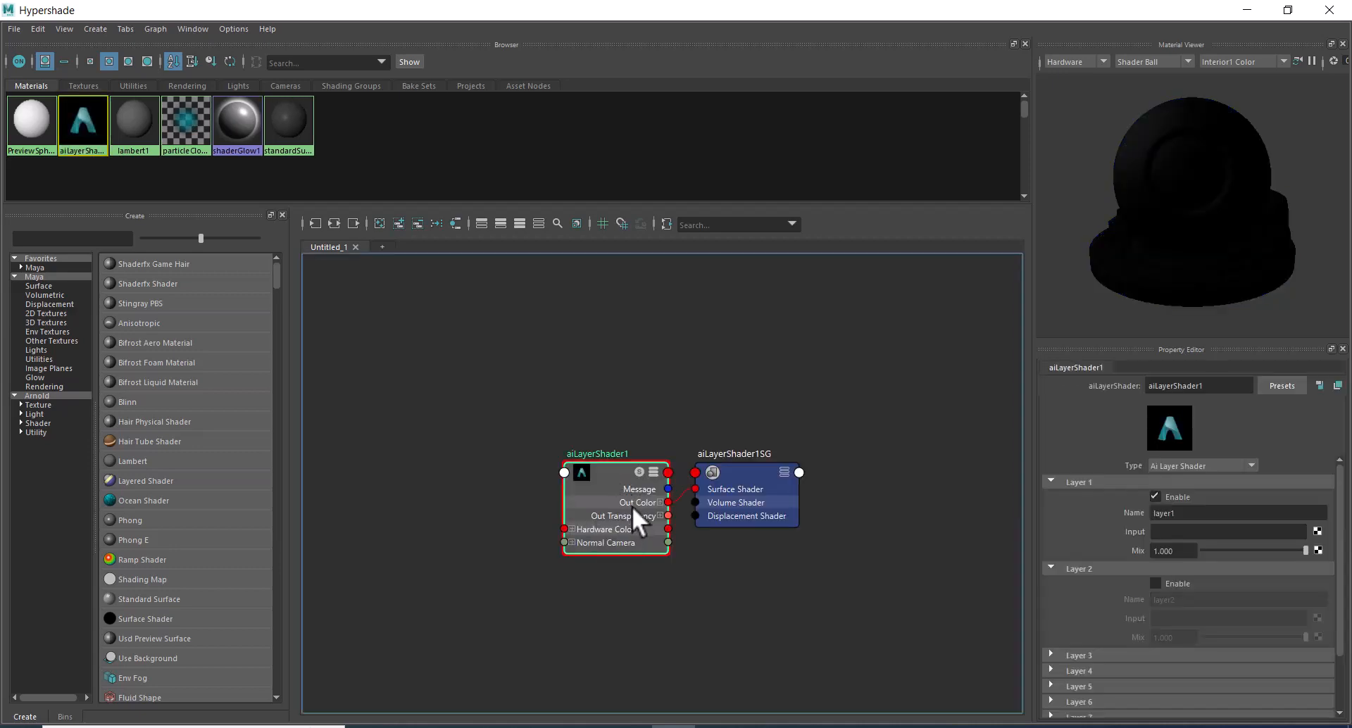
left_click_drag(621, 493, 554, 438)
left_click_drag(747, 471, 756, 437)
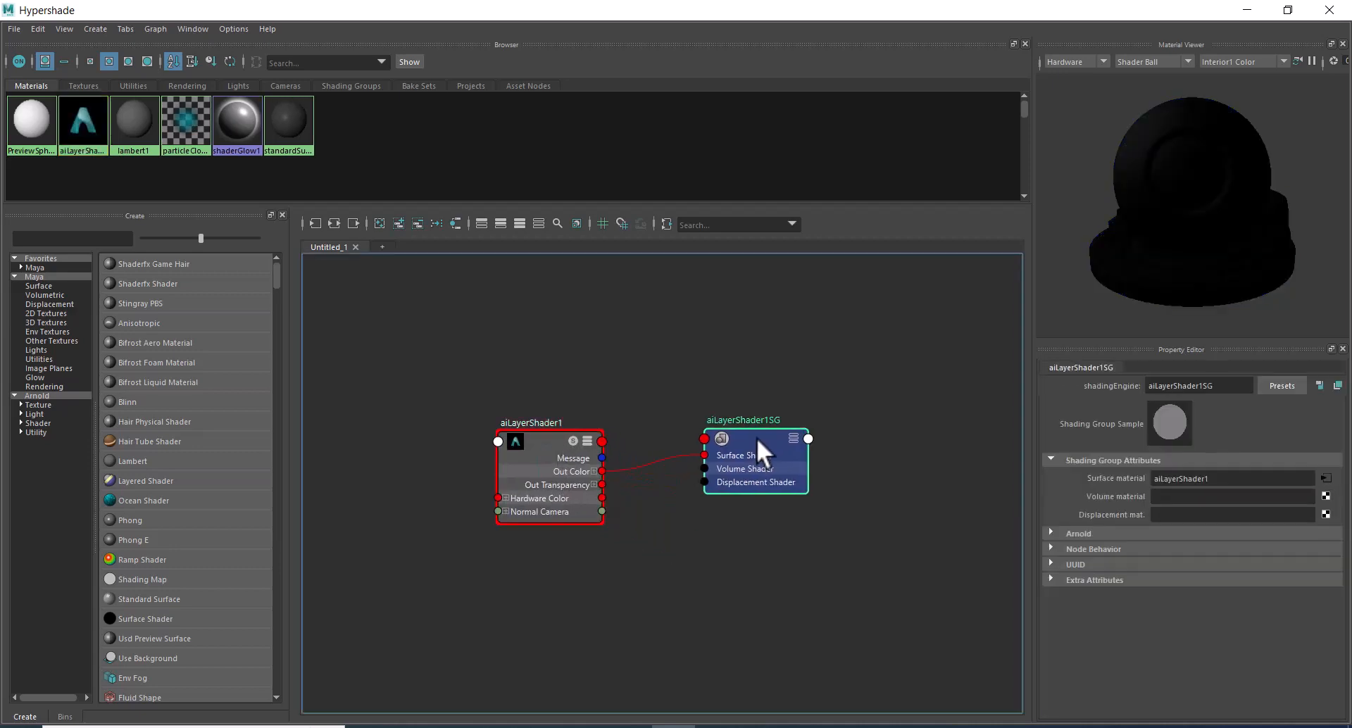
left_click_drag(538, 442, 538, 429)
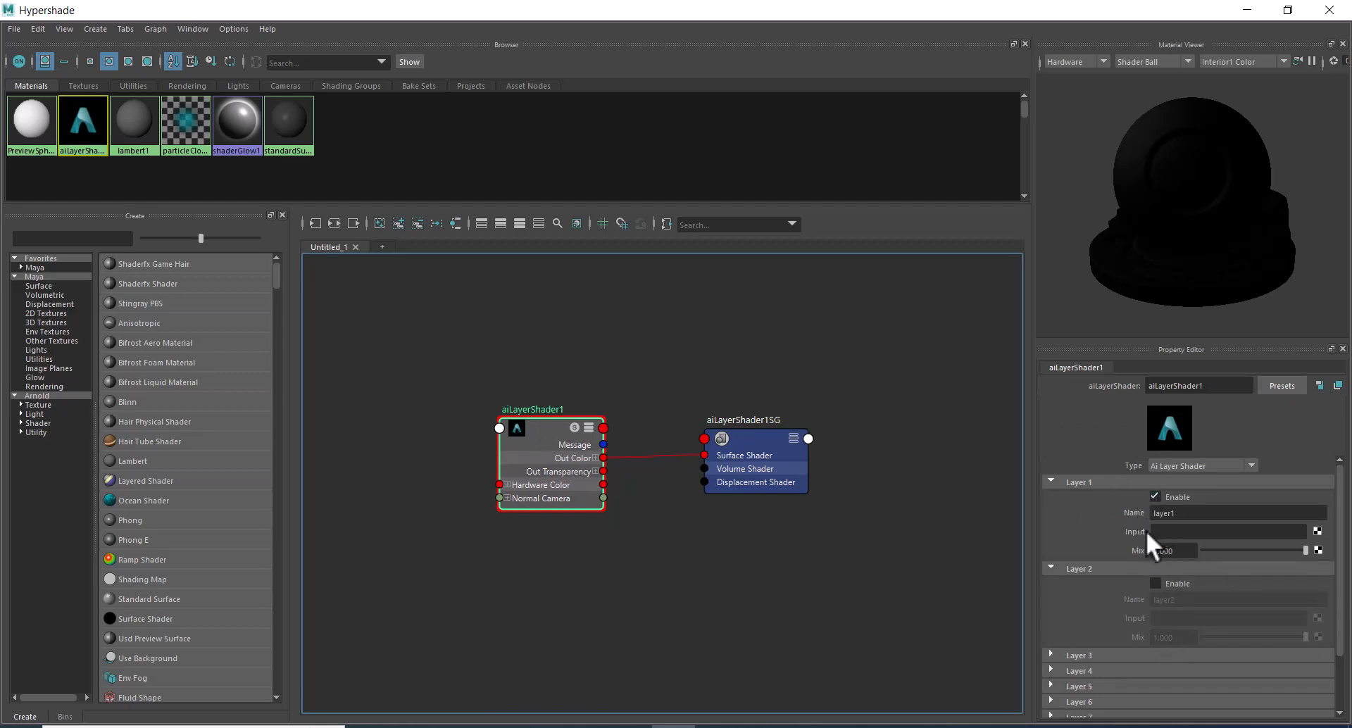
Create an aiStandardSurface as the layer shader's Layer 1 input and rename it PAINTED.
left_click(1319, 534)
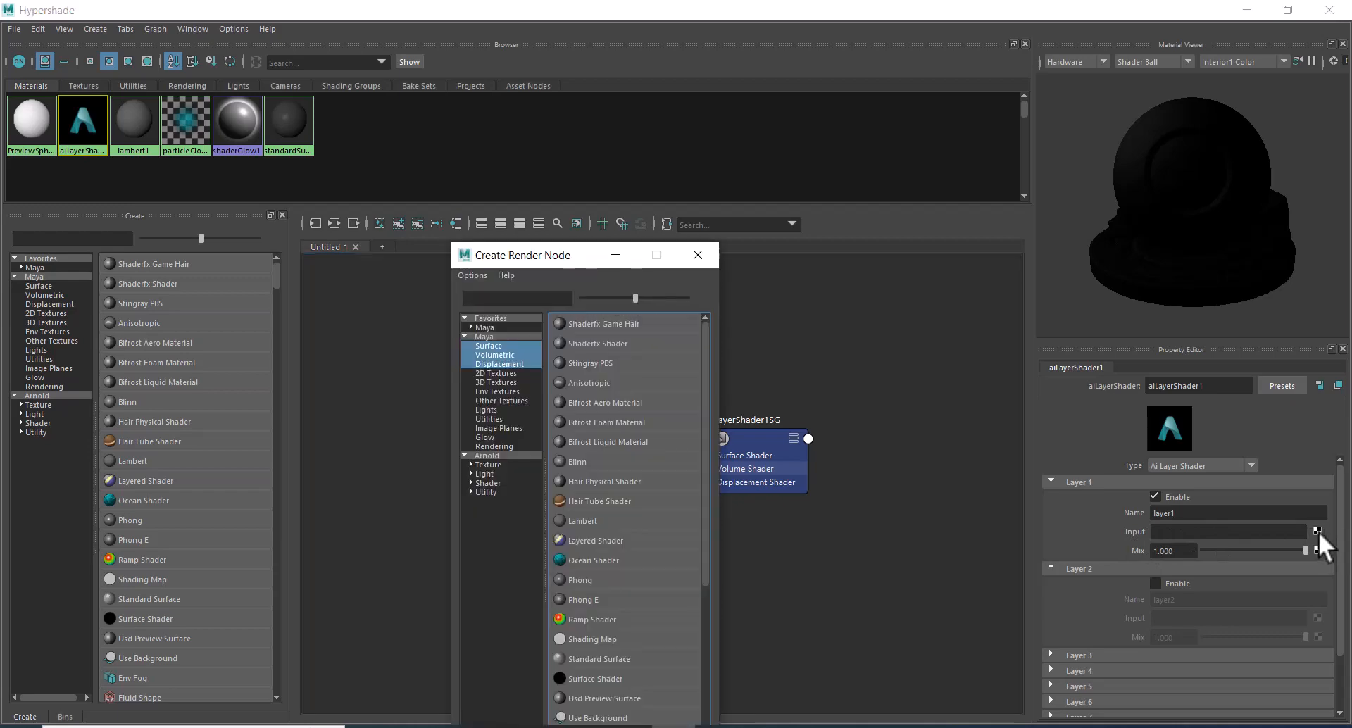
left_click(490, 483)
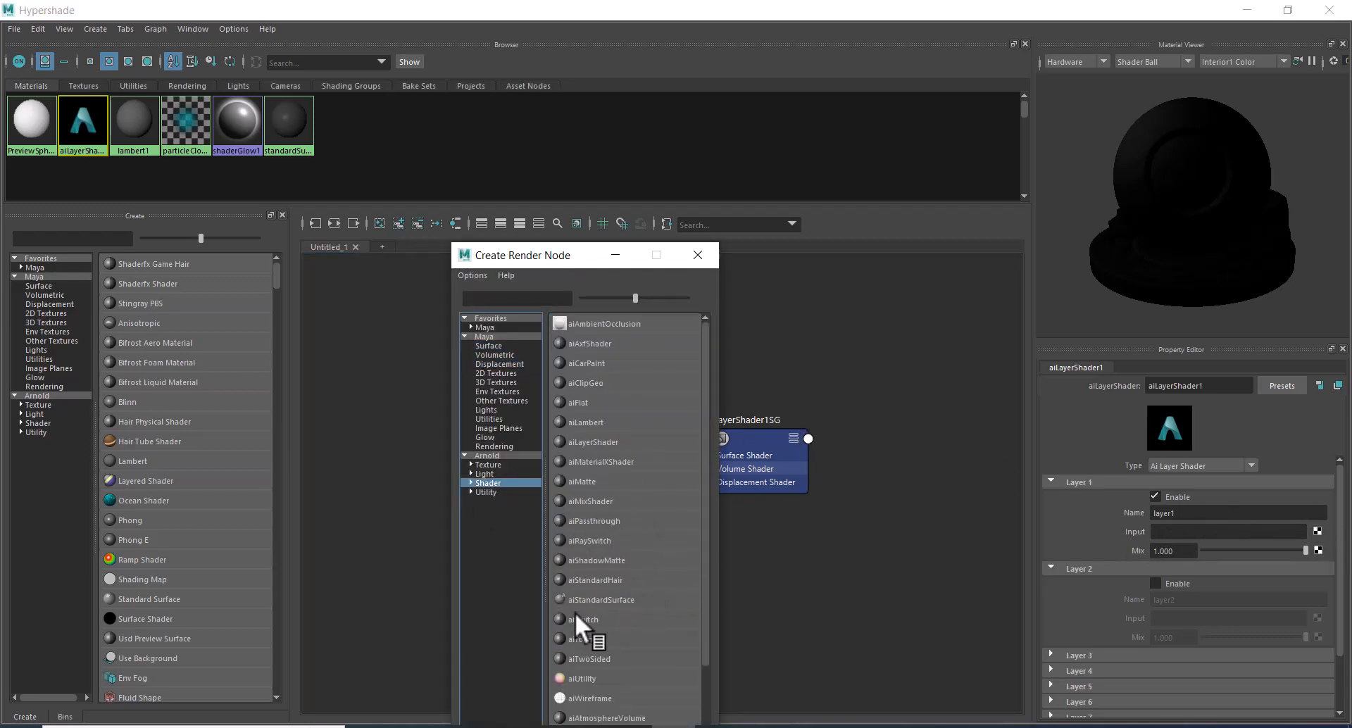
left_click(614, 600)
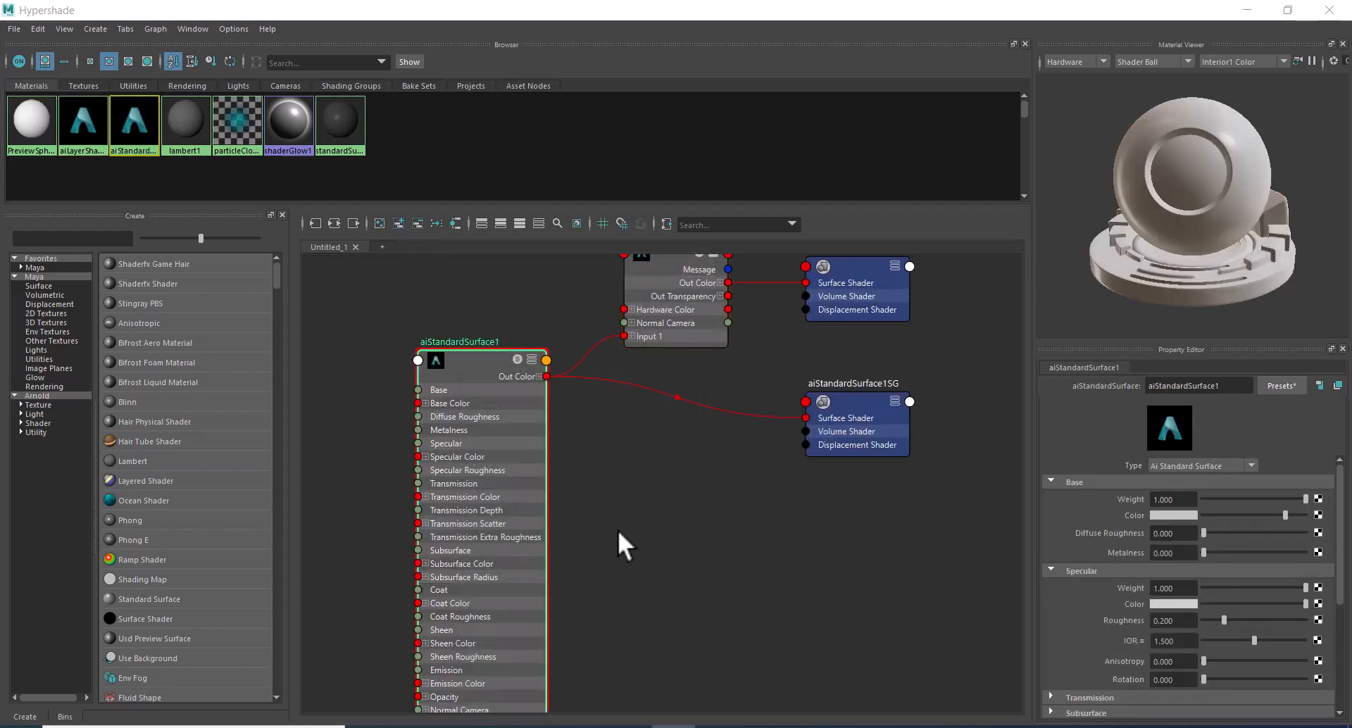
double_click(1229, 386)
type("PAINTED")
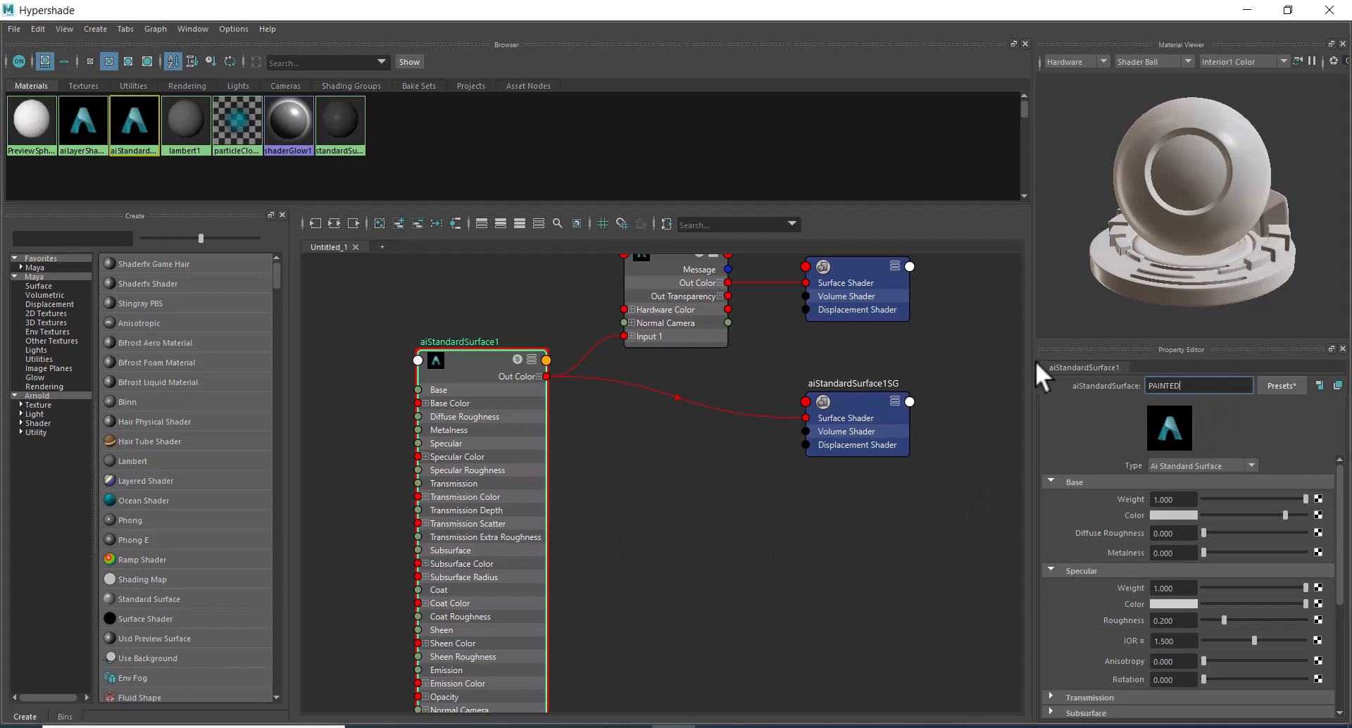
key("Return")
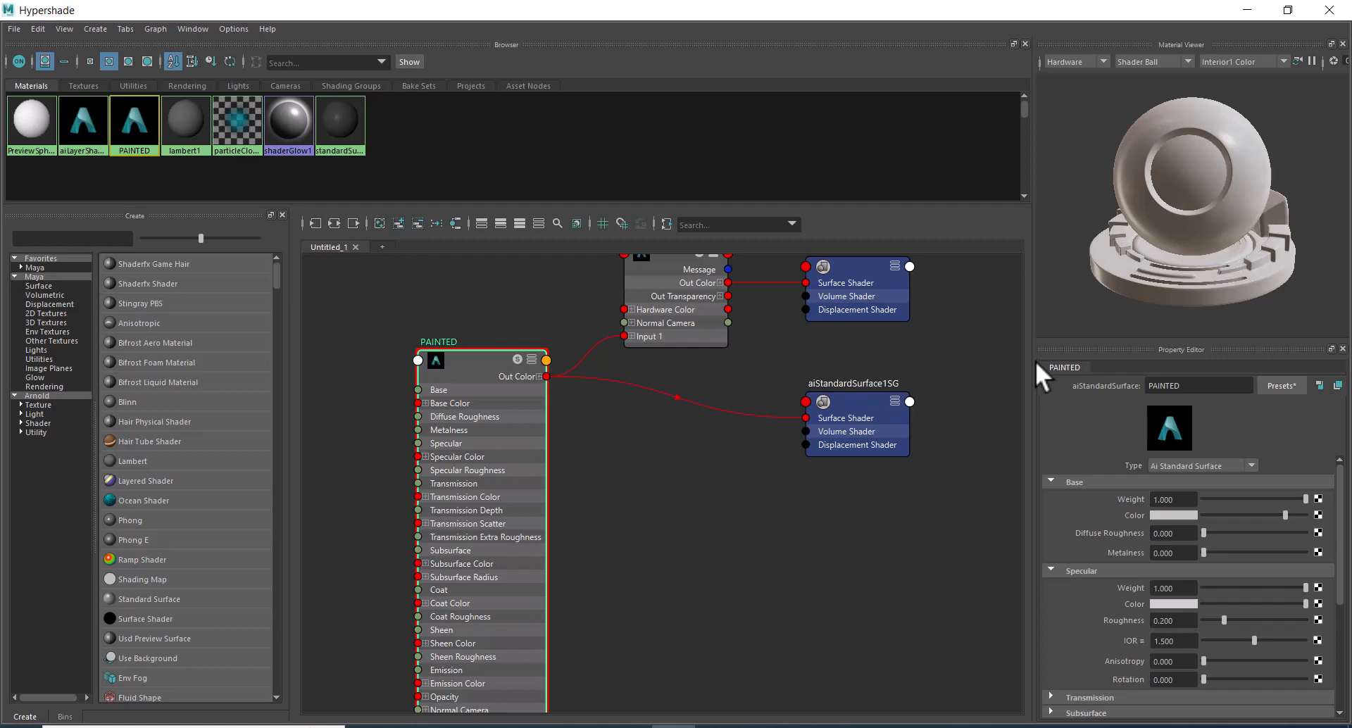
Launch Substance Painter, continuing past the driver warning, declining the version update and closing the welcome window.
key("super")
type("SUB")
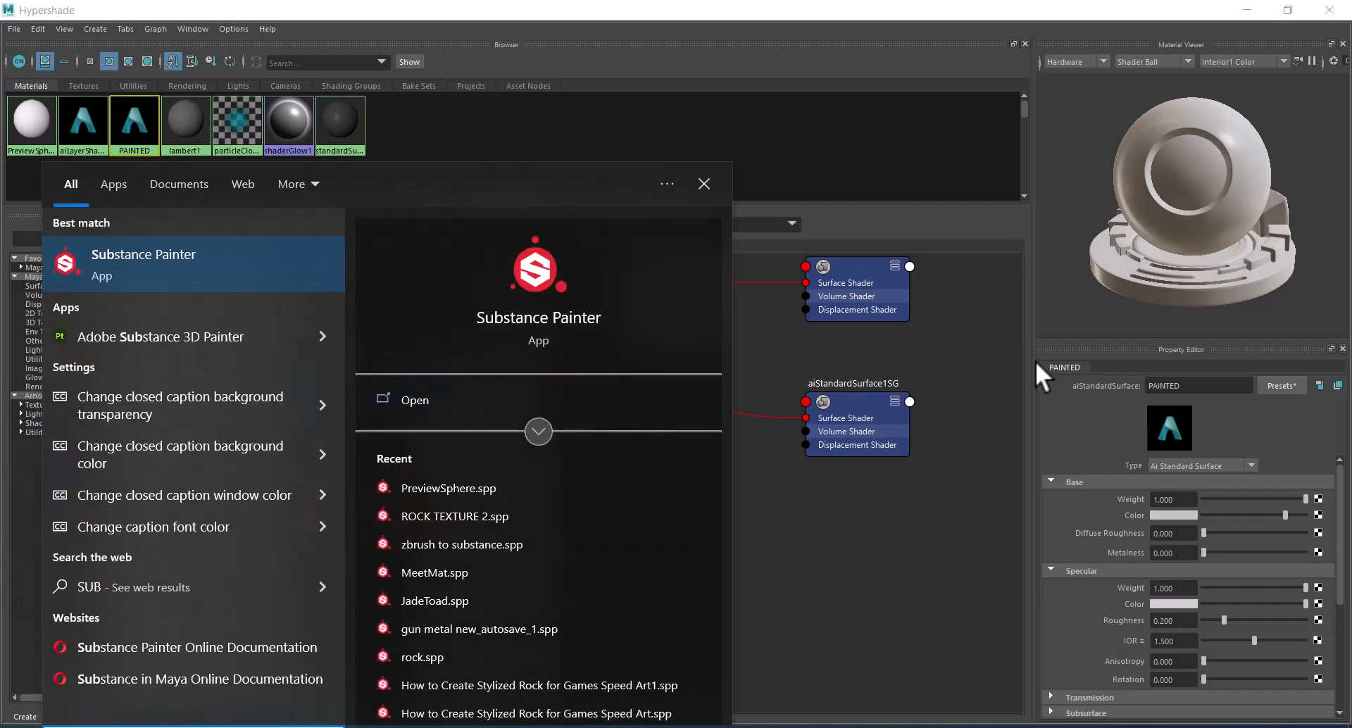
left_click(205, 268)
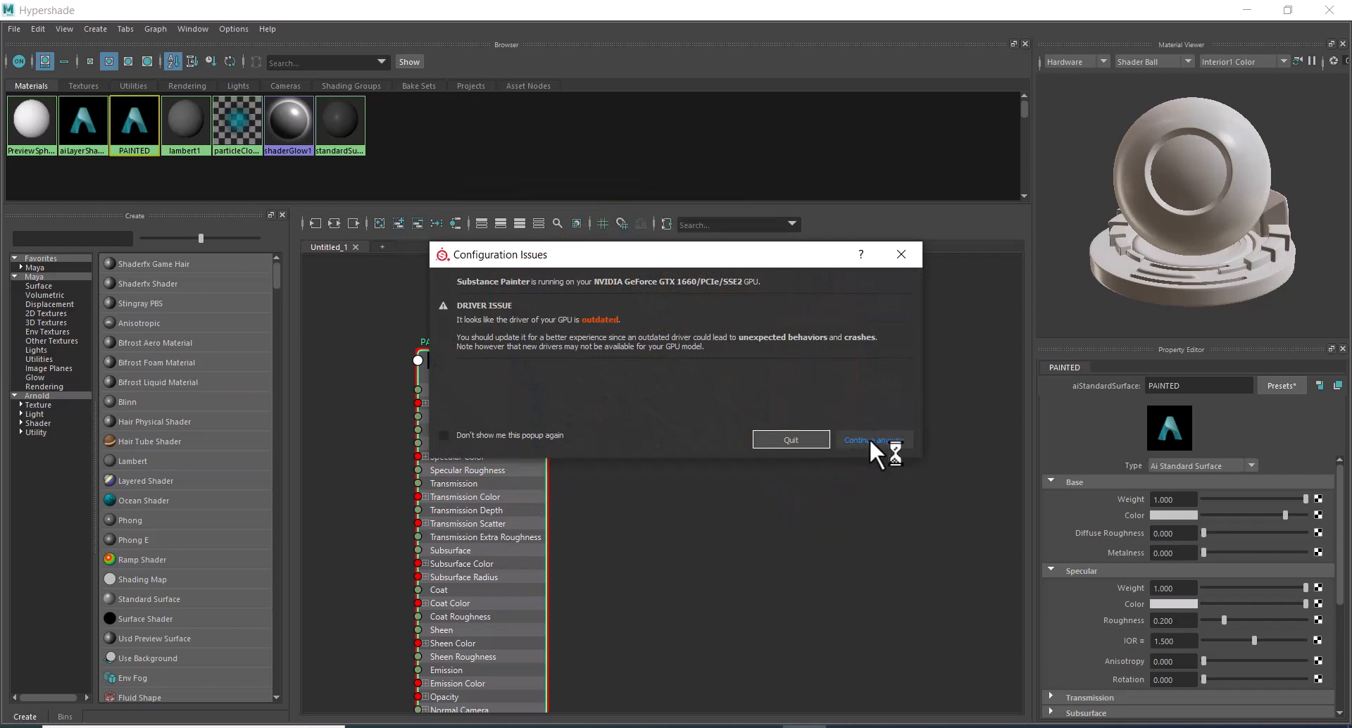
left_click(871, 440)
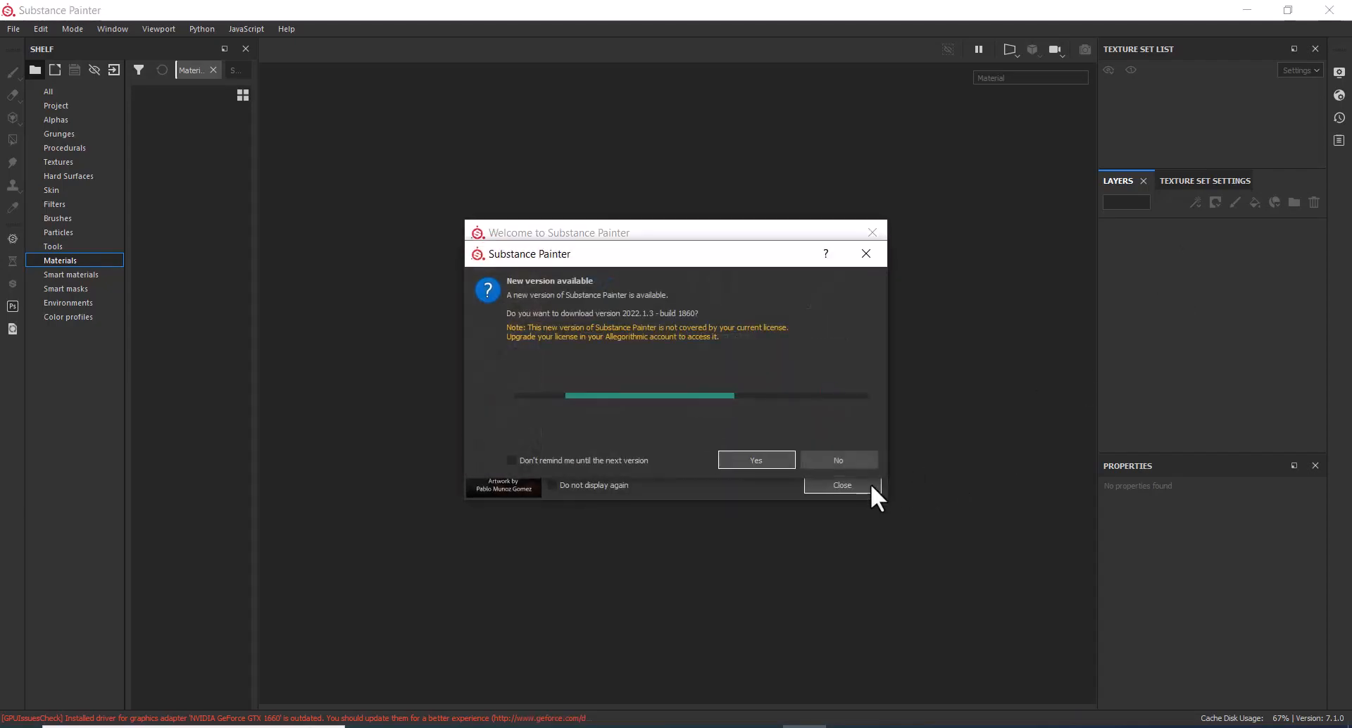
left_click(853, 457)
left_click(854, 489)
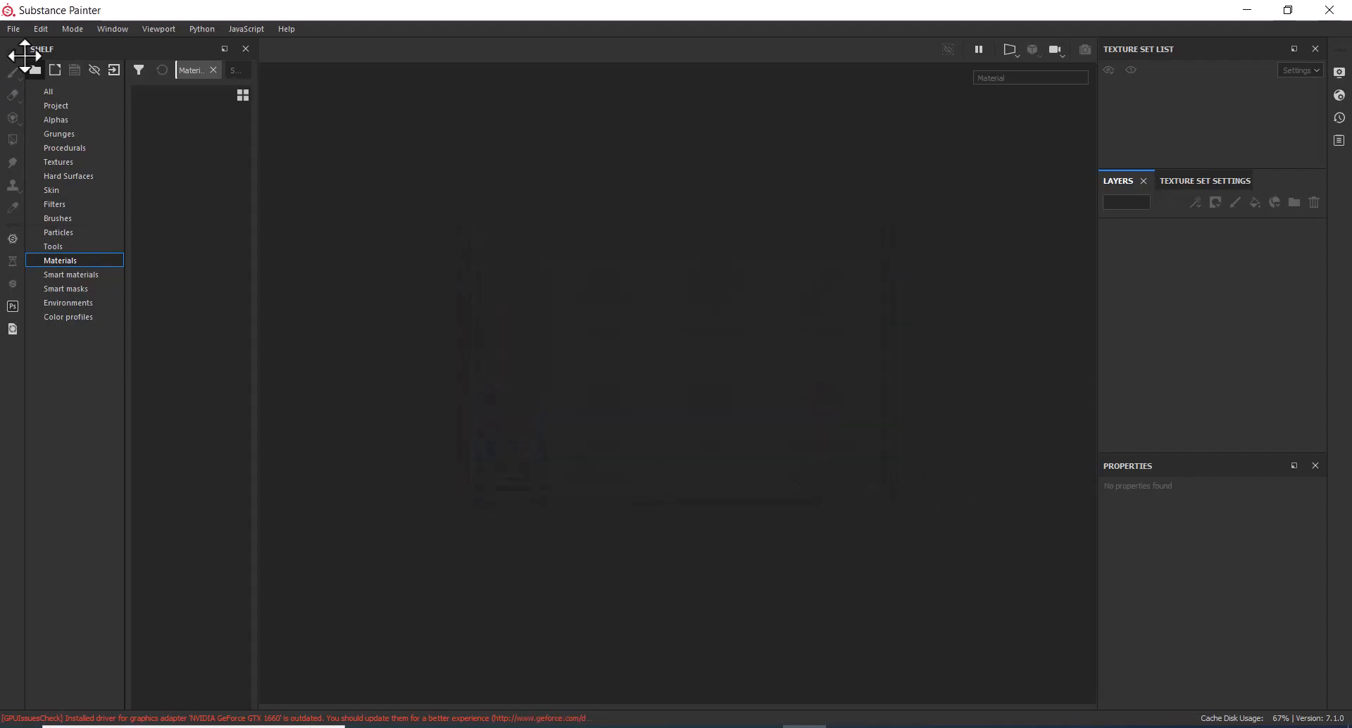
Open the PreviewSphere.spp sample project.
left_click(12, 28)
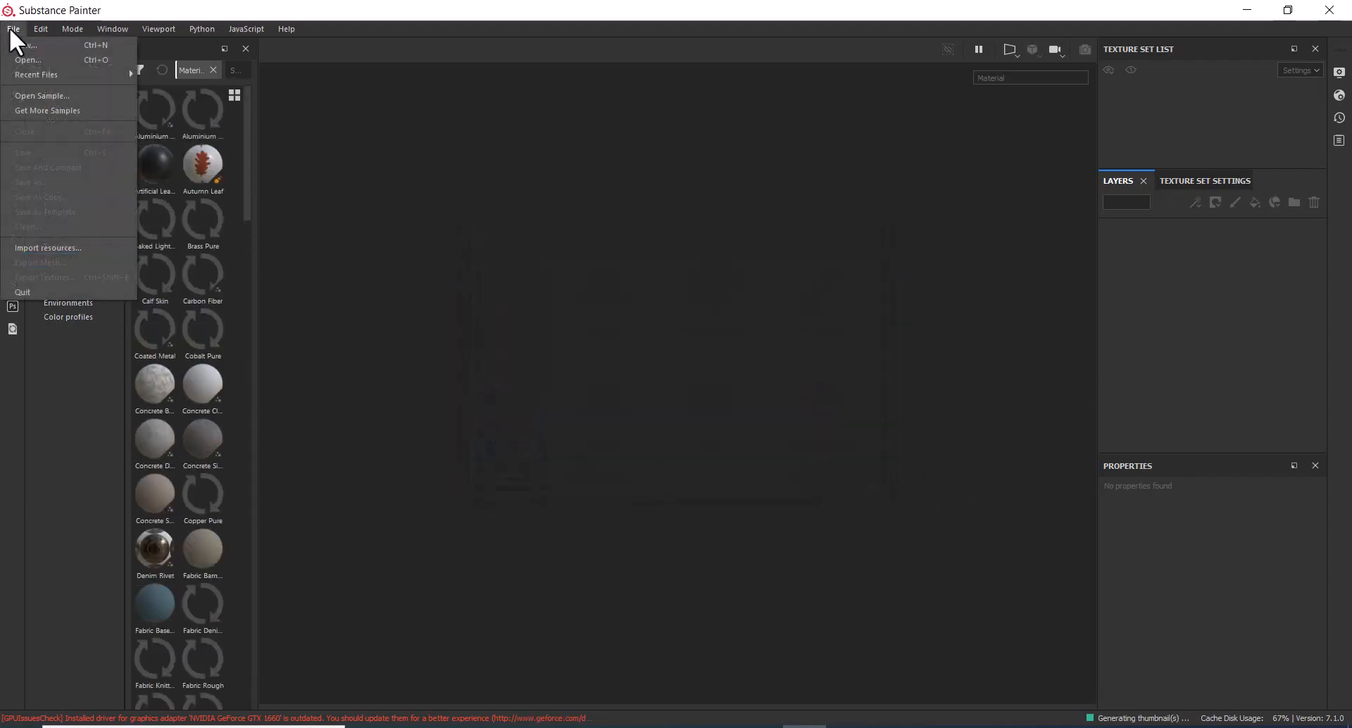
left_click(41, 95)
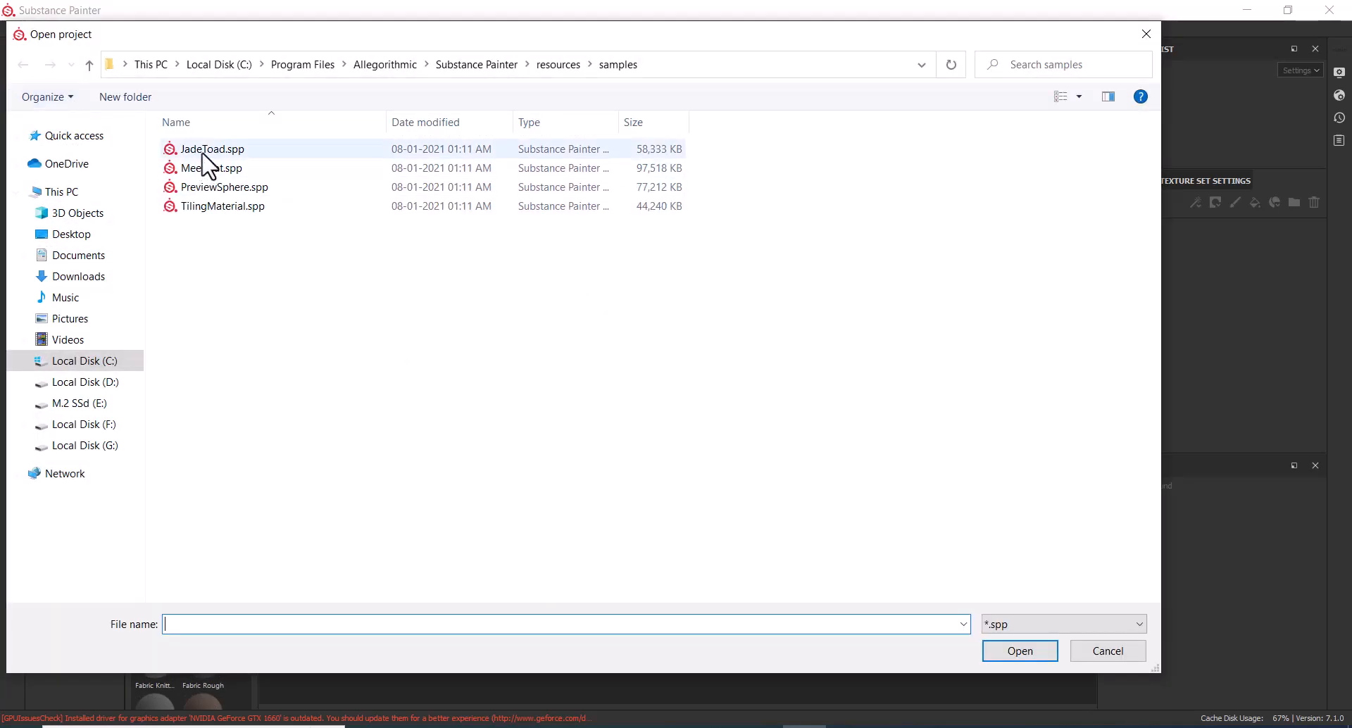
left_click(218, 189)
double_click(219, 189)
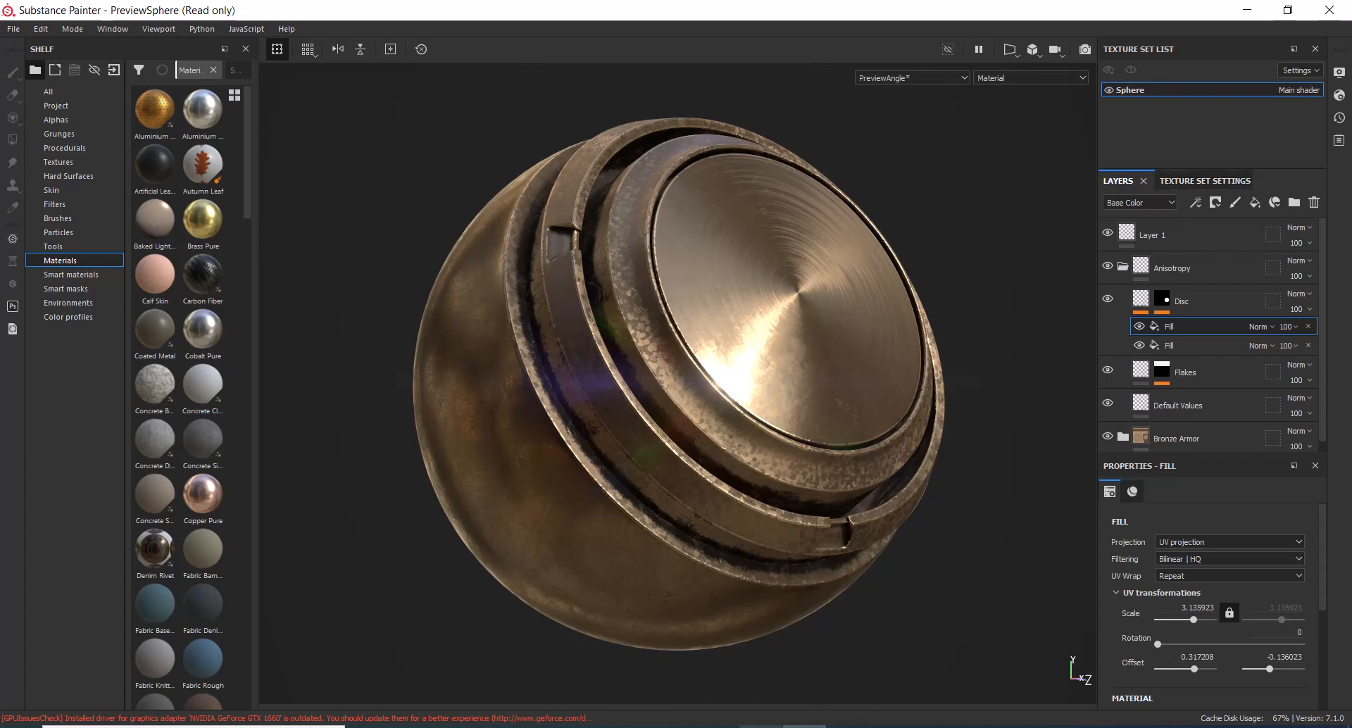
Switch back to Maya, select the preview sphere mesh and assign the aiLayerShader1 material to it.
left_click(684, 727)
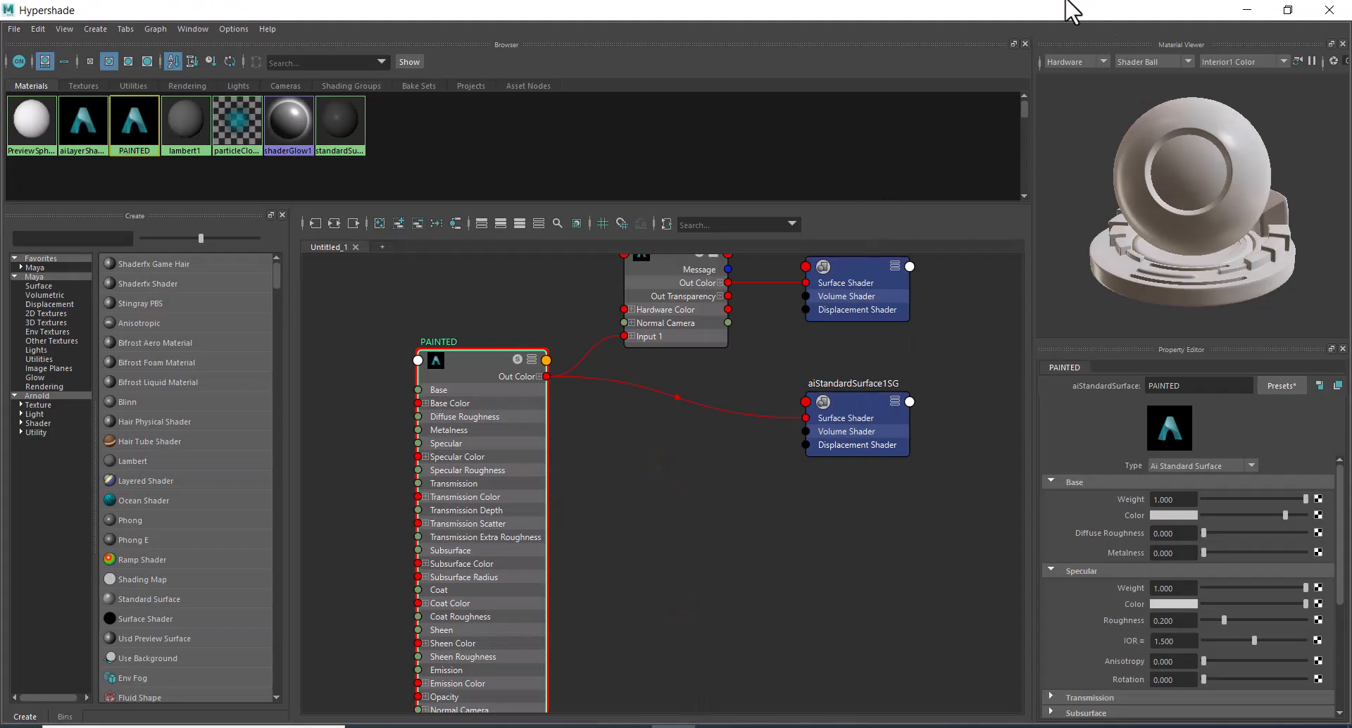
left_click_drag(1019, 13, 1124, 196)
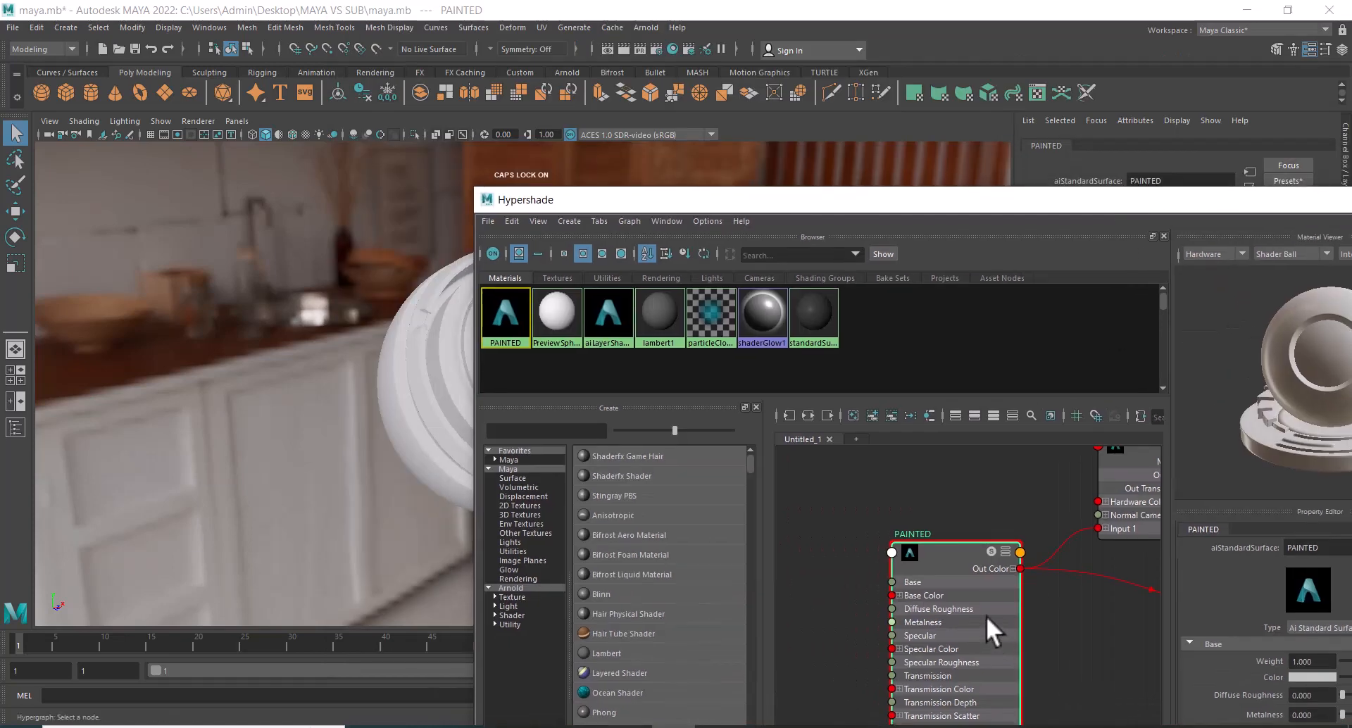
middle_click_drag(1004, 492, 899, 559, "alt")
left_click(1050, 539)
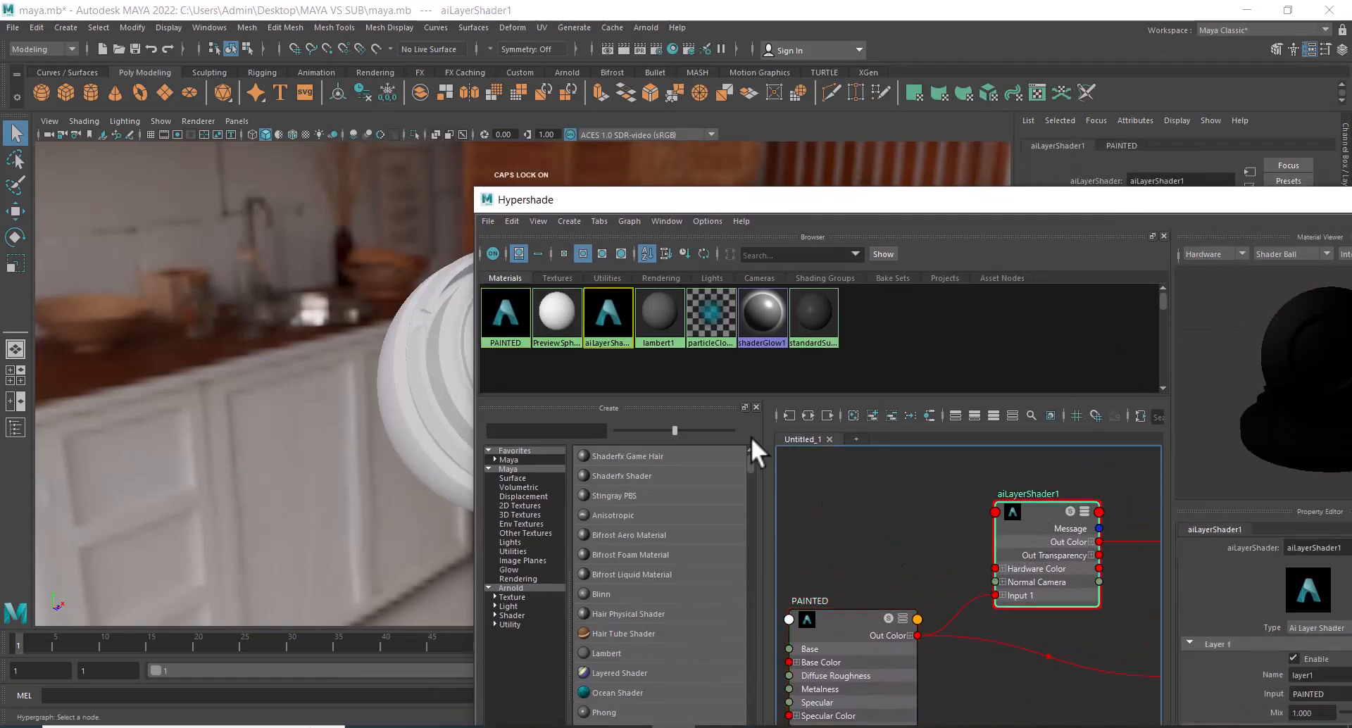
left_click_drag(683, 211, 761, 212)
left_click(472, 318)
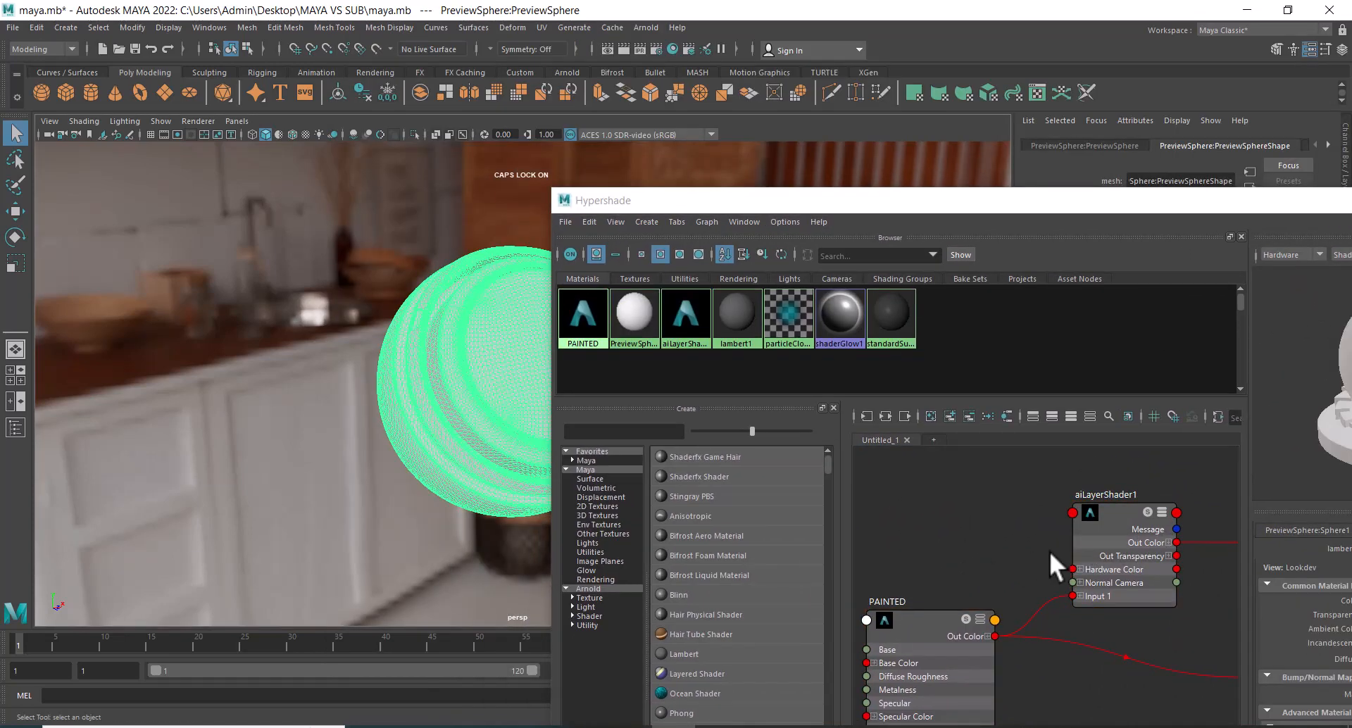
right_click_drag(1118, 513, 1110, 455)
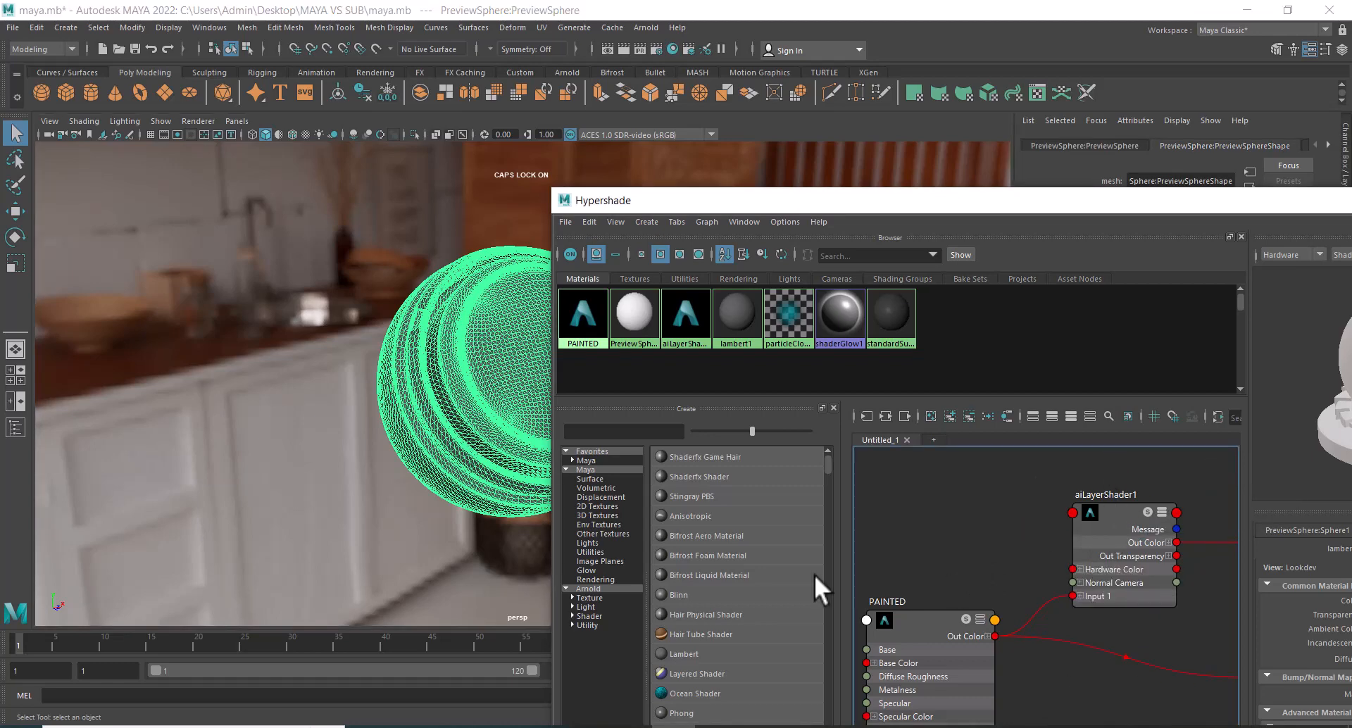
Render the current frame with Arnold to check the sphere, and minimize the Render View and Hypershade windows.
left_click(622, 48)
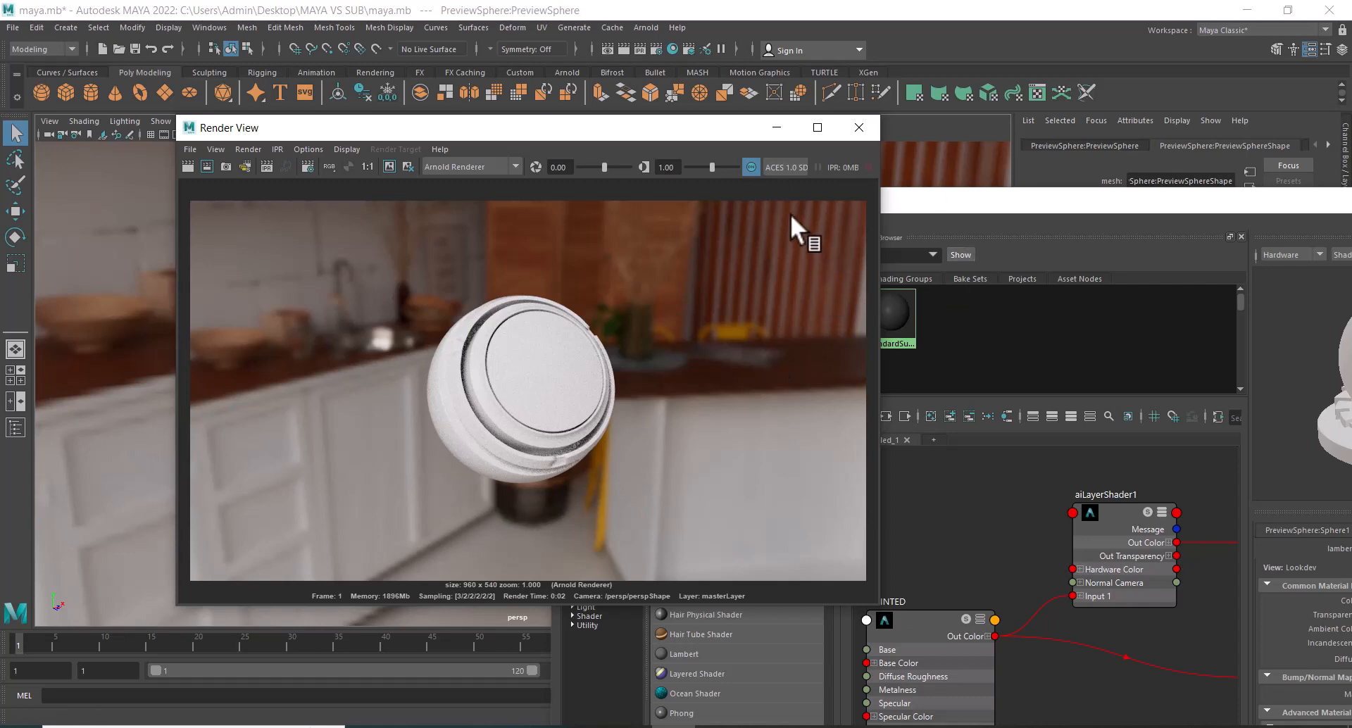
left_click(772, 127)
left_click_drag(1247, 200, 815, 256)
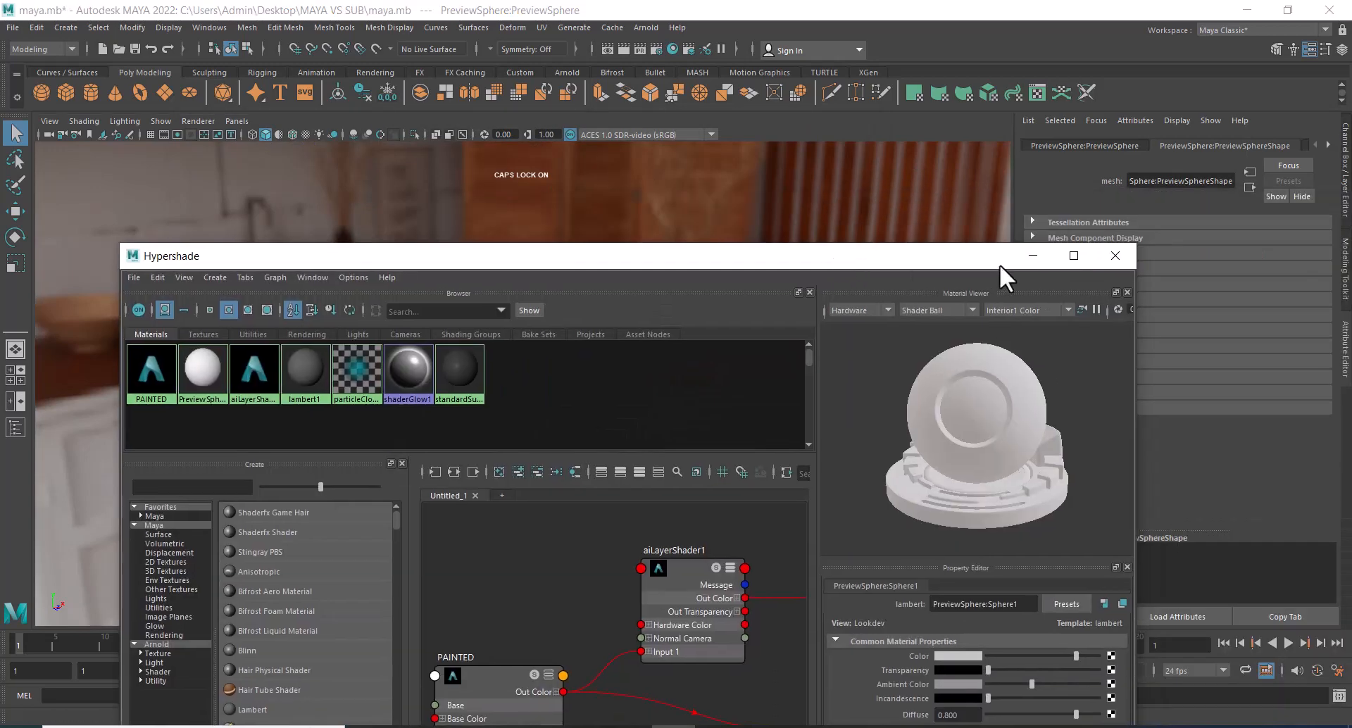
left_click(1032, 256)
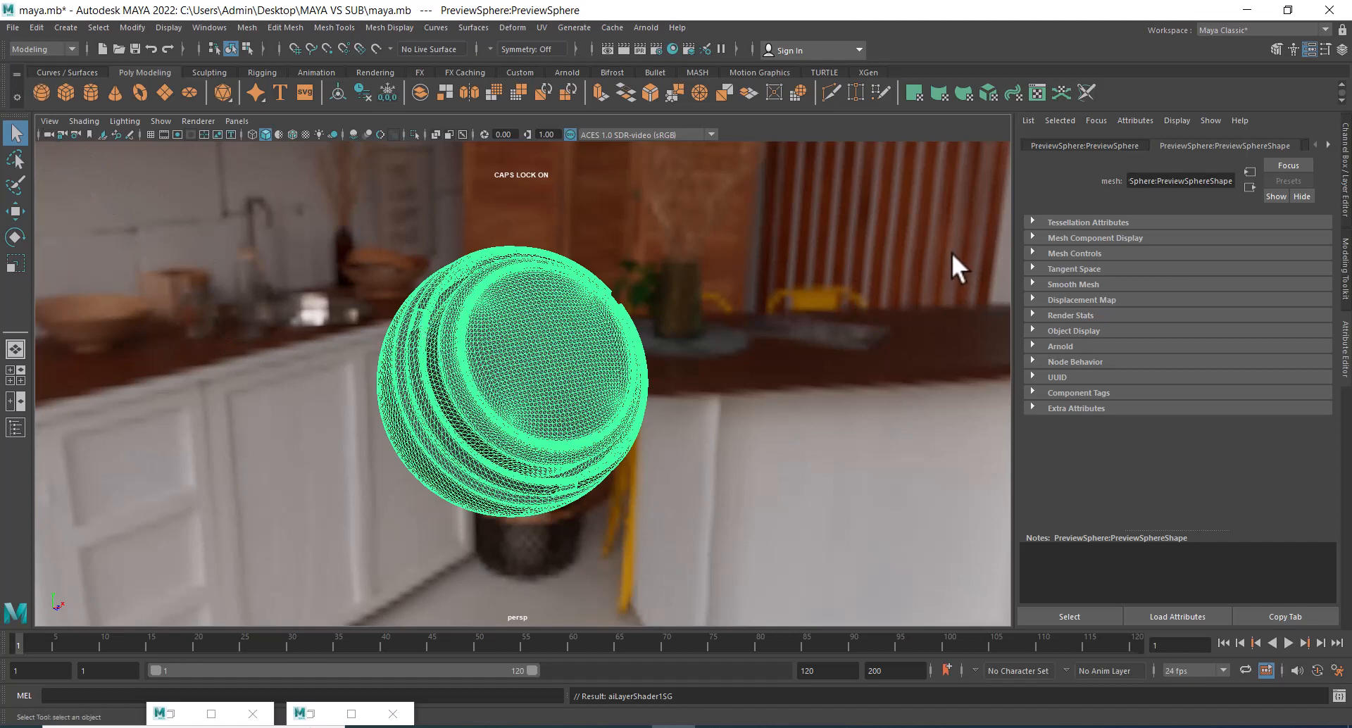
Set the sky dome light's Camera visibility to 0 and render the frame again to check the background.
left_click(953, 375)
scroll(1219, 417, "down", 3)
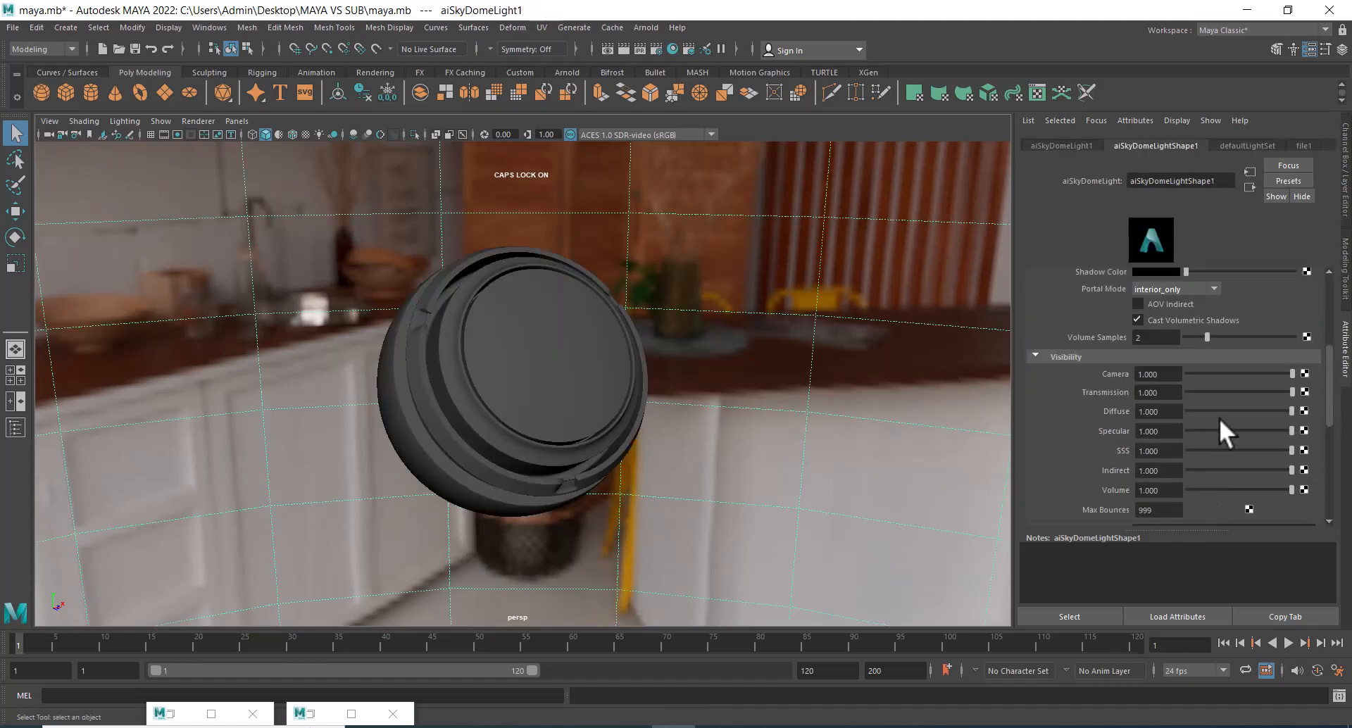
left_click_drag(1241, 373, 1183, 374)
left_click(624, 47)
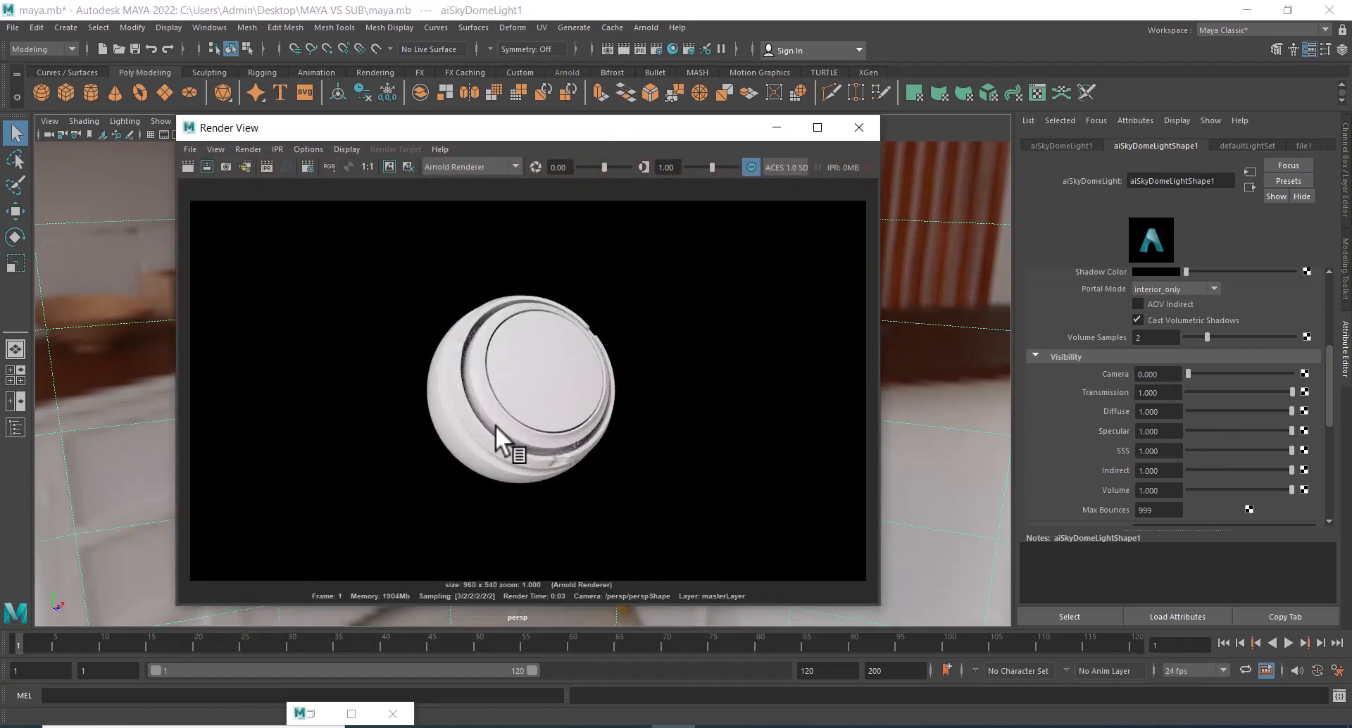
left_click(859, 127)
scroll(1246, 373, "up", 5)
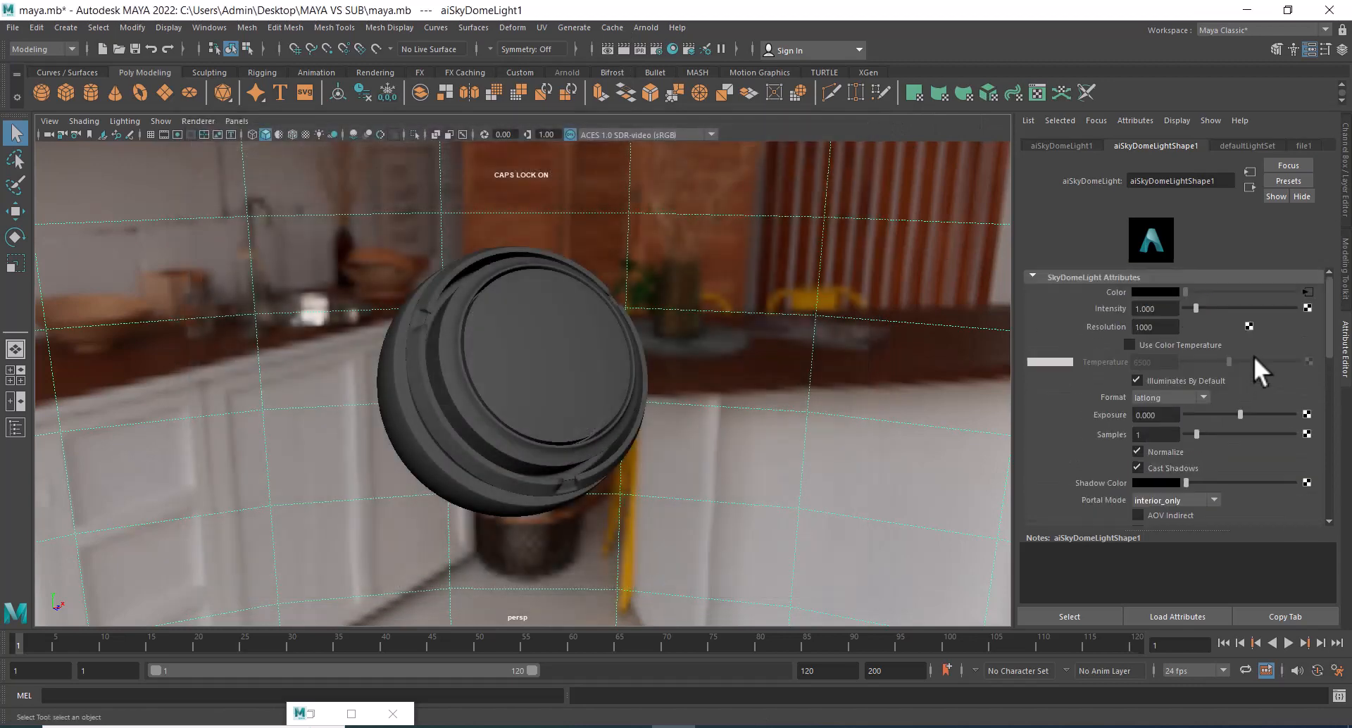
Restore and maximize the Hypershade, and set the PAINTED material's base color to yellow.
left_click(313, 716)
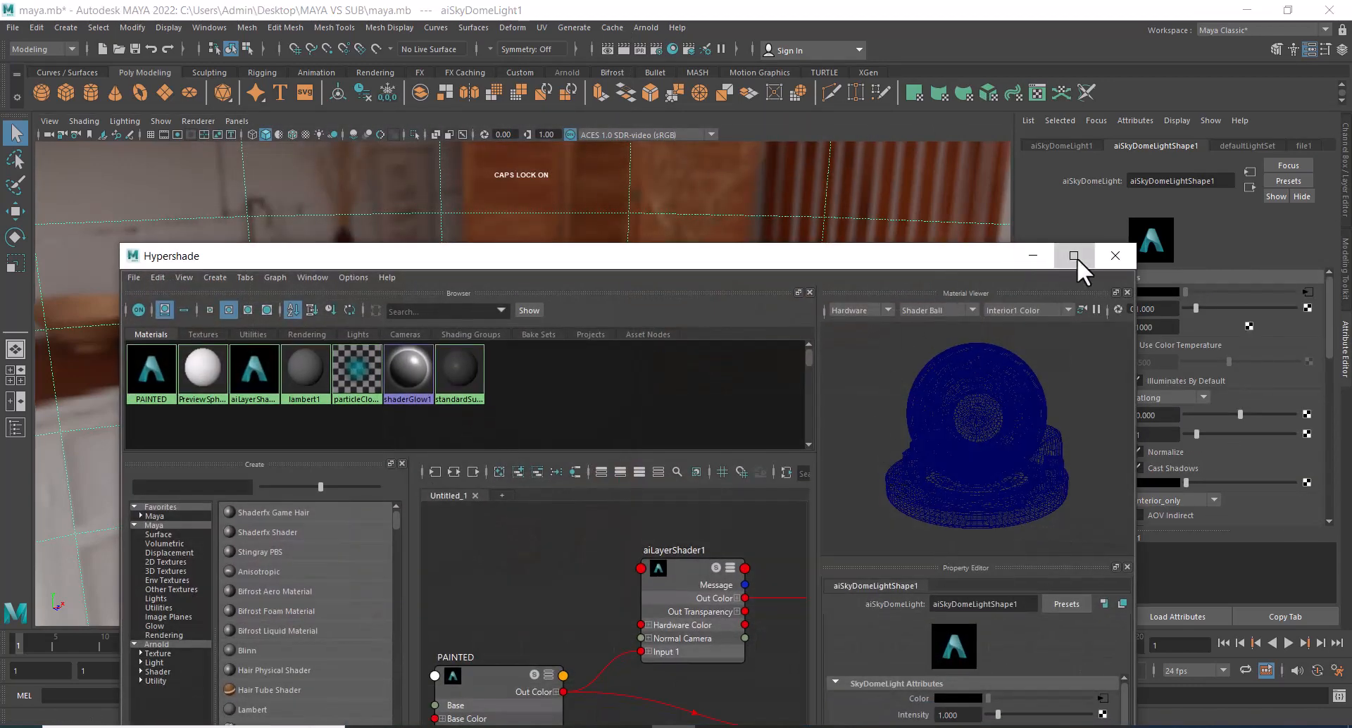
left_click(1075, 256)
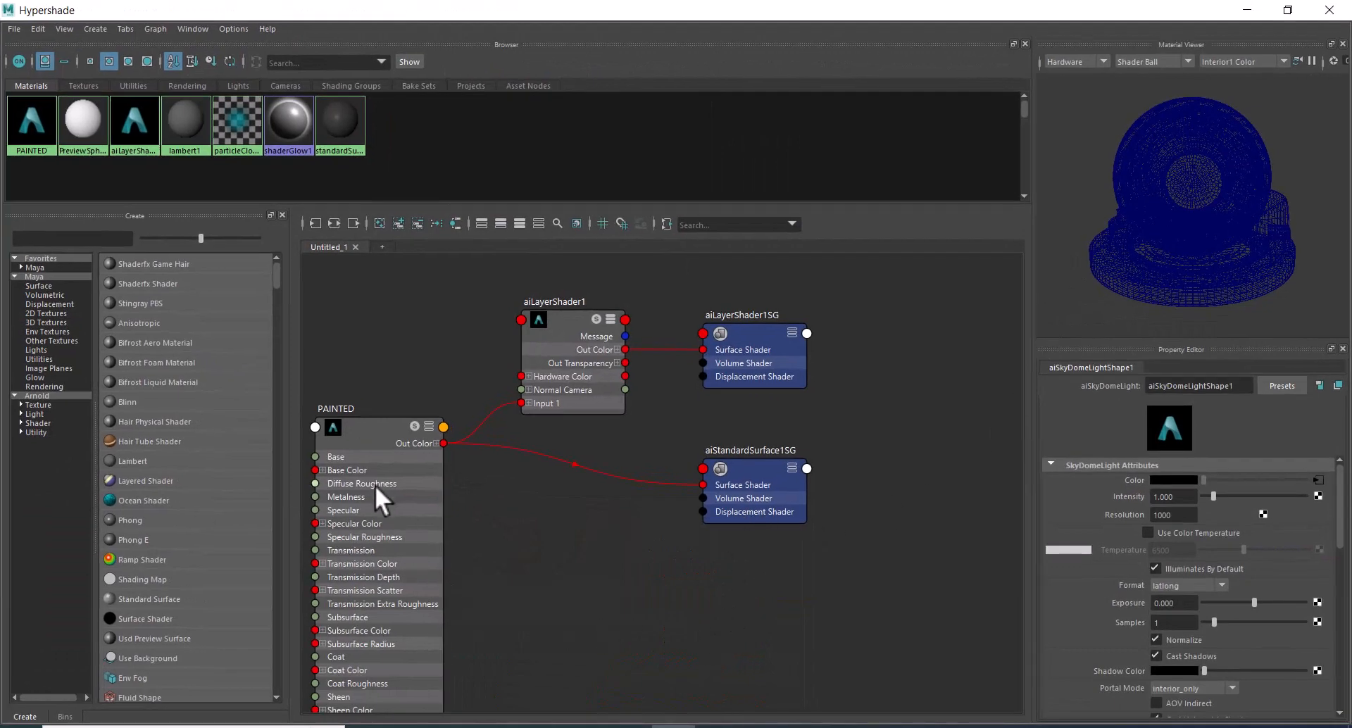
left_click(380, 459)
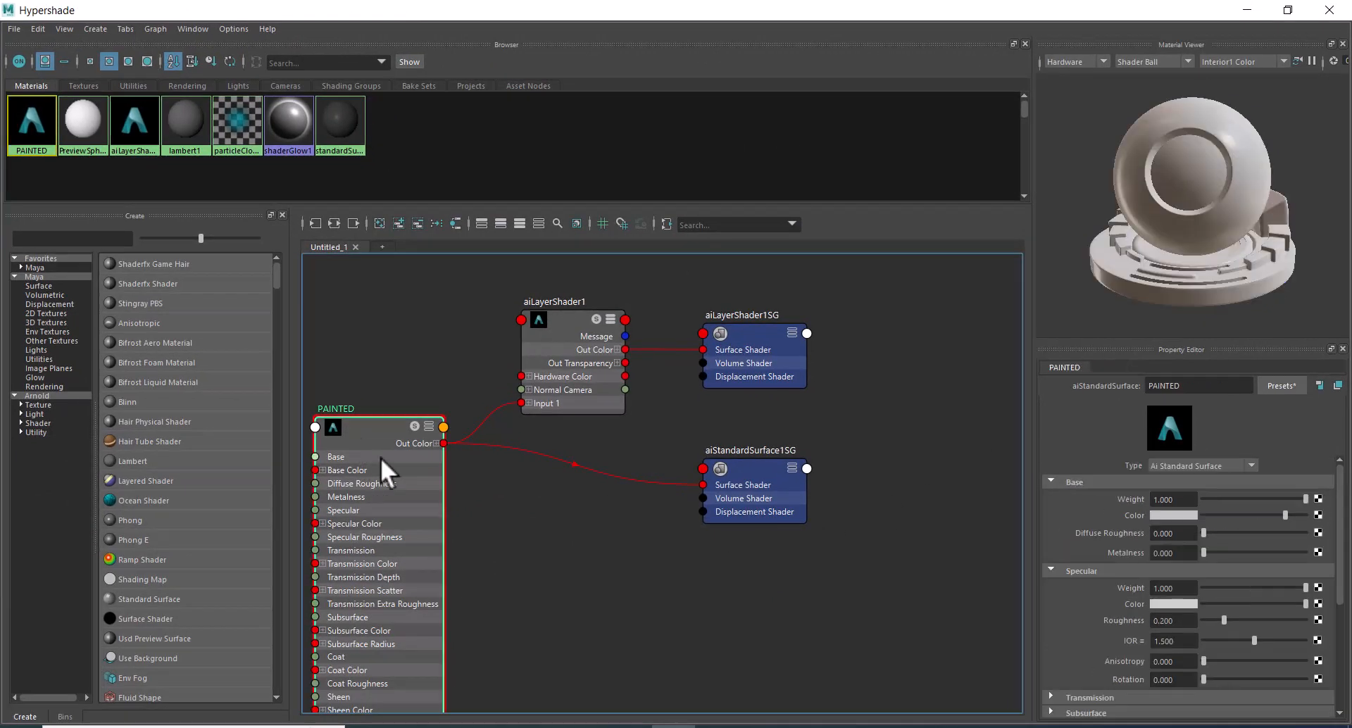
left_click(1167, 514)
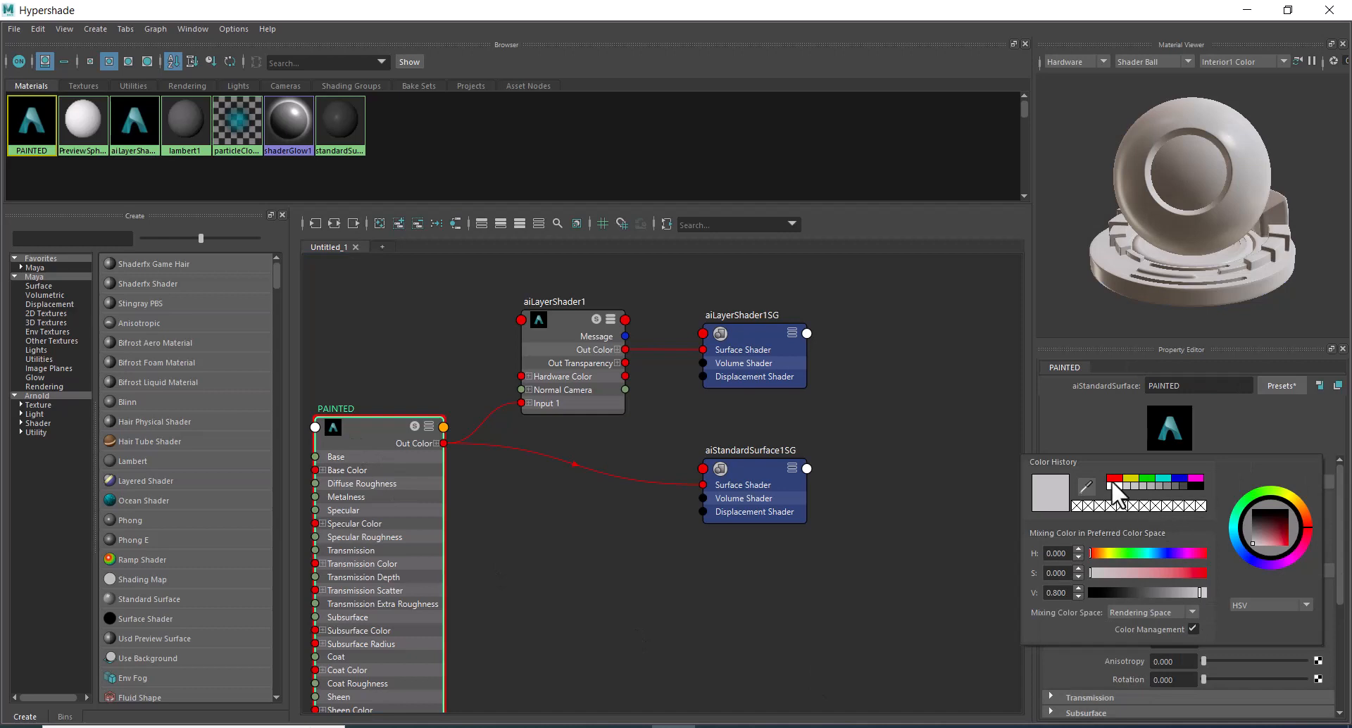
left_click(1131, 479)
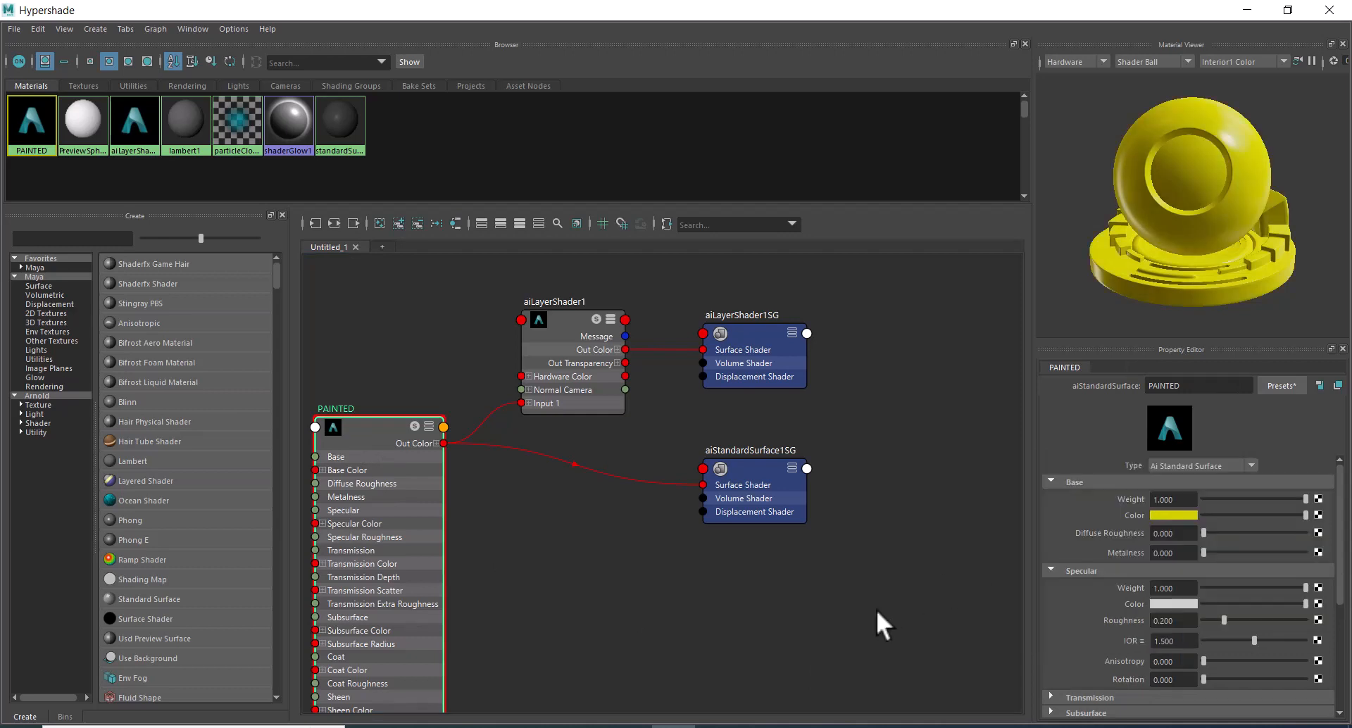
Start a live render of the sphere in the Arnold RenderView, and reposition and shrink its window.
left_click(1245, 10)
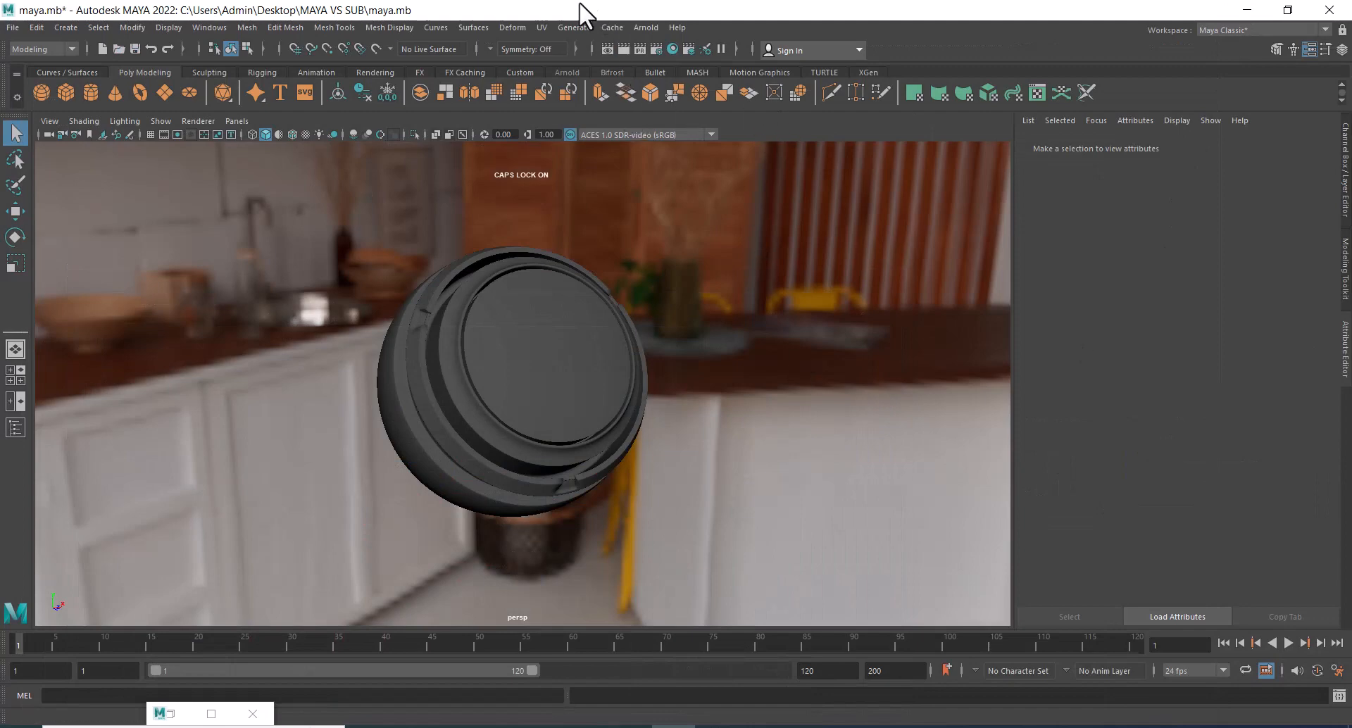
left_click(645, 28)
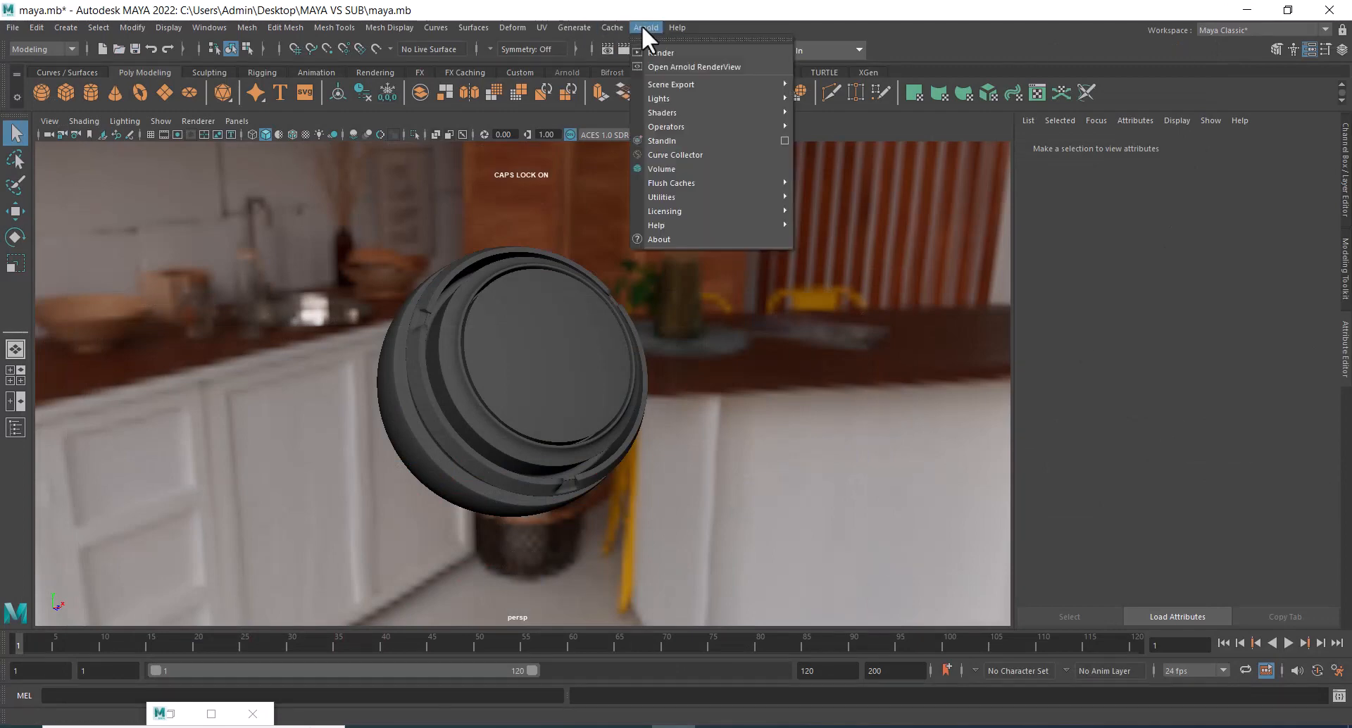
left_click(686, 64)
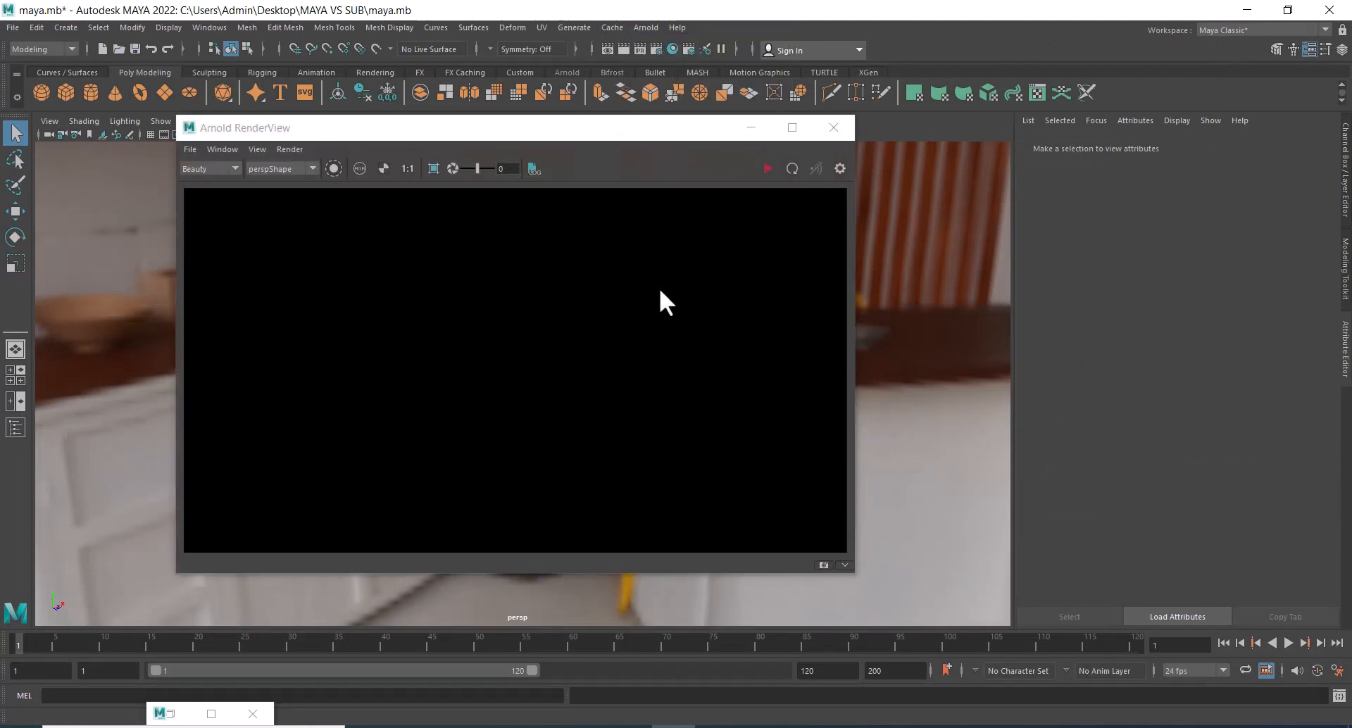
left_click(767, 168)
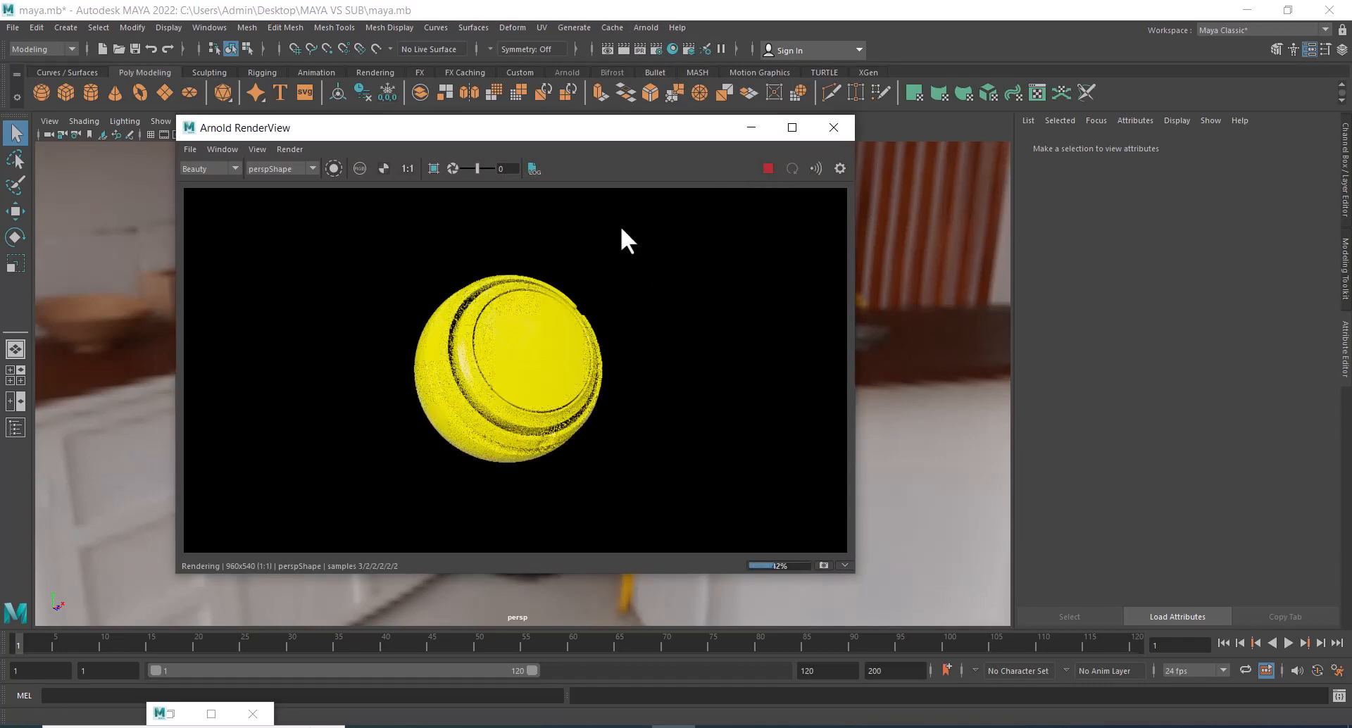
left_click_drag(627, 131, 493, 161)
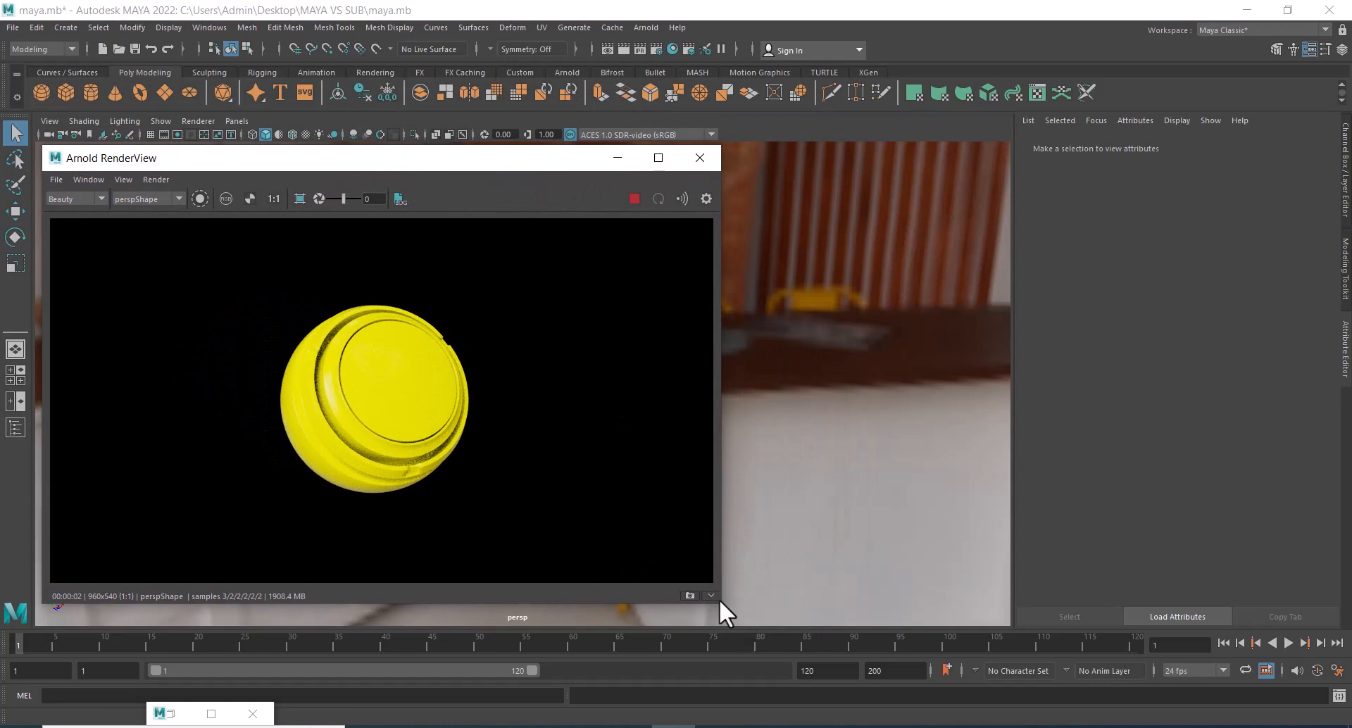
left_click_drag(720, 603, 505, 576)
Enable Layer 2 of aiLayerShader1, create an aiStandardSurface as its input and rename it METAL.
left_click(171, 714)
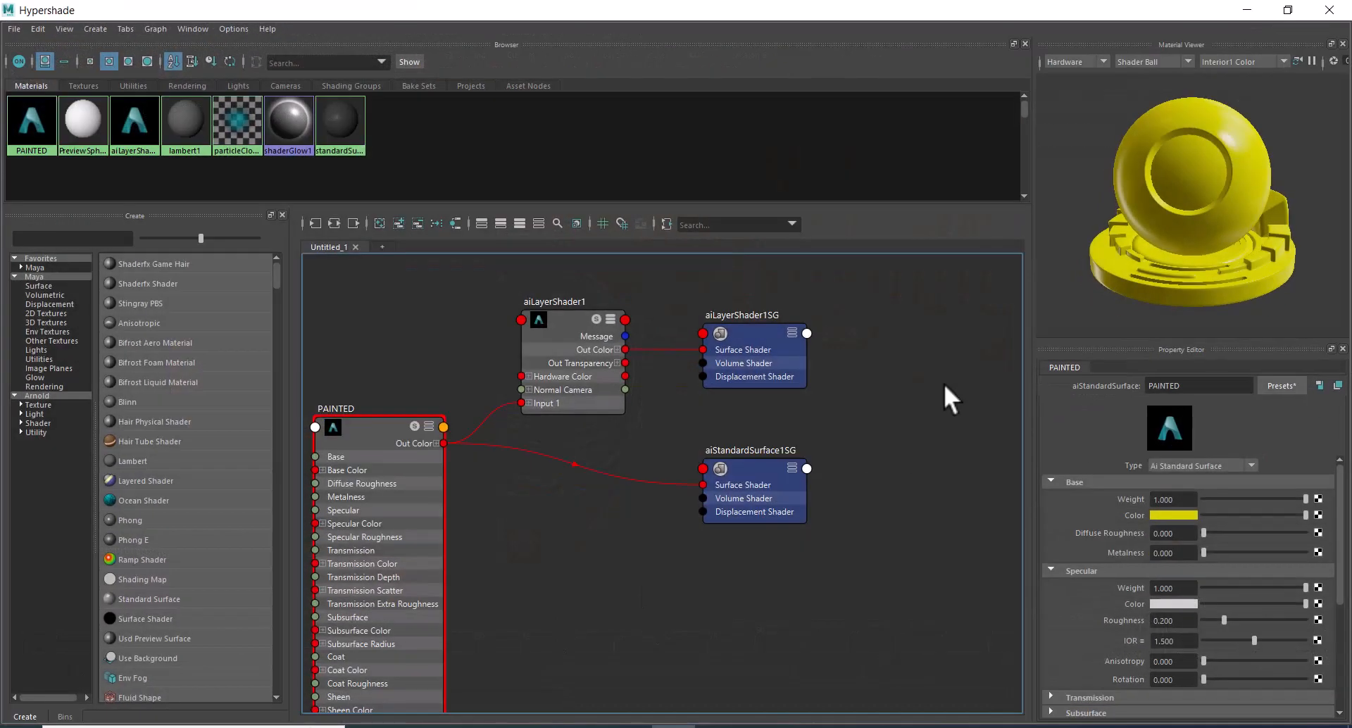
left_click(551, 327)
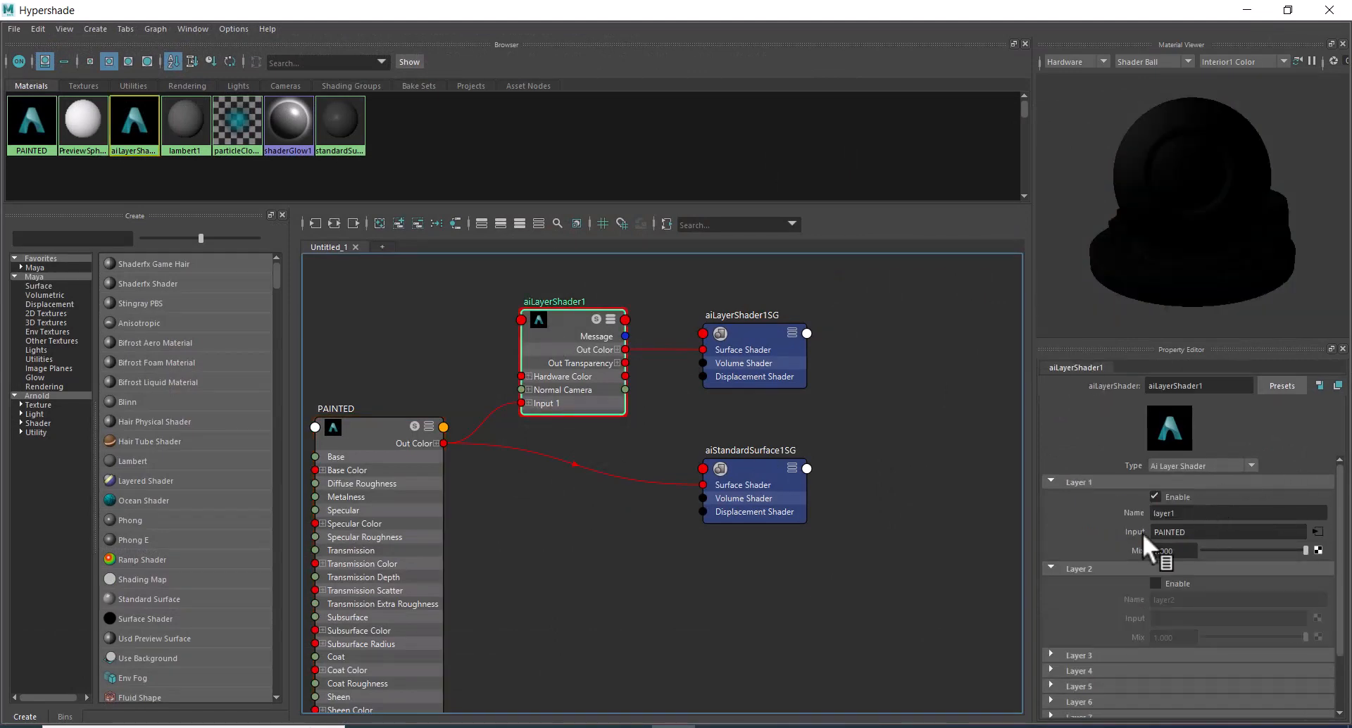
left_click(1172, 584)
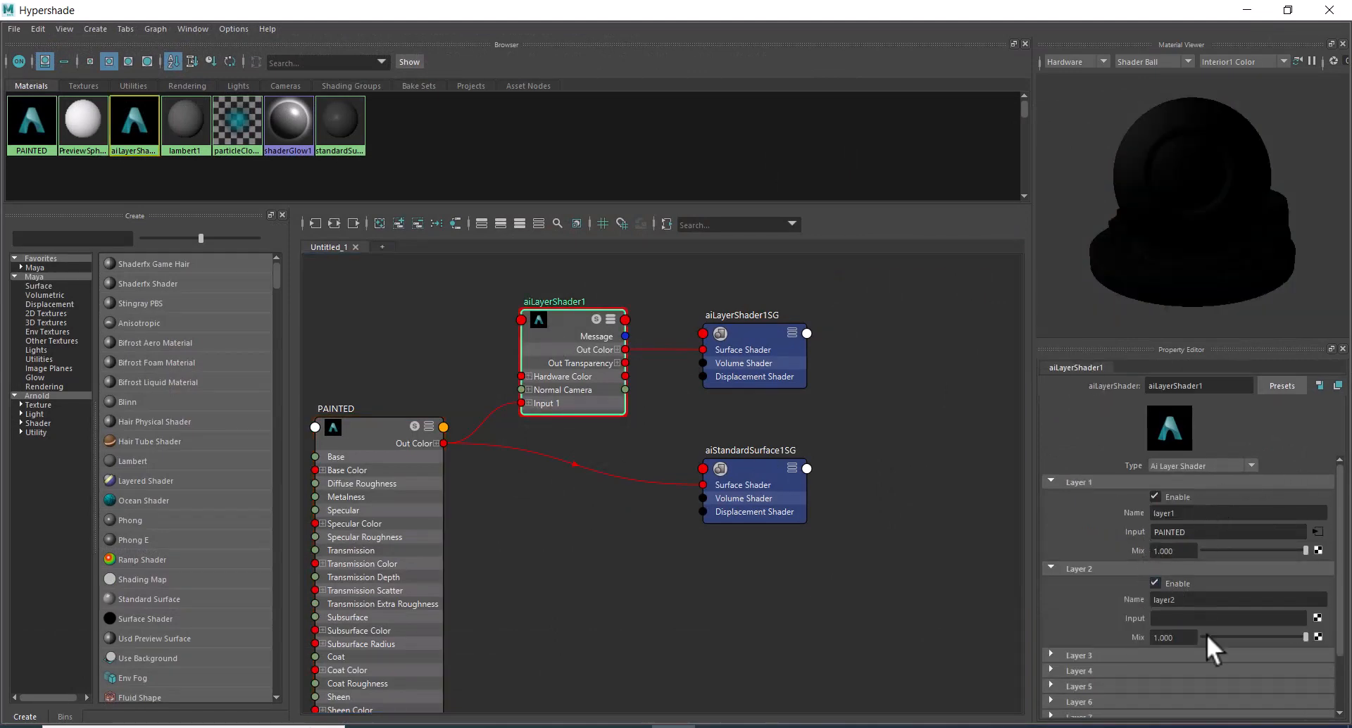
left_click(1317, 619)
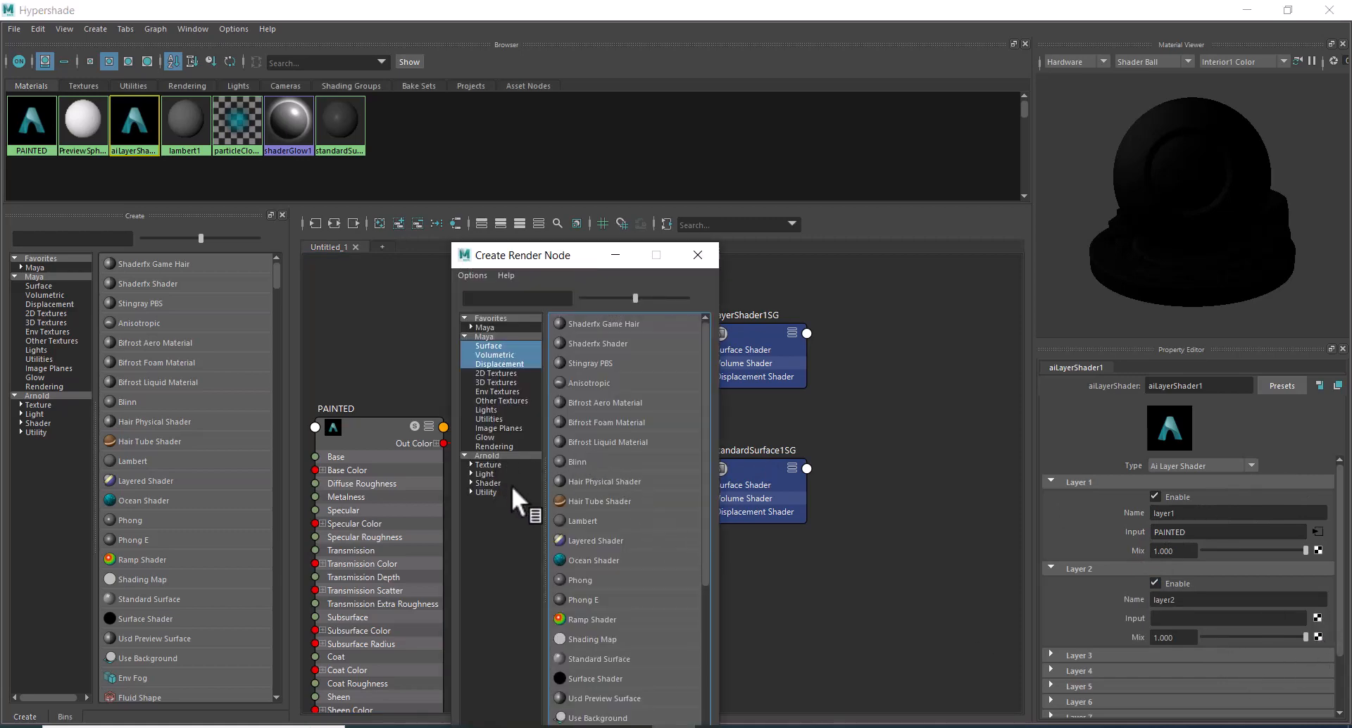
left_click(488, 481)
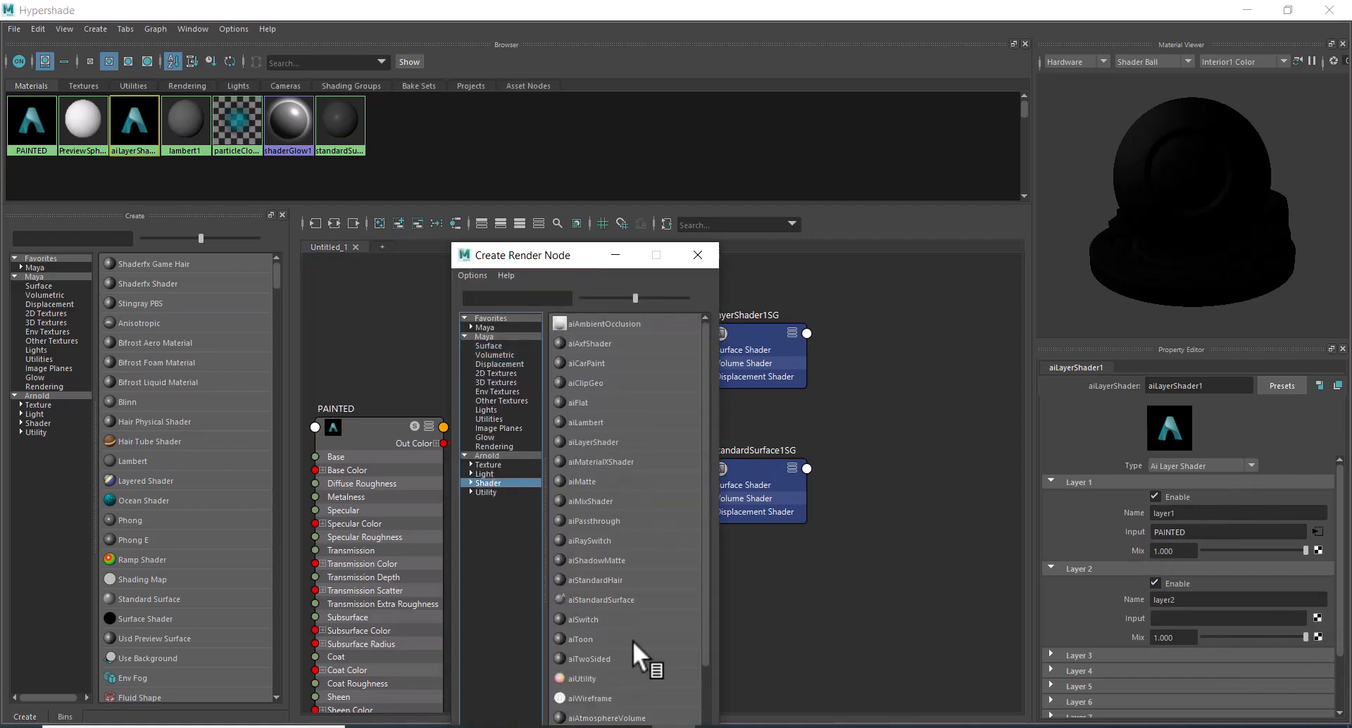
left_click(607, 597)
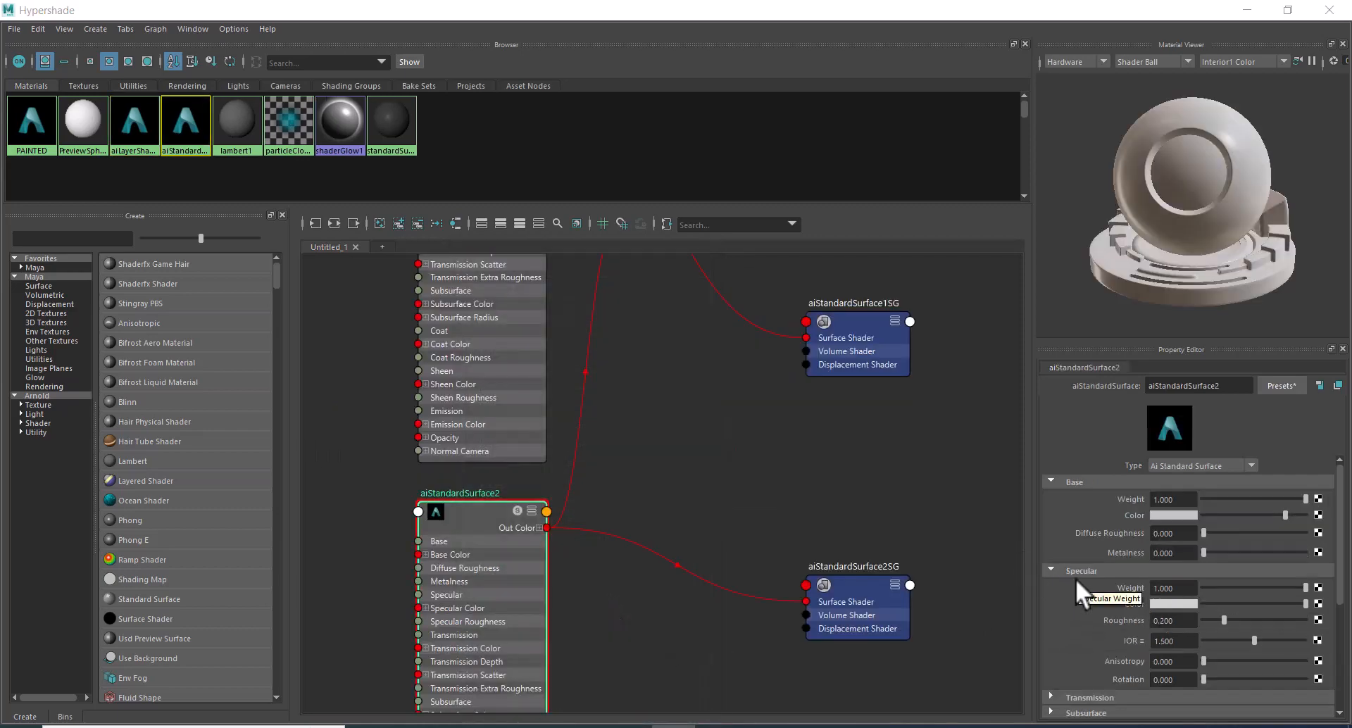
left_click(1228, 388)
double_click(1227, 388)
type("METAL")
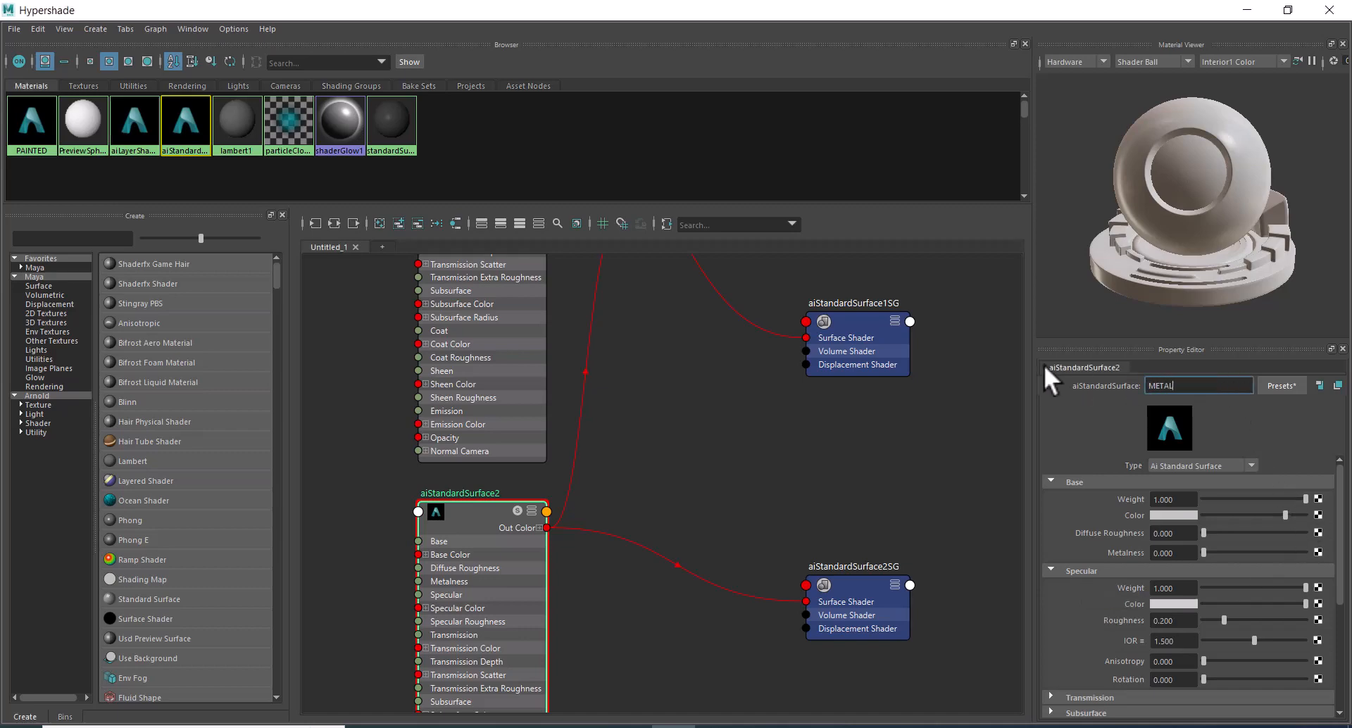
key("Return")
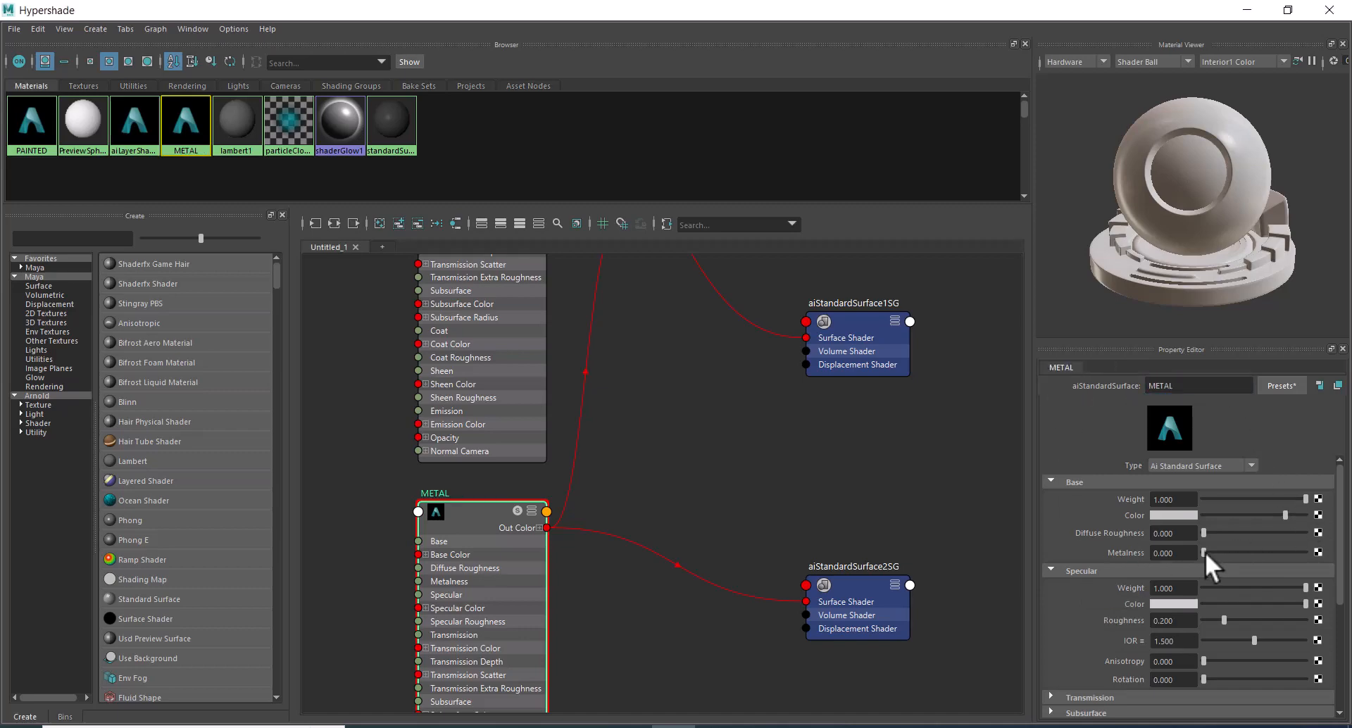
Set the METAL material's Metalness to 1 and check the result in the live render.
left_click_drag(1205, 552, 1308, 554)
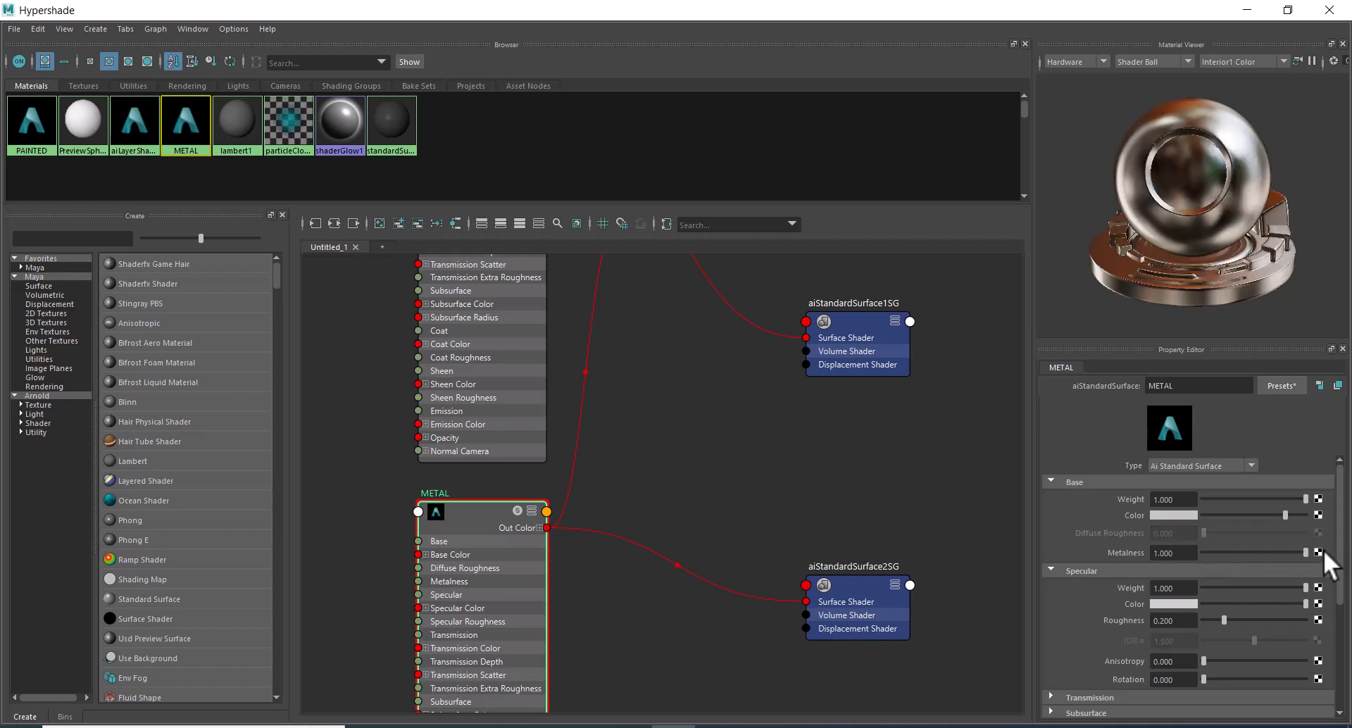
left_click(1247, 10)
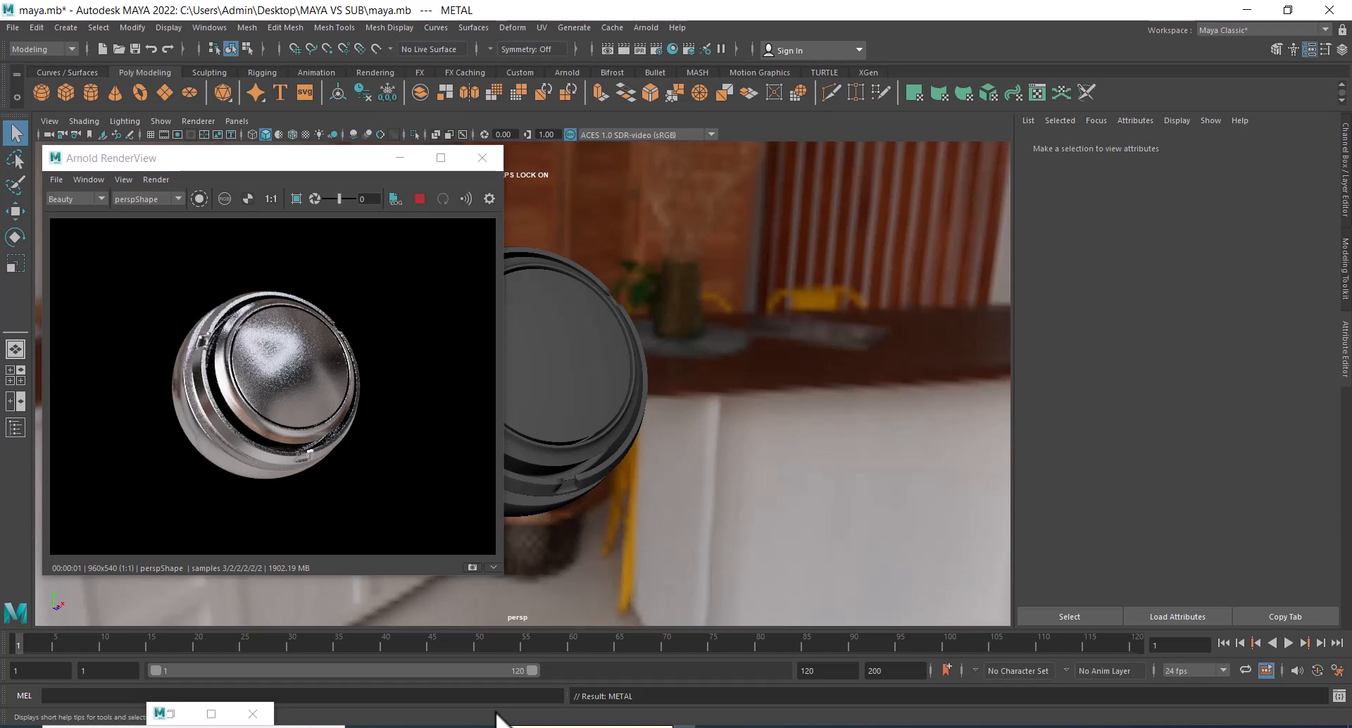
left_click(176, 716)
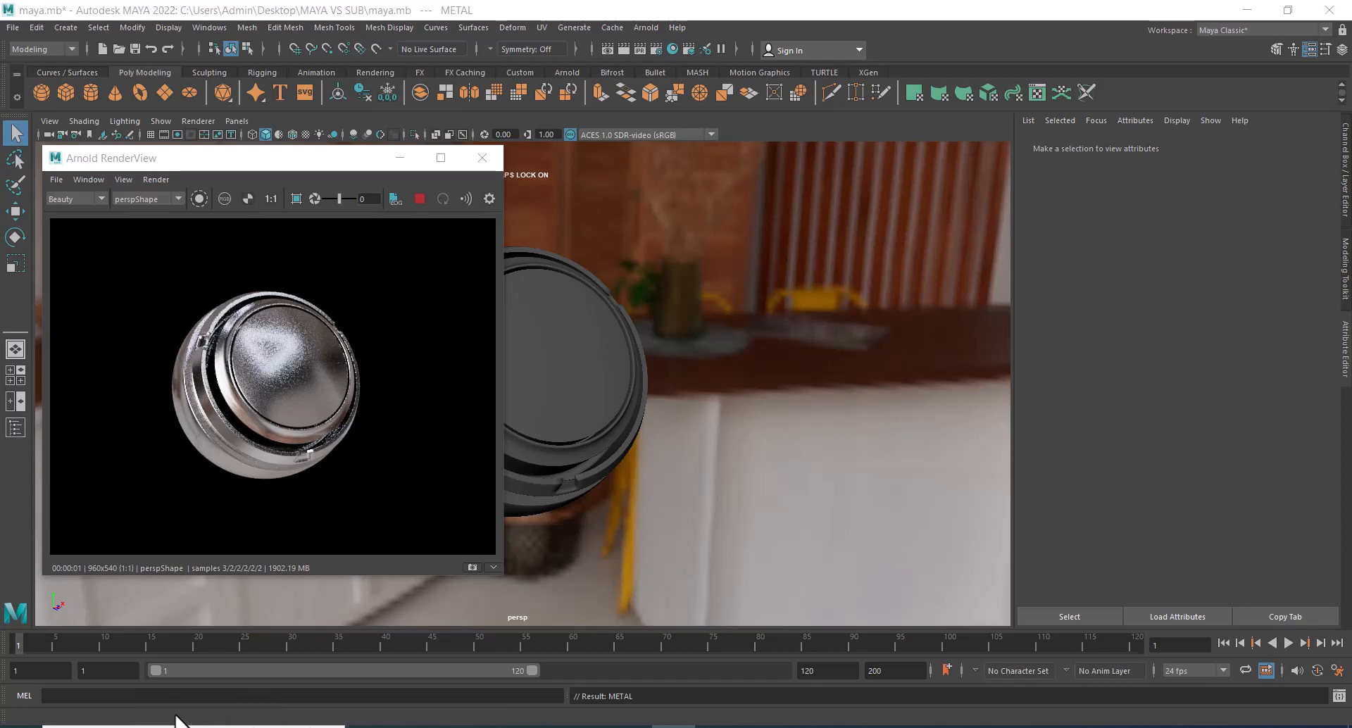
Map a Noise texture to Layer 2's Mix on aiLayerShader1 and check the blend from several angles in the live render.
left_click(802, 458)
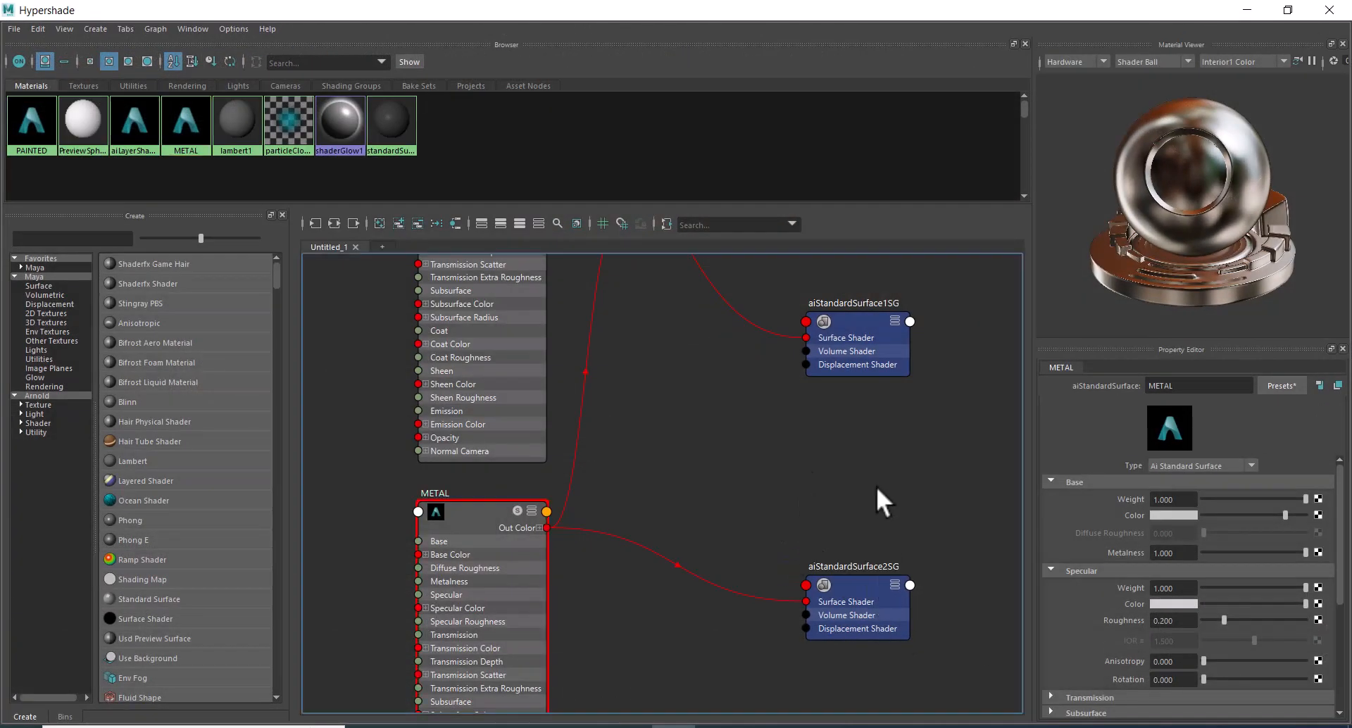
middle_click_drag(864, 470, 876, 614, "alt")
left_click(703, 301)
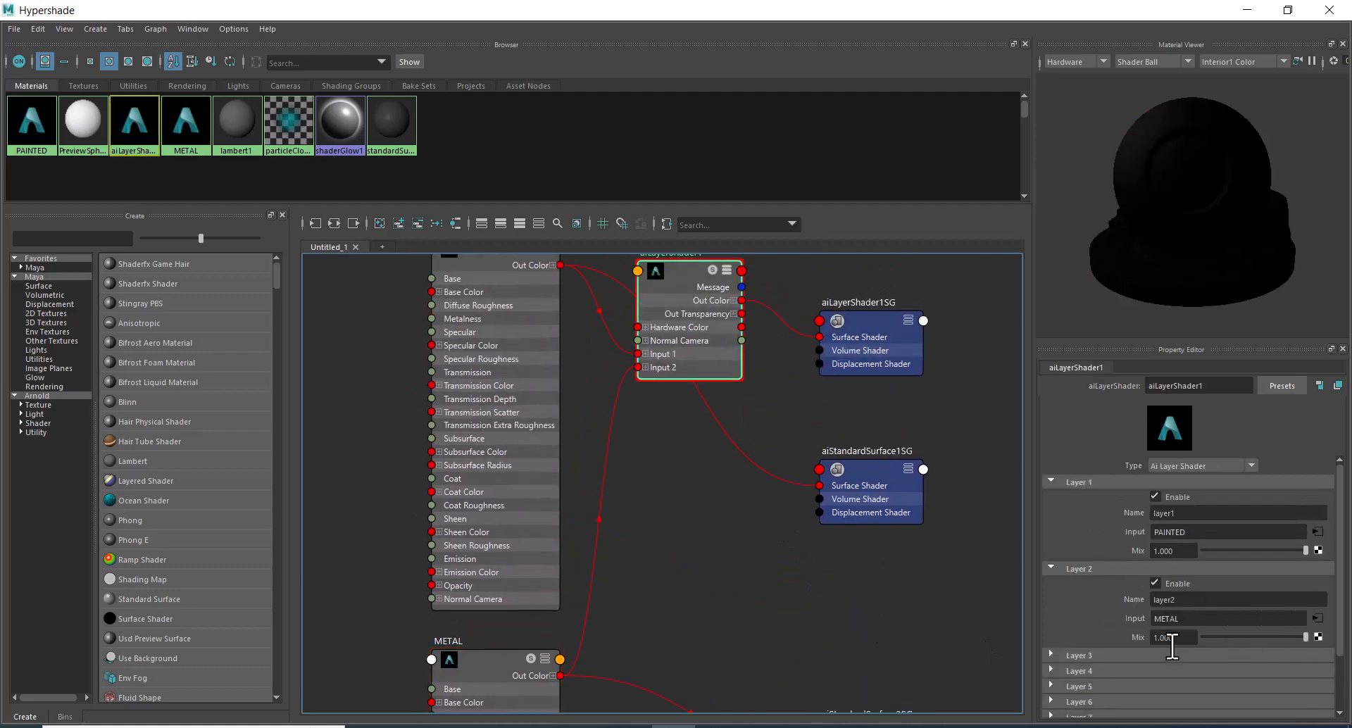
left_click(1320, 637)
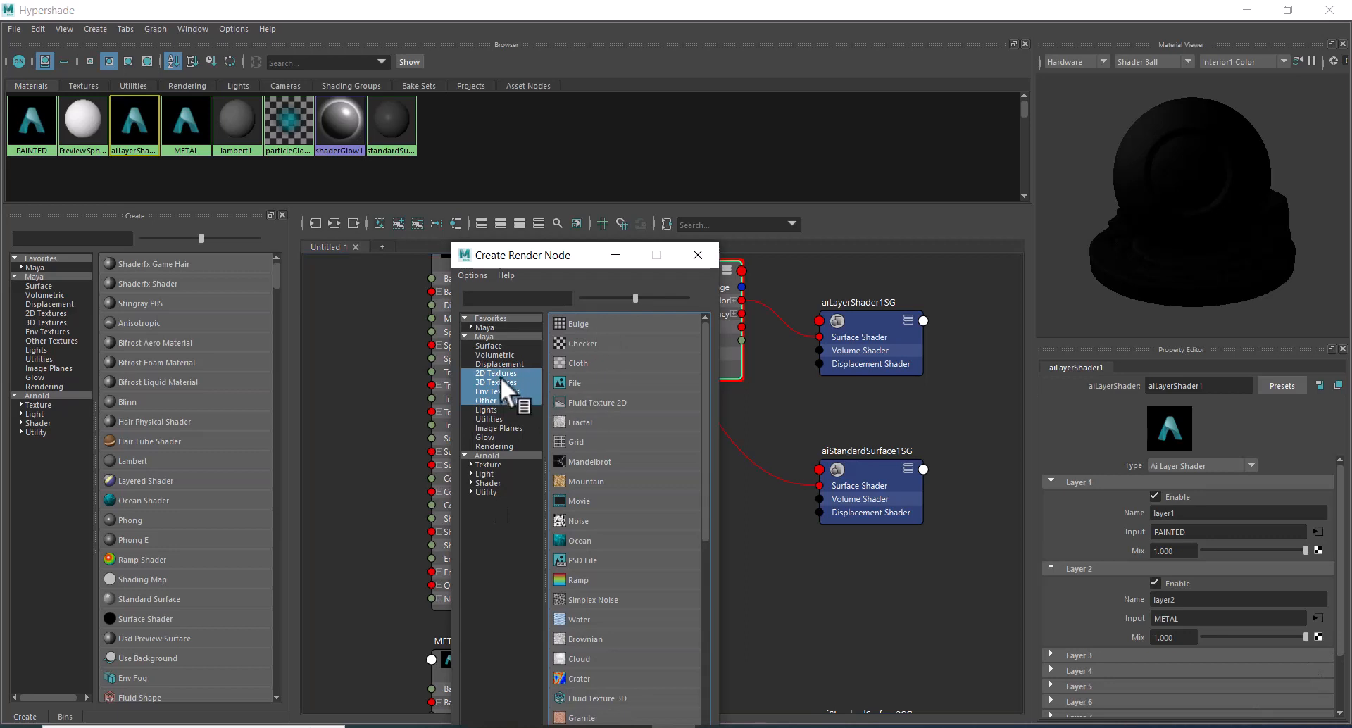
left_click_drag(500, 376, 495, 371)
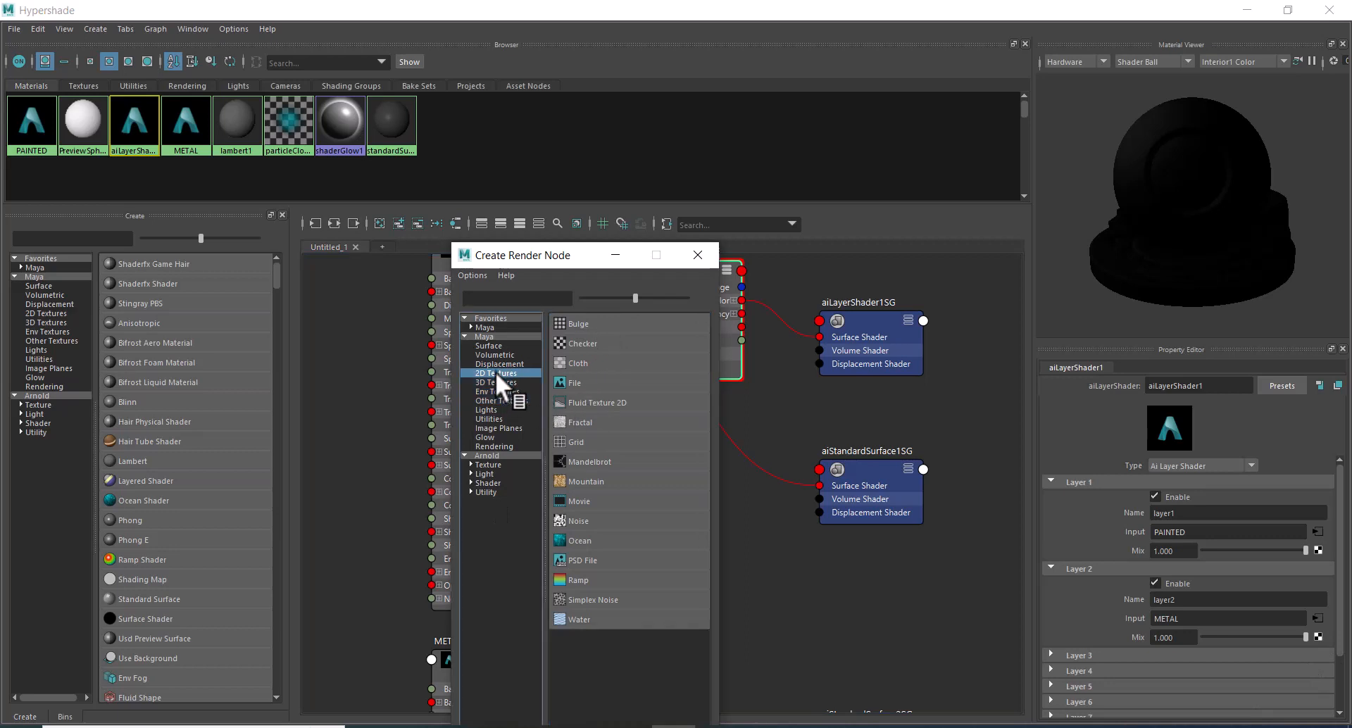
left_click(595, 523)
left_click(1250, 9)
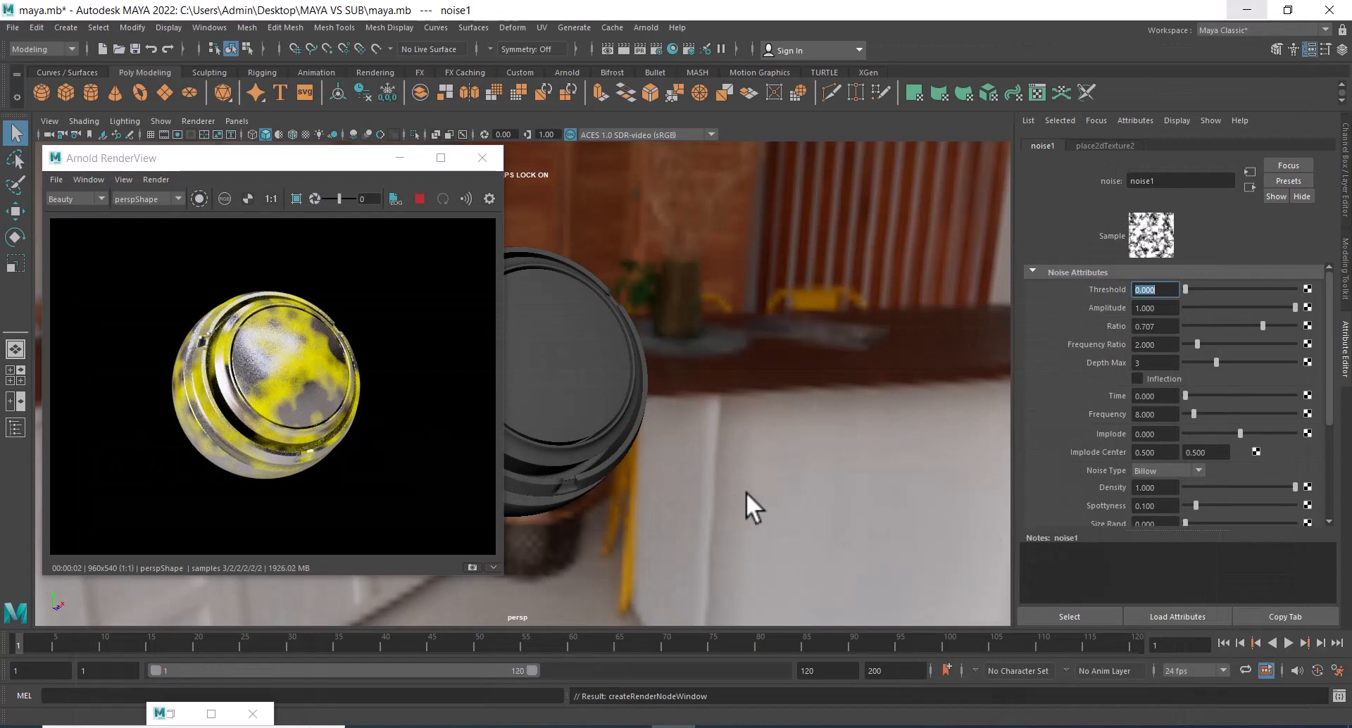
left_click_drag(746, 493, 786, 460, "alt")
right_click_drag(783, 439, 874, 424, "alt")
middle_click_drag(847, 416, 863, 426, "alt")
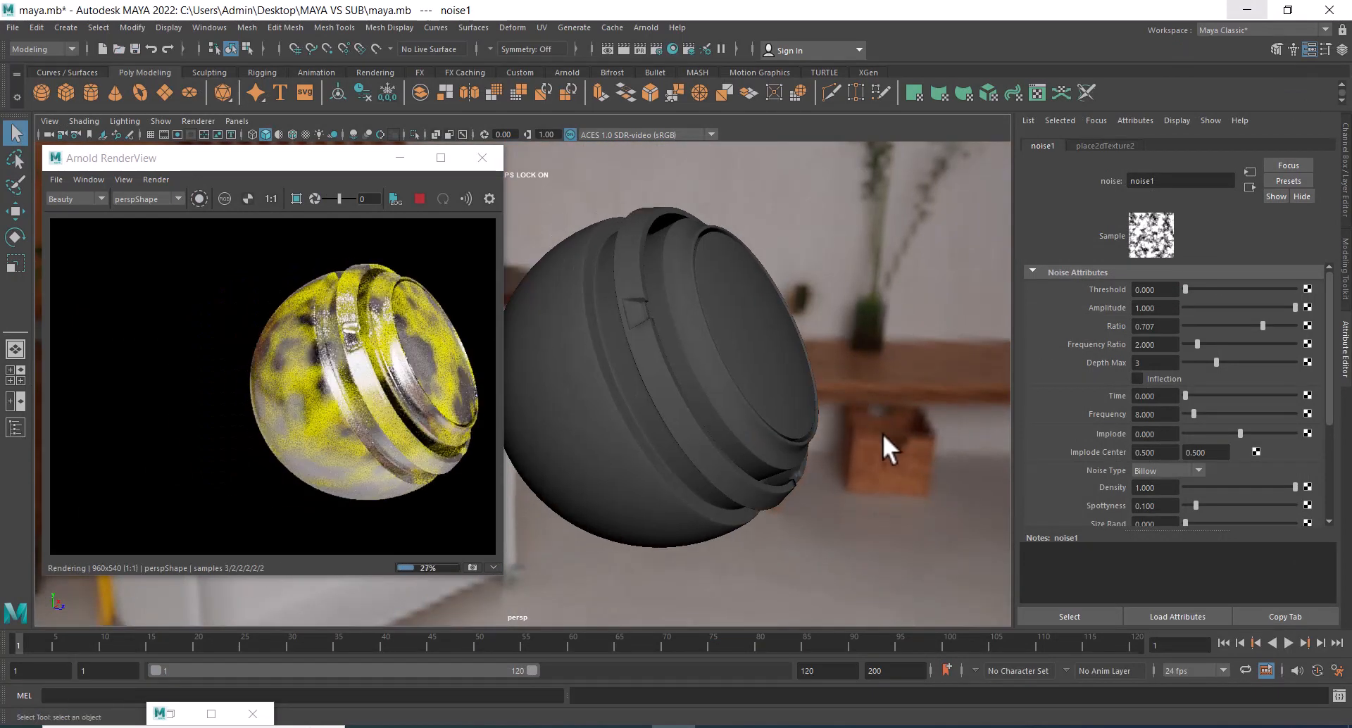
left_click_drag(882, 433, 812, 423, "alt")
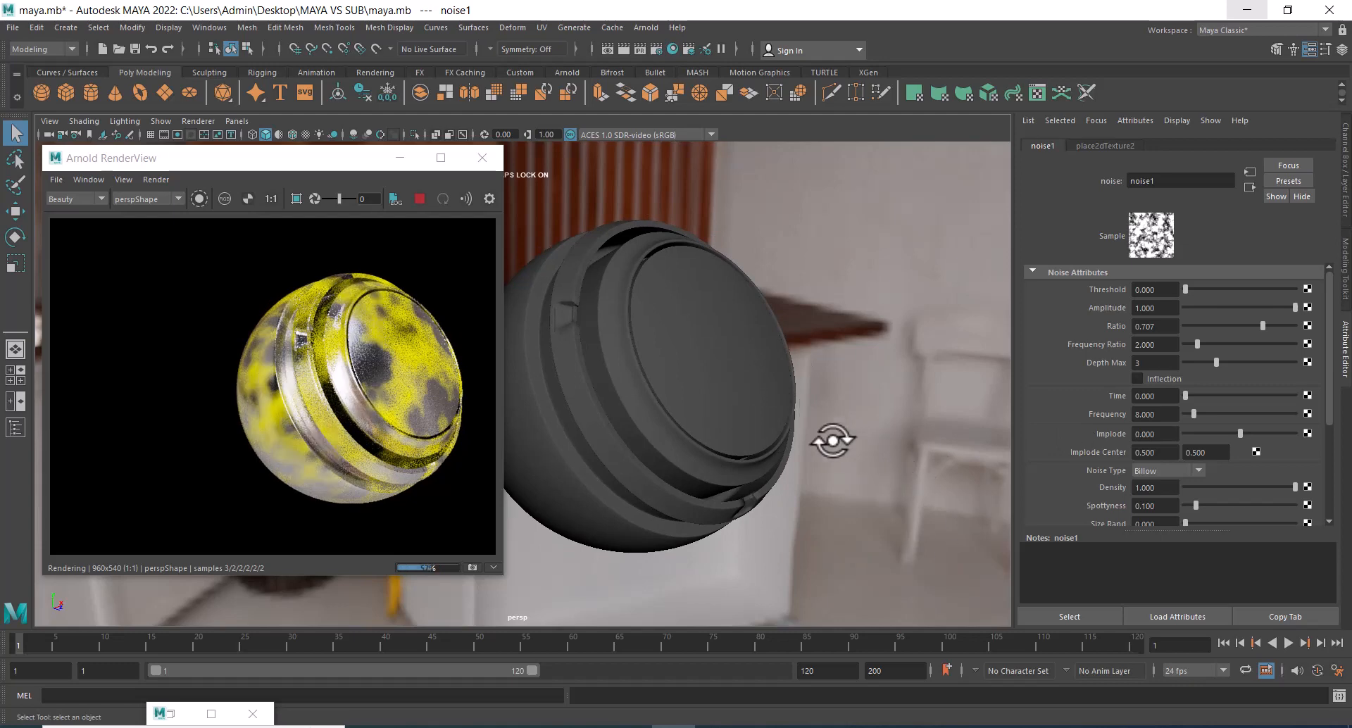
mouse_move(832, 440)
left_mouse_down("alt")
mouse_move(815, 438)
mouse_move(857, 435)
left_mouse_up("alt")
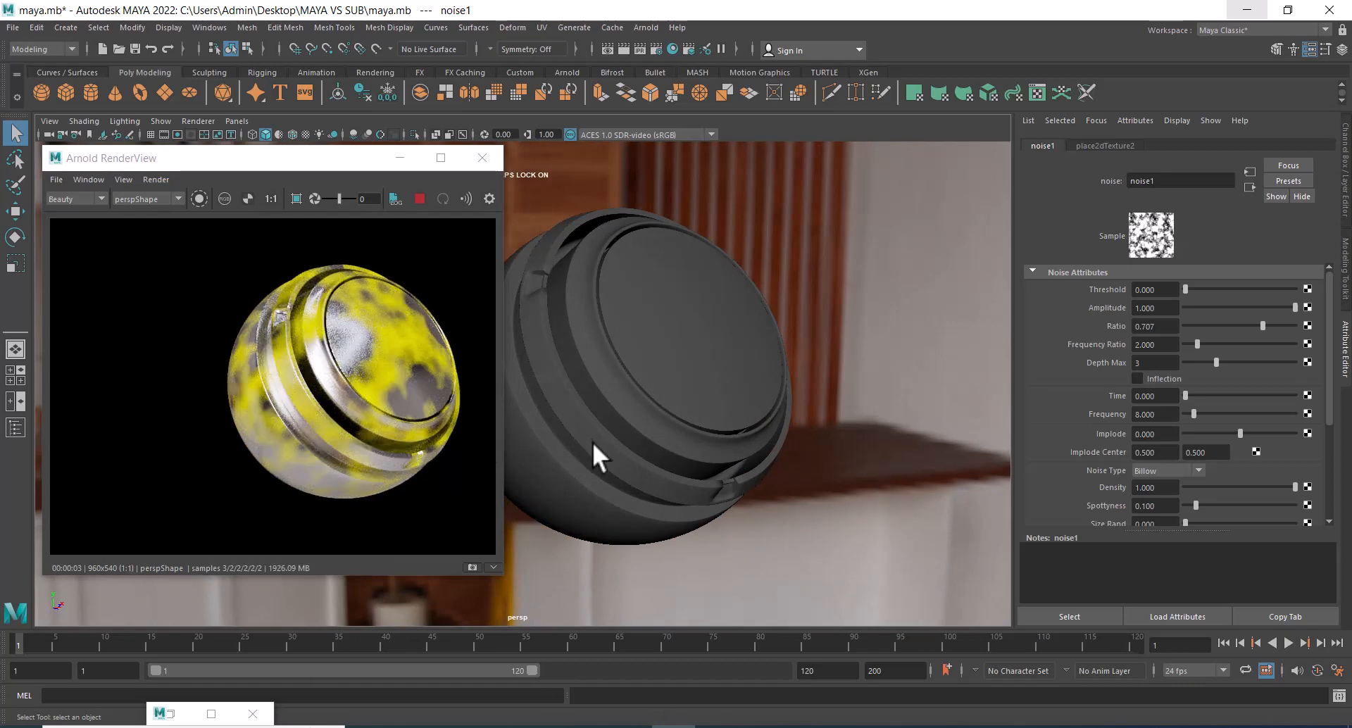
Bring back the Hypershade, shrink its window to fit beside the Arnold RenderView, and maximize it again.
left_click(162, 714)
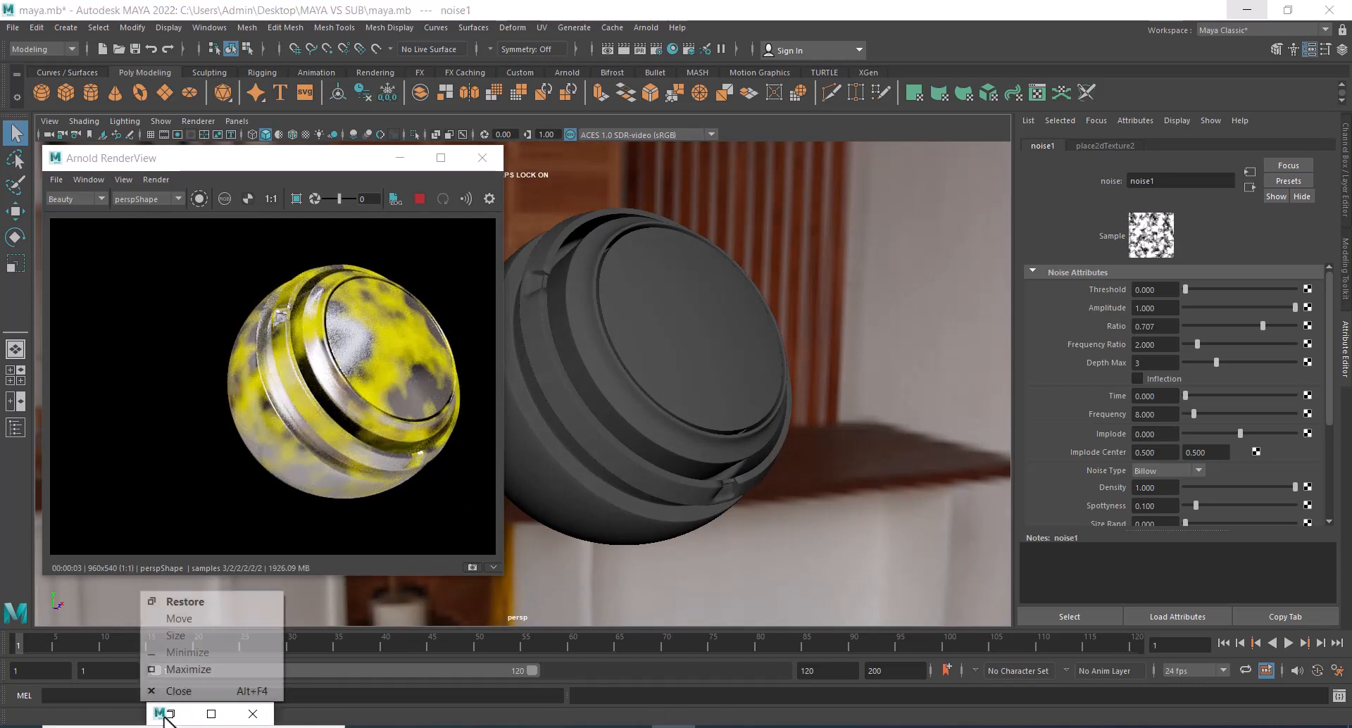
left_click(236, 671)
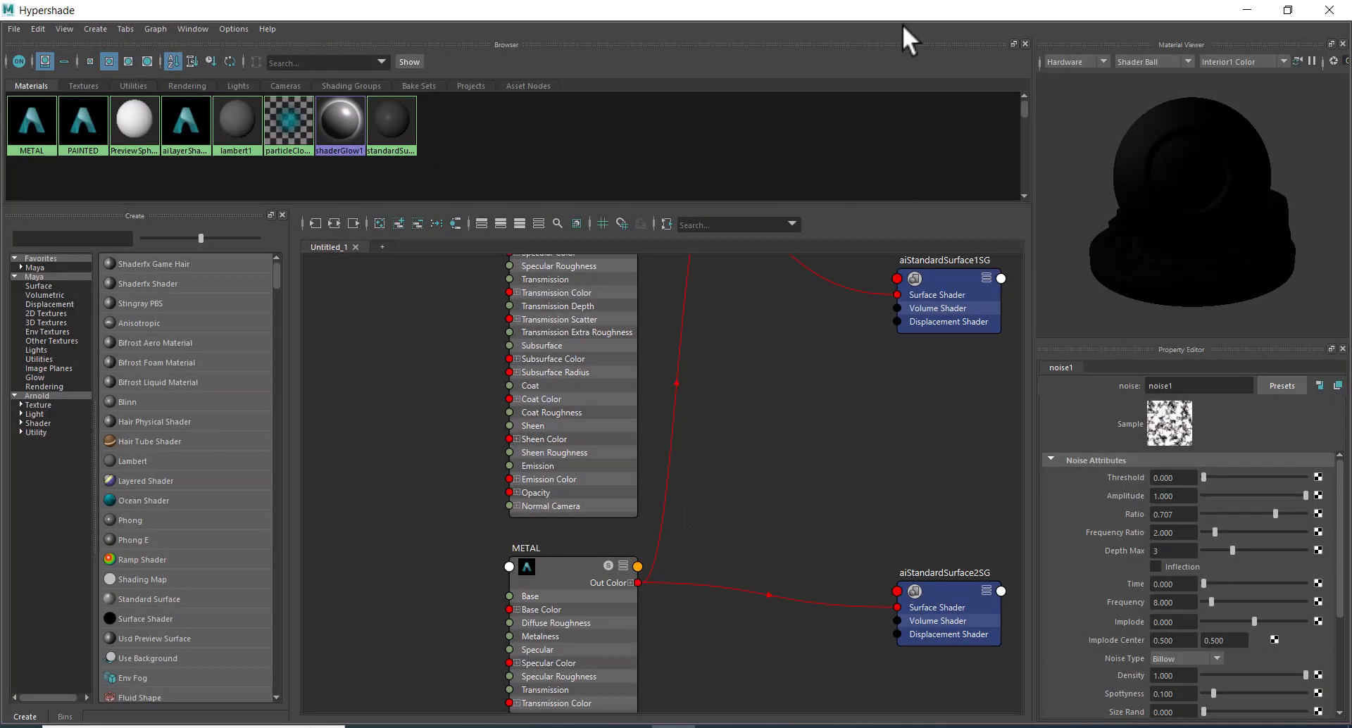
left_click_drag(790, 5, 1021, 83)
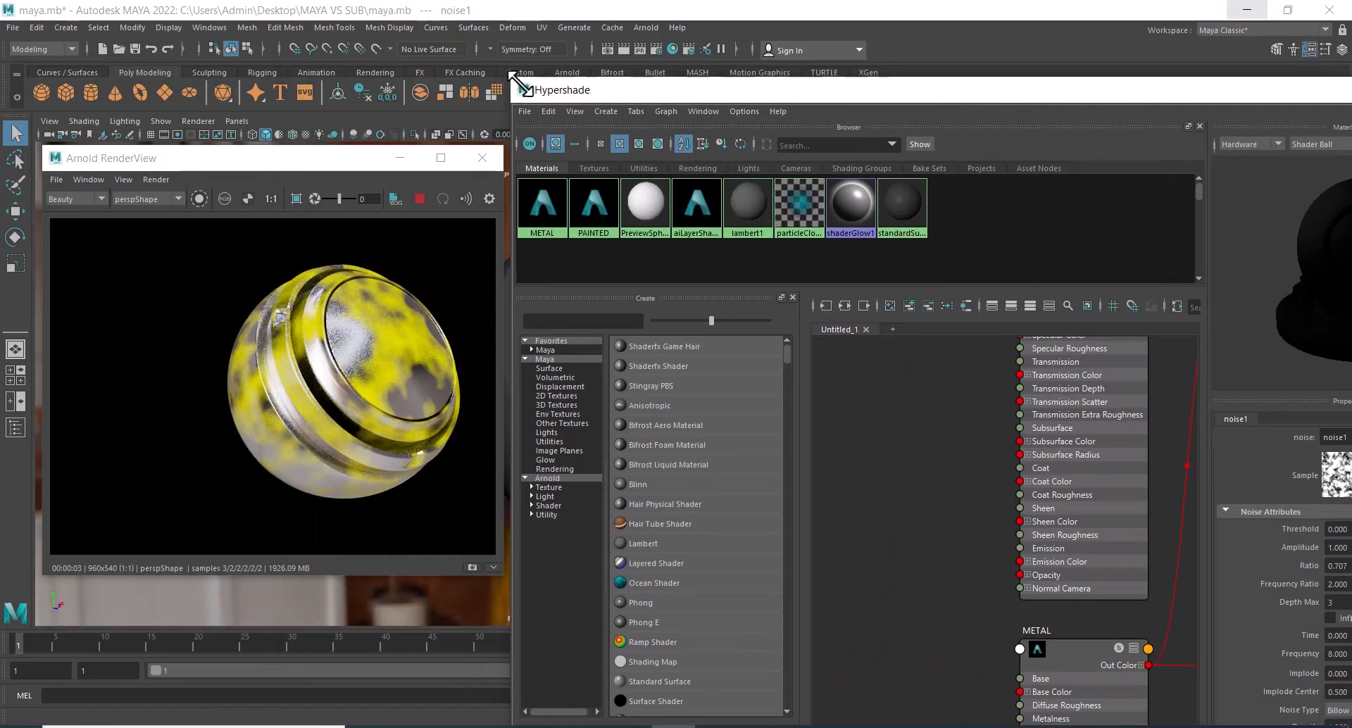
left_click_drag(512, 82, 759, 279)
left_click_drag(953, 293, 703, 61)
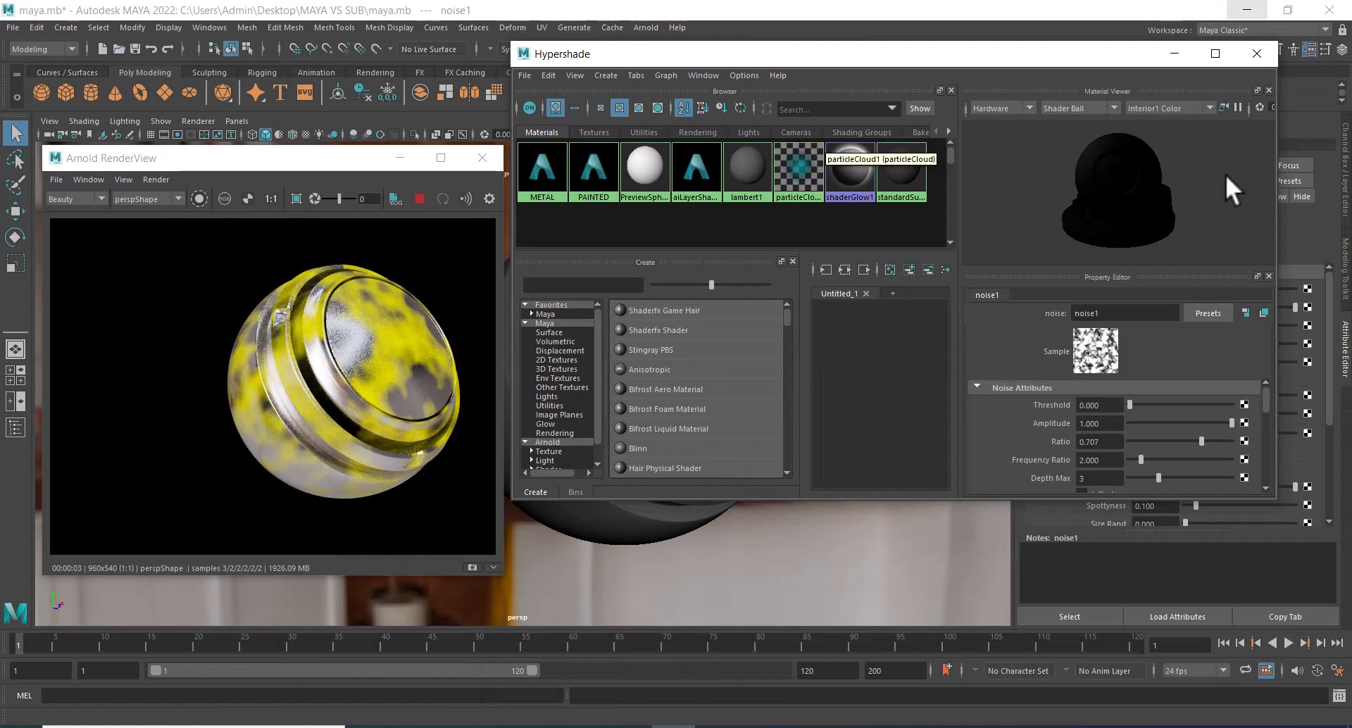
left_click_drag(996, 498, 1159, 695)
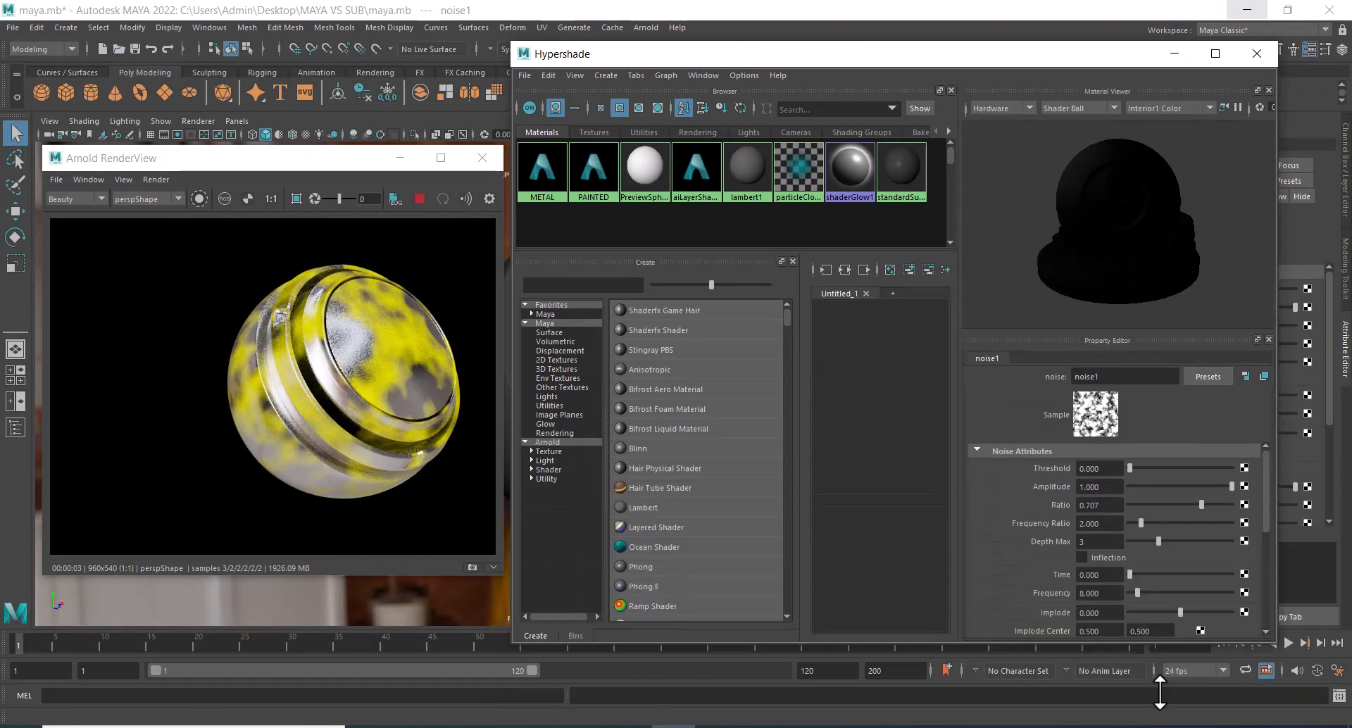
left_click(1215, 53)
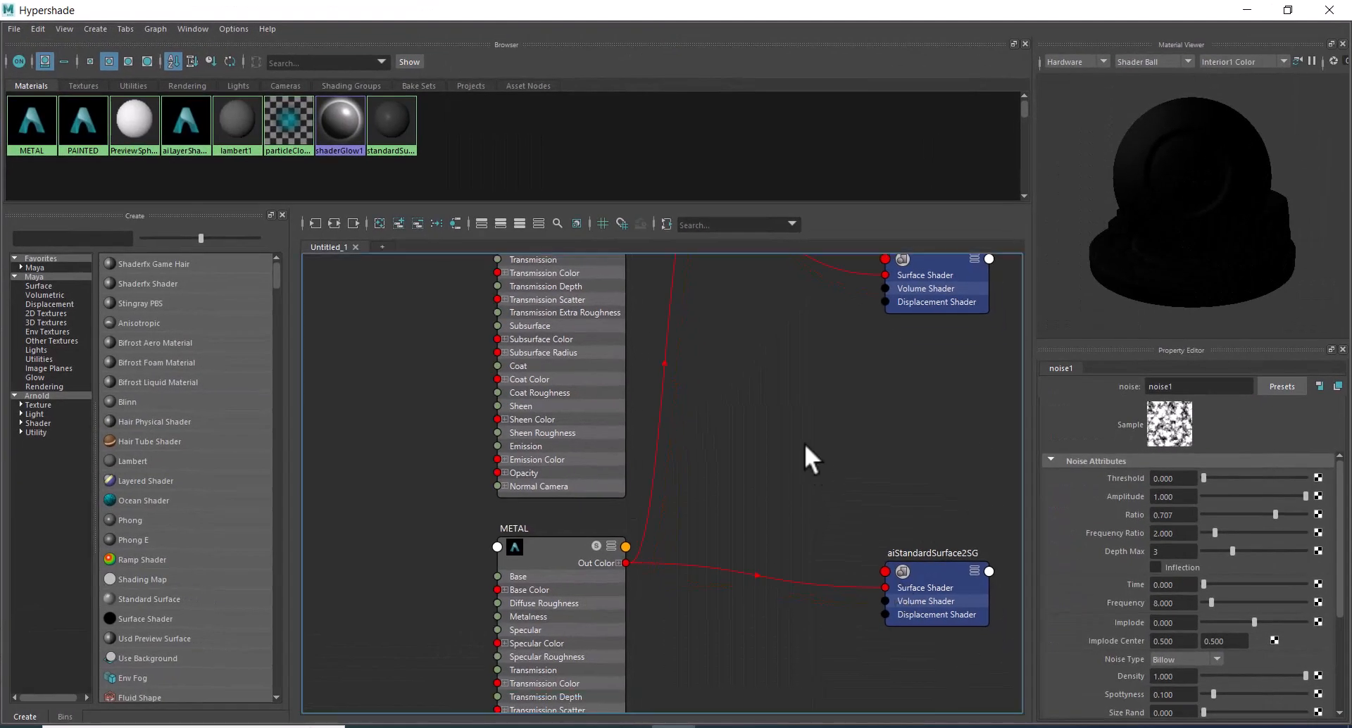
Collapse the PAINTED and METAL nodes in the graph and place METAL directly beneath PAINTED.
middle_click_drag(805, 442, 681, 357, "alt")
middle_click_drag(711, 310, 721, 521, "alt")
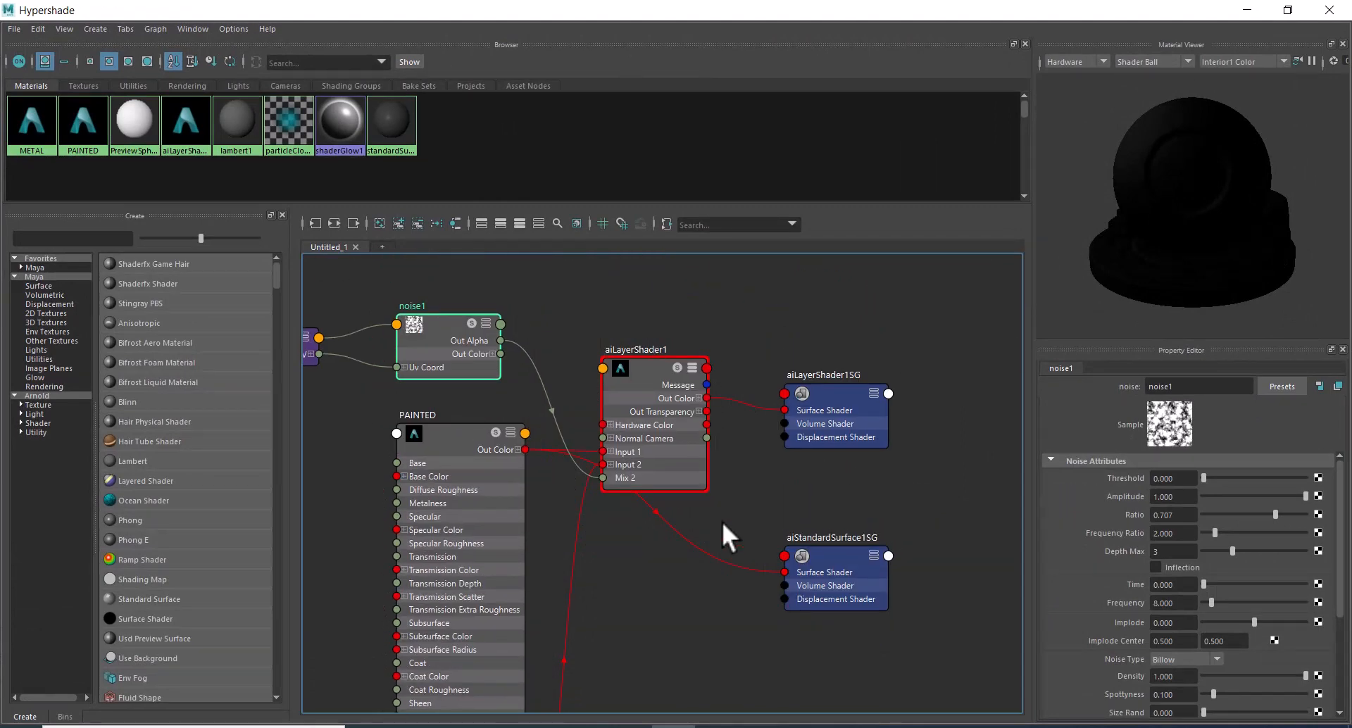
left_click(640, 358)
mouse_move(525, 397)
middle_mouse_down("alt")
mouse_move(628, 412)
mouse_move(617, 314)
middle_mouse_up("alt")
left_click(610, 425)
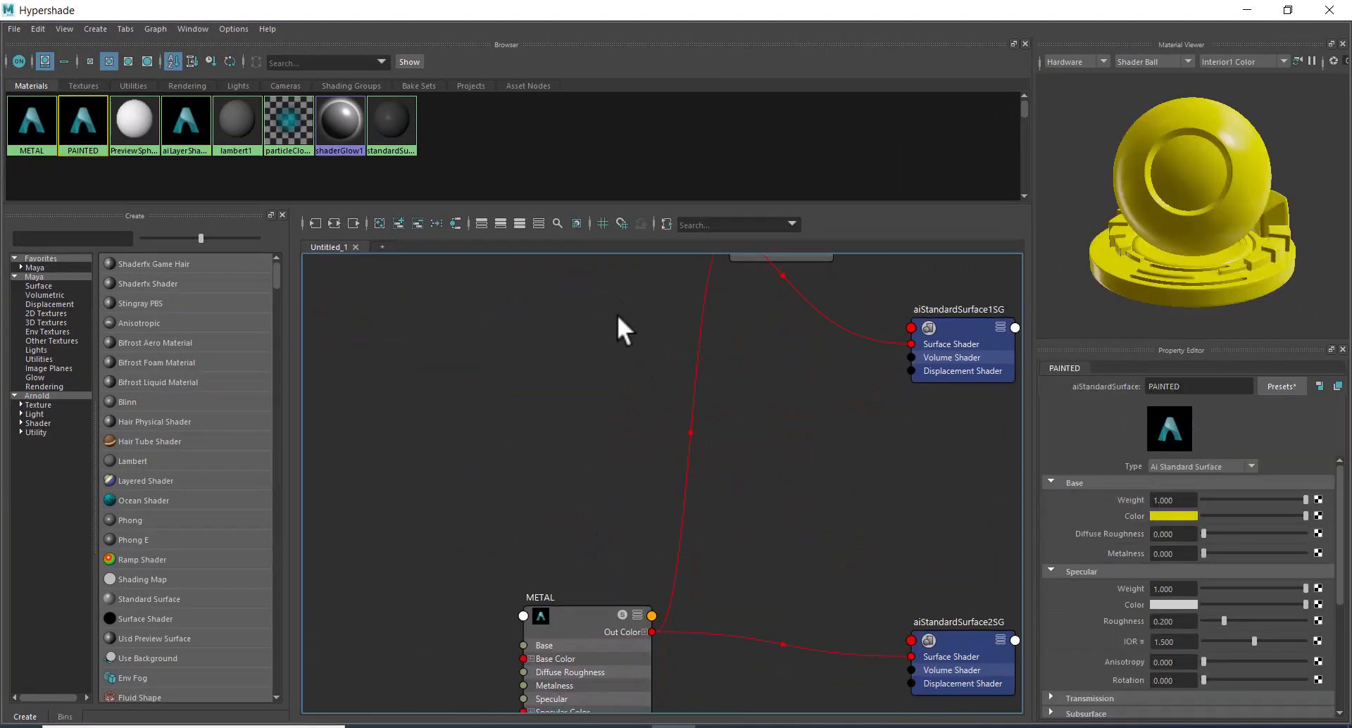
left_click(637, 614)
left_click_drag(586, 615, 563, 321)
middle_click_drag(611, 425, 672, 657, "alt")
left_click_drag(618, 547, 657, 483)
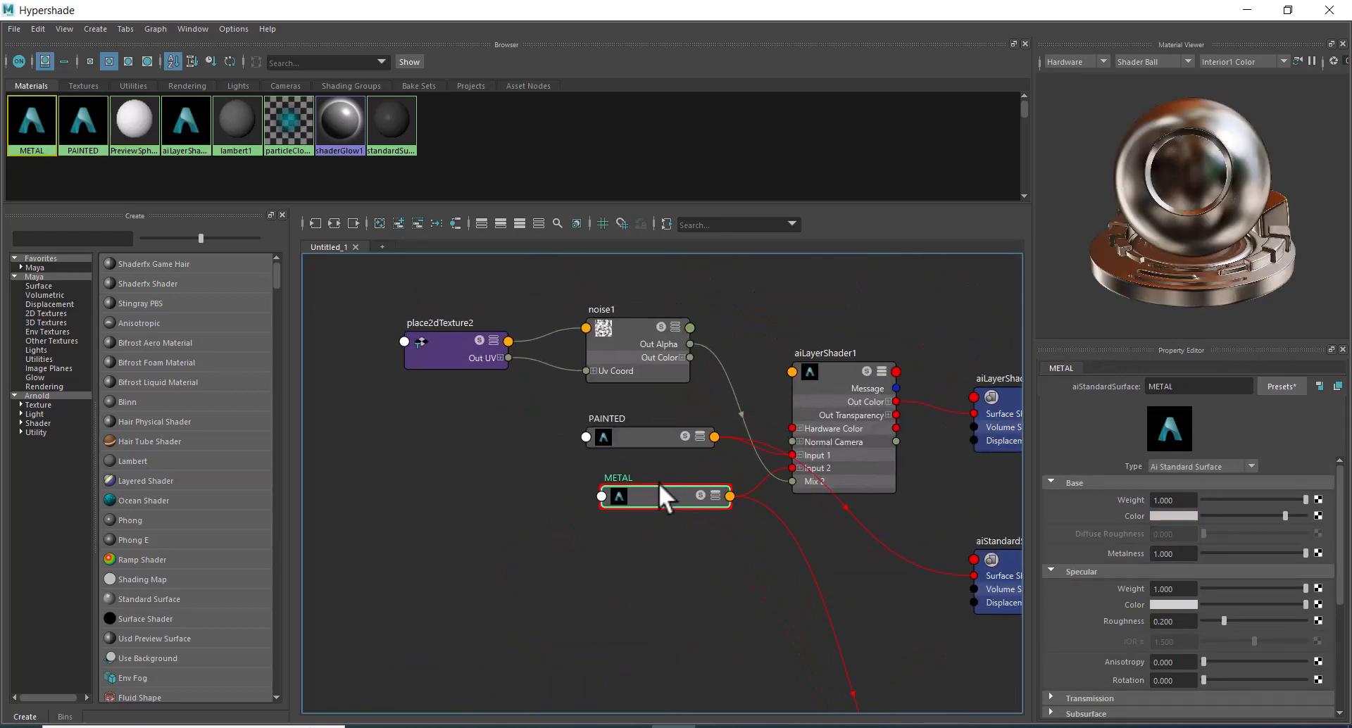
Arrange the aiStandardSurface1SG and aiStandardSurface2SG nodes beneath aiLayerShader1 and frame the whole graph.
middle_click_drag(791, 619, 698, 454, "alt")
middle_click_drag(794, 662, 742, 480, "alt")
left_click_drag(847, 556, 612, 353)
middle_click_drag(670, 454, 790, 652, "alt")
left_click_drag(784, 593, 831, 504)
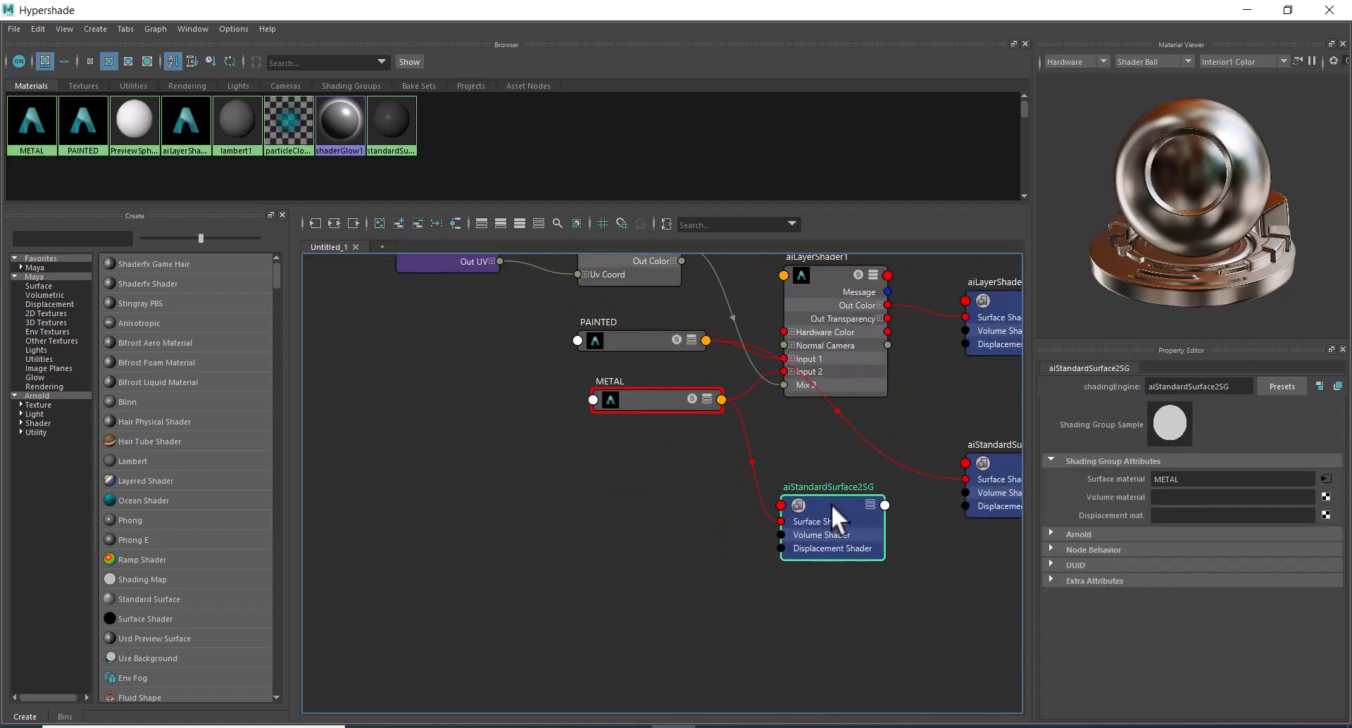
middle_click_drag(901, 424, 769, 414, "alt")
left_click(789, 357)
left_click_drag(896, 391, 880, 307)
mouse_move(899, 538)
left_mouse_down()
mouse_move(823, 446)
mouse_move(720, 458)
left_mouse_up()
key("a")
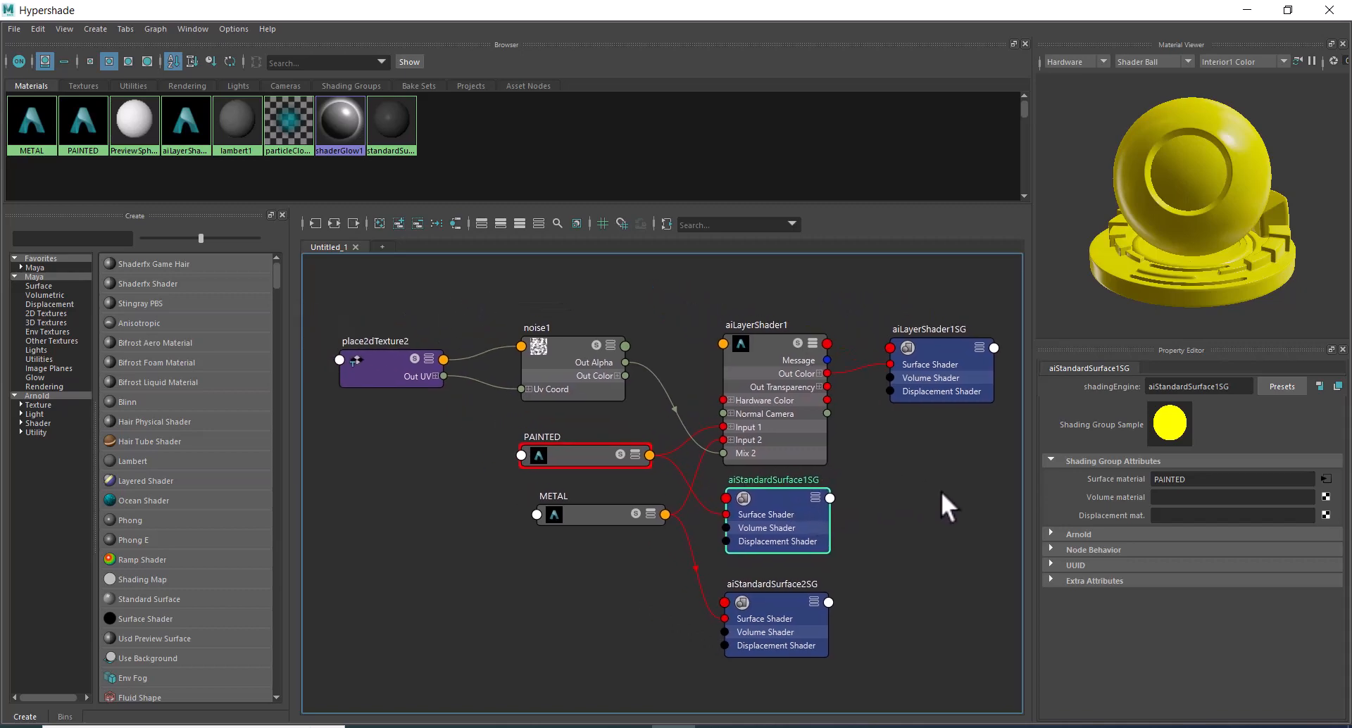
Replace the noise feeding aiLayerShader1's Mix 2 with a Checker texture and inspect the pattern up close in the live render.
left_click(711, 451)
left_click_drag(711, 451, 632, 377)
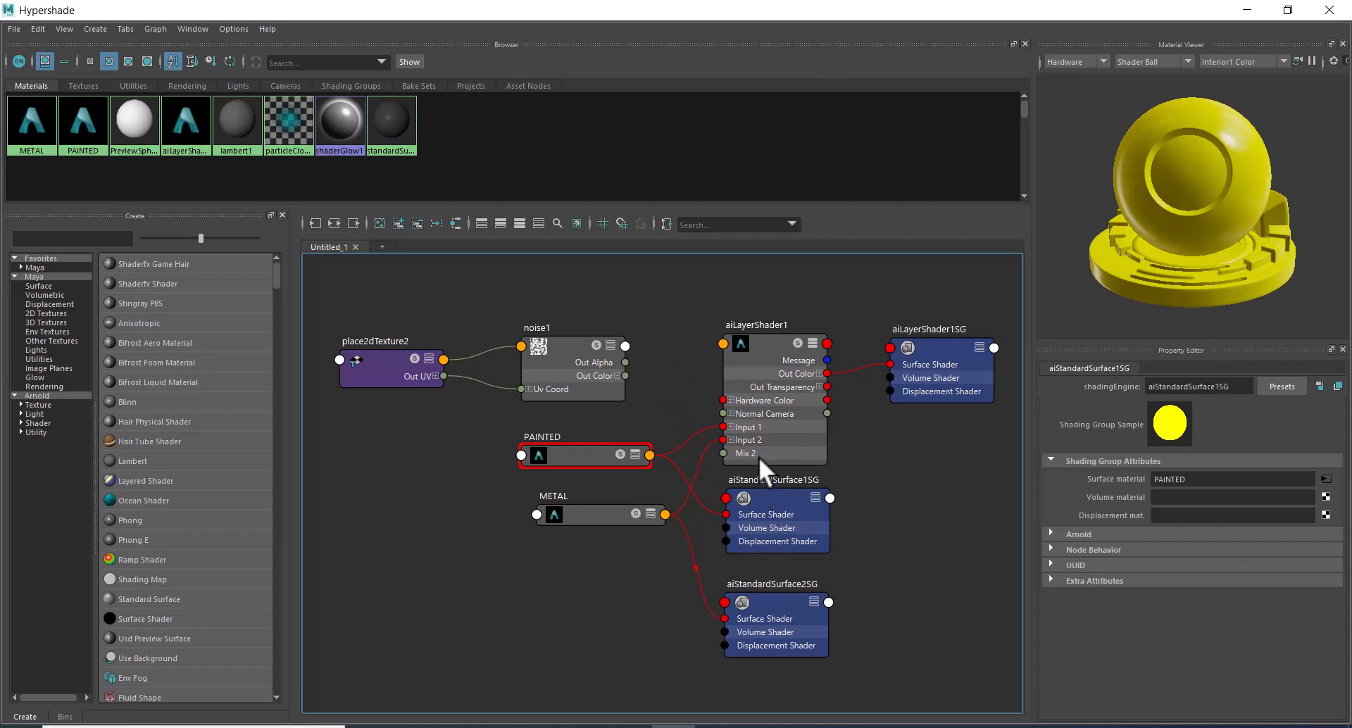
left_click(753, 345)
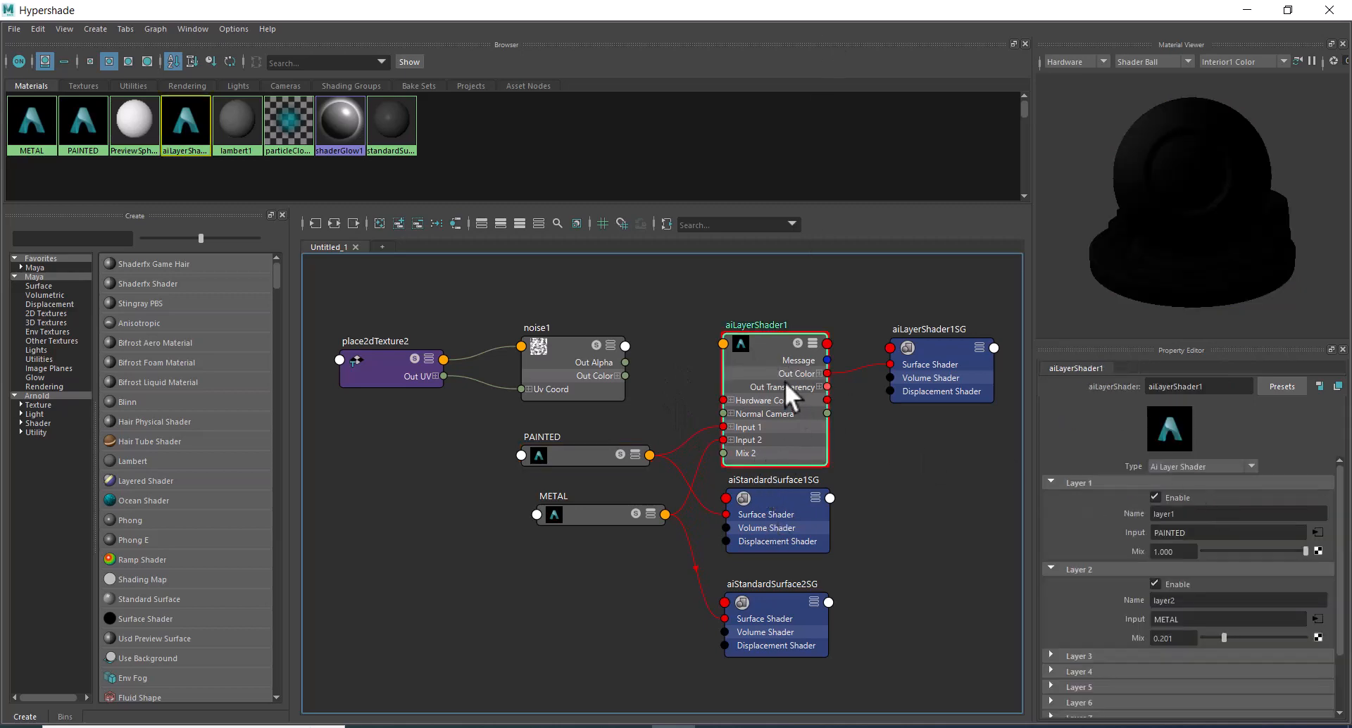
left_click(1319, 636)
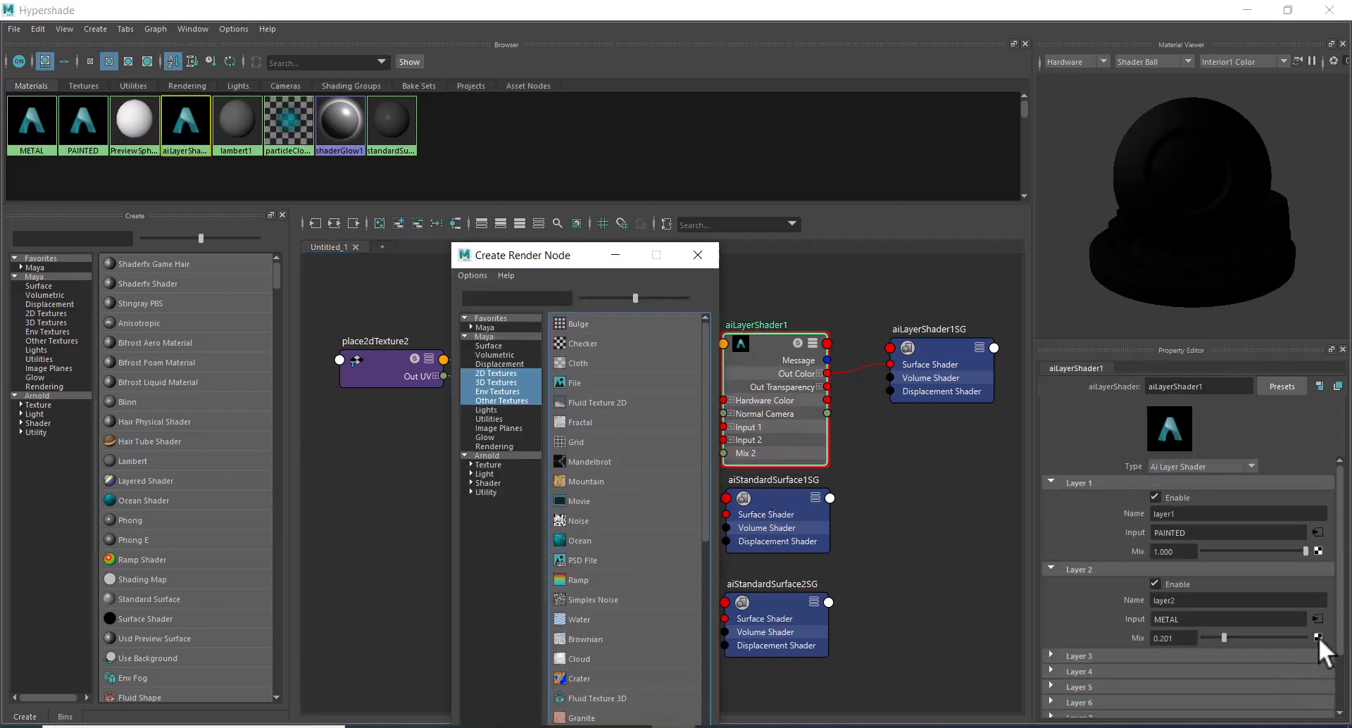
left_click(595, 343)
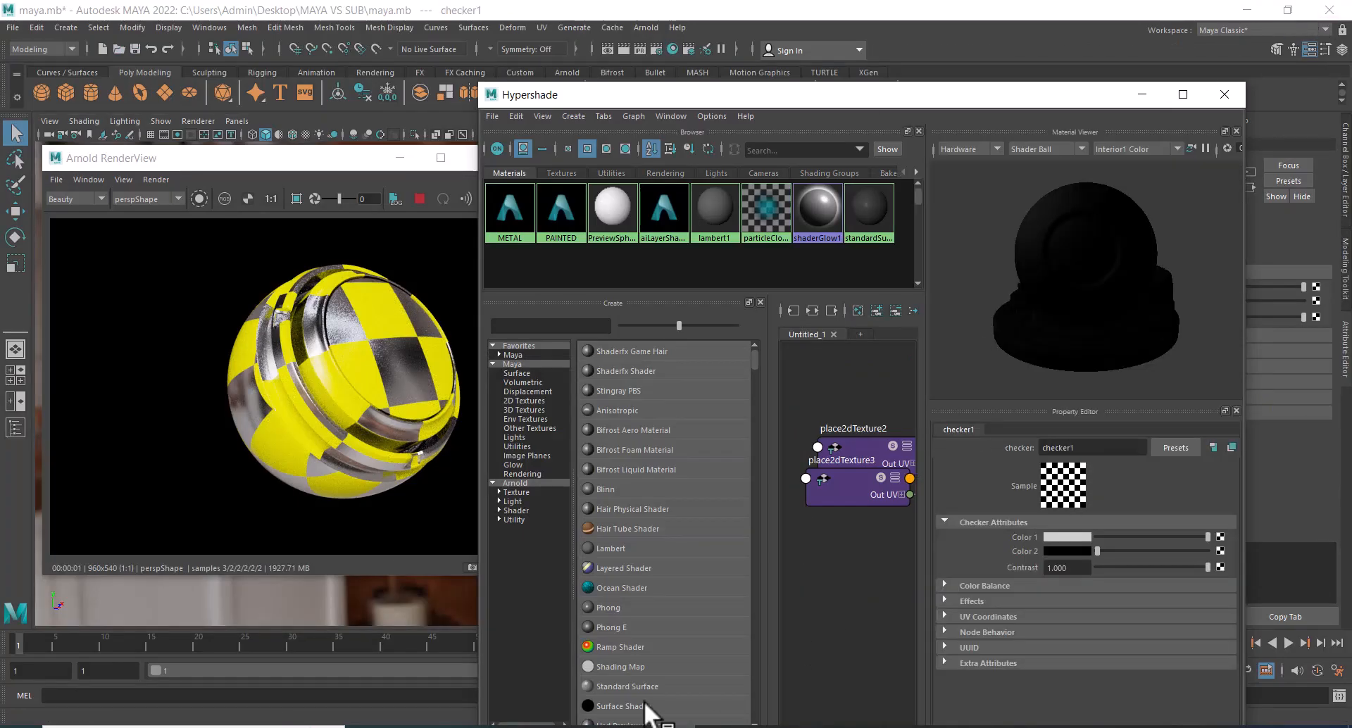
scroll(432, 420, "up", 3)
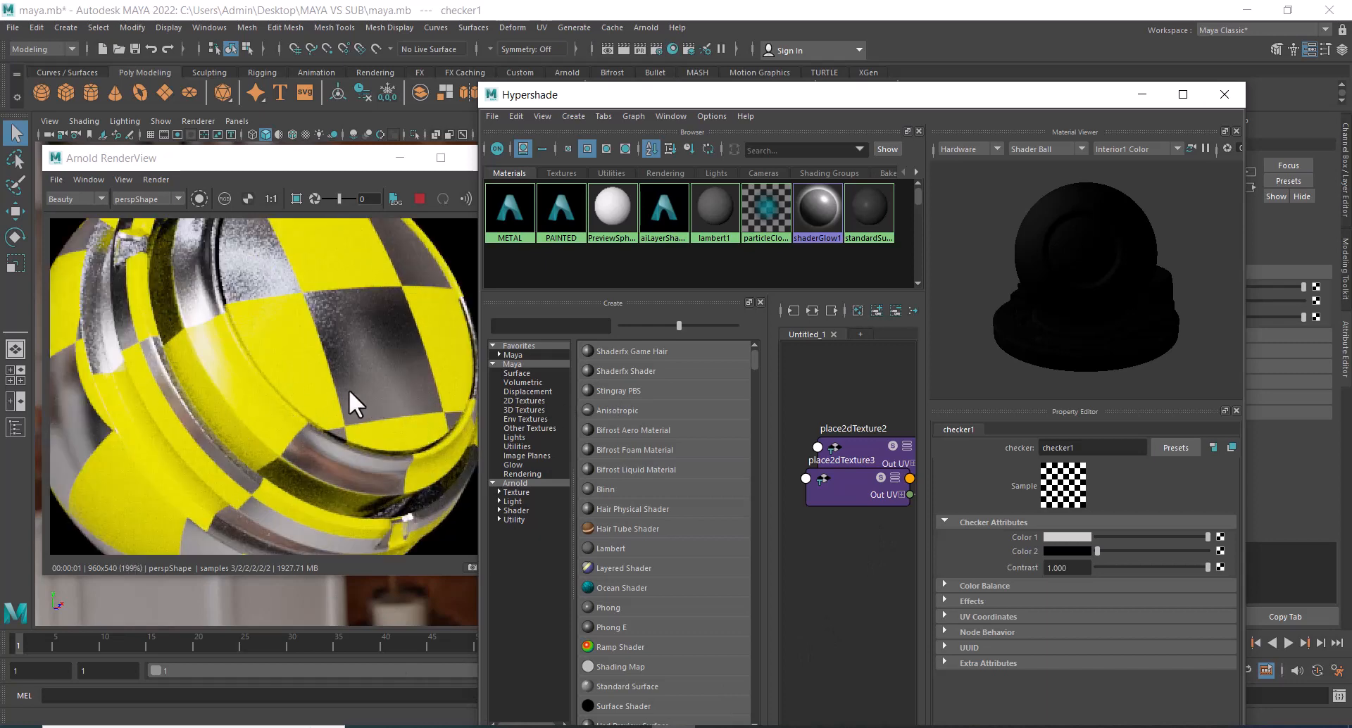
scroll(348, 389, "down", 3)
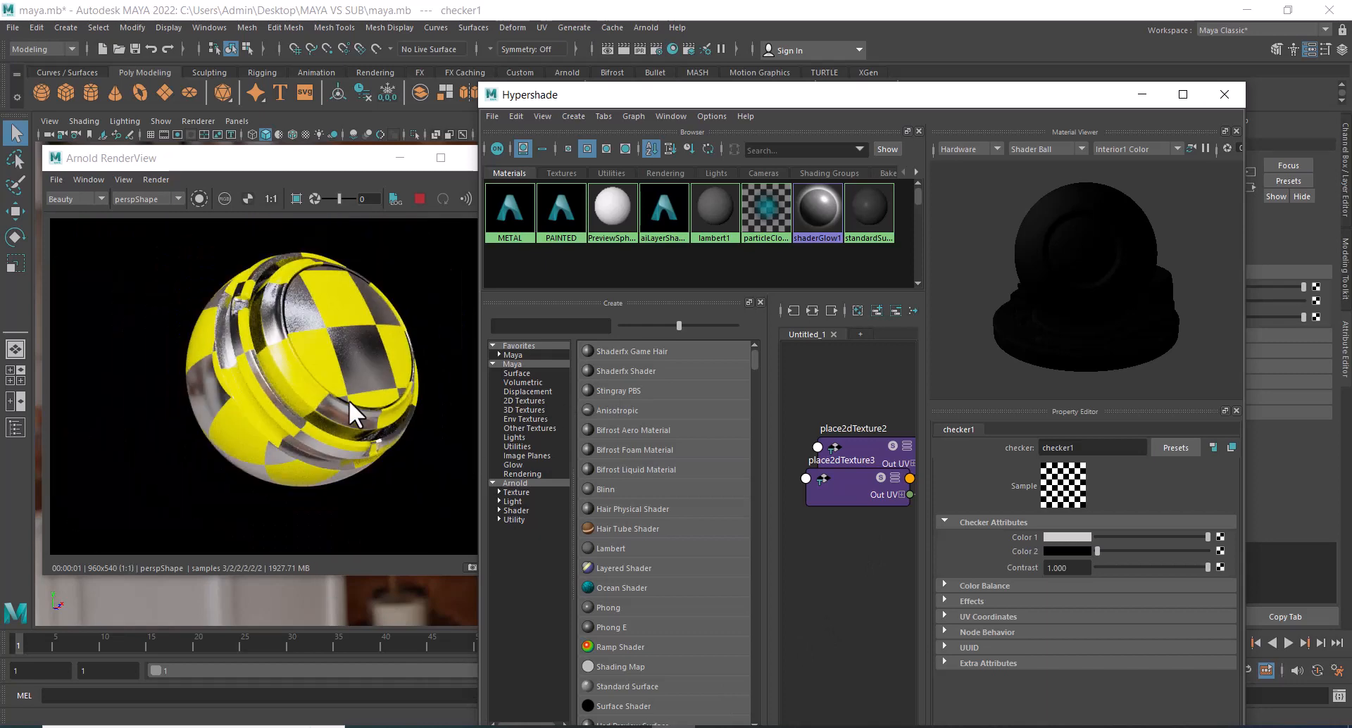
scroll(349, 400, "up", 3)
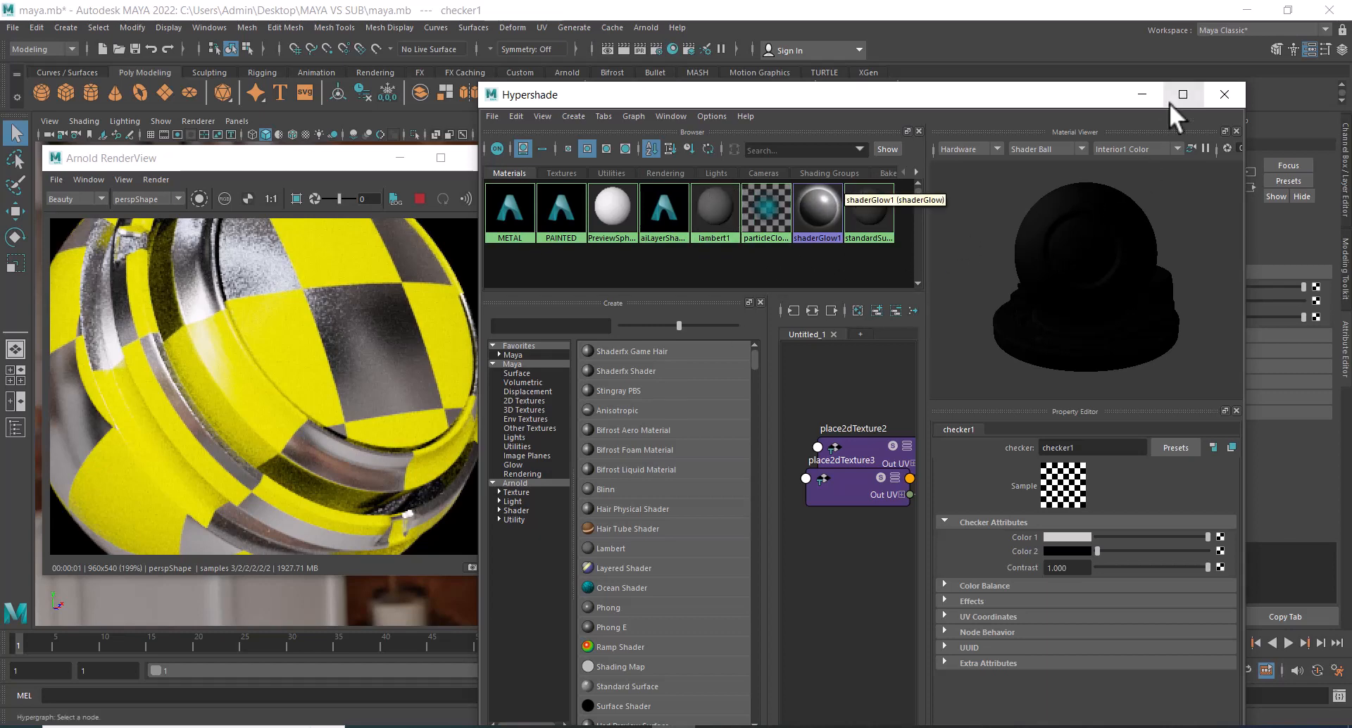
Disconnect the checker texture from Mix 2 of aiLayerShader1 and check the sphere in the live render.
left_click(1189, 94)
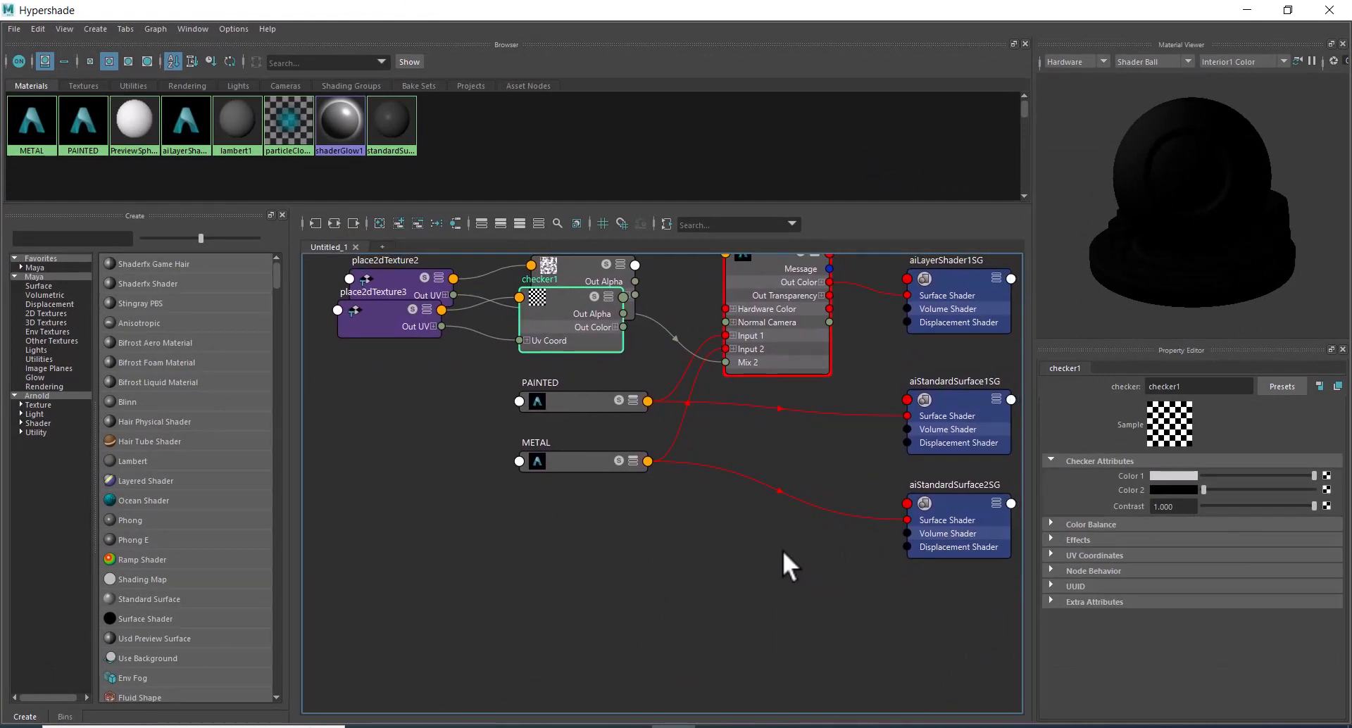
left_click(745, 559)
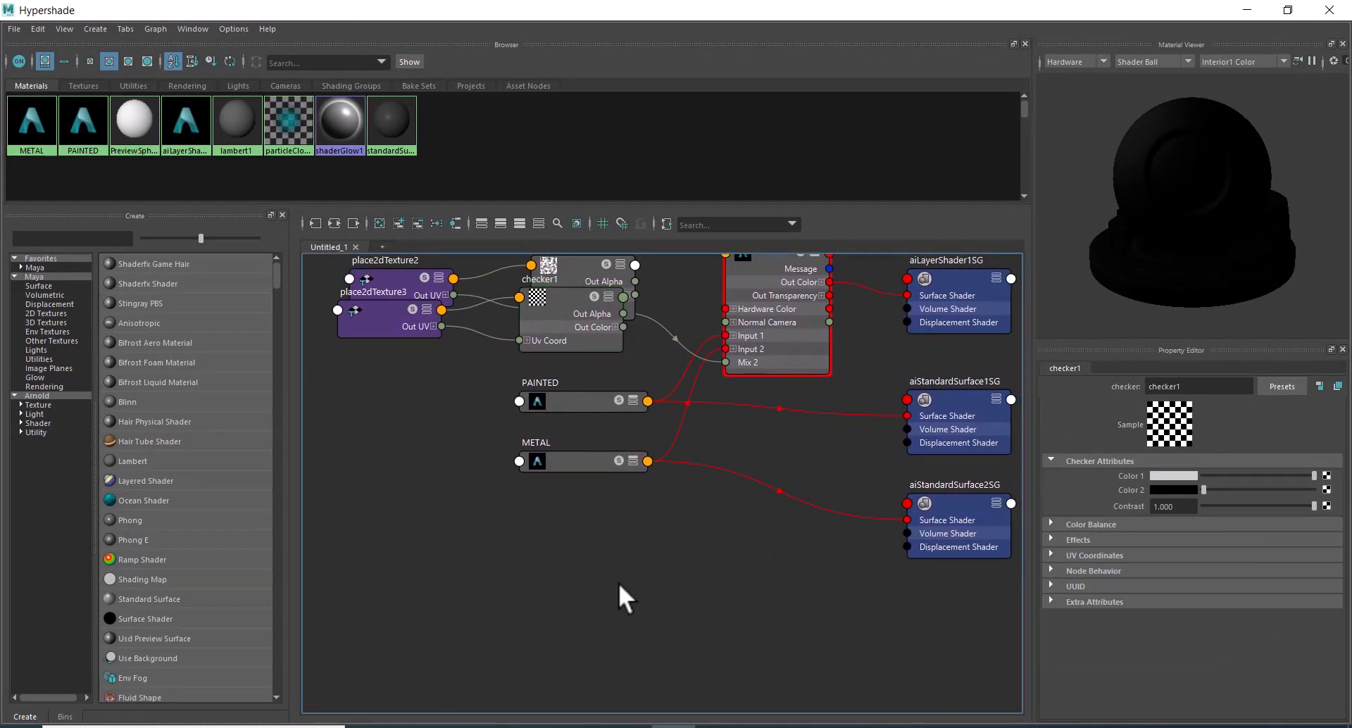
middle_click_drag(619, 570, 642, 608, "alt")
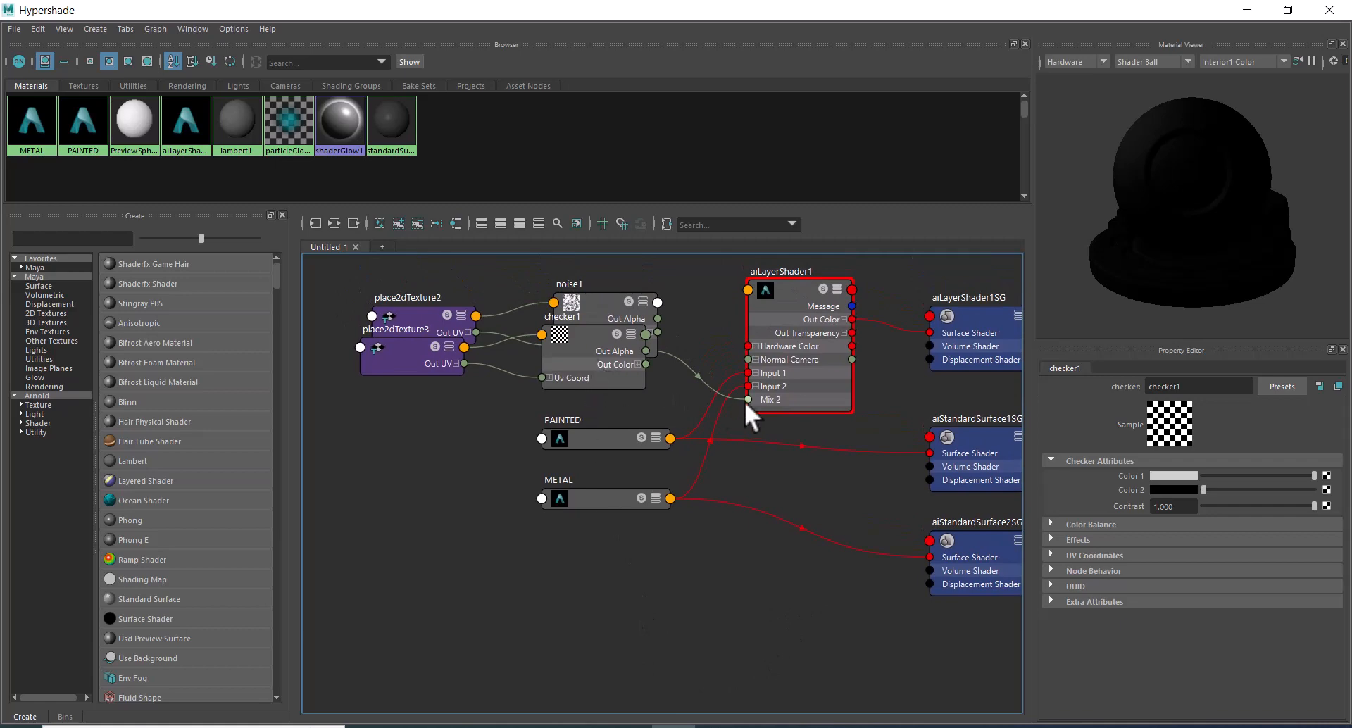
left_click_drag(738, 394, 692, 334)
left_click(1288, 10)
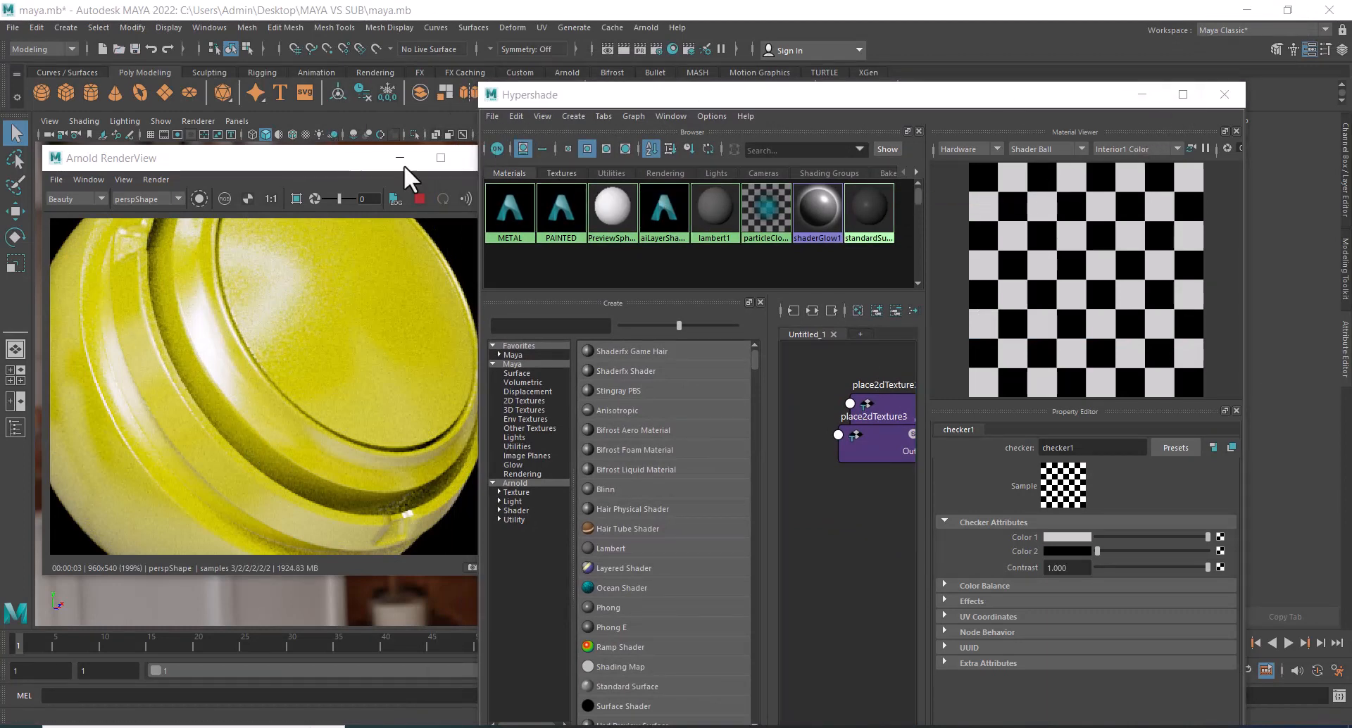
Map a File texture to Layer 2's Mix on aiLayerShader1 and bring the Arnold RenderView to the front.
left_click(1183, 93)
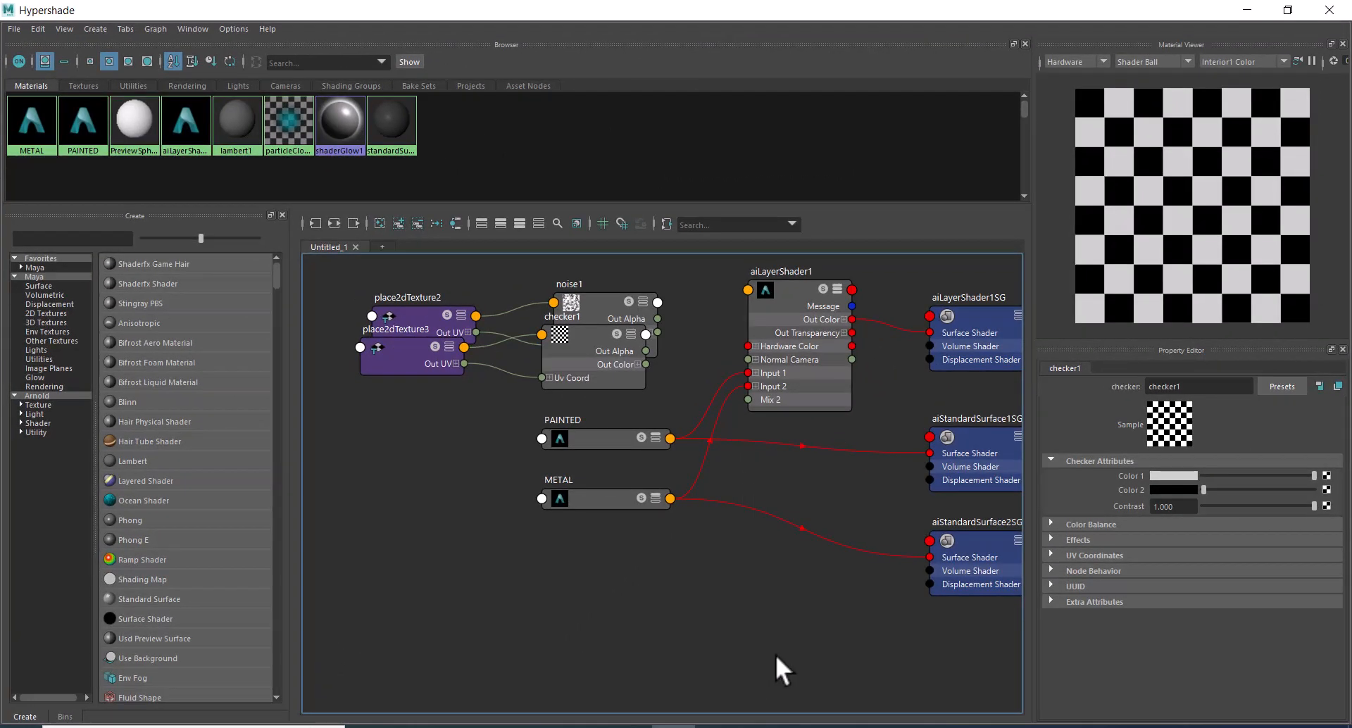
left_click(792, 290)
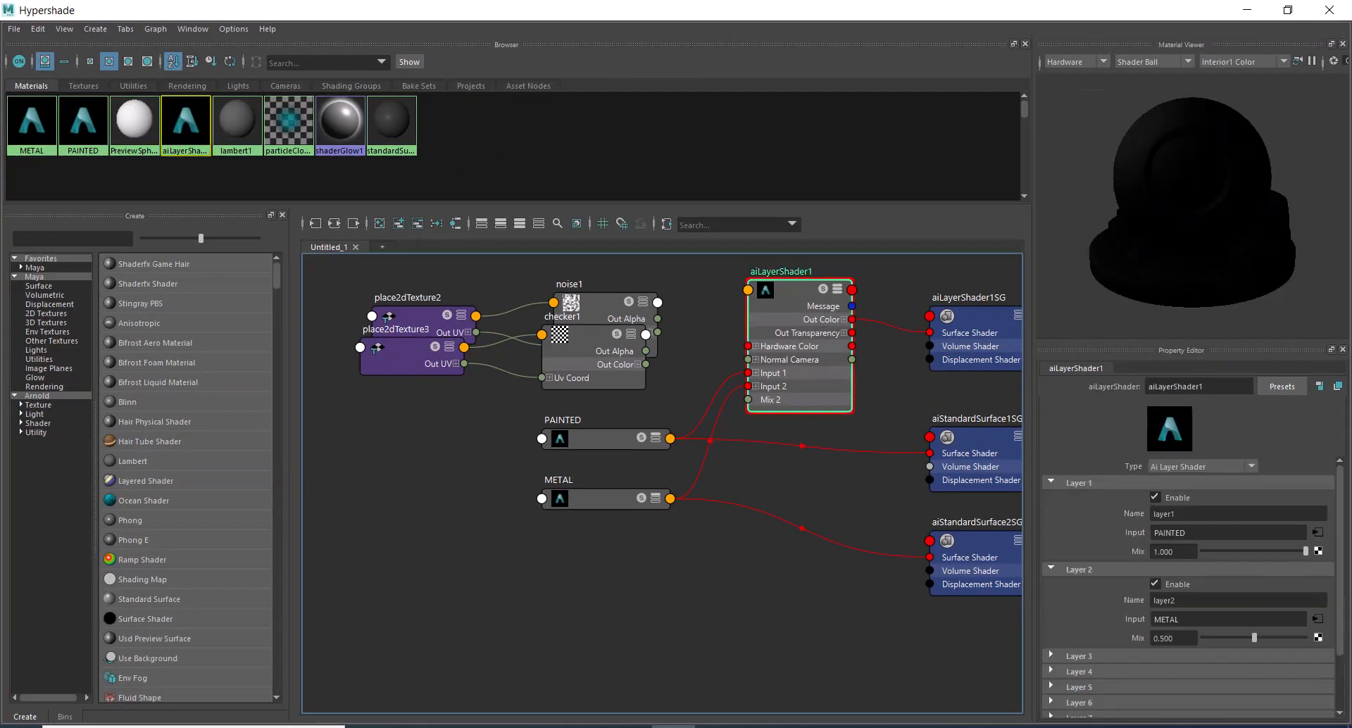
left_click(1317, 636)
left_click(598, 401)
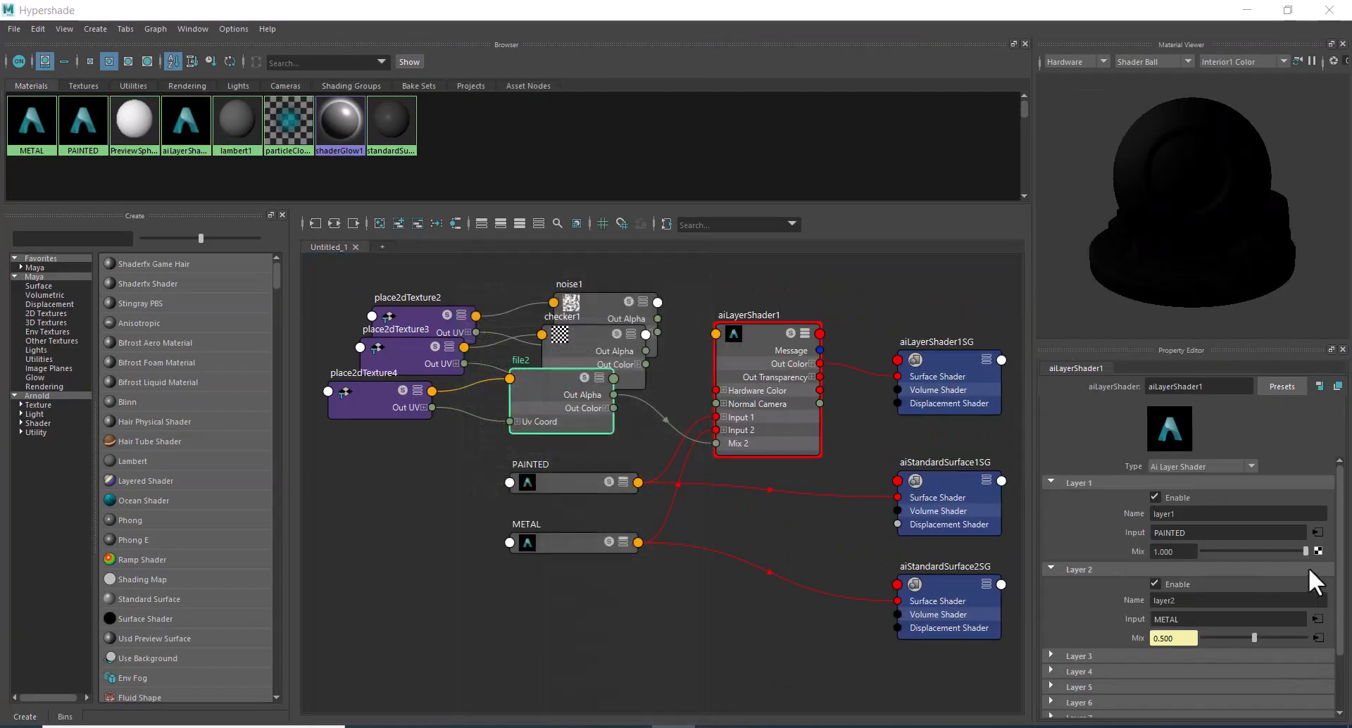
left_click(1288, 10)
left_click(354, 158)
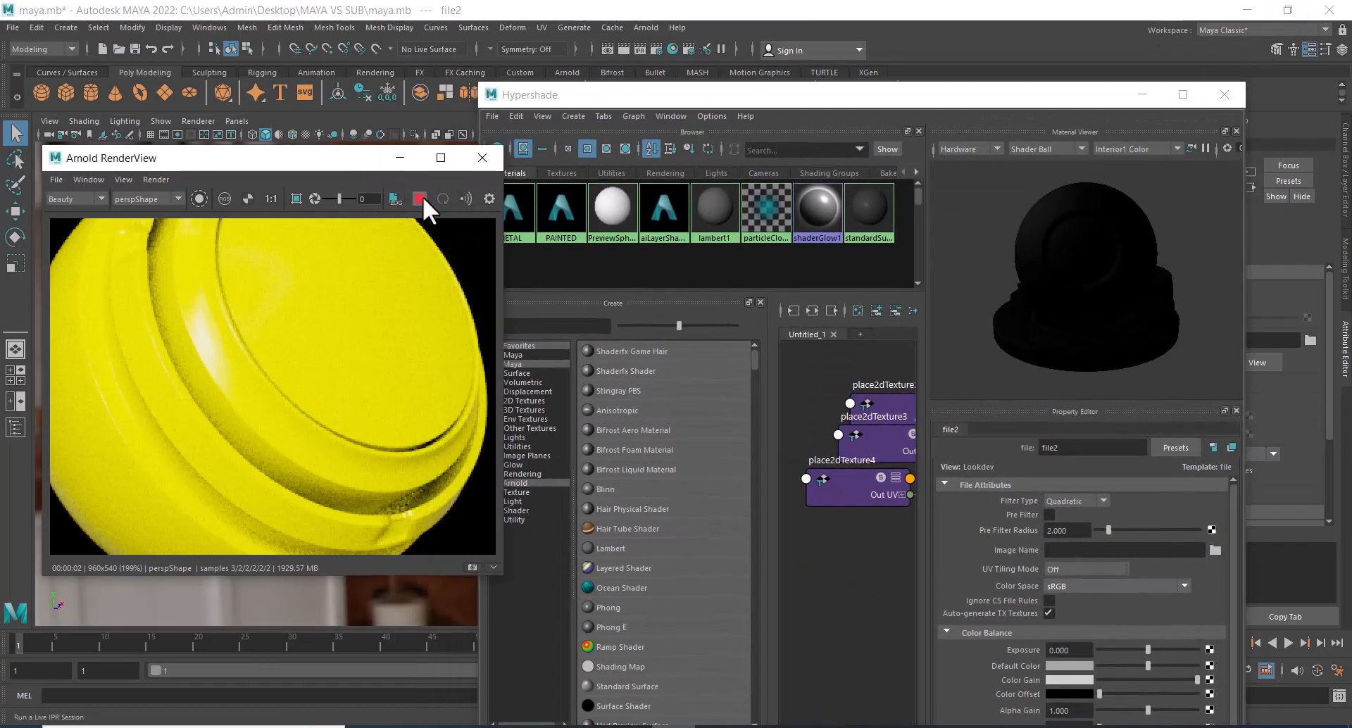
Open file2's image browser, switch to File Explorer, and copy the path of the 002_RV_DIRT TEXTURES _SET 1 folder inside MAYA VS SUB.
left_click(1184, 94)
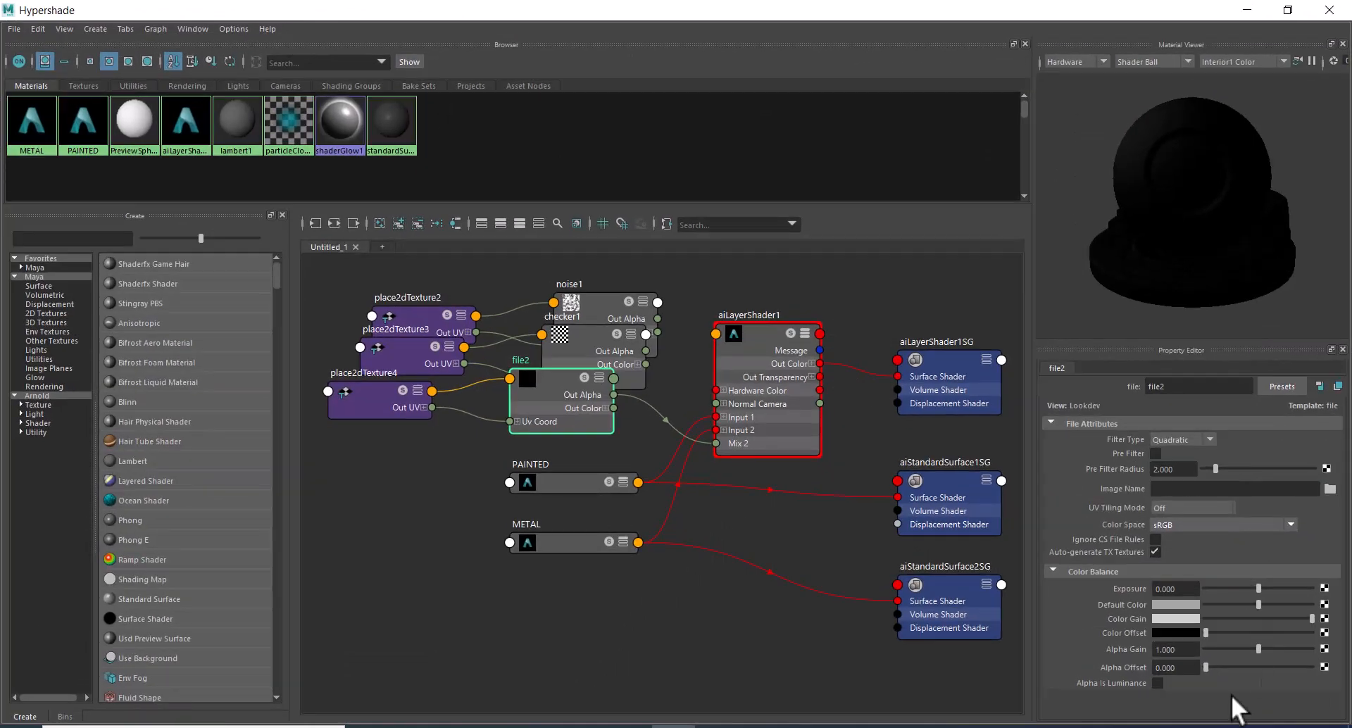
left_click(1331, 489)
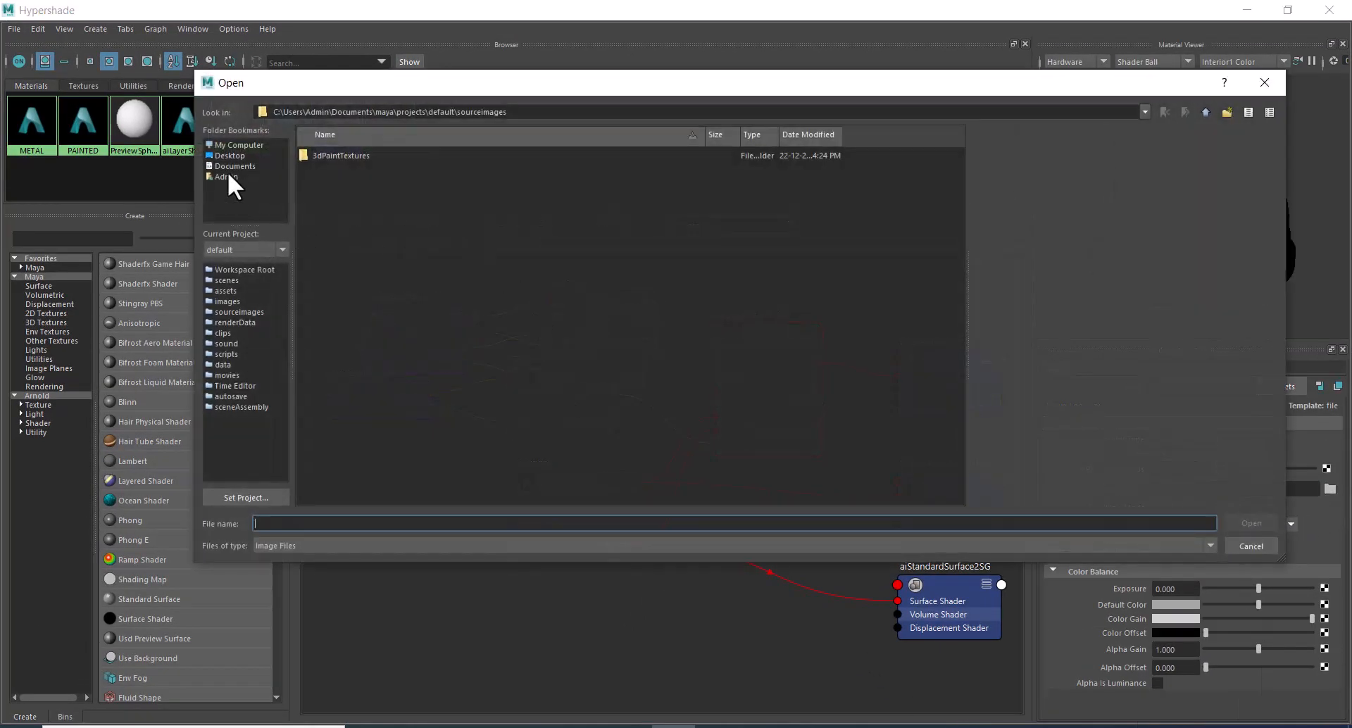
left_click(411, 726)
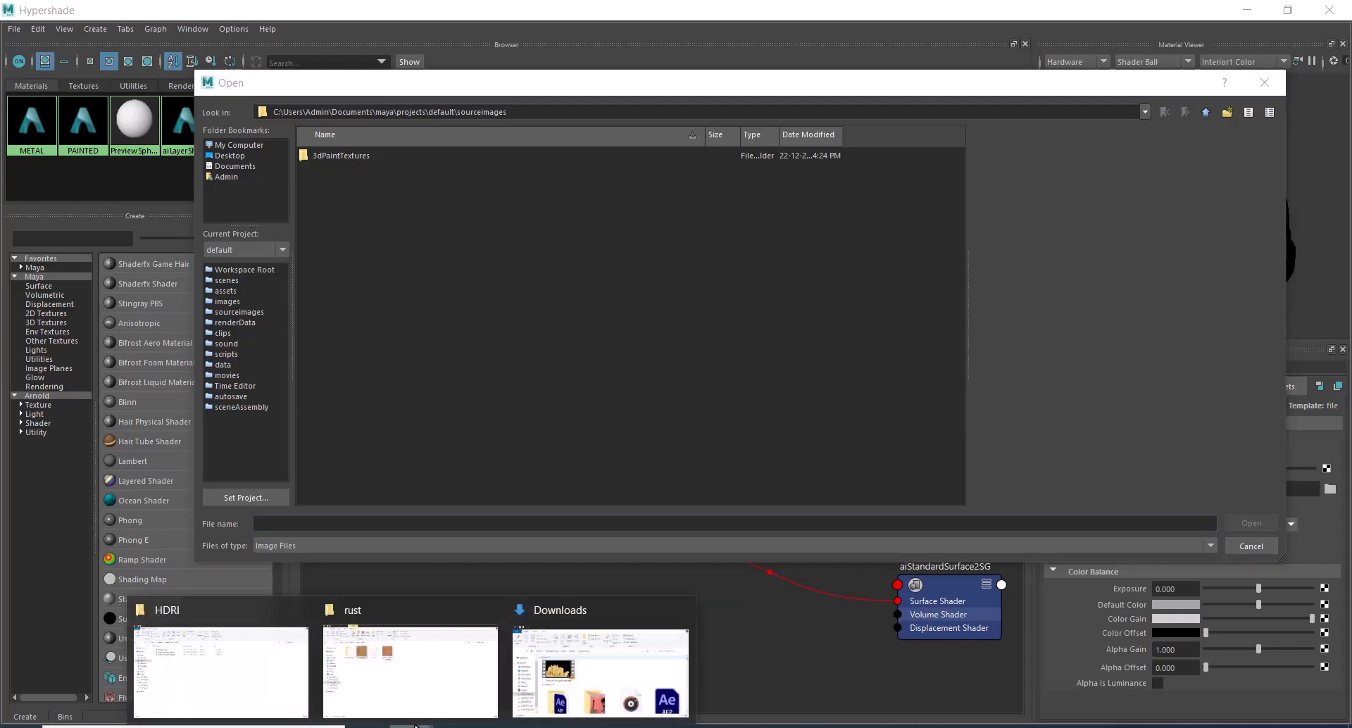
left_click(415, 673)
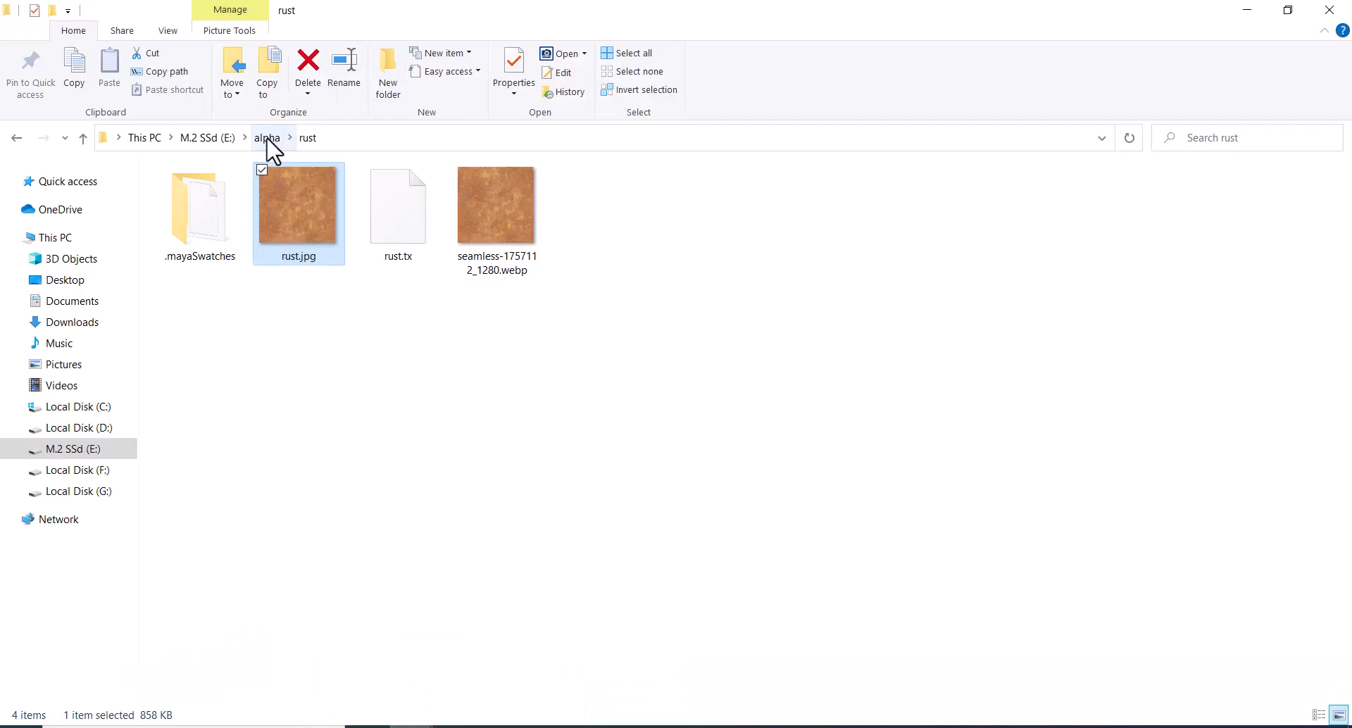
left_click(410, 727)
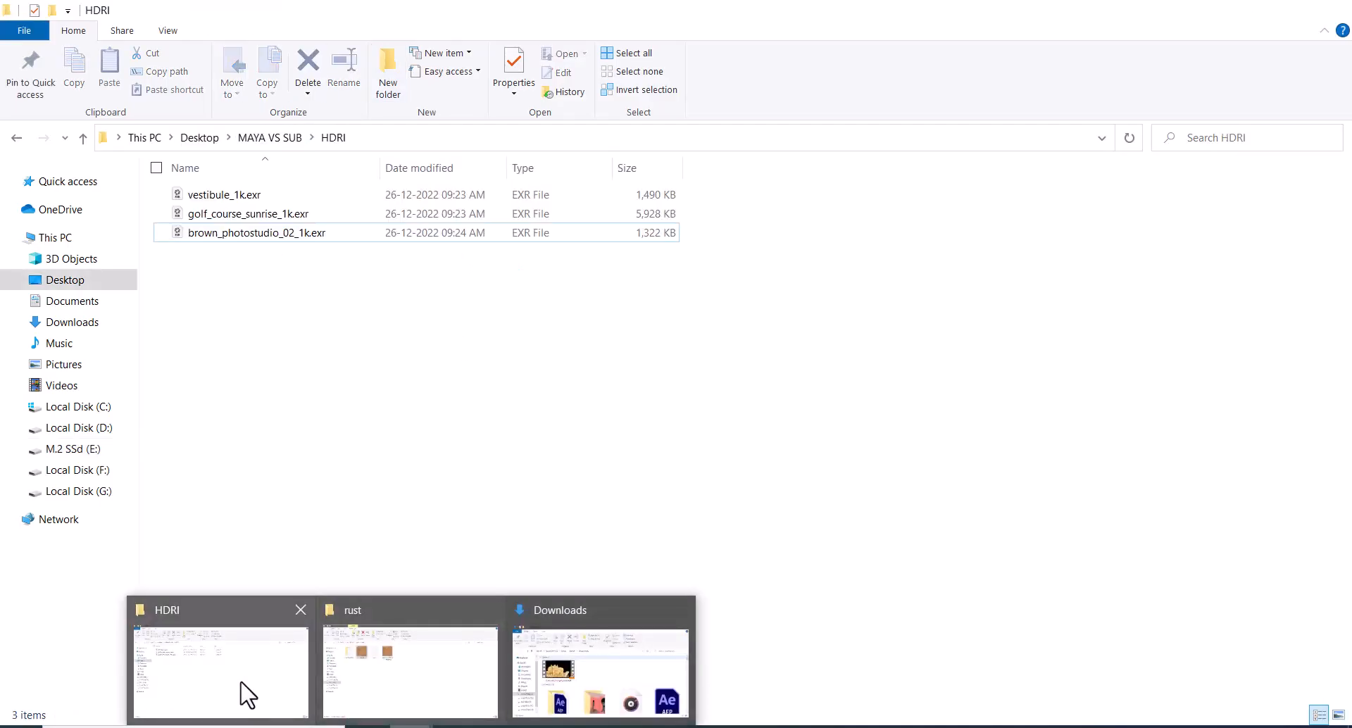
left_click(248, 696)
left_click(270, 137)
left_click(547, 138)
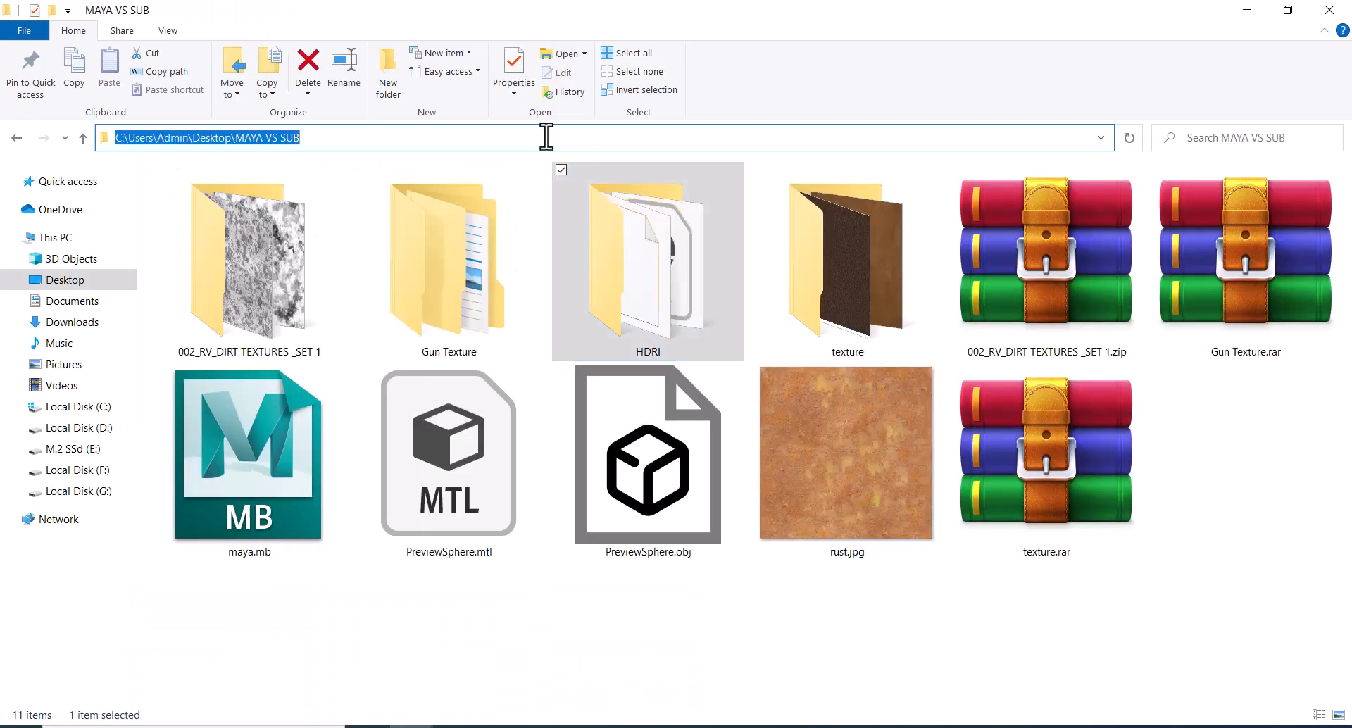
double_click(241, 331)
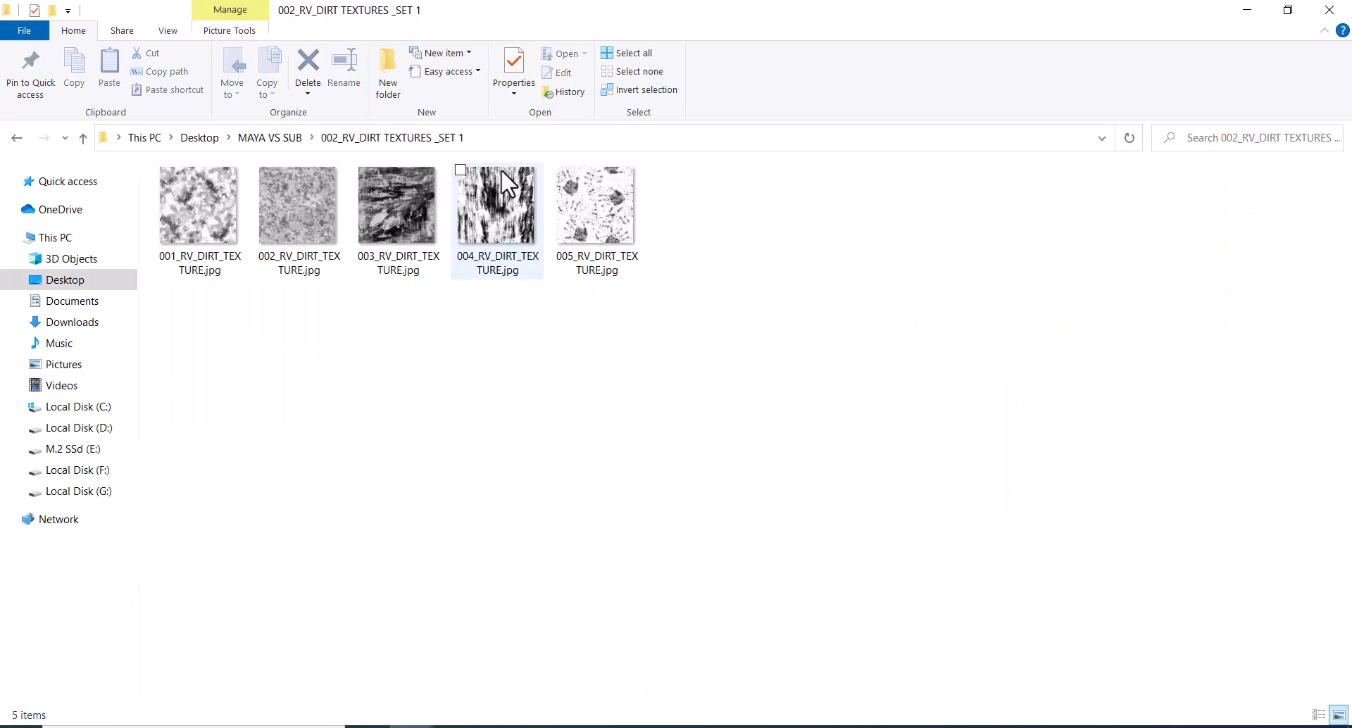
left_click(498, 141)
key("ctrl+c")
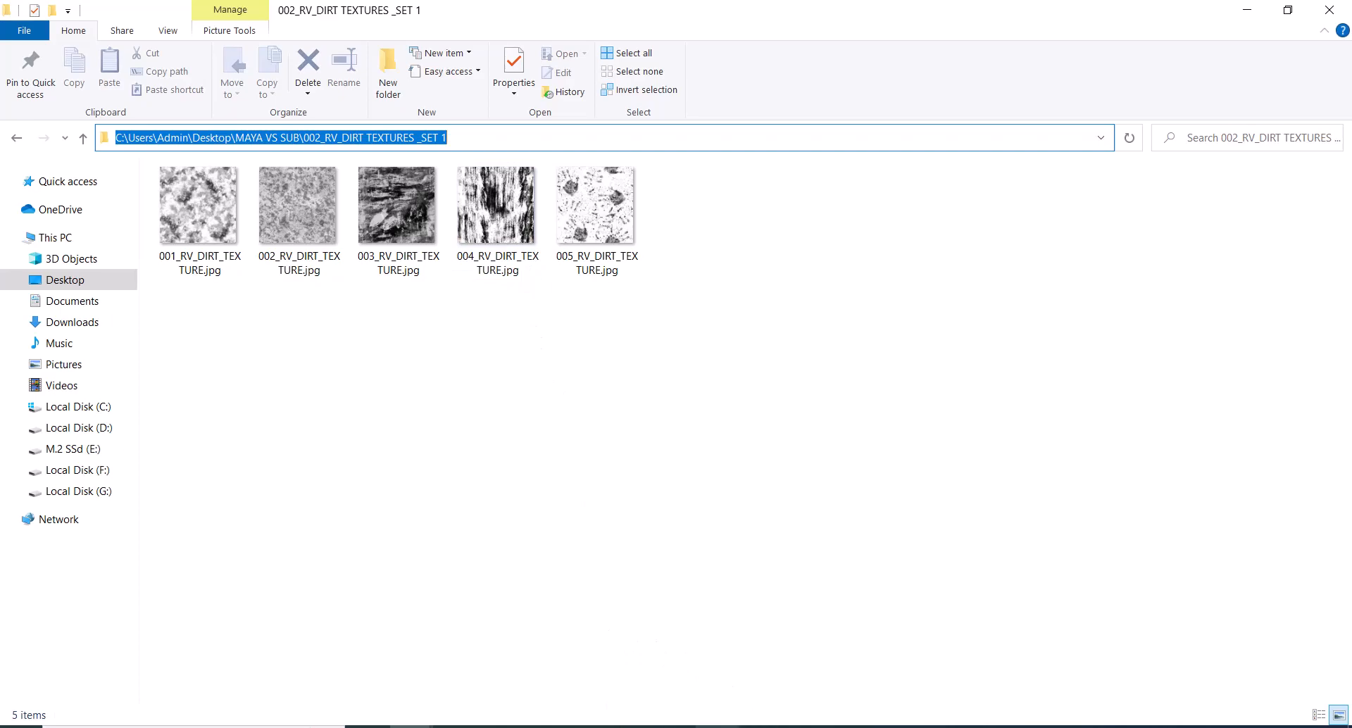
Return to Maya's image browser, go to the copied folder path, and load 001_RV_DIRT_TEXTURE.jpg into file2.
left_click(676, 726)
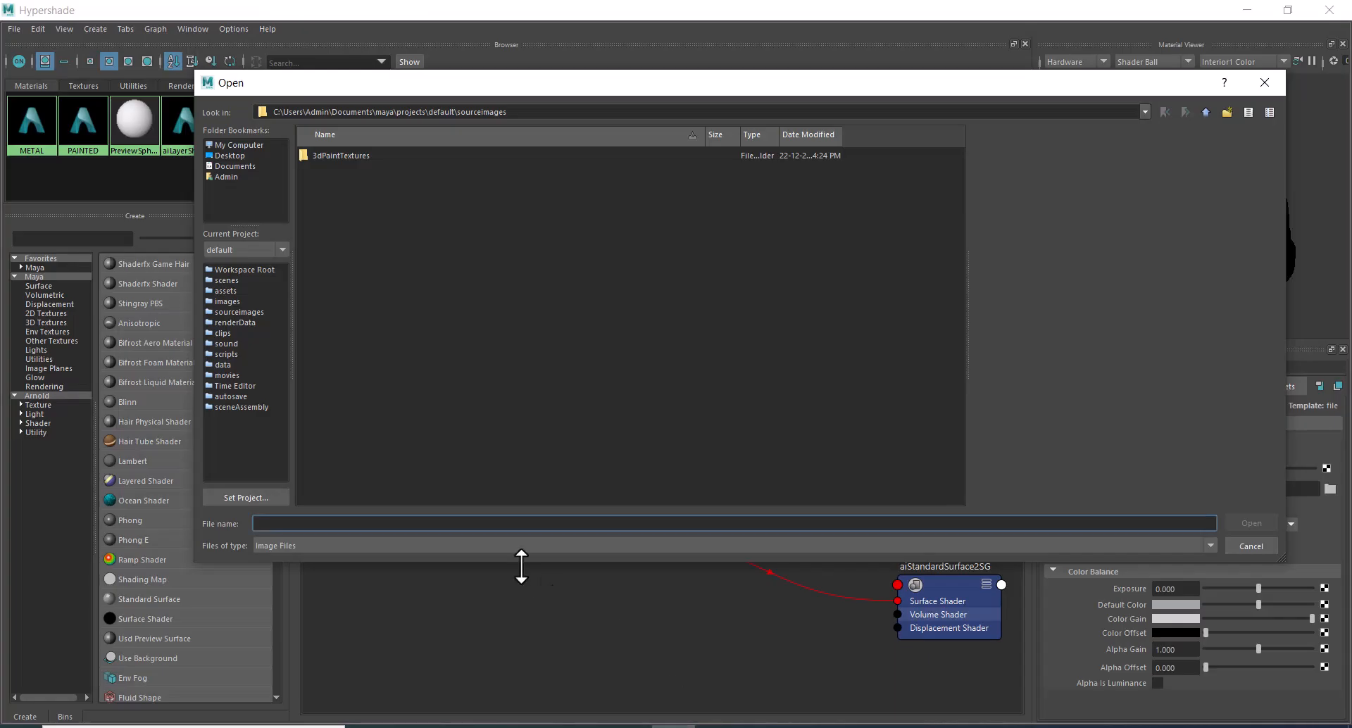
key("ctrl+v")
key("Return")
left_click(349, 155)
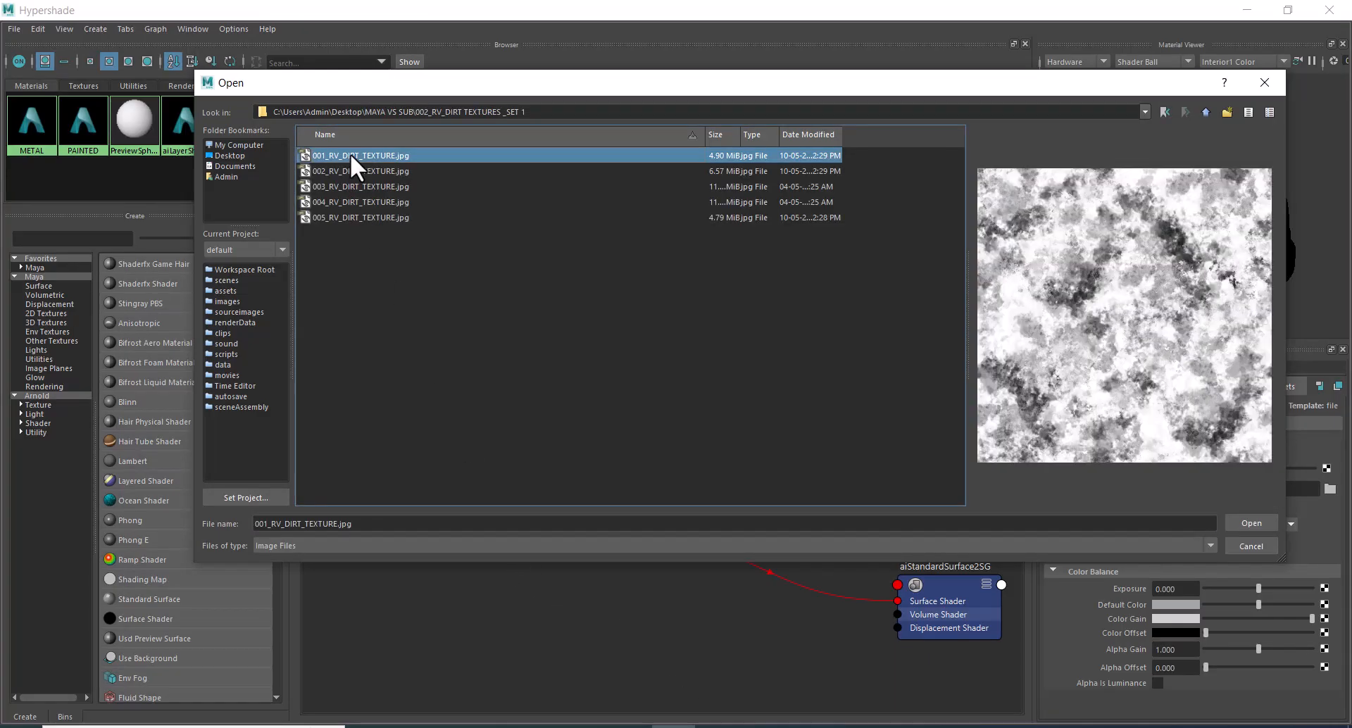
double_click(349, 153)
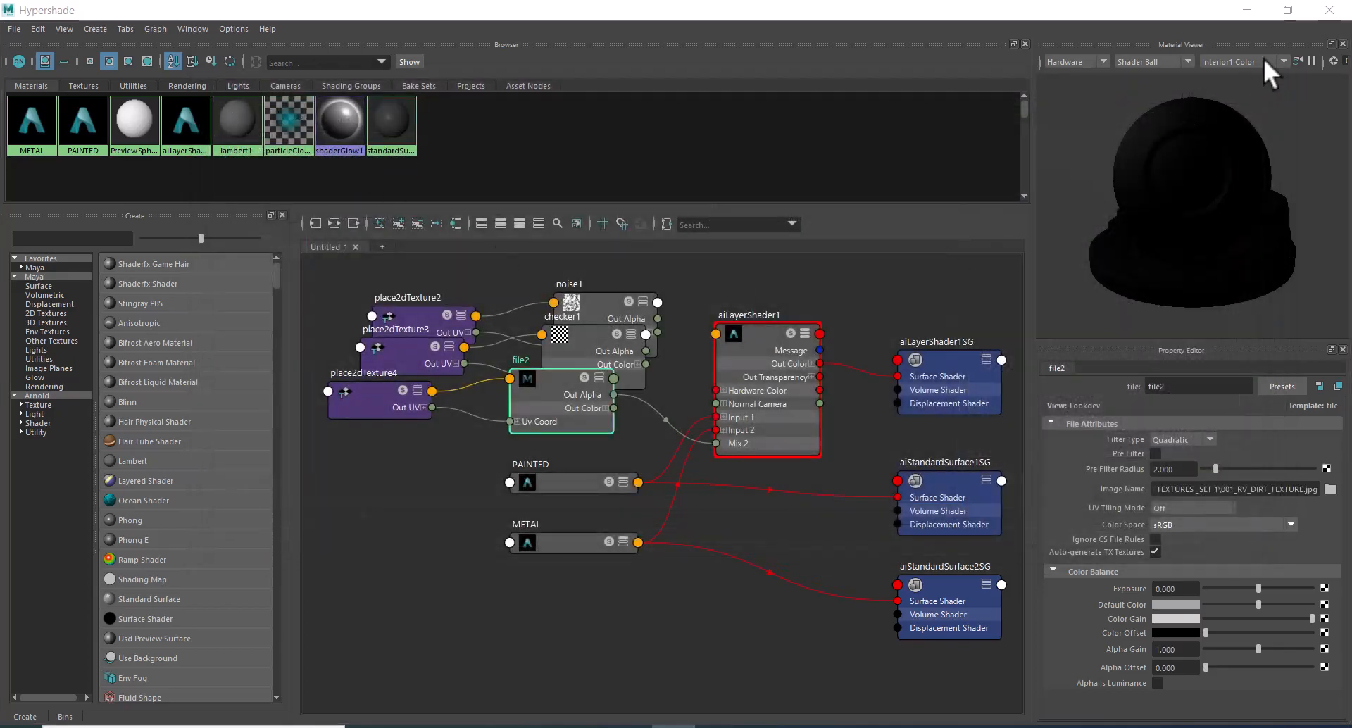
Restart the live render, enable Alpha Is Luminance on file2, and check the blend on the sphere.
left_click(1295, 14)
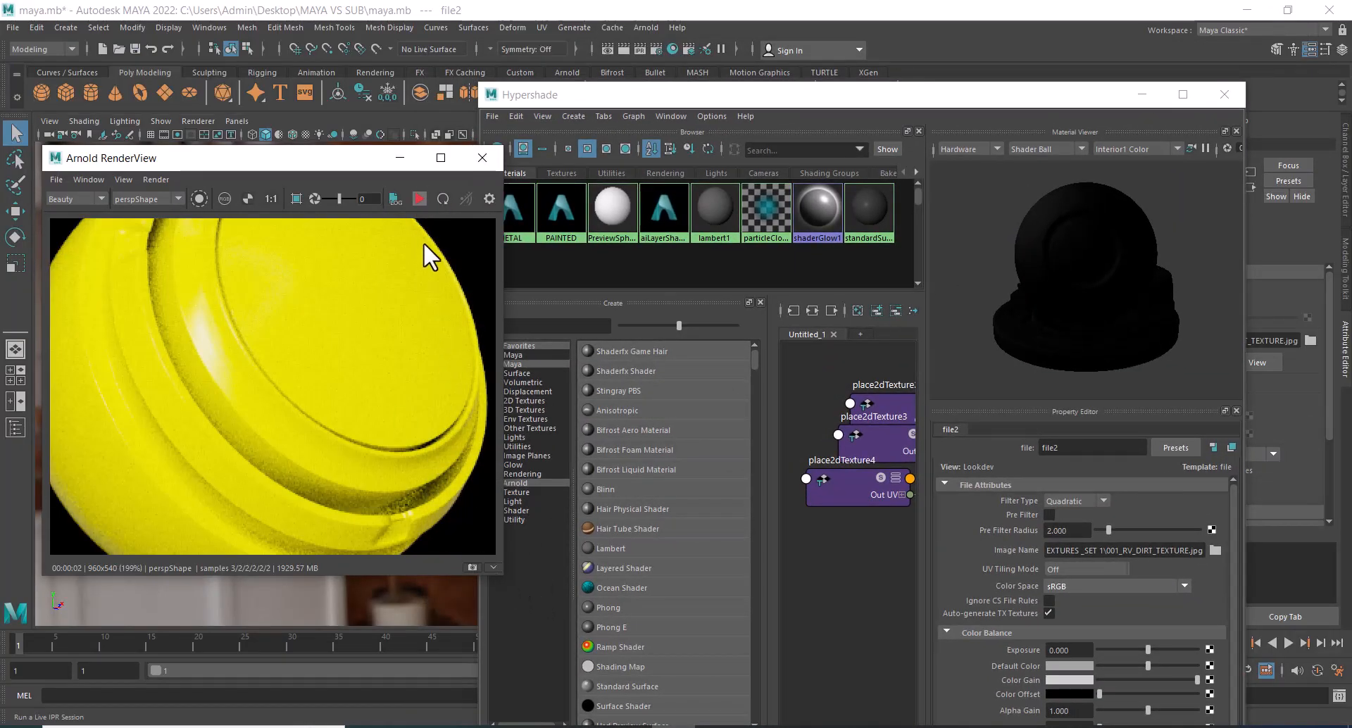
left_click(413, 197)
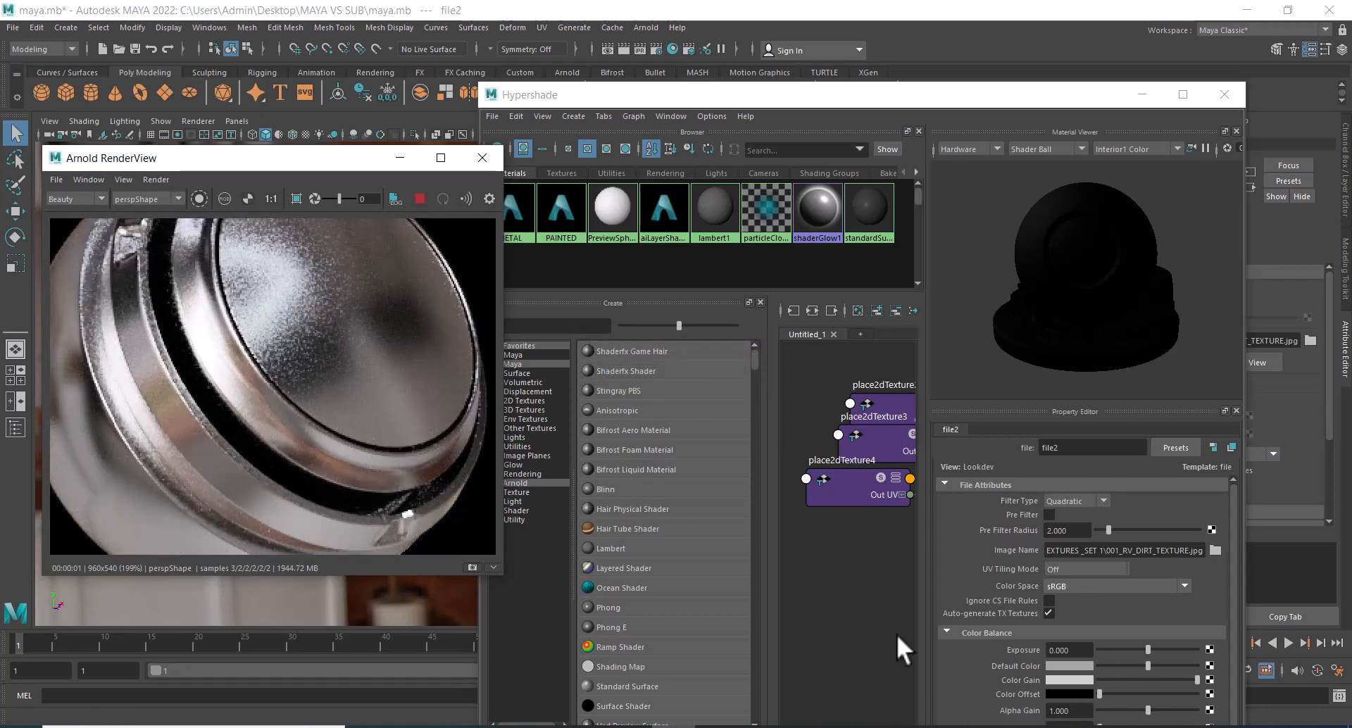
left_click(1183, 94)
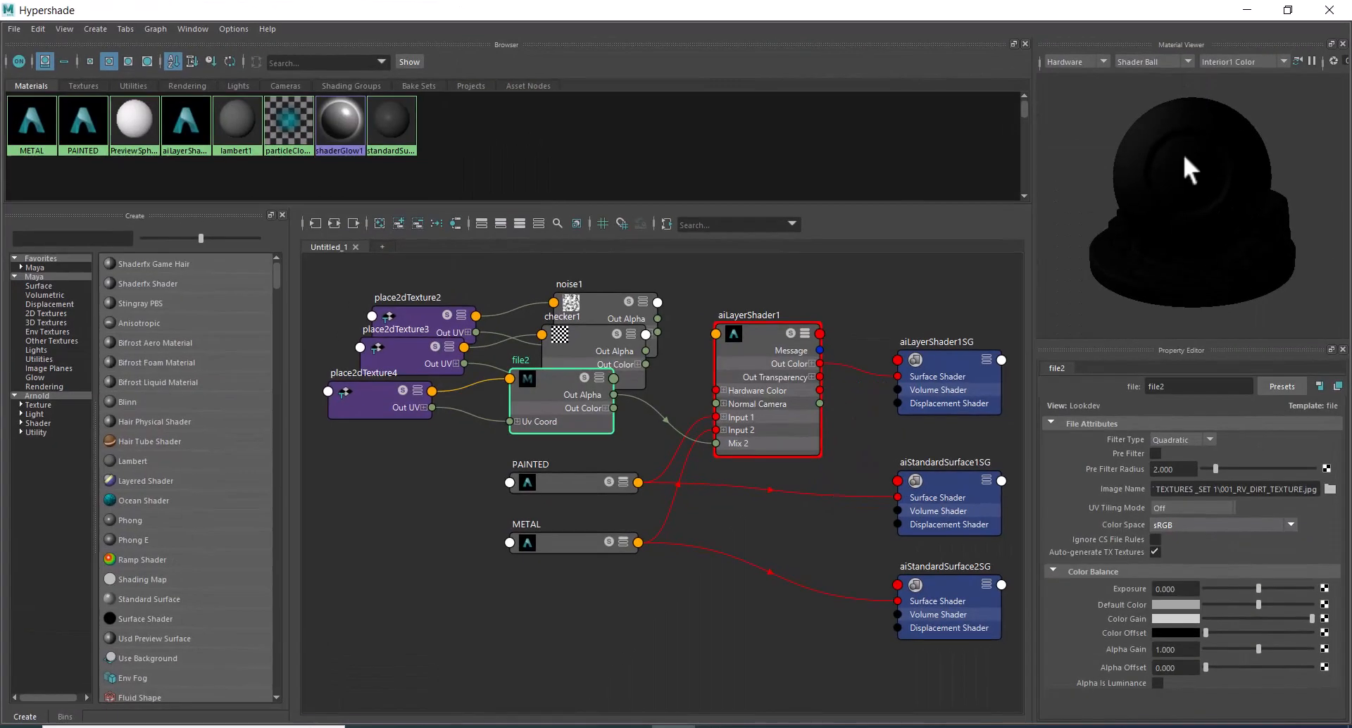
left_click(1156, 683)
left_click(1287, 10)
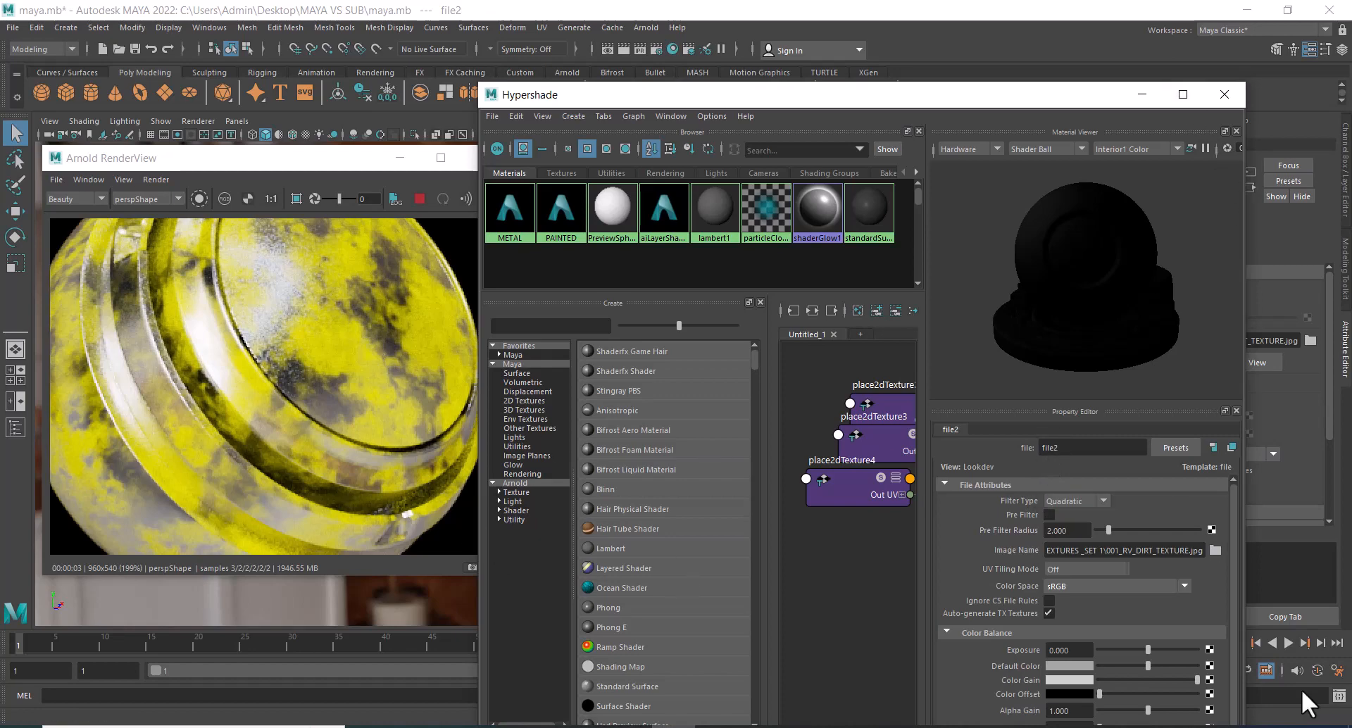
Swap file2's image for 004_RV_DIRT_TEXTURE.jpg and view the whole sphere in the live render.
left_click(1217, 549)
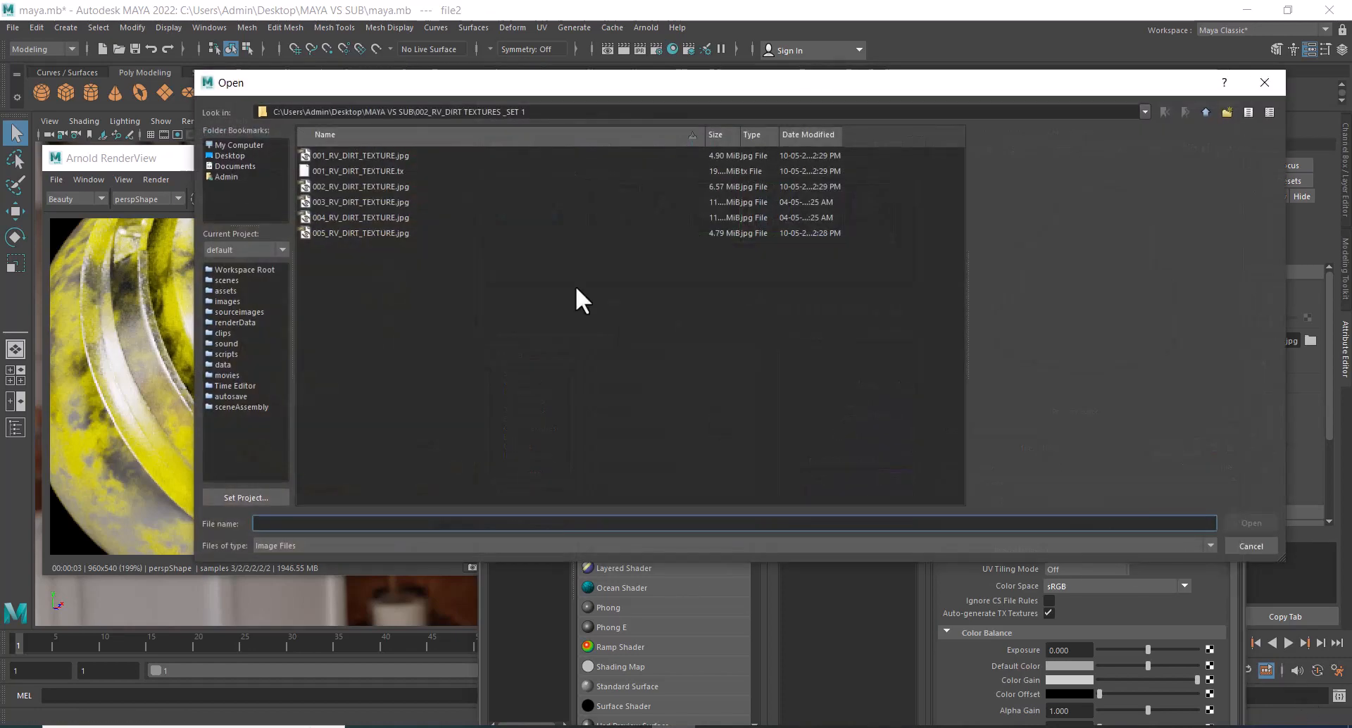
double_click(368, 216)
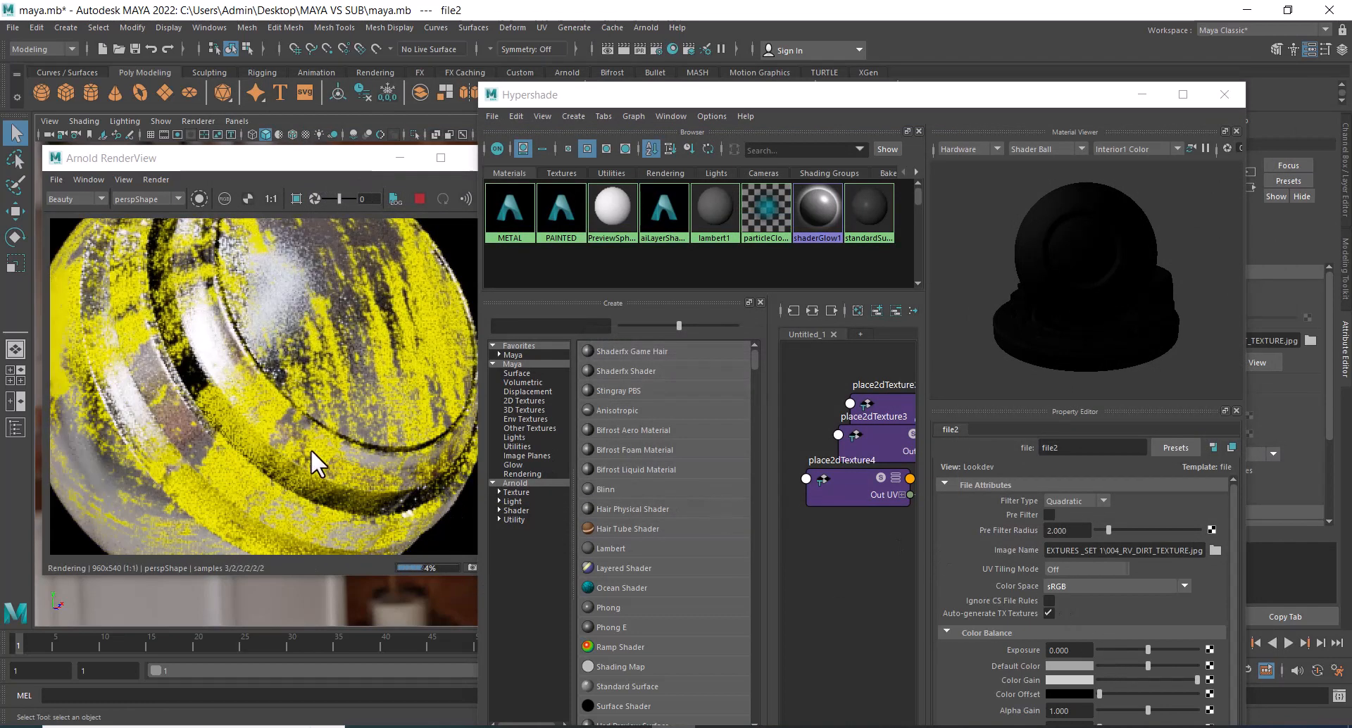
scroll(311, 449, "down", 2)
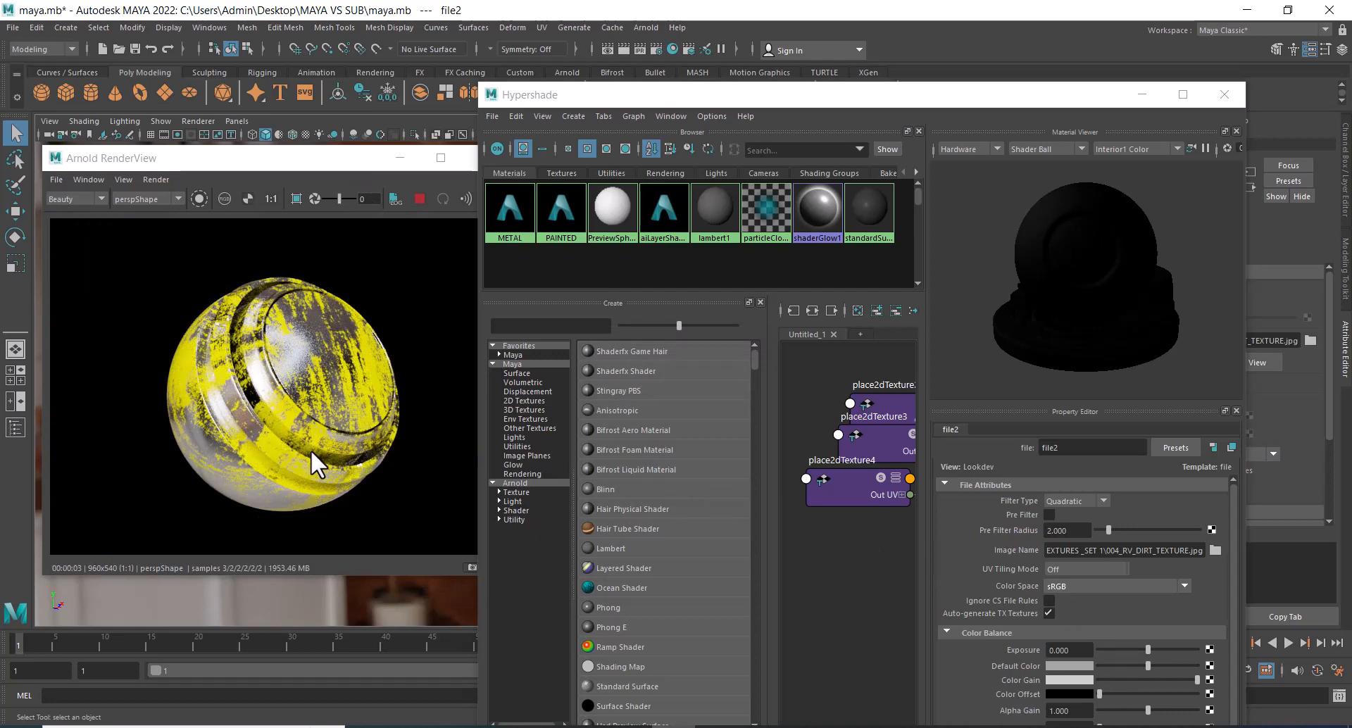
Replace file2's image with 002_RV_DIRT_TEXTURE.jpg and inspect the paint wear on the sphere in the live render.
left_click(1215, 549)
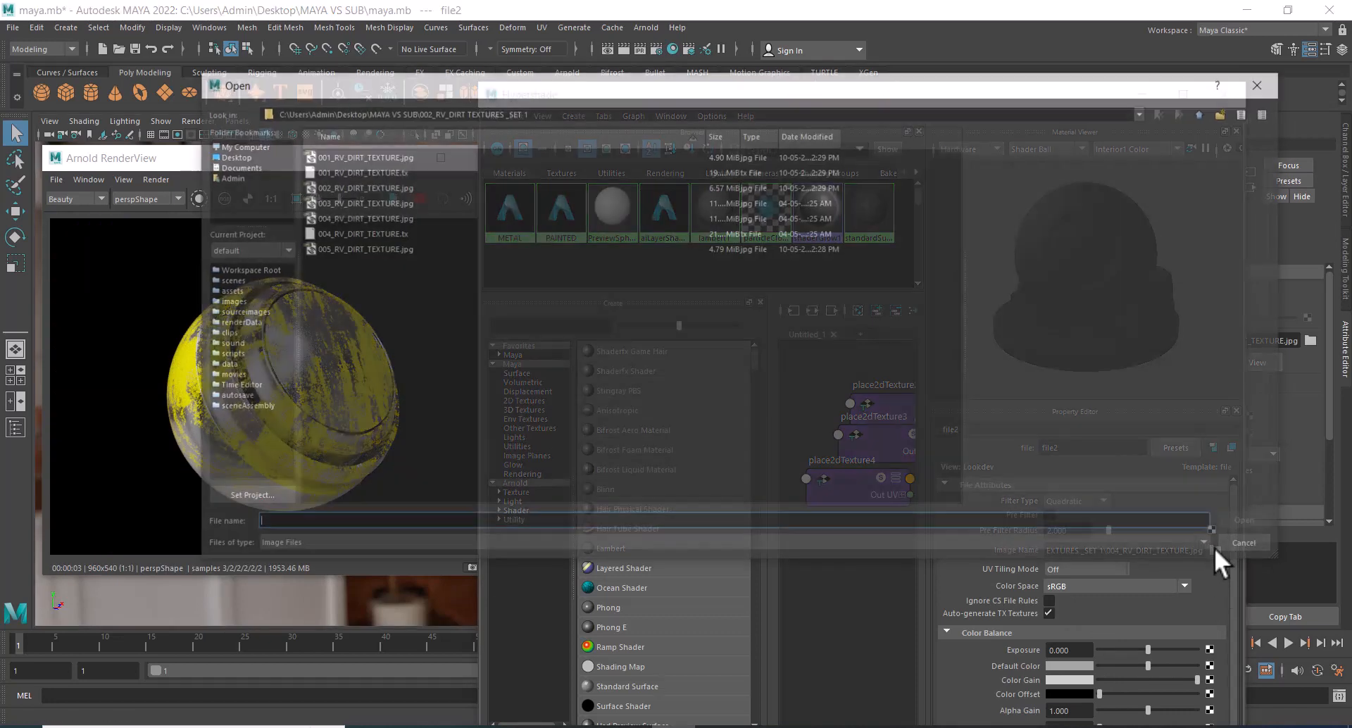
double_click(364, 187)
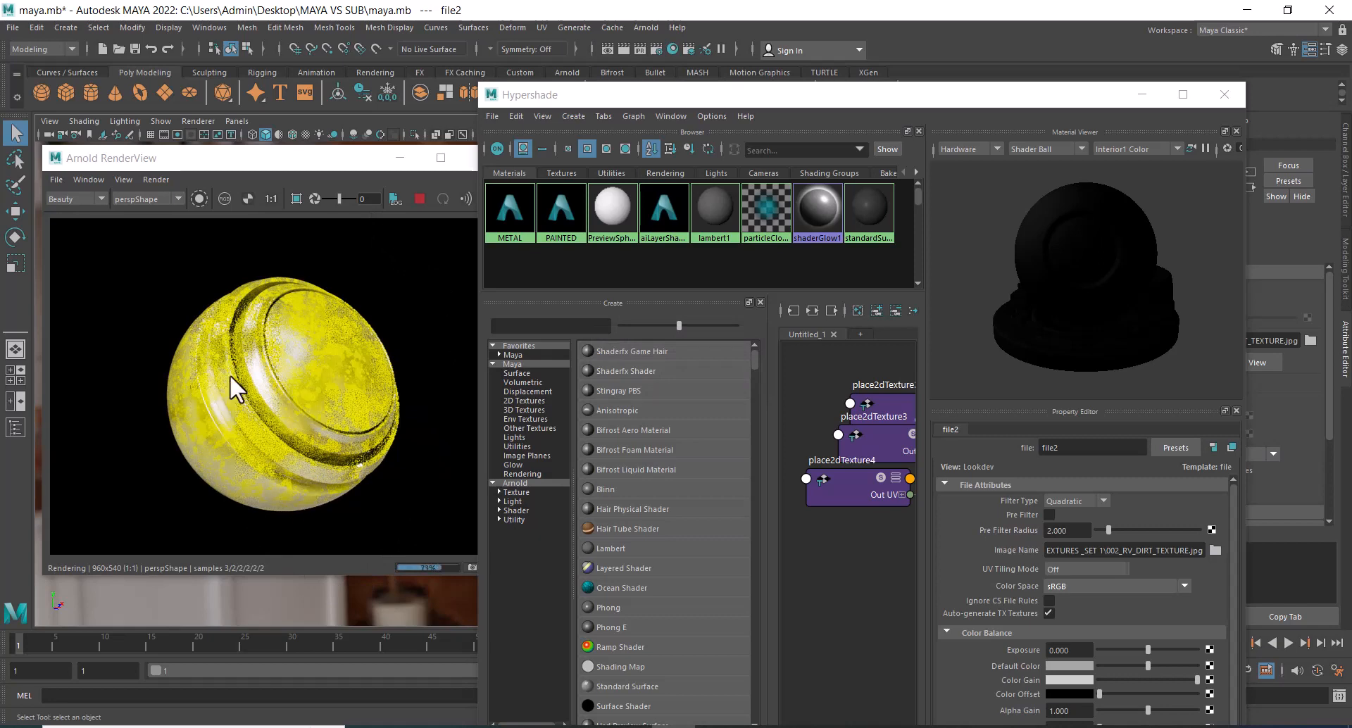
left_click(1218, 552)
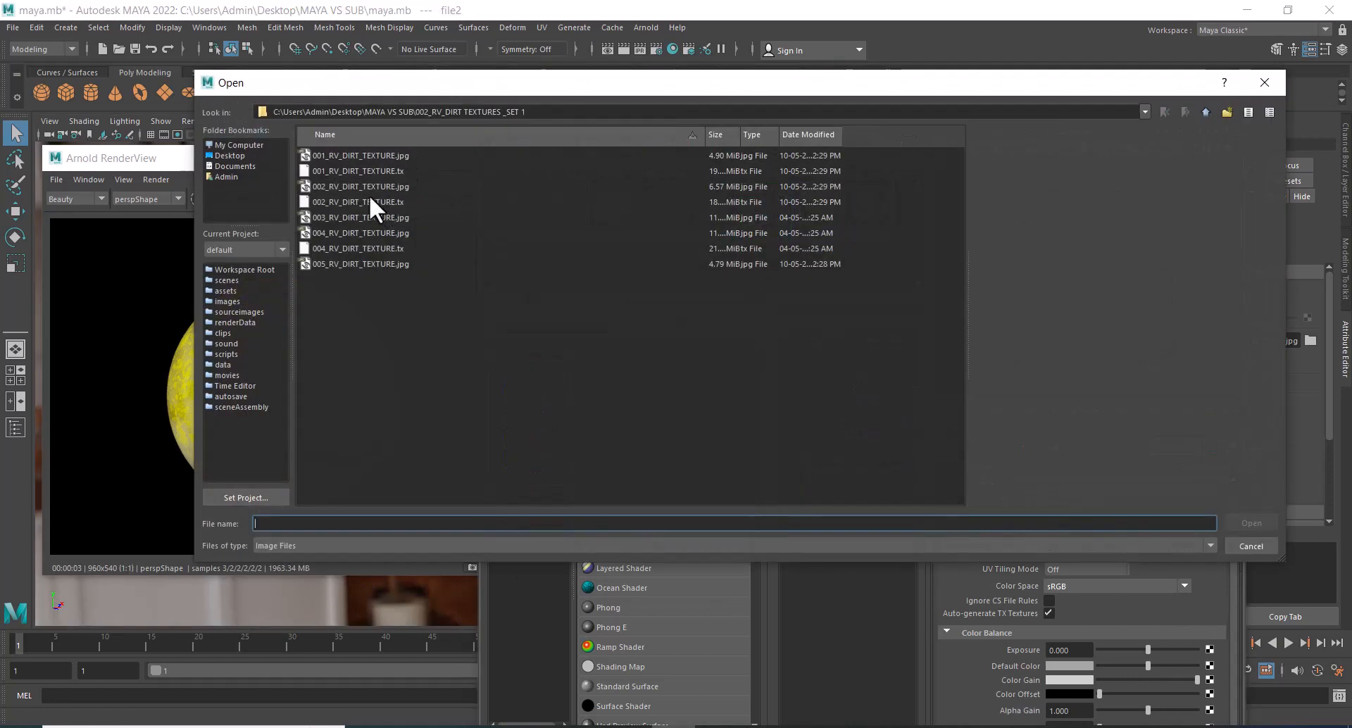
left_click(364, 187)
double_click(365, 187)
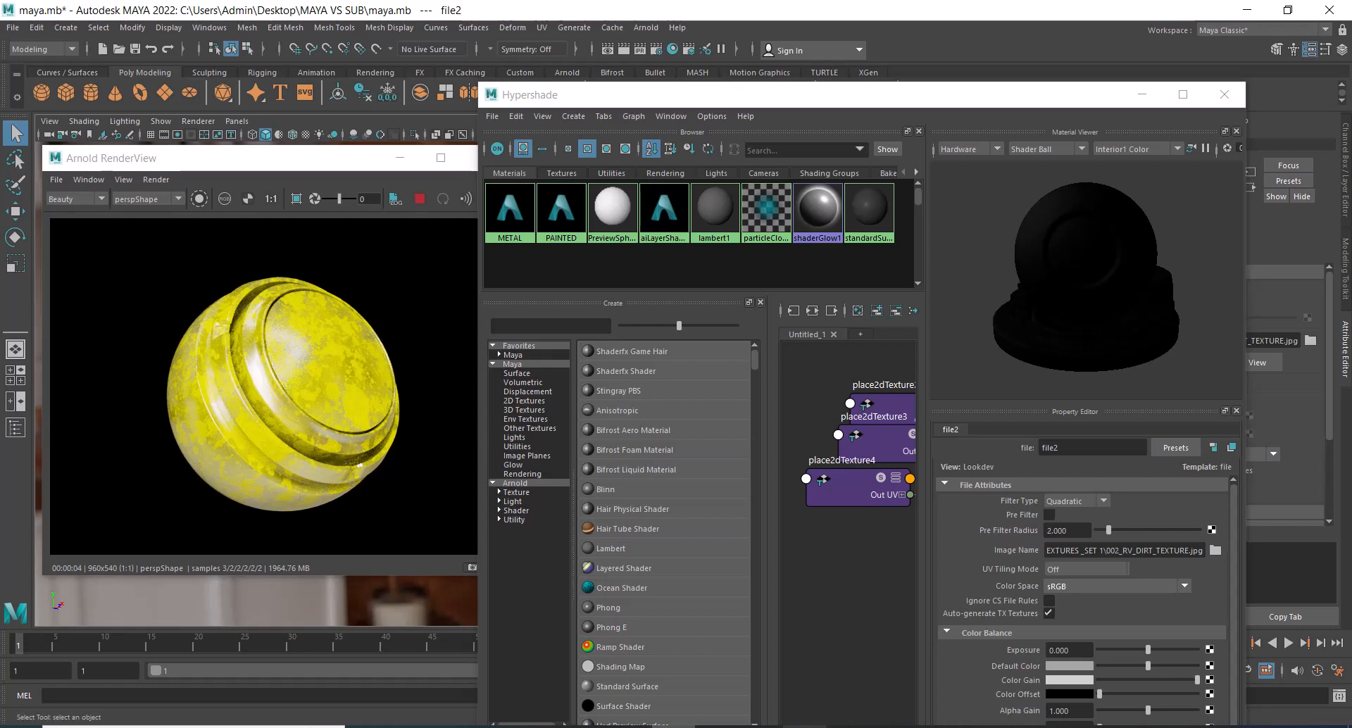
left_click(761, 727)
double_click(590, 95)
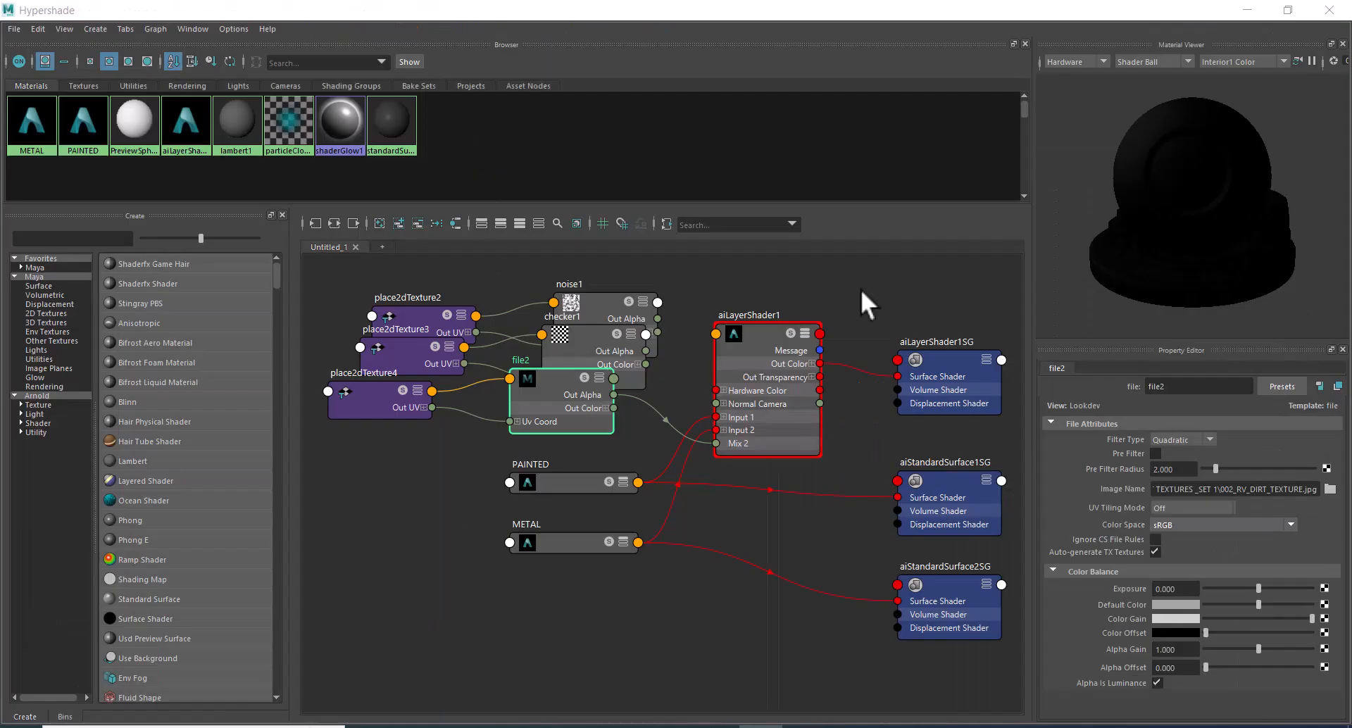
left_click(1288, 10)
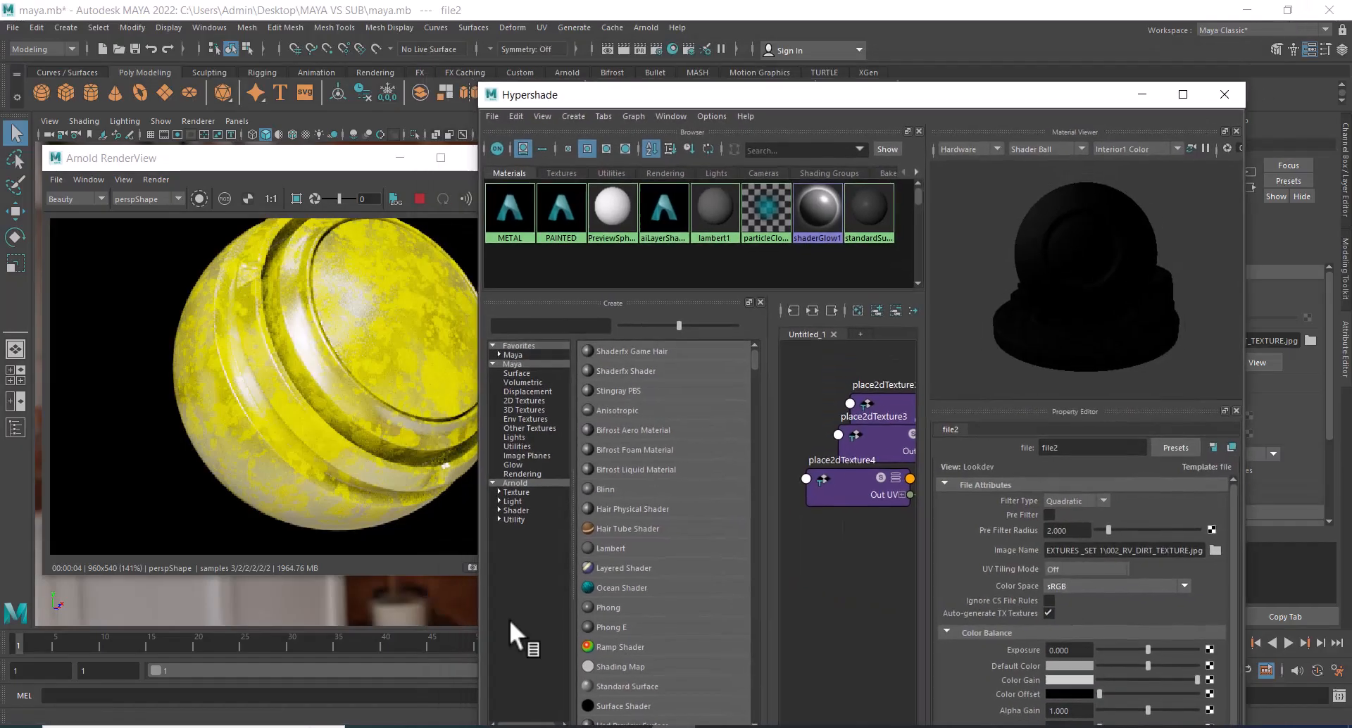
Create an aiCurvature node in the Hypershade graph and place it beside the METAL node, clear of the other nodes.
left_click(1185, 93)
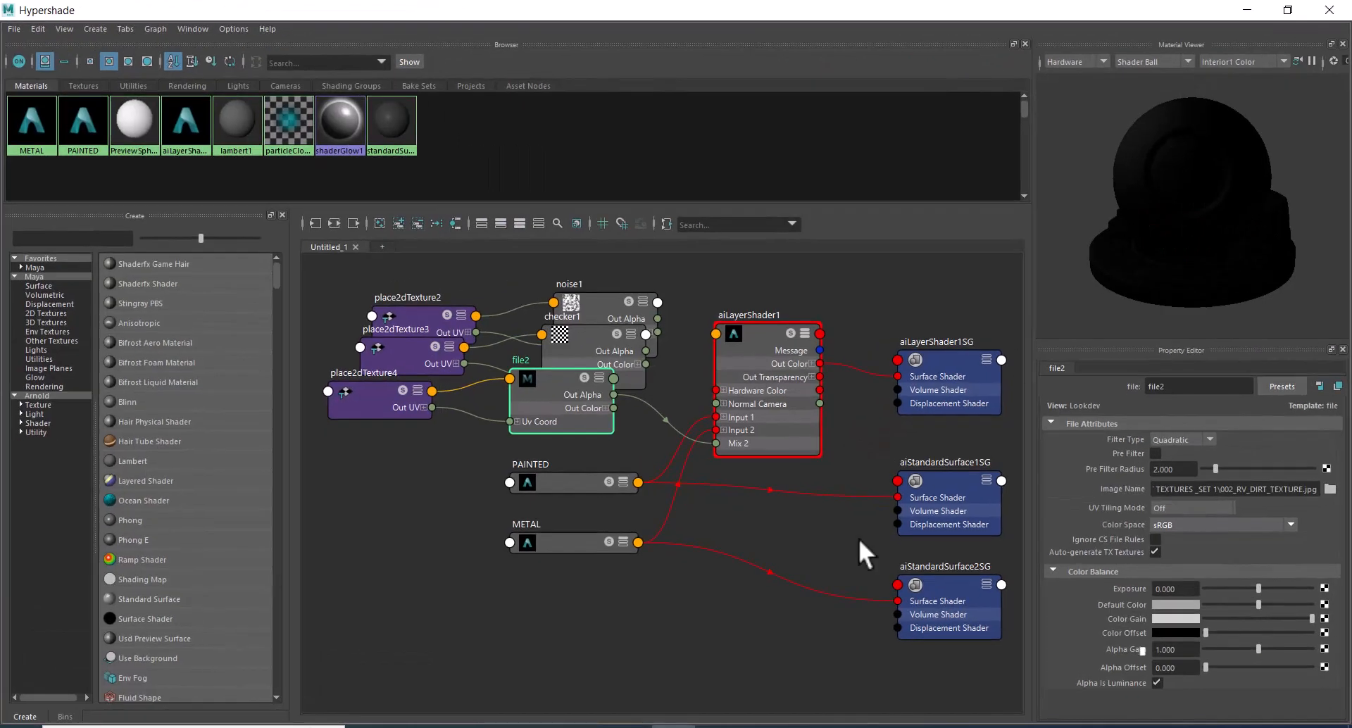
key("Tab")
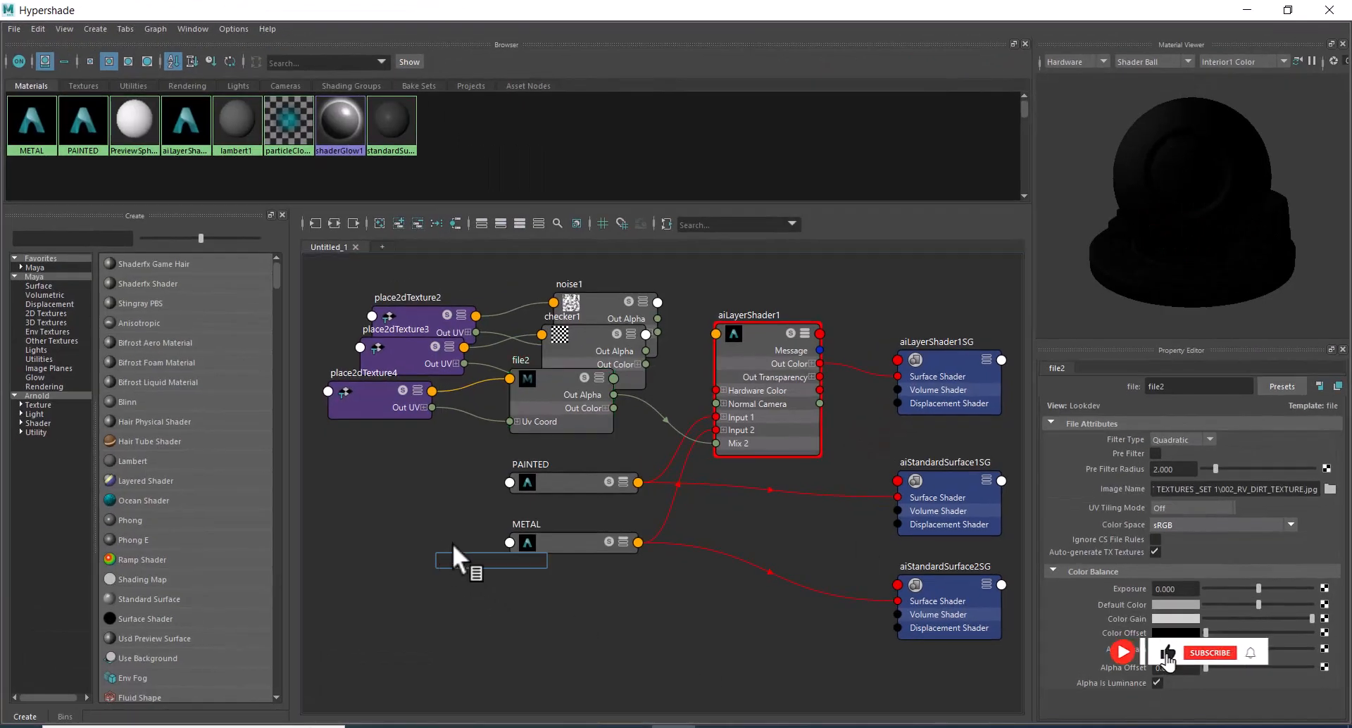
type("AICUR")
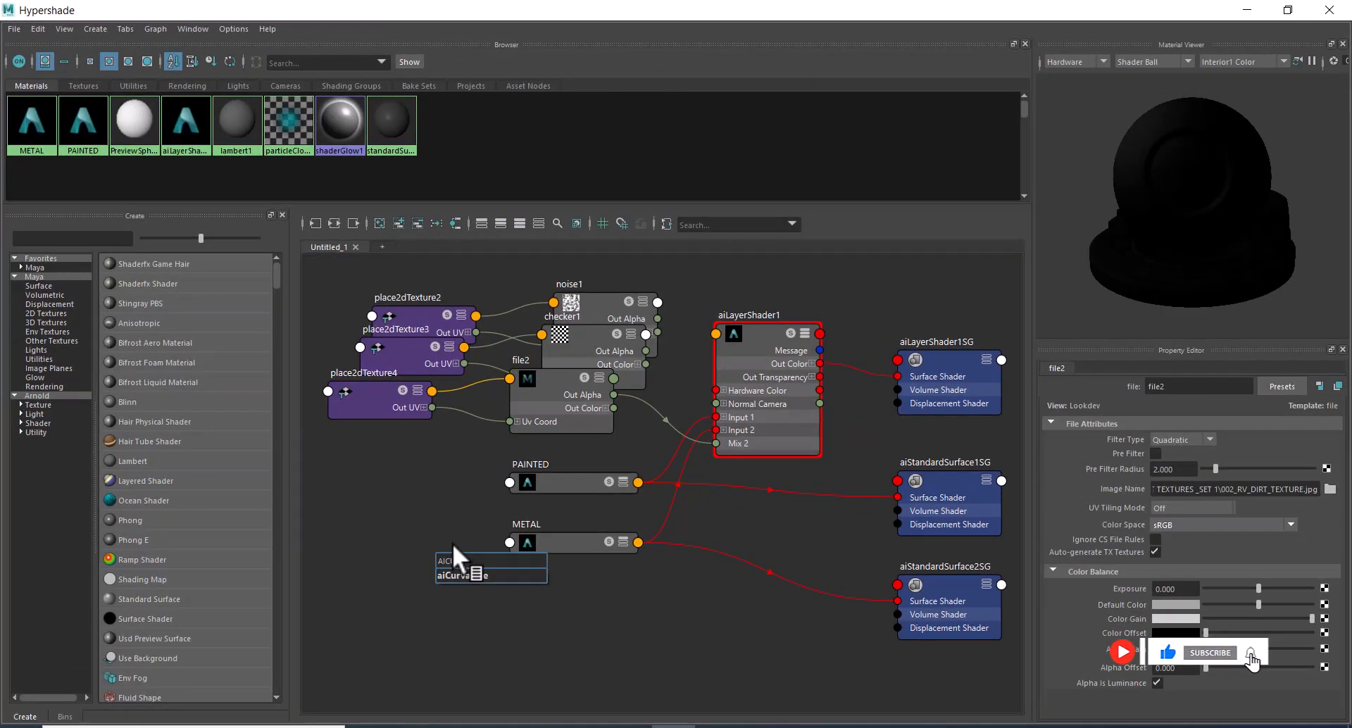
left_click(465, 575)
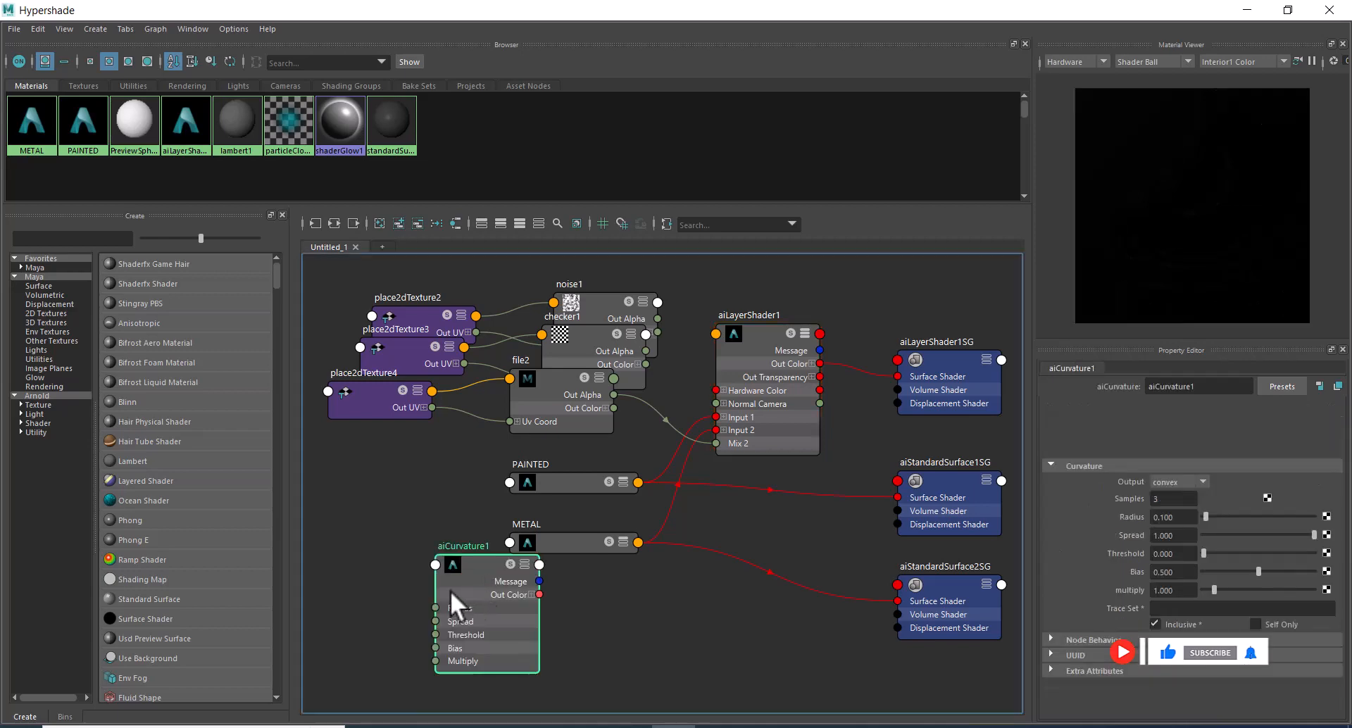
middle_click_drag(447, 476, 649, 311, "alt")
left_click_drag(669, 404, 532, 423)
mouse_move(619, 363)
middle_mouse_down("alt")
mouse_move(504, 391)
mouse_move(441, 387)
mouse_move(491, 380)
middle_mouse_up("alt")
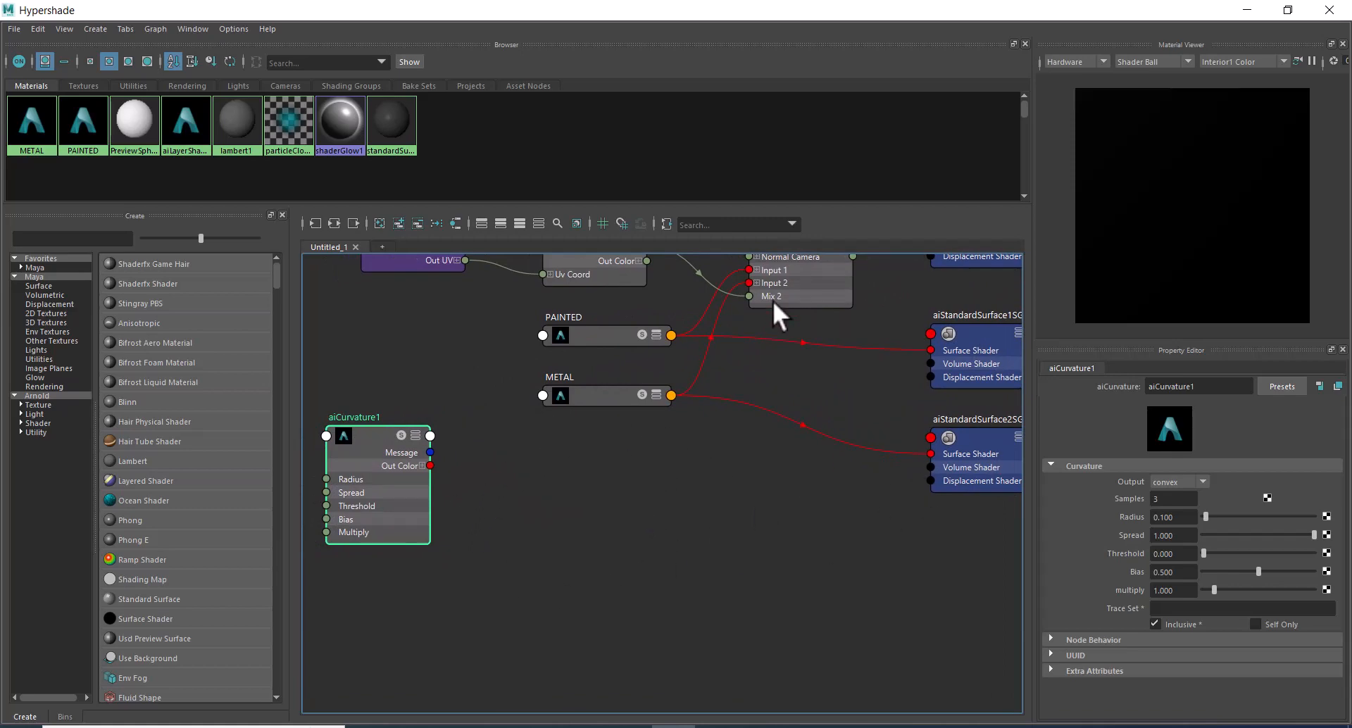
middle_click_drag(500, 393, 470, 442, "alt")
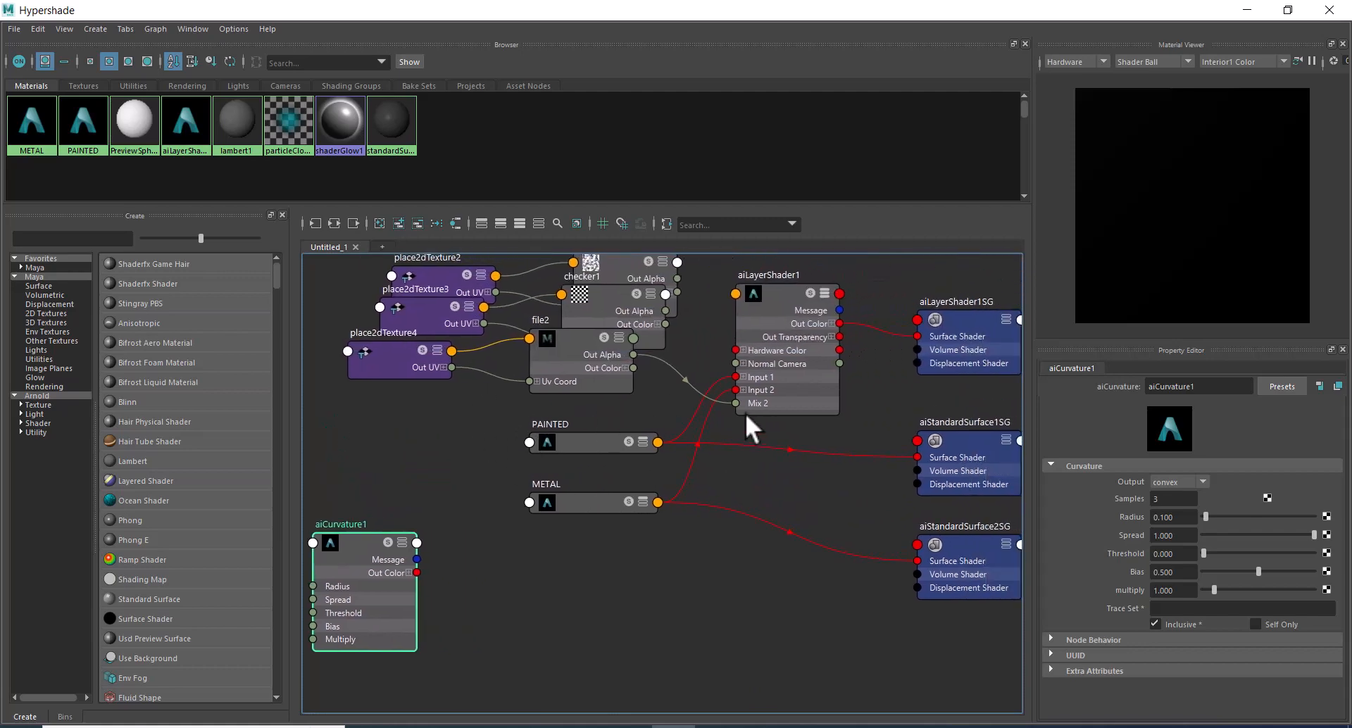
Disconnect file2's Out Alpha from Mix 2 of aiLayerShader1.
left_click(717, 403)
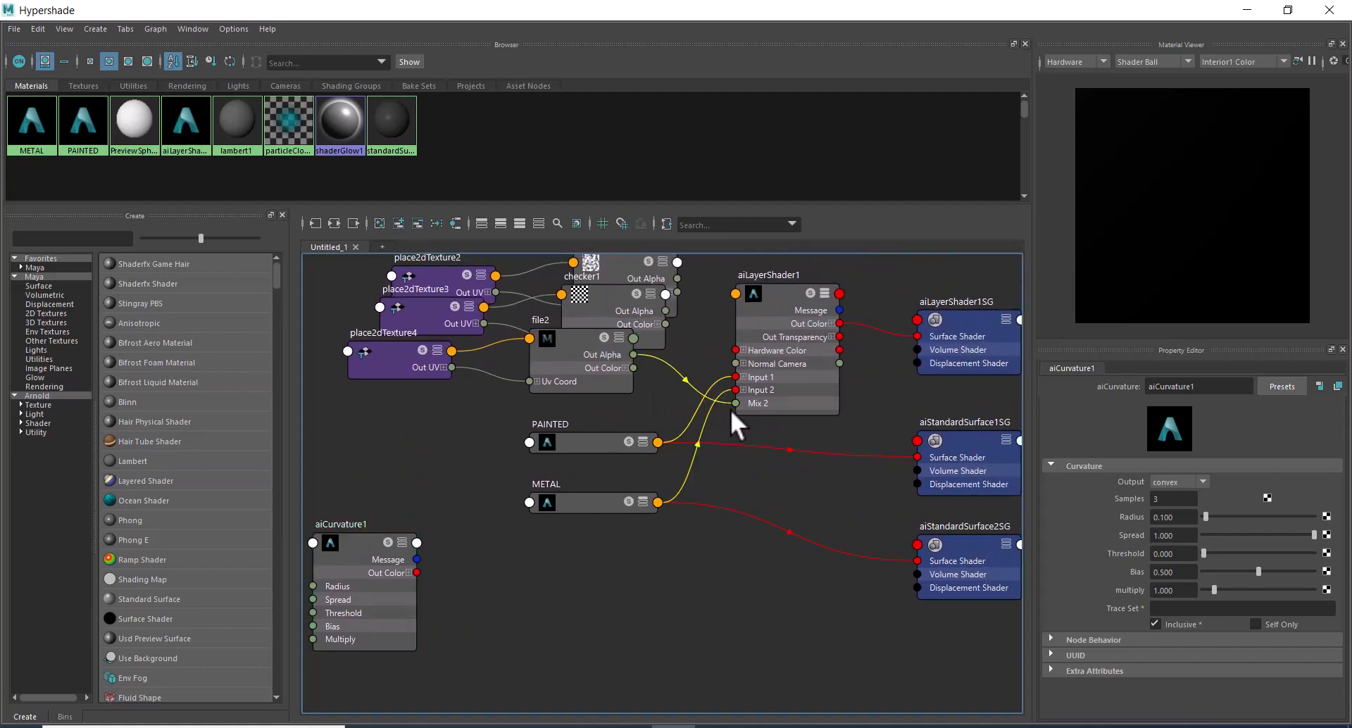
left_click(731, 407)
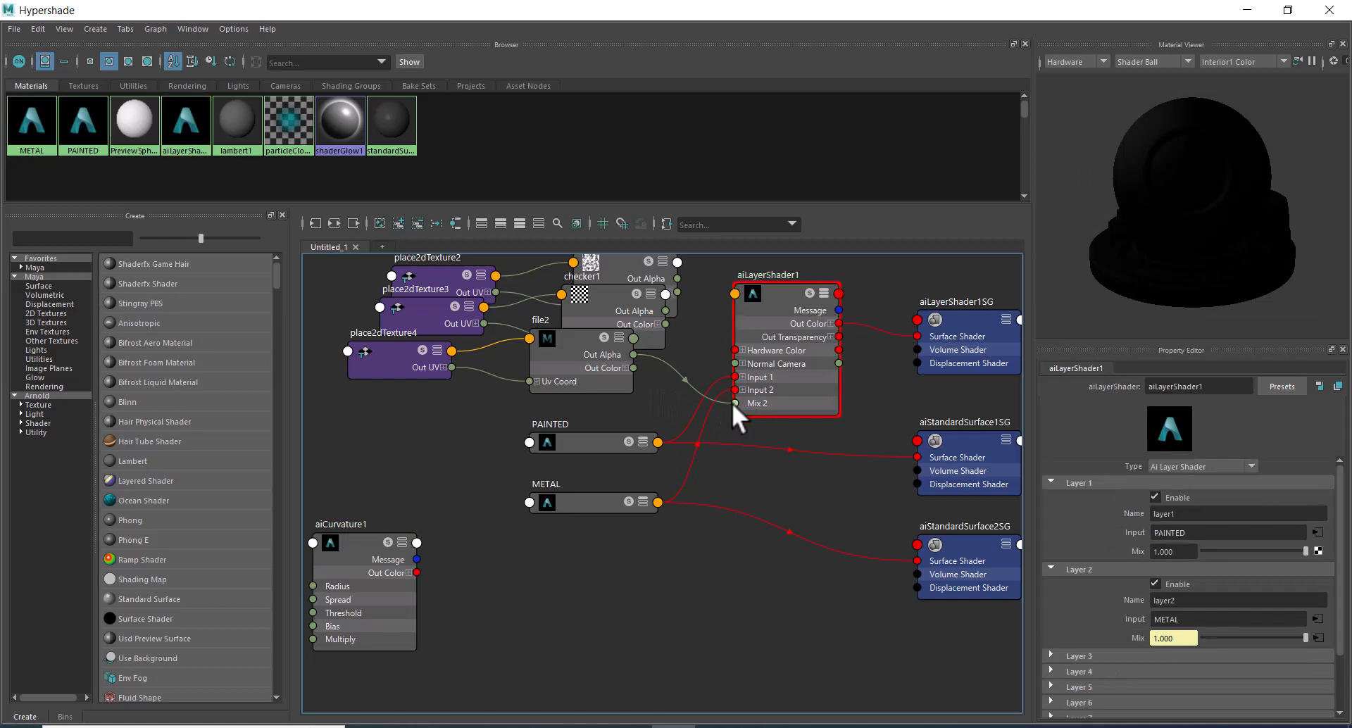
left_click_drag(733, 403, 703, 400)
left_click_drag(672, 382, 670, 378)
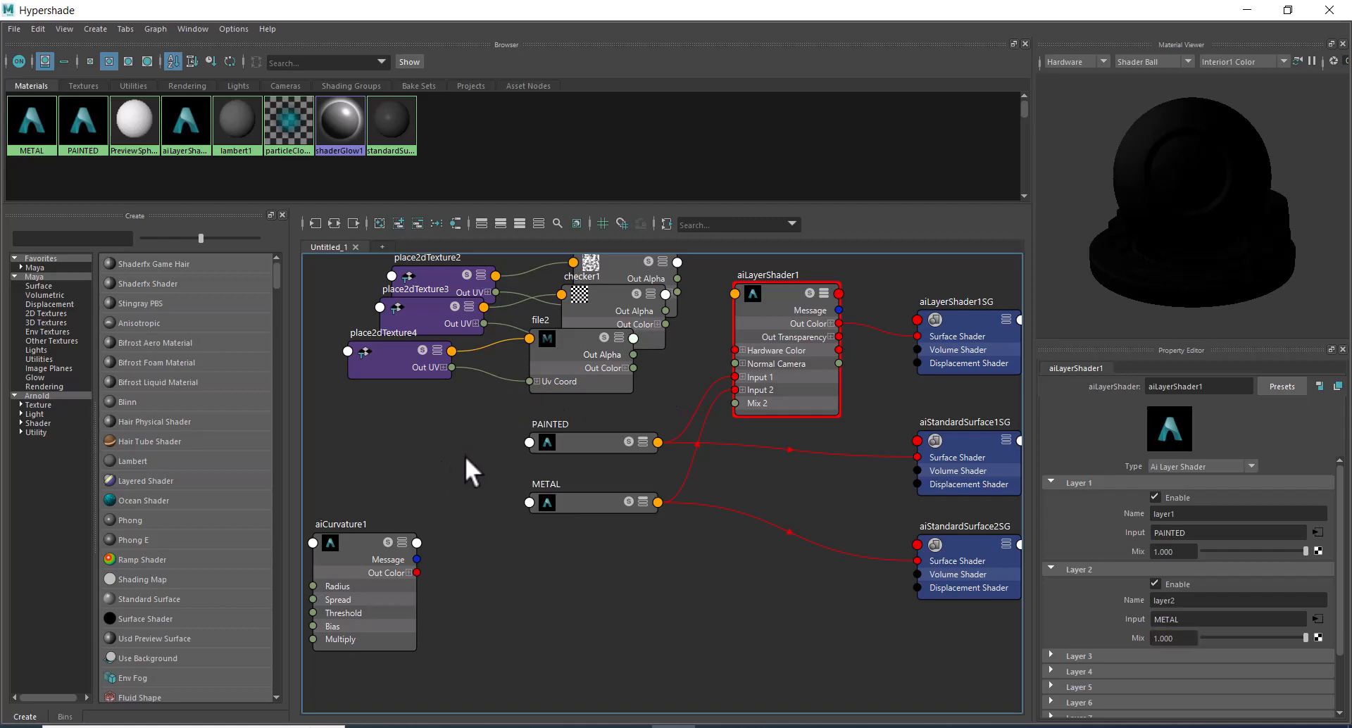
Move the aiCurvature1 node up beside PAINTED and METAL, beneath the place2dTexture nodes.
middle_click_drag(666, 575, 720, 510, "alt")
middle_click_drag(772, 566, 789, 641, "alt")
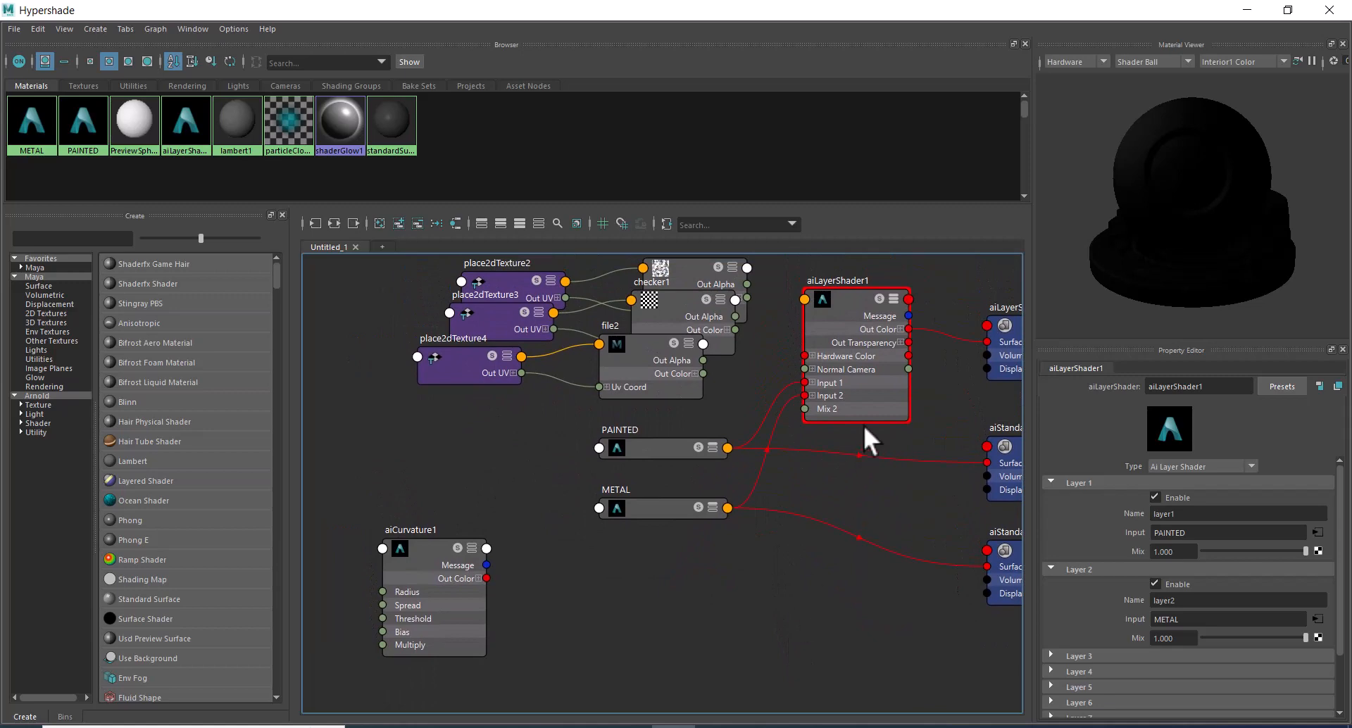
left_click_drag(432, 531, 468, 441)
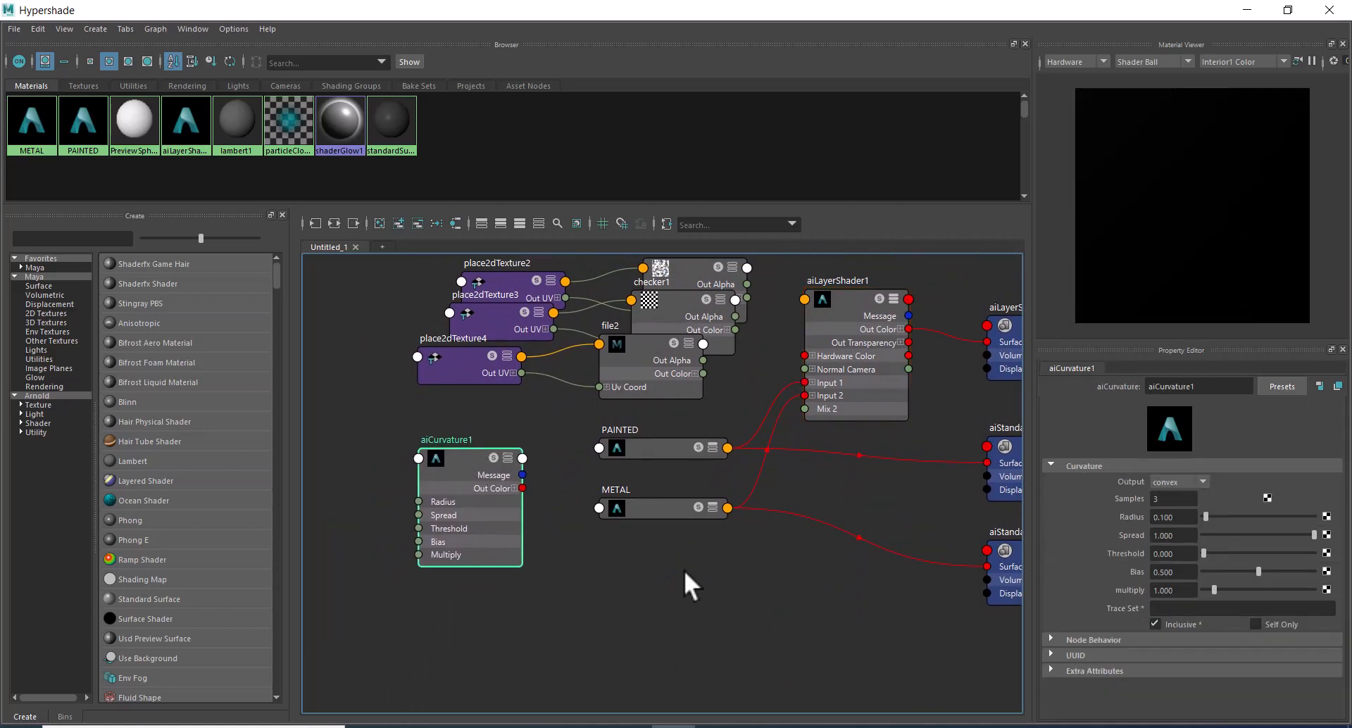
Rearrange the graph by moving METAL and PAINTED down and aiCurvature1 up, leaving space below the texture nodes.
left_click_drag(682, 509, 708, 584)
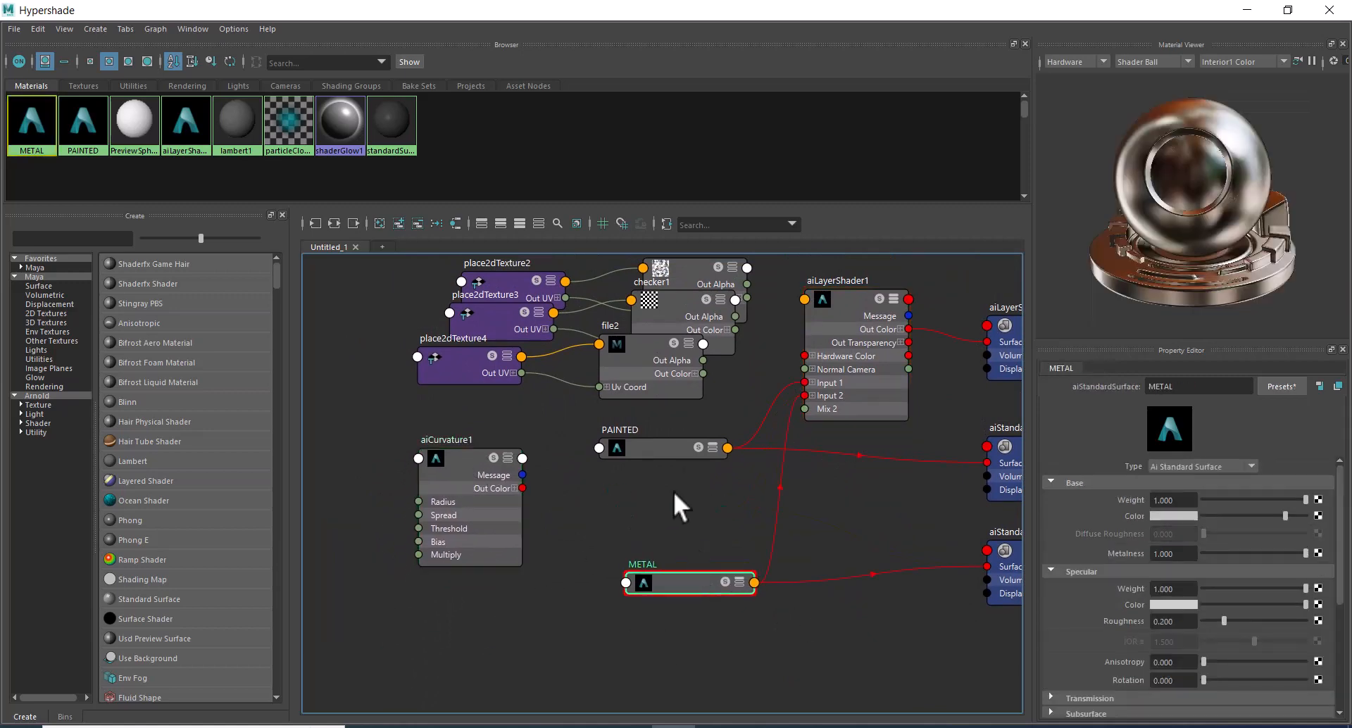
left_click_drag(664, 447, 679, 522)
left_click_drag(493, 483, 527, 458)
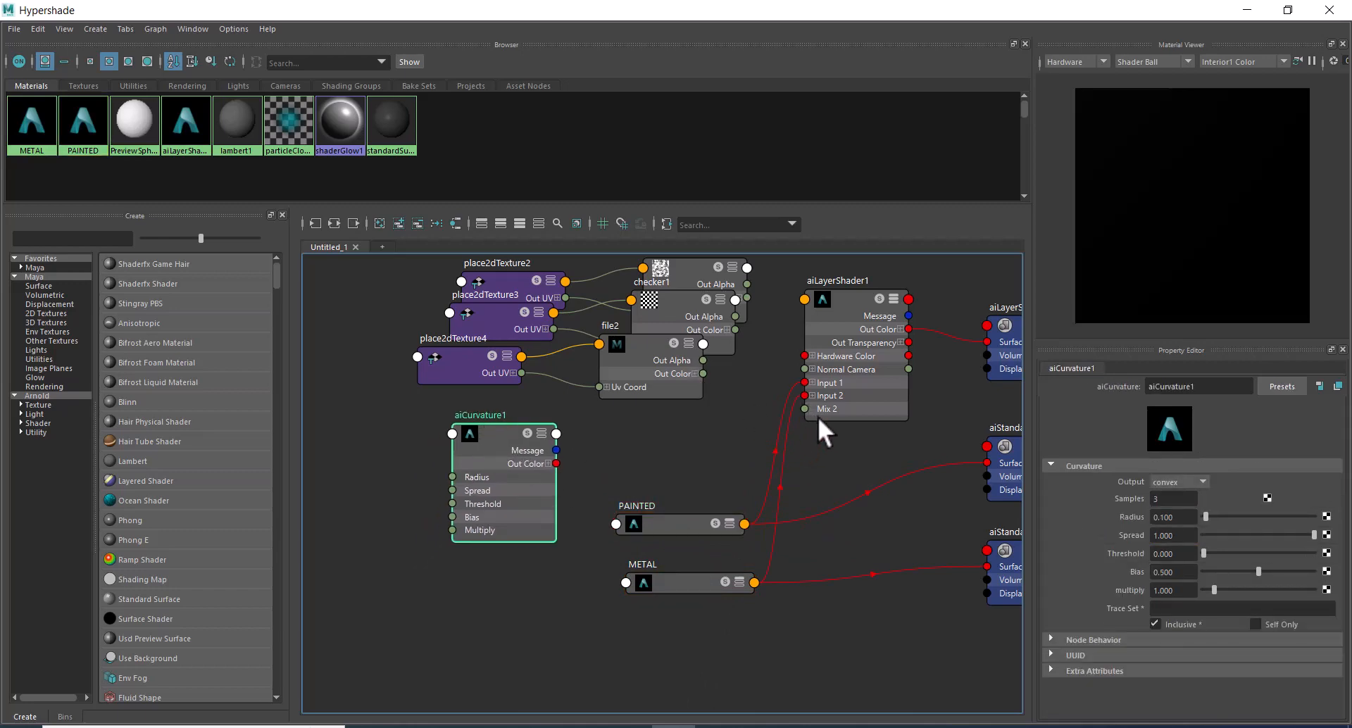
Connect aiCurvature1's Out Color R to Mix 2 of aiLayerShader1.
left_click(548, 463)
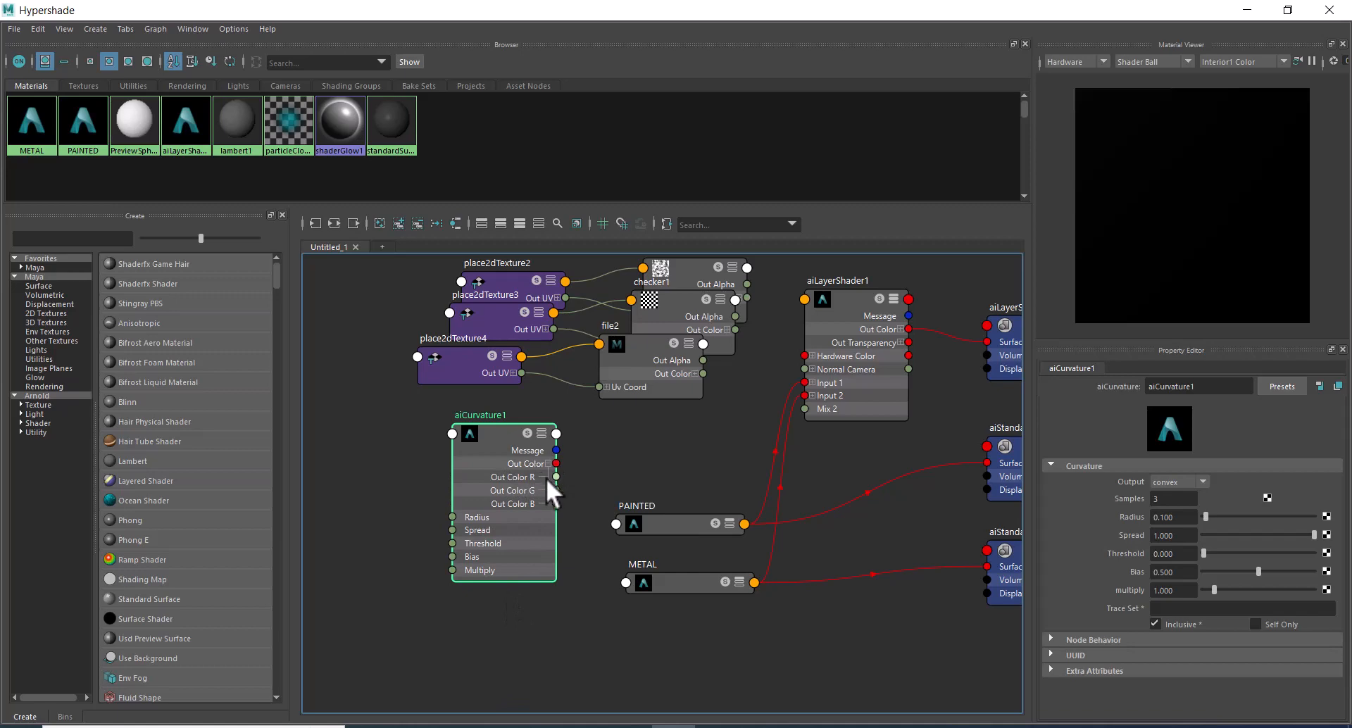
left_click_drag(555, 477, 804, 409)
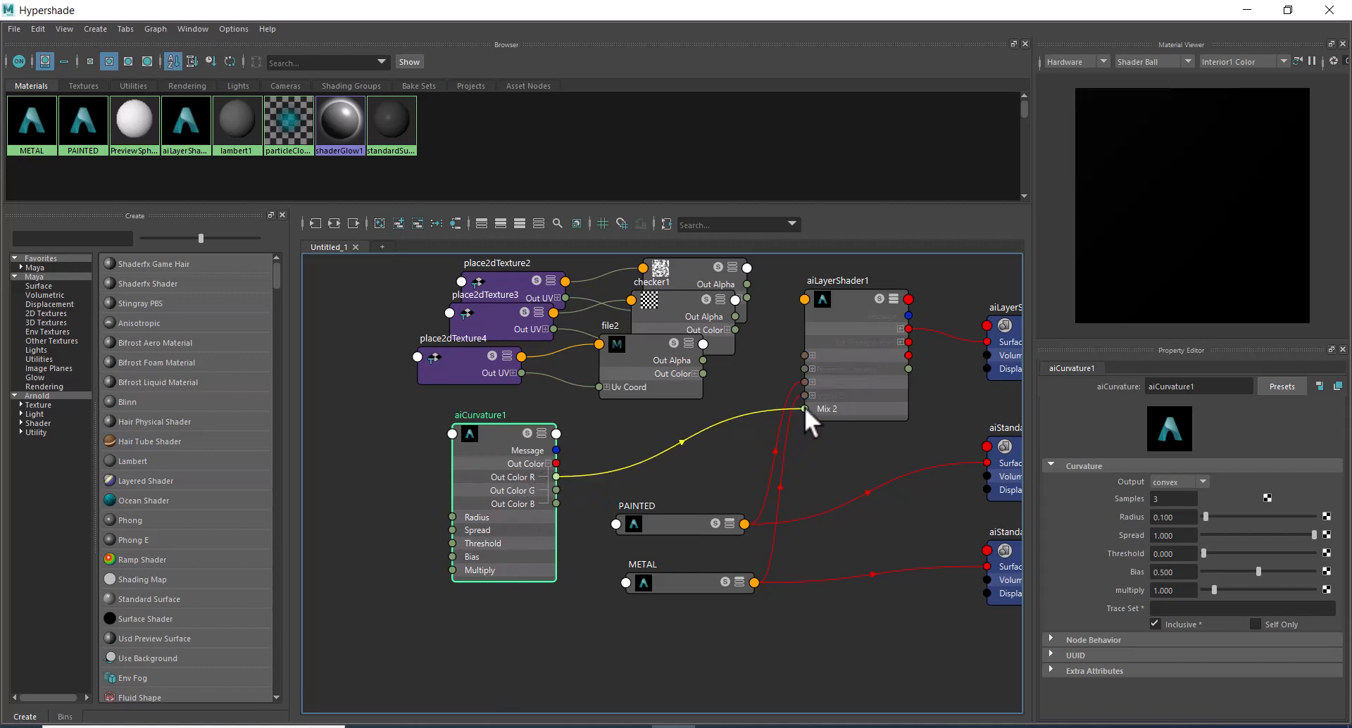
left_click_drag(804, 407, 804, 408)
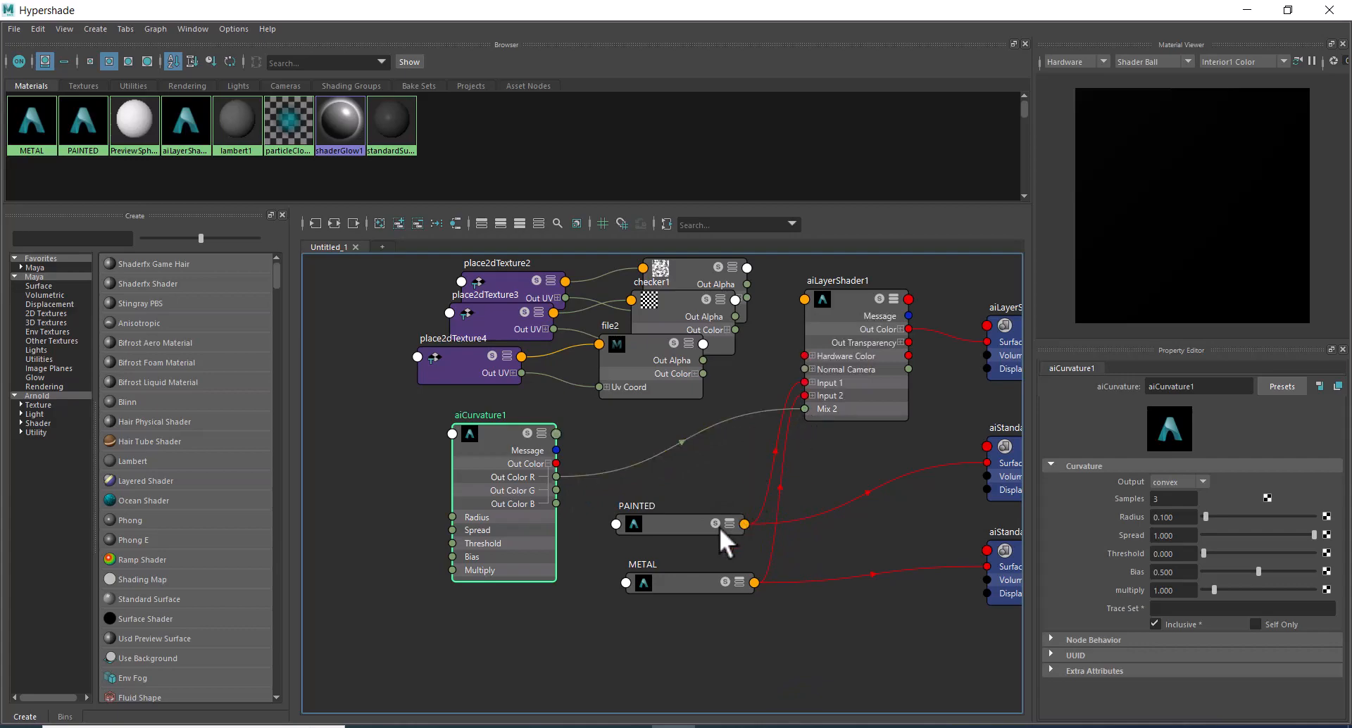
Compare the full shaded sphere with the isolated aiCurvature1 mask in the live Arnold render.
left_click(1289, 7)
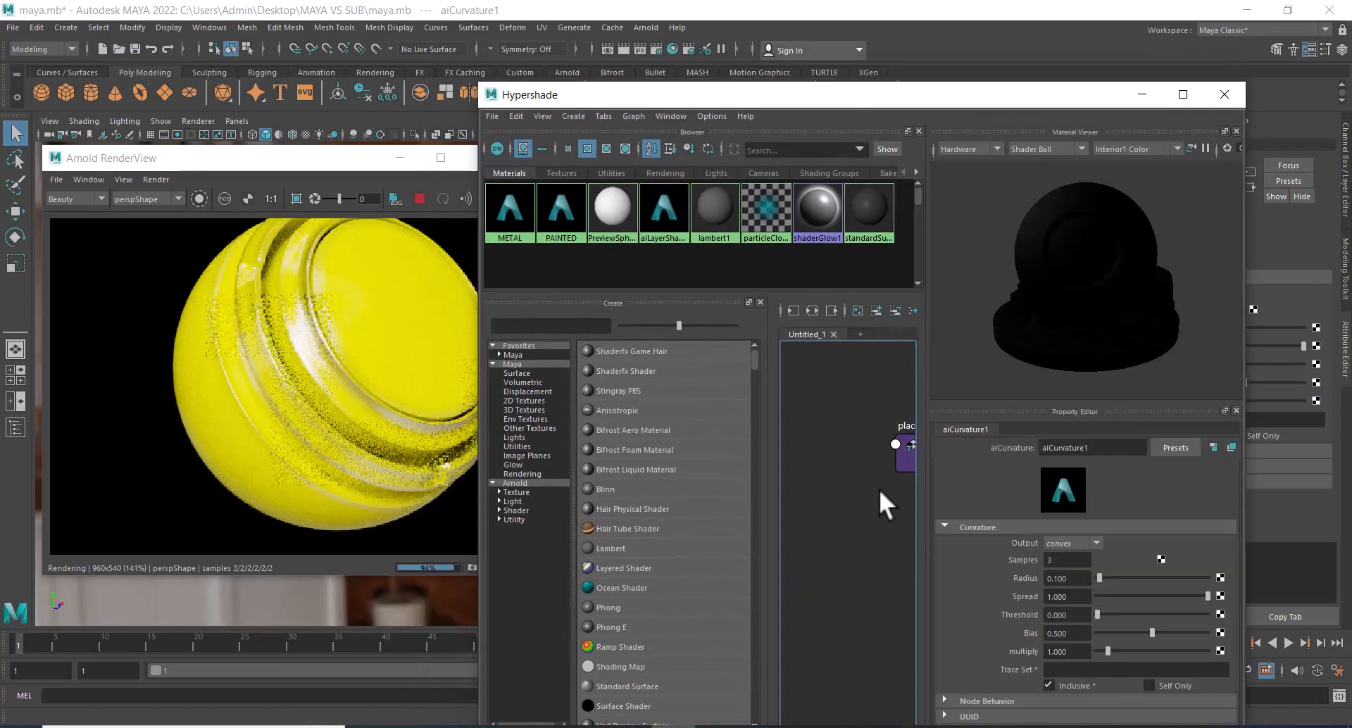
middle_click_drag(841, 537, 759, 526, "alt")
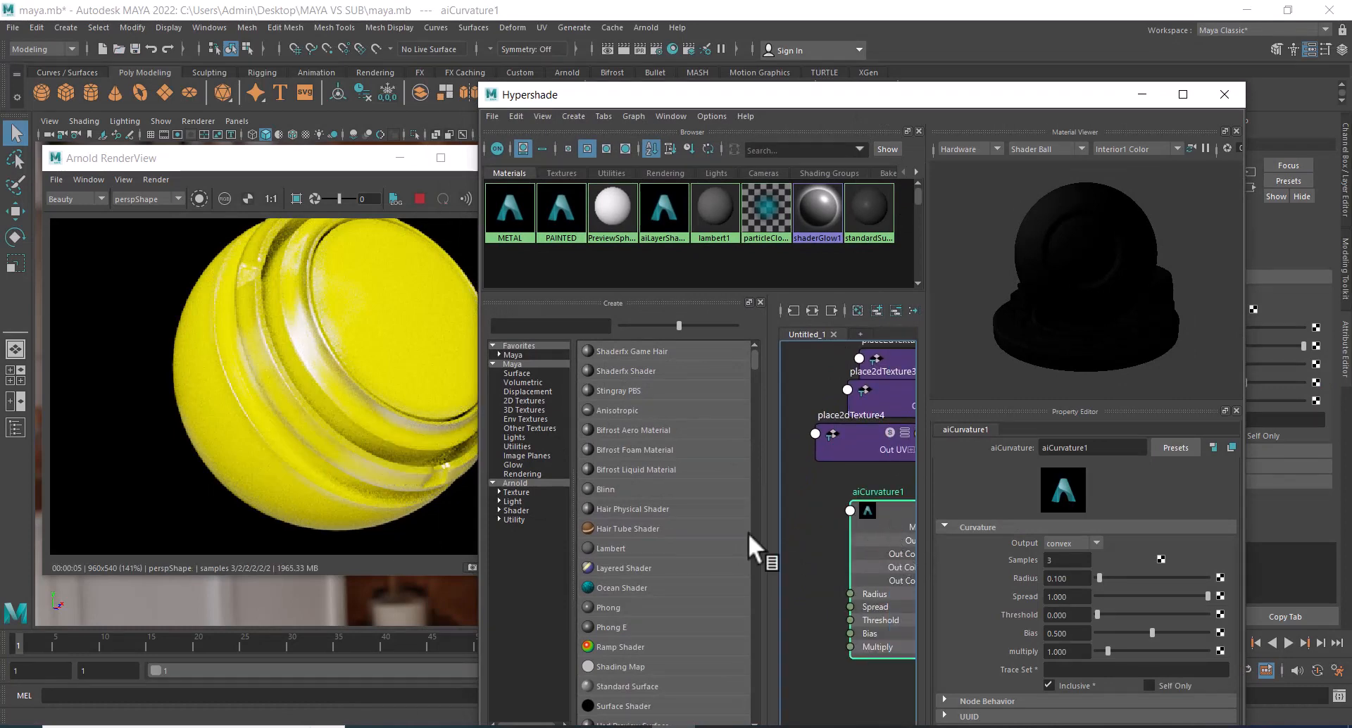
left_click(200, 203)
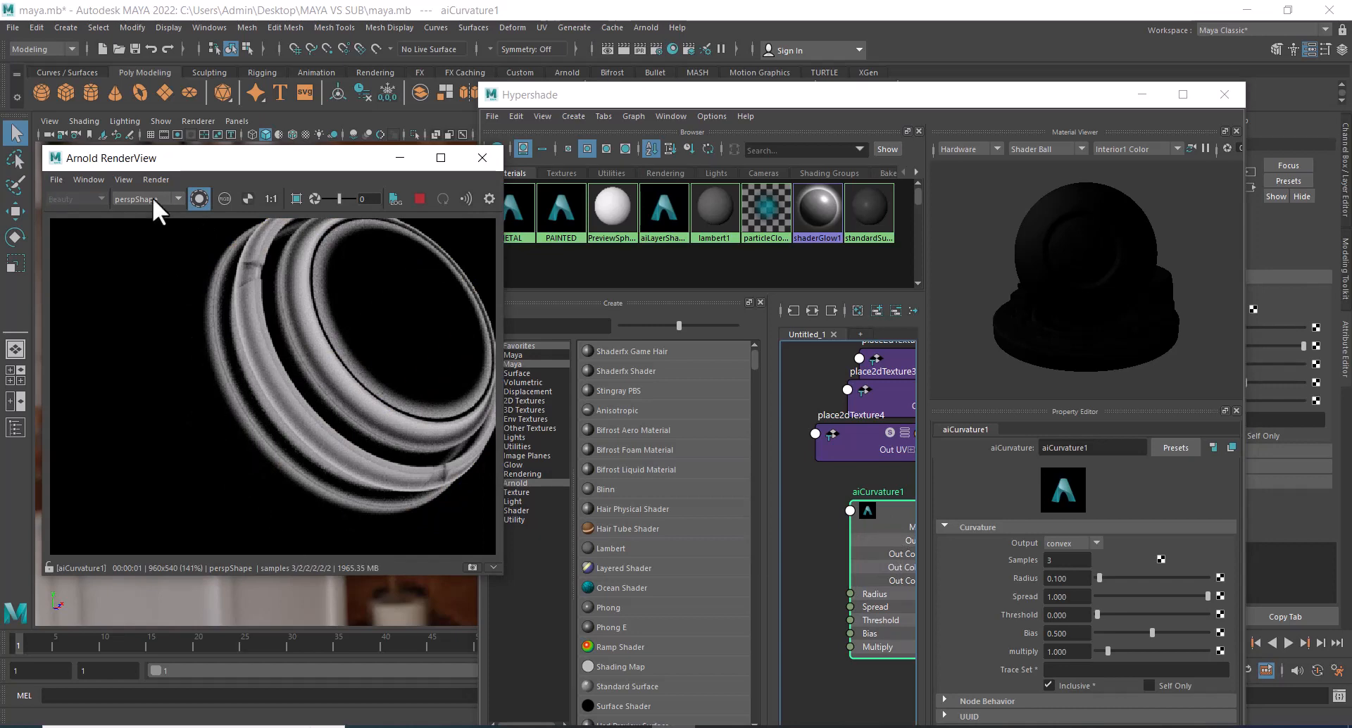
left_click(197, 199)
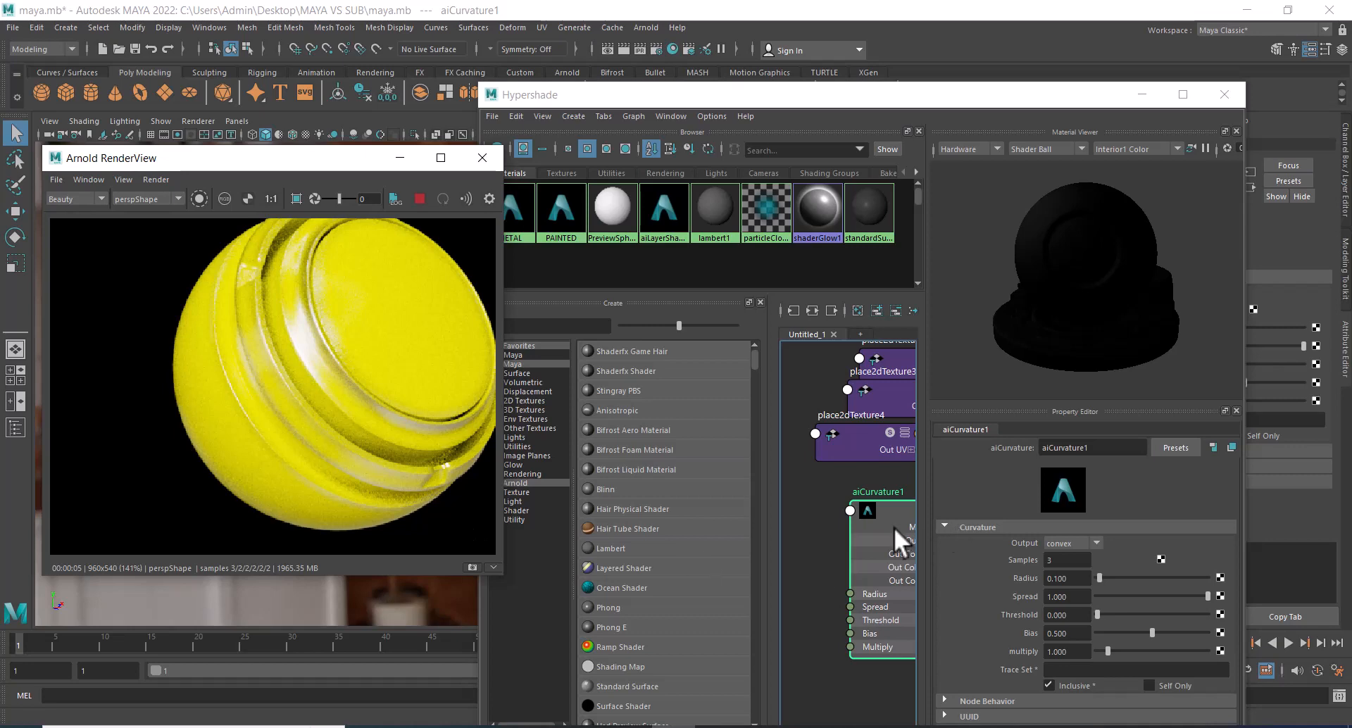
left_click(199, 198)
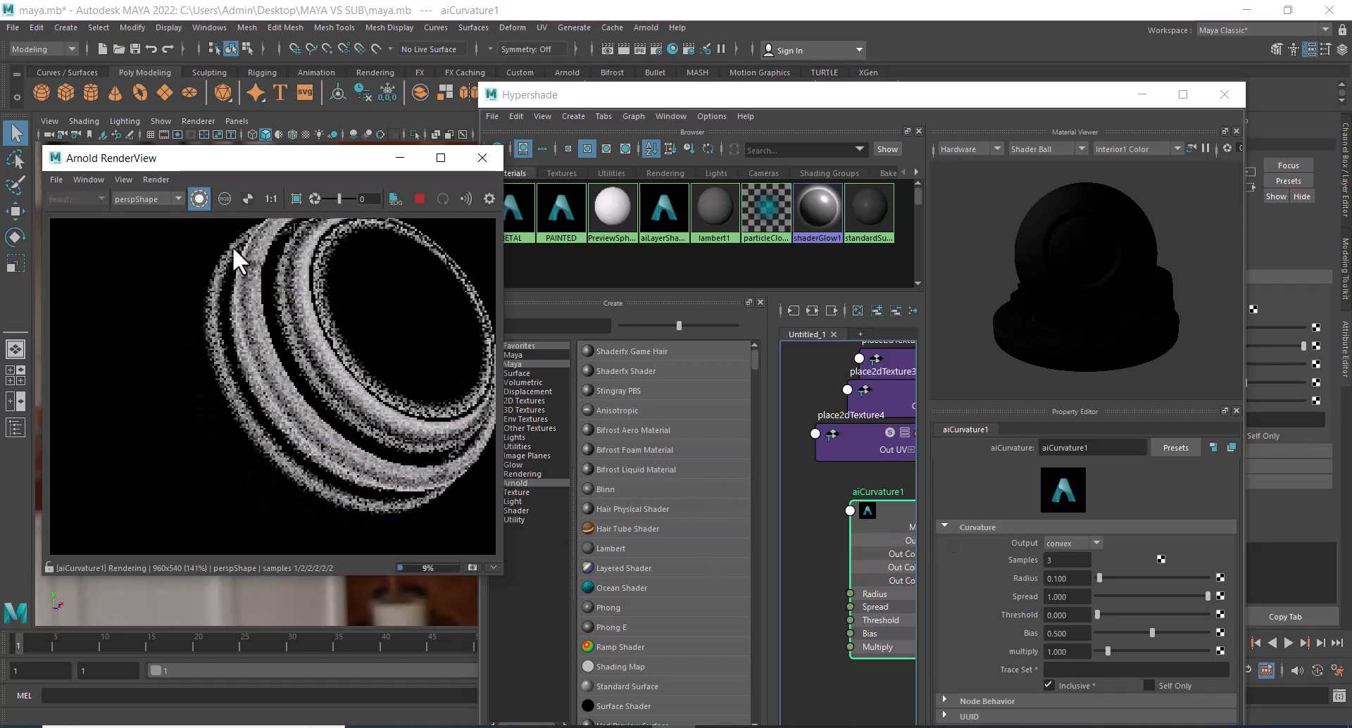
left_click_drag(890, 531, 852, 521)
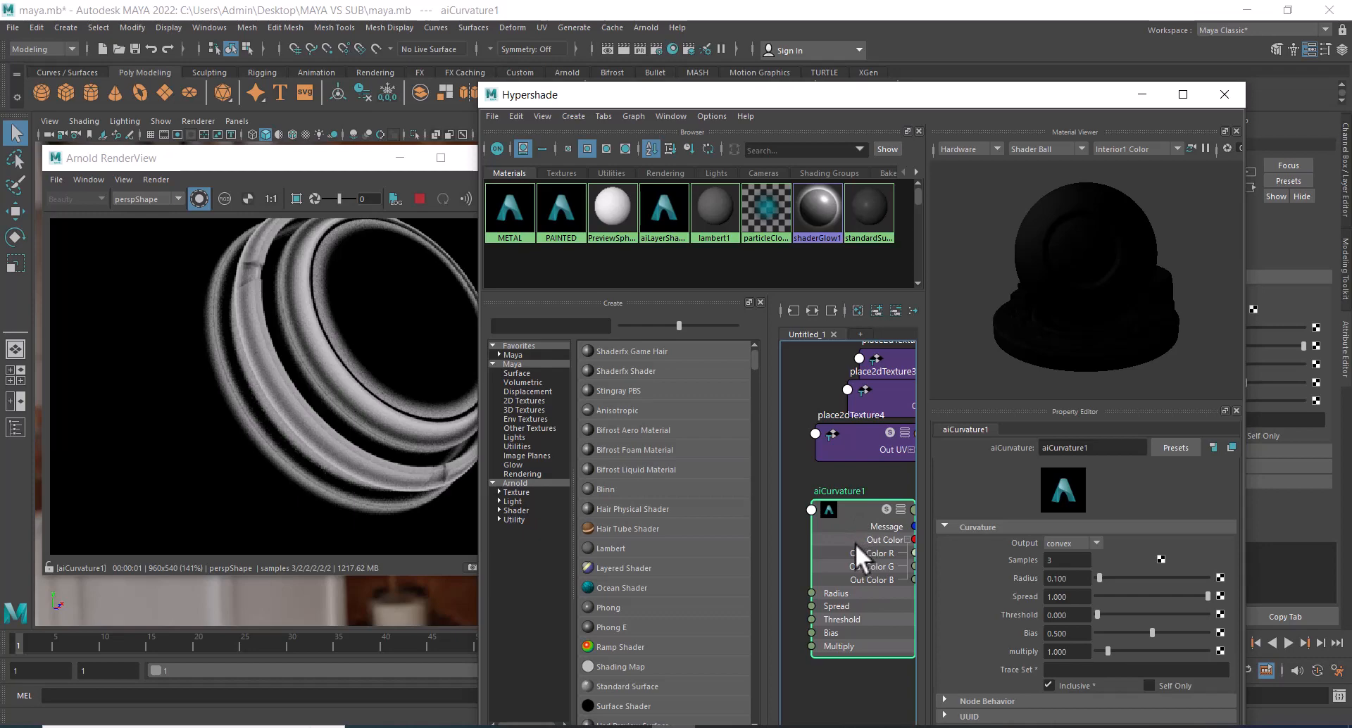
Switch to Substance Painter to examine its smart mask thumbnails for comparison, and return to Maya.
left_click(805, 727)
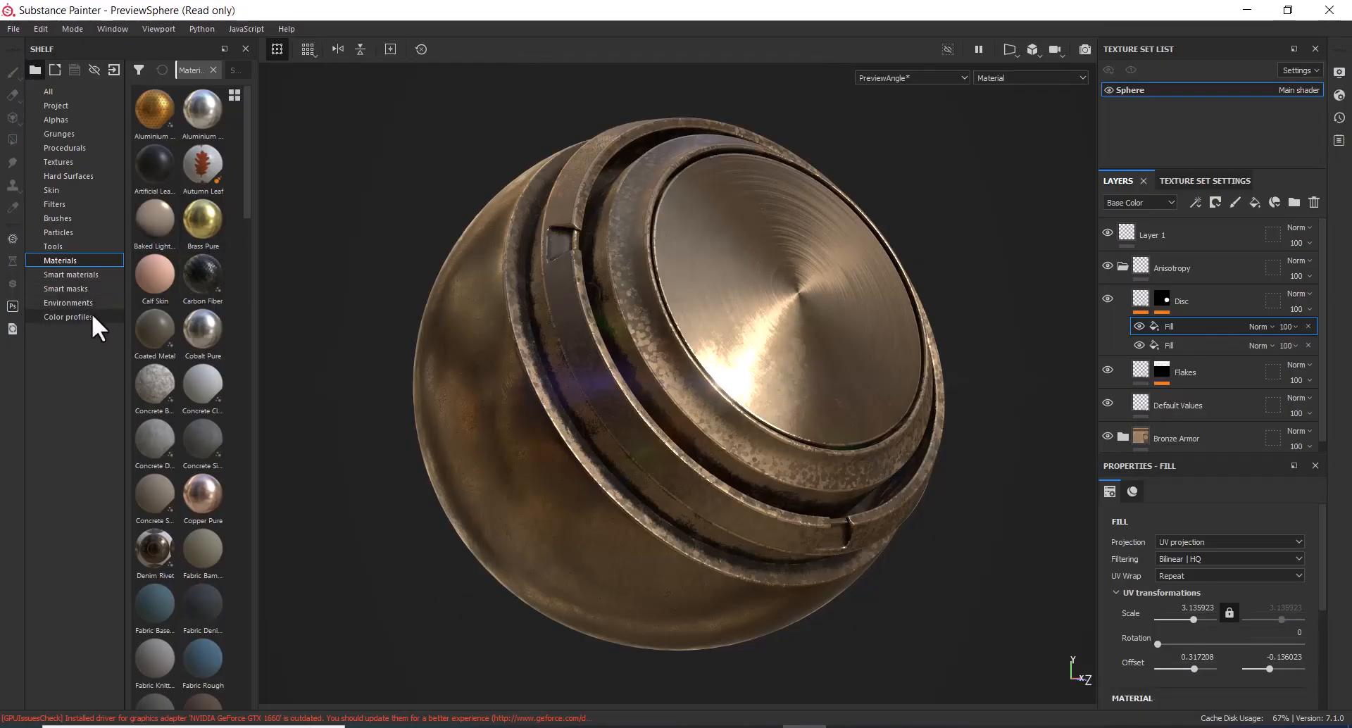
left_click(79, 288)
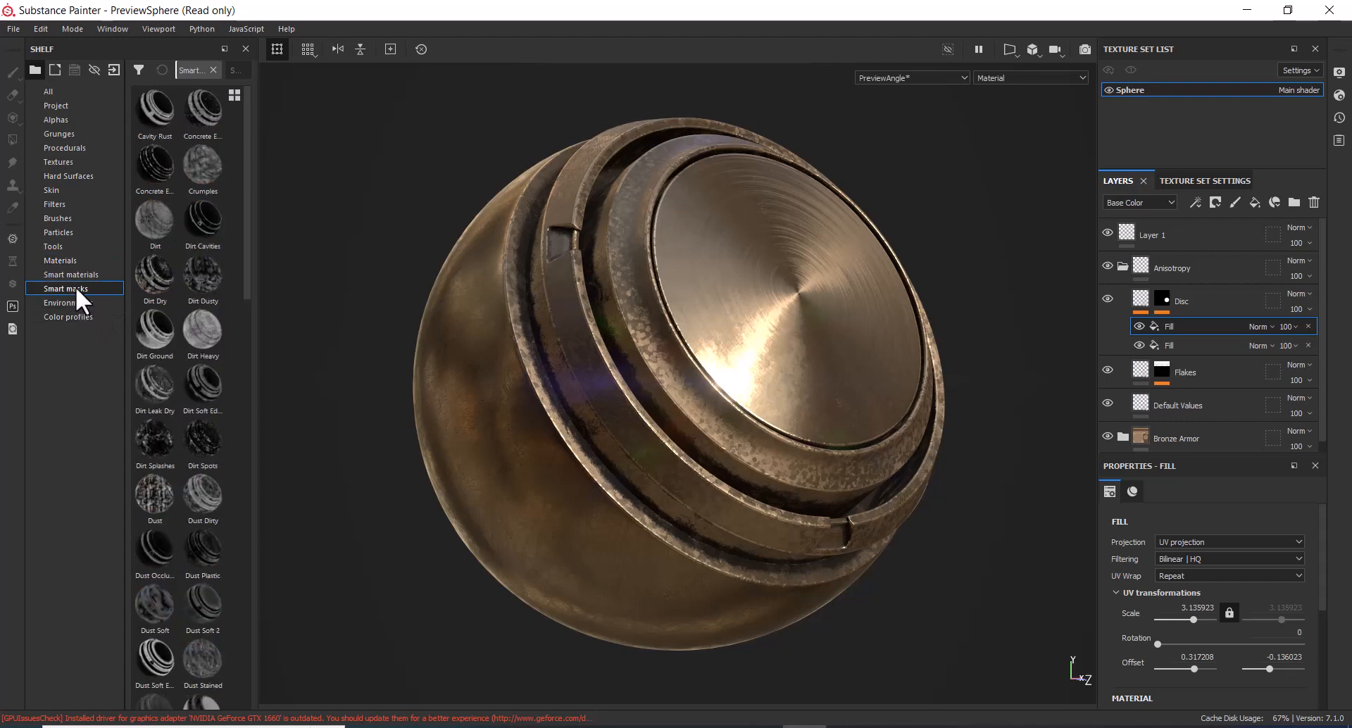
mouse_move(158, 120)
left_click(674, 727)
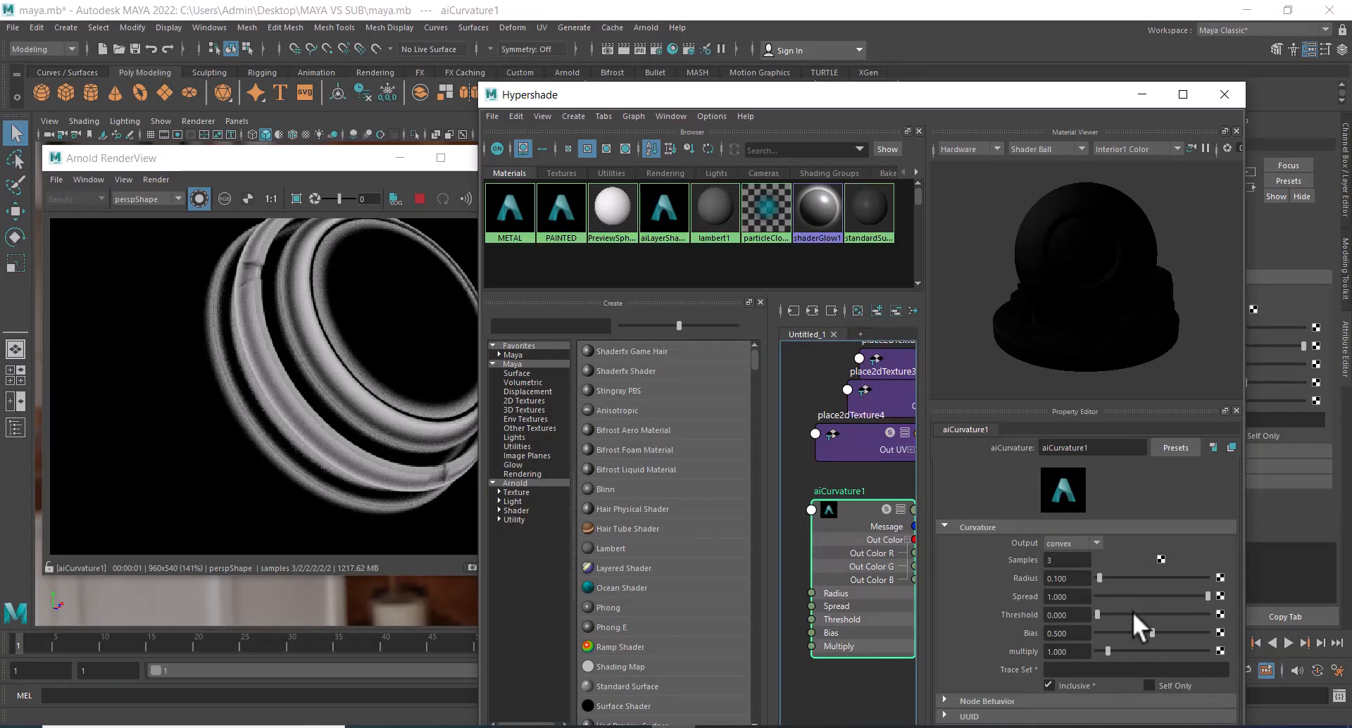
Set aiCurvature1's Radius to 0.419 and check the whole sphere in the full shaded render.
left_click(1106, 577)
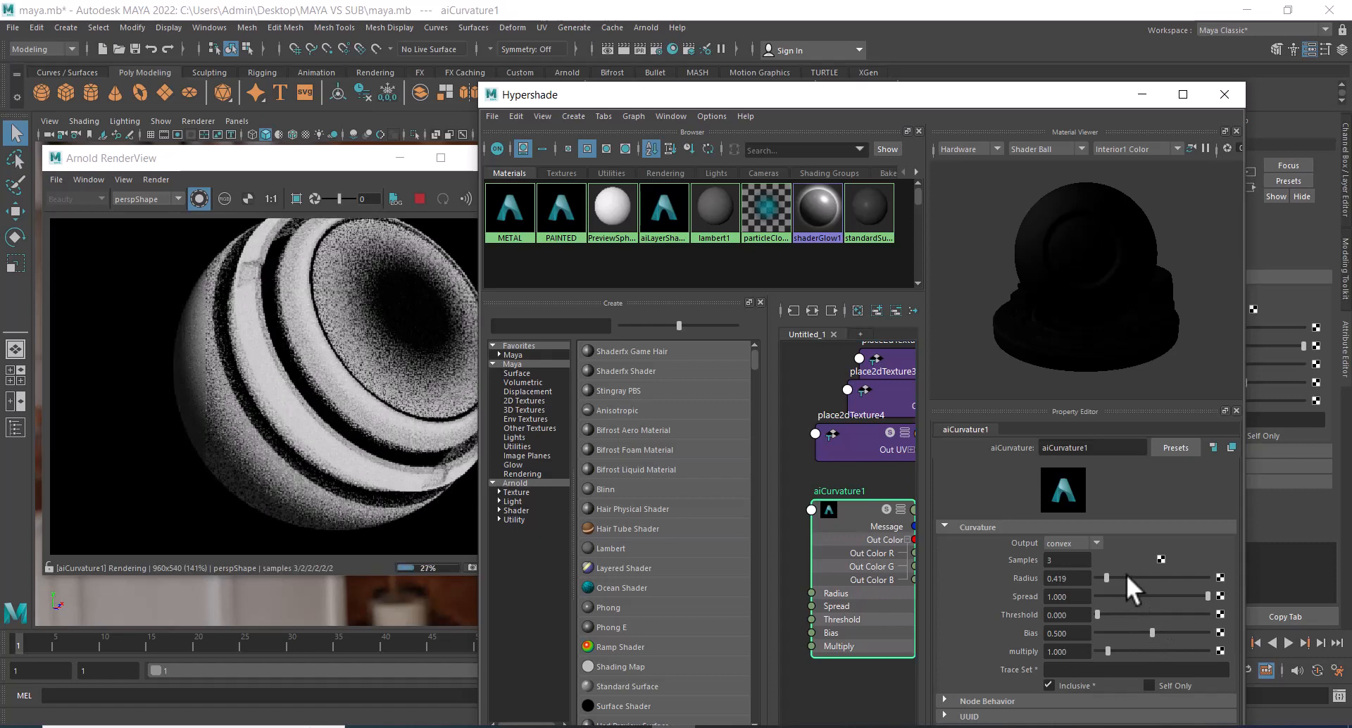
left_click(198, 198)
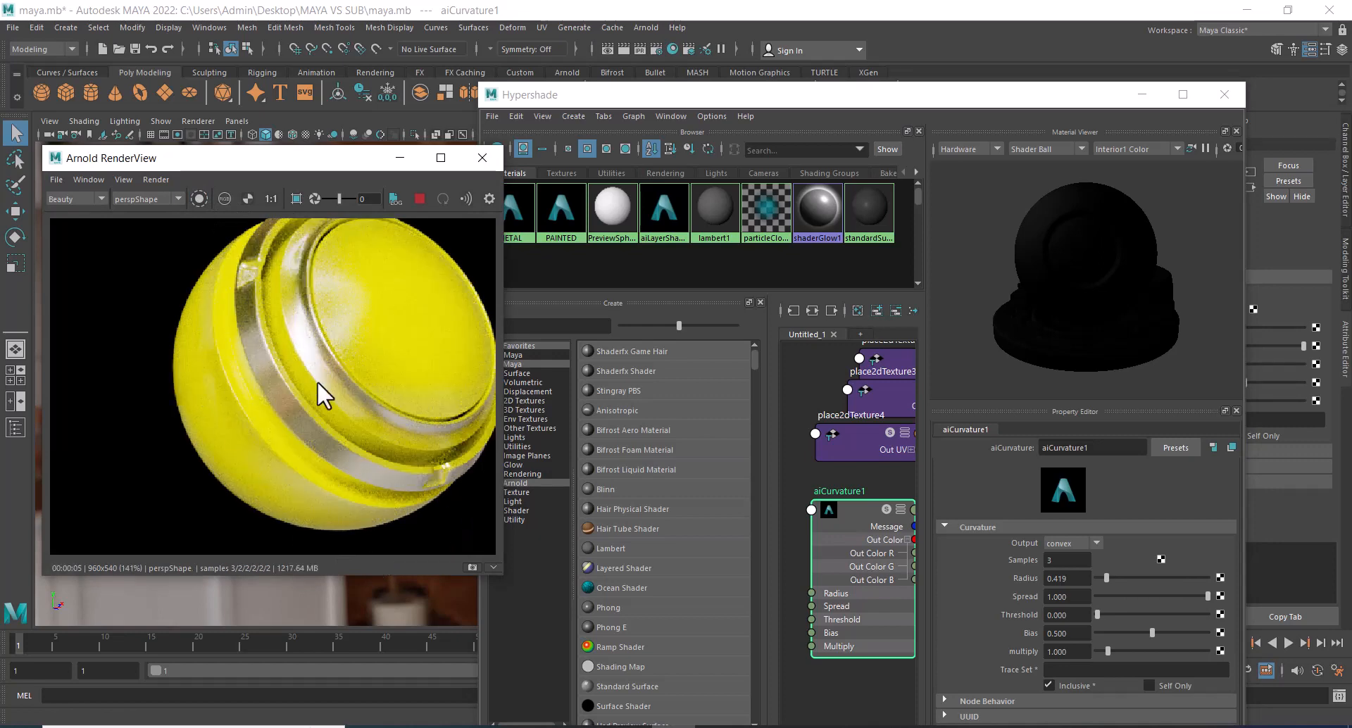
scroll(362, 400, "down", 1)
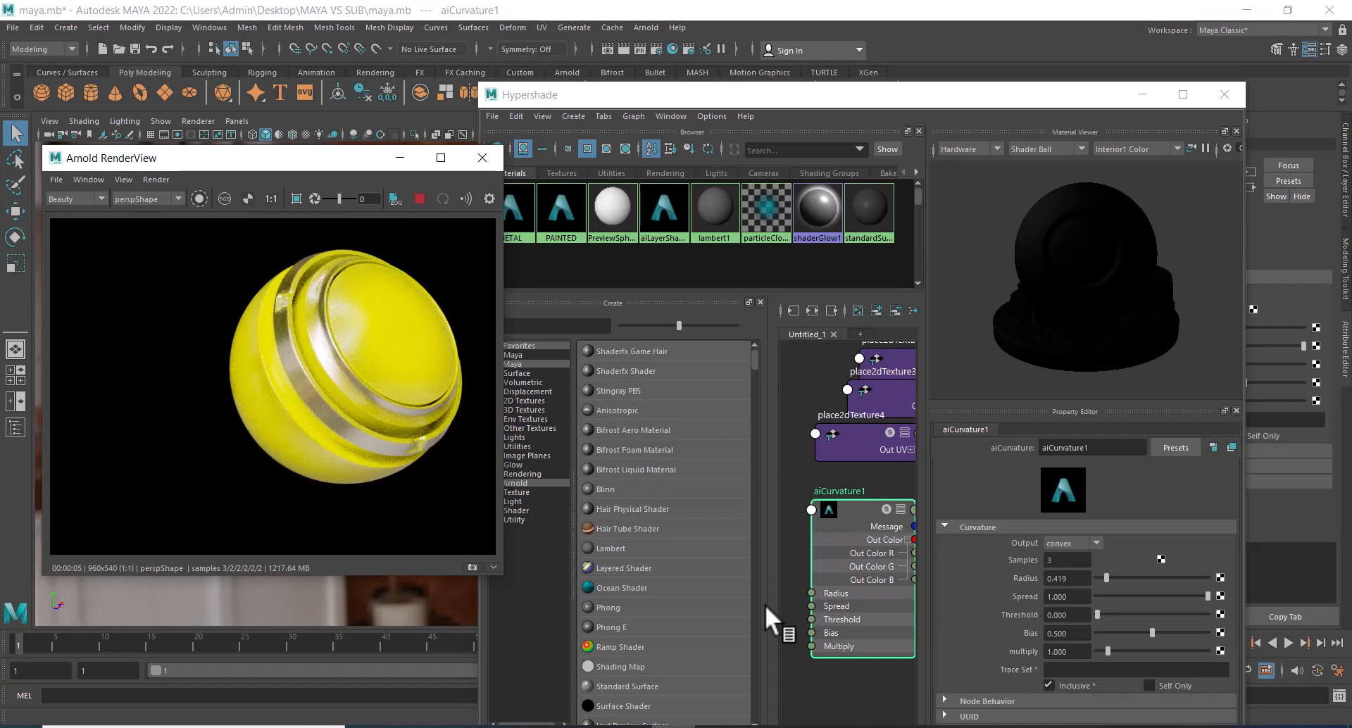
With the curvature mask isolated, set aiCurvature1's Spread to 0.910, Bias to 0.768 and Multiply to 2.194, and review the shaded result.
left_click(841, 509)
left_click(198, 198)
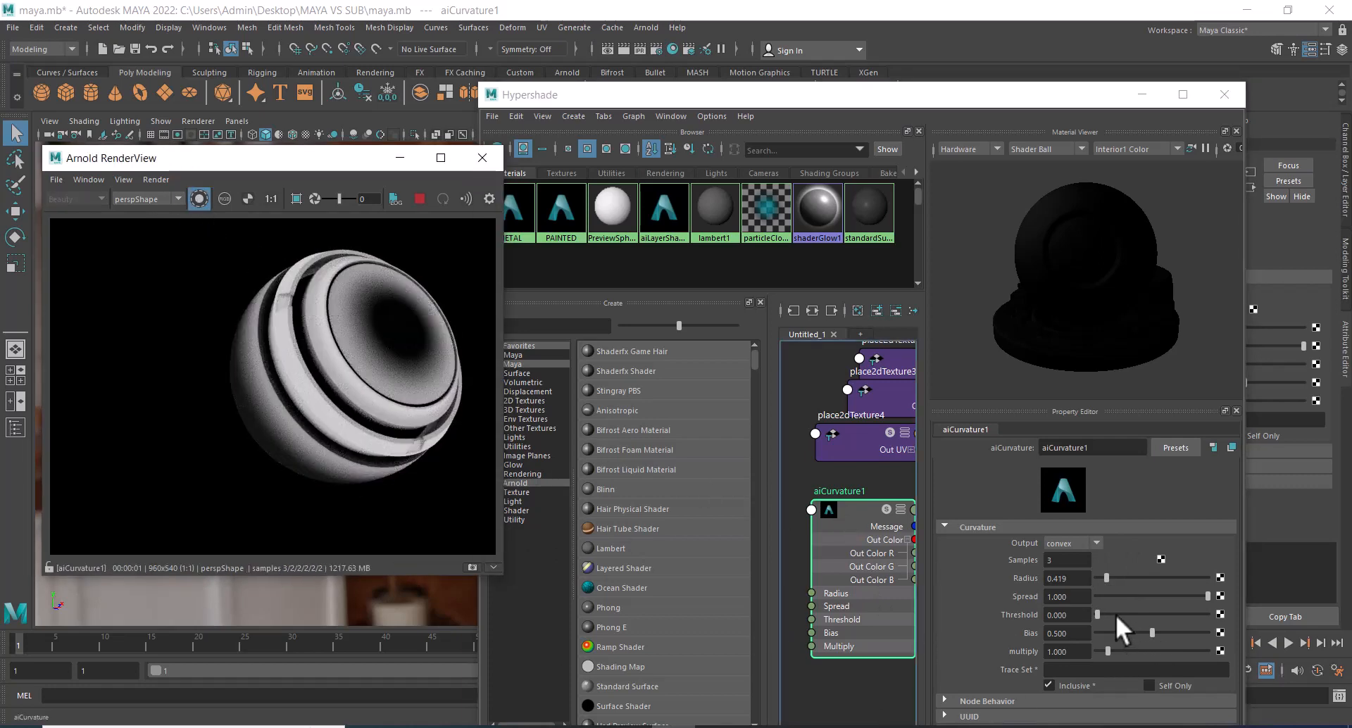
mouse_move(1105, 614)
left_mouse_down()
mouse_move(1142, 614)
mouse_move(1080, 614)
left_mouse_up()
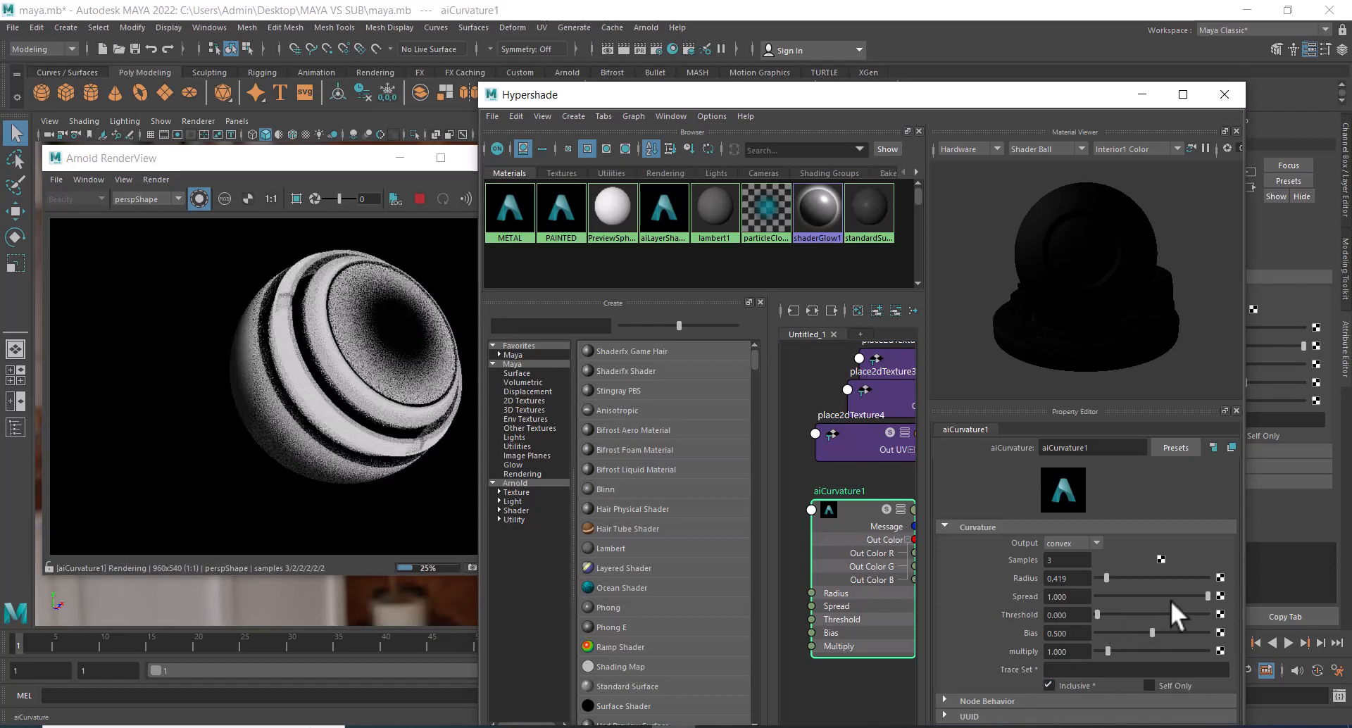
left_click_drag(1166, 597, 1178, 631)
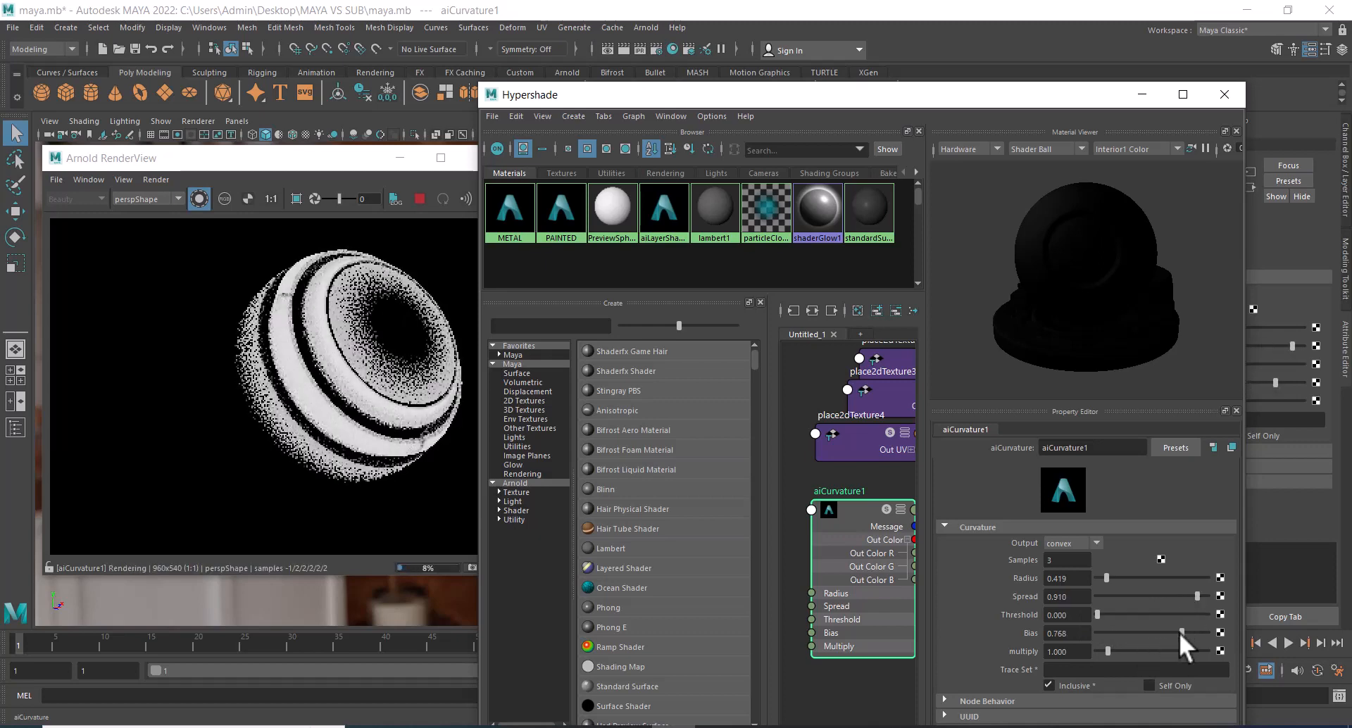
mouse_move(1099, 652)
left_mouse_down()
mouse_move(1141, 650)
mouse_move(1119, 650)
left_mouse_up()
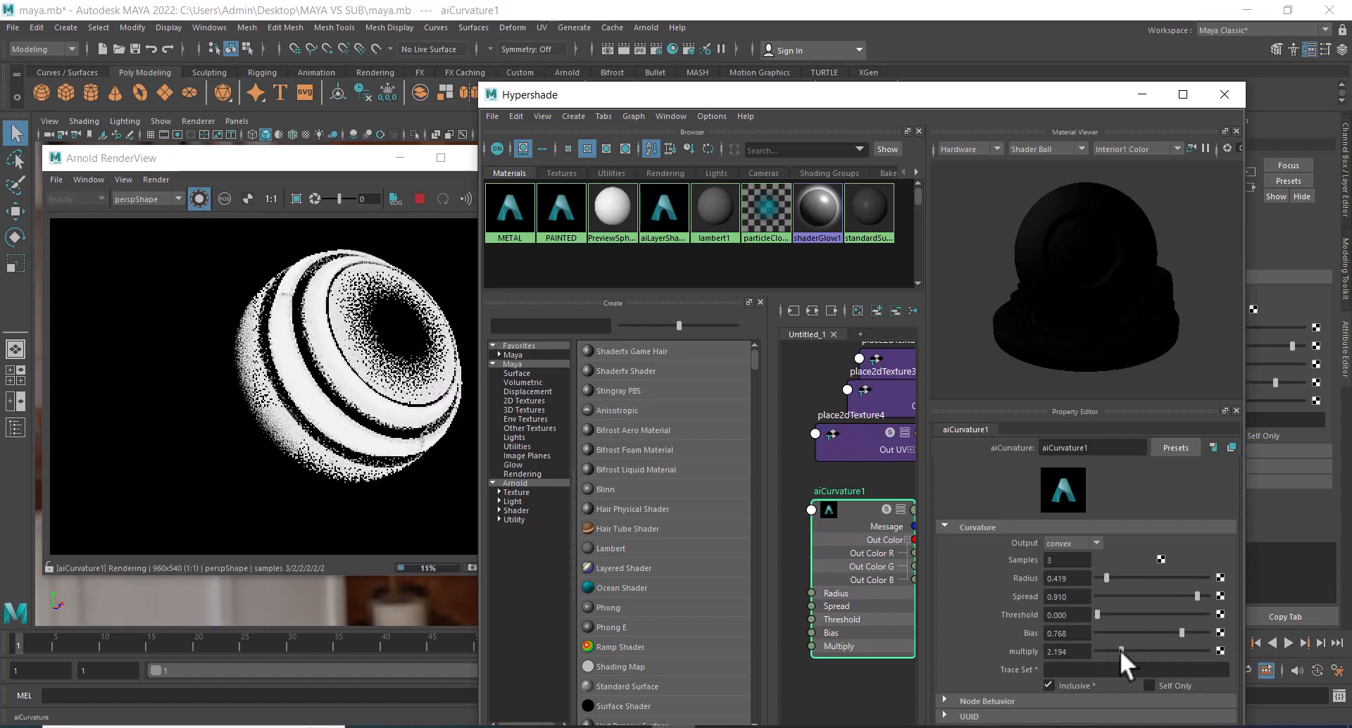
left_click(198, 196)
left_click(199, 196)
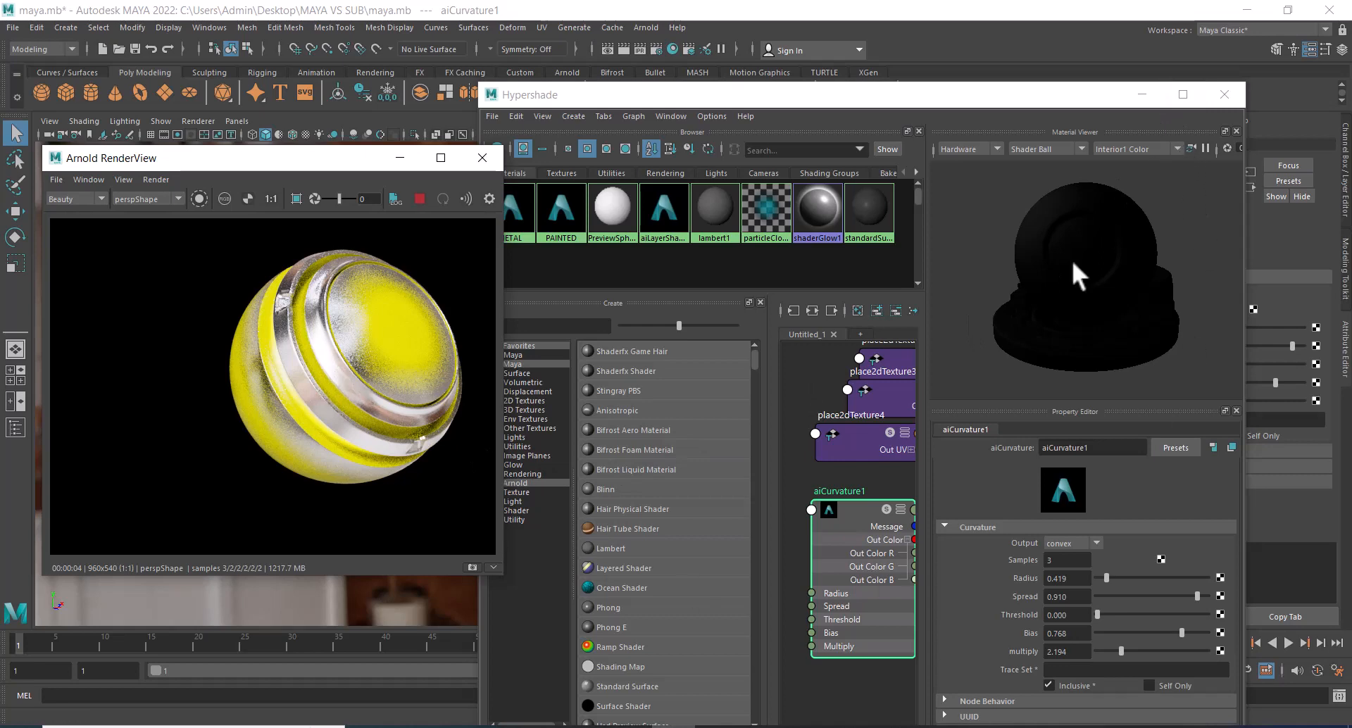
Map a new File texture to the Base Color of PAINTED, the Layer 1 input of aiLayerShader1.
left_click(1183, 95)
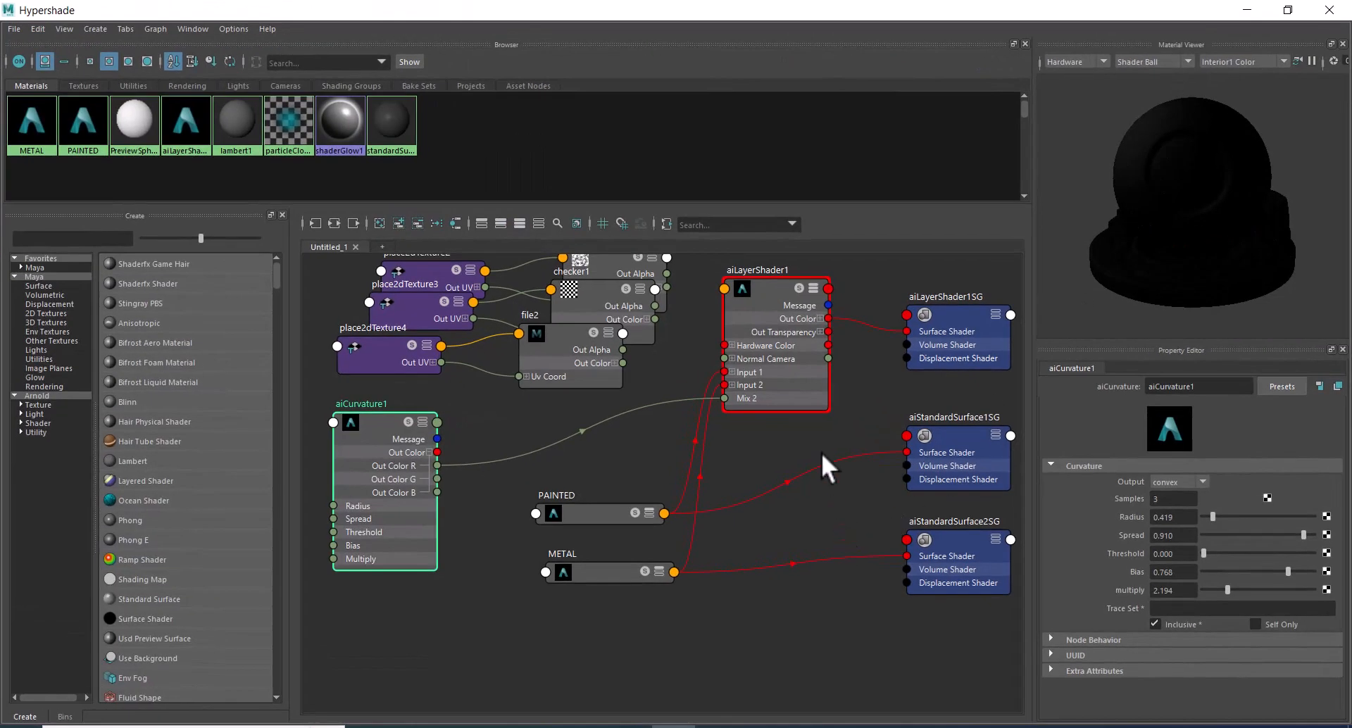
left_click(777, 289)
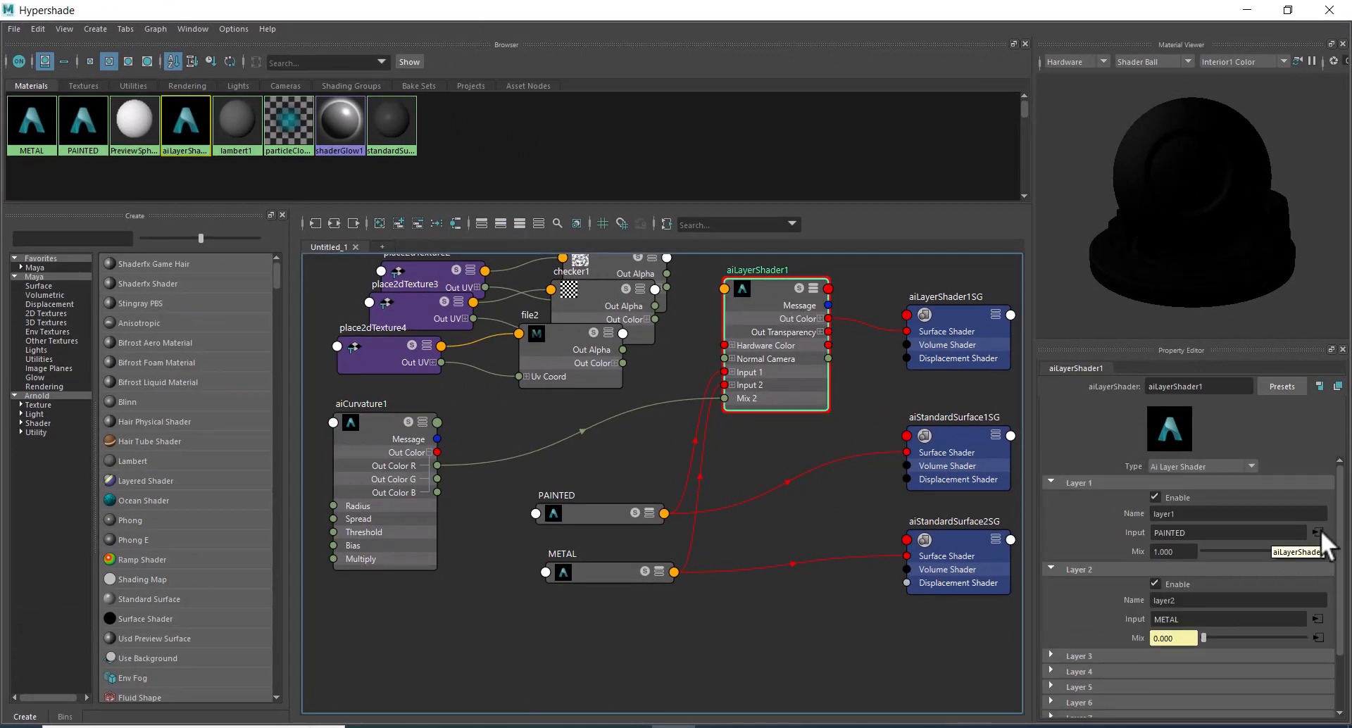
left_click(1318, 533)
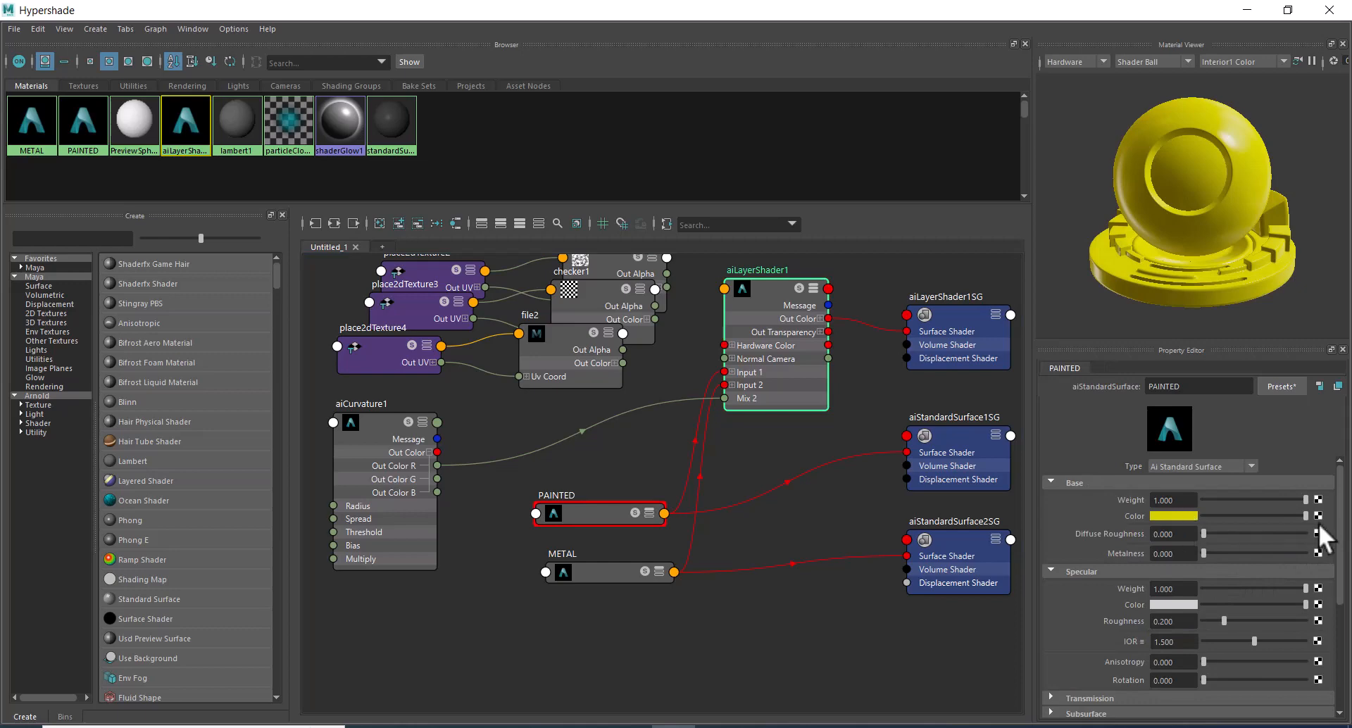
left_click(1319, 516)
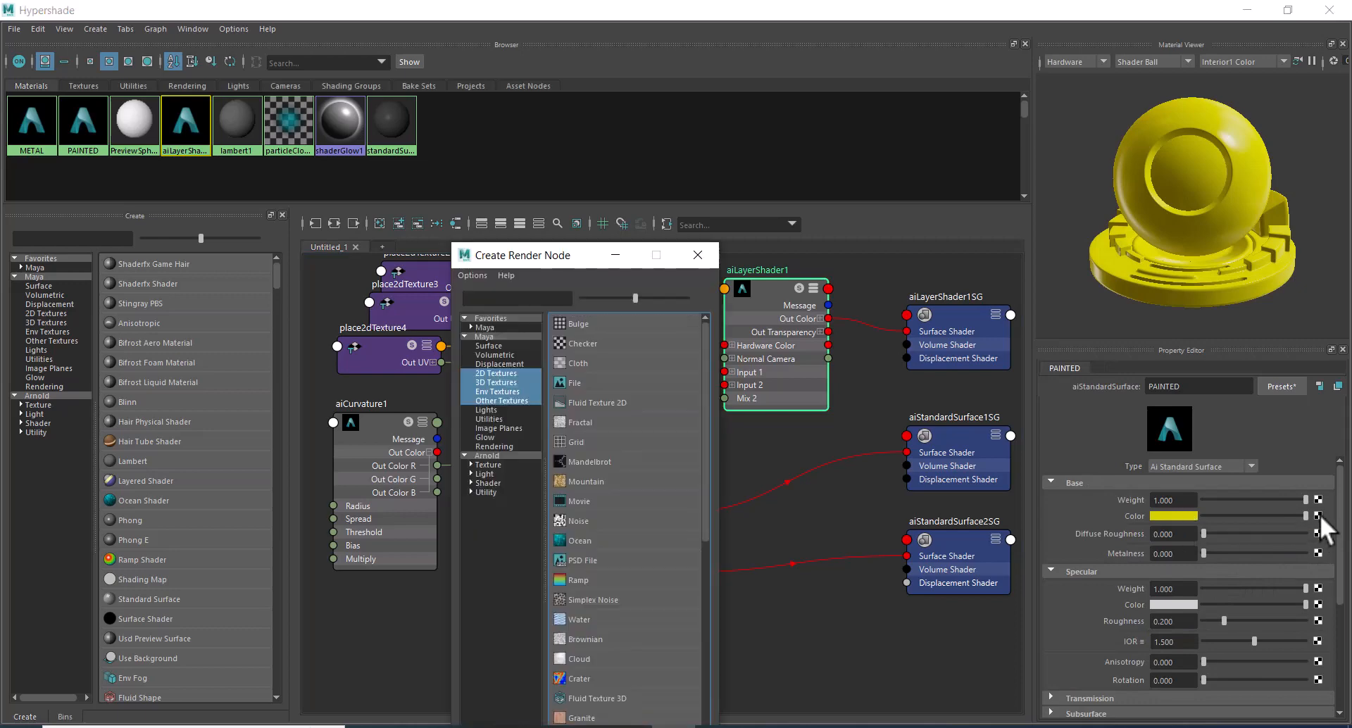
left_click(582, 380)
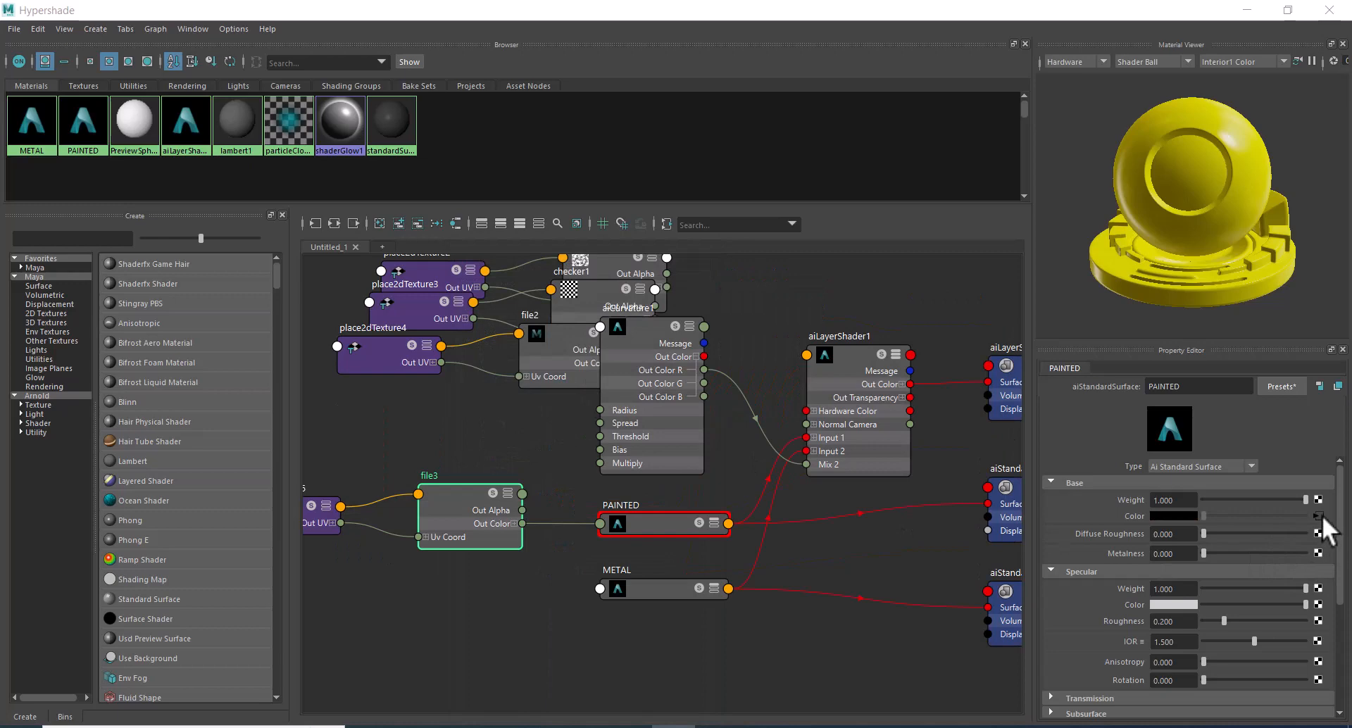
Load rust.jpg from the MAYA VS SUB folder into file3 and check the sphere in the live render.
left_click(426, 513)
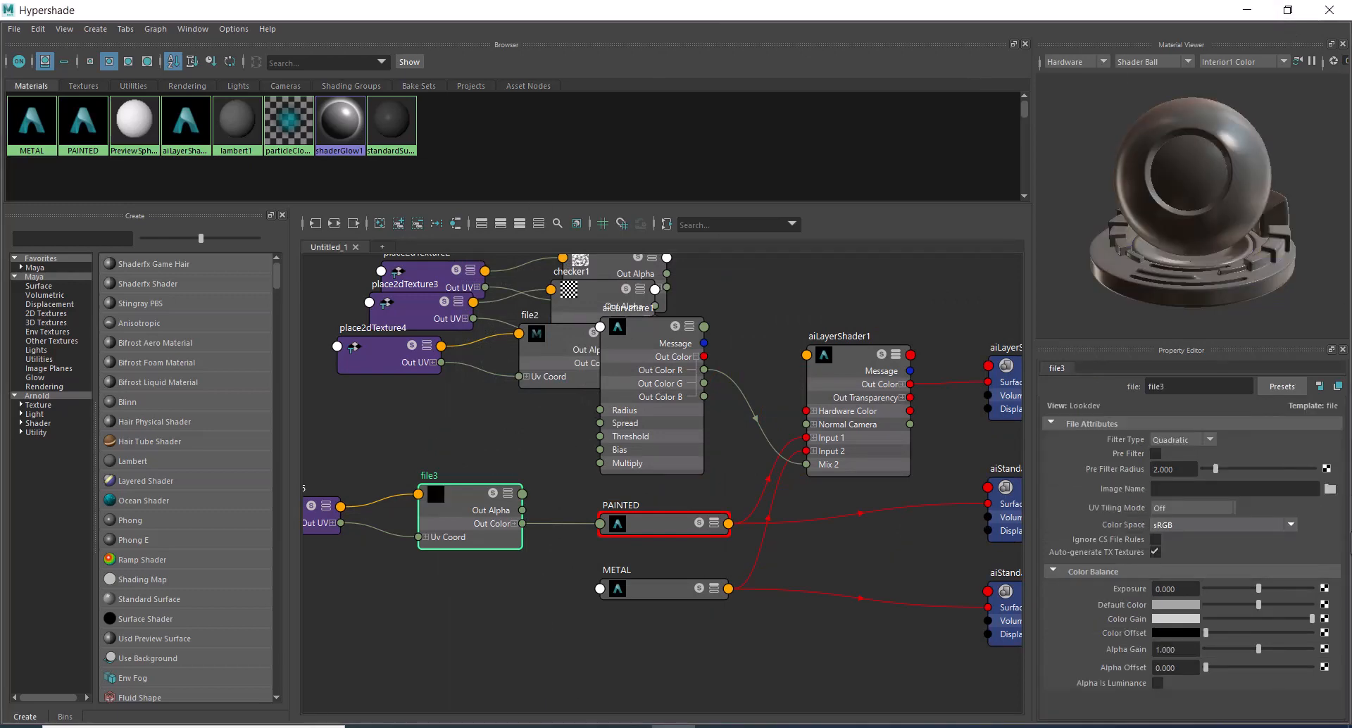
left_click(1330, 488)
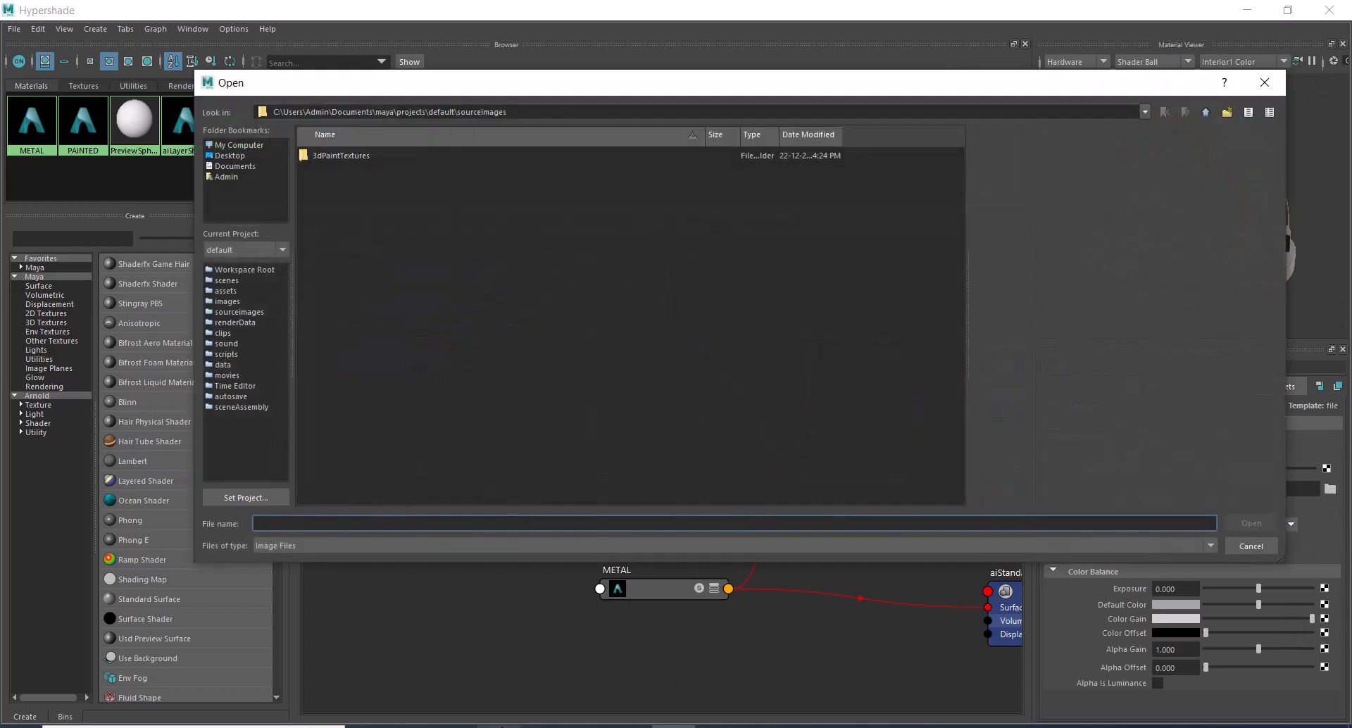
left_click(374, 726)
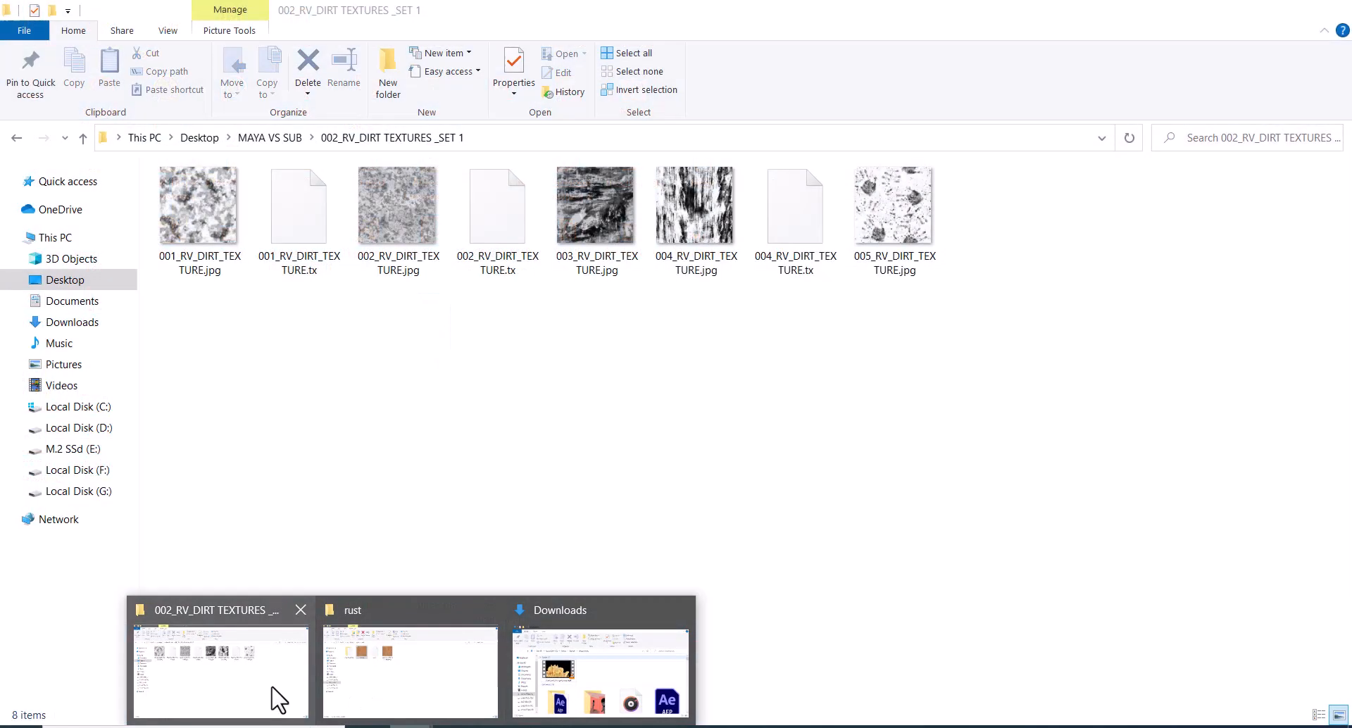
left_click(272, 697)
left_click(285, 139)
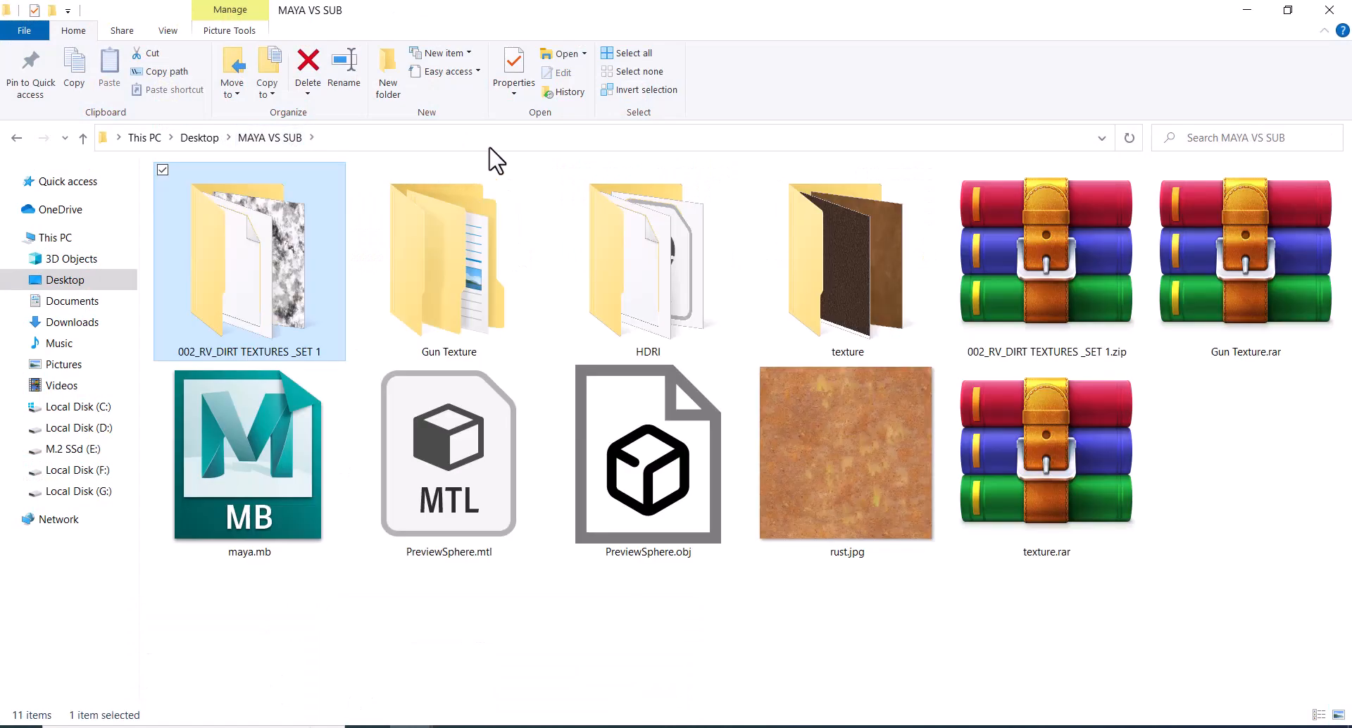
left_click(488, 141)
key("ctrl+c")
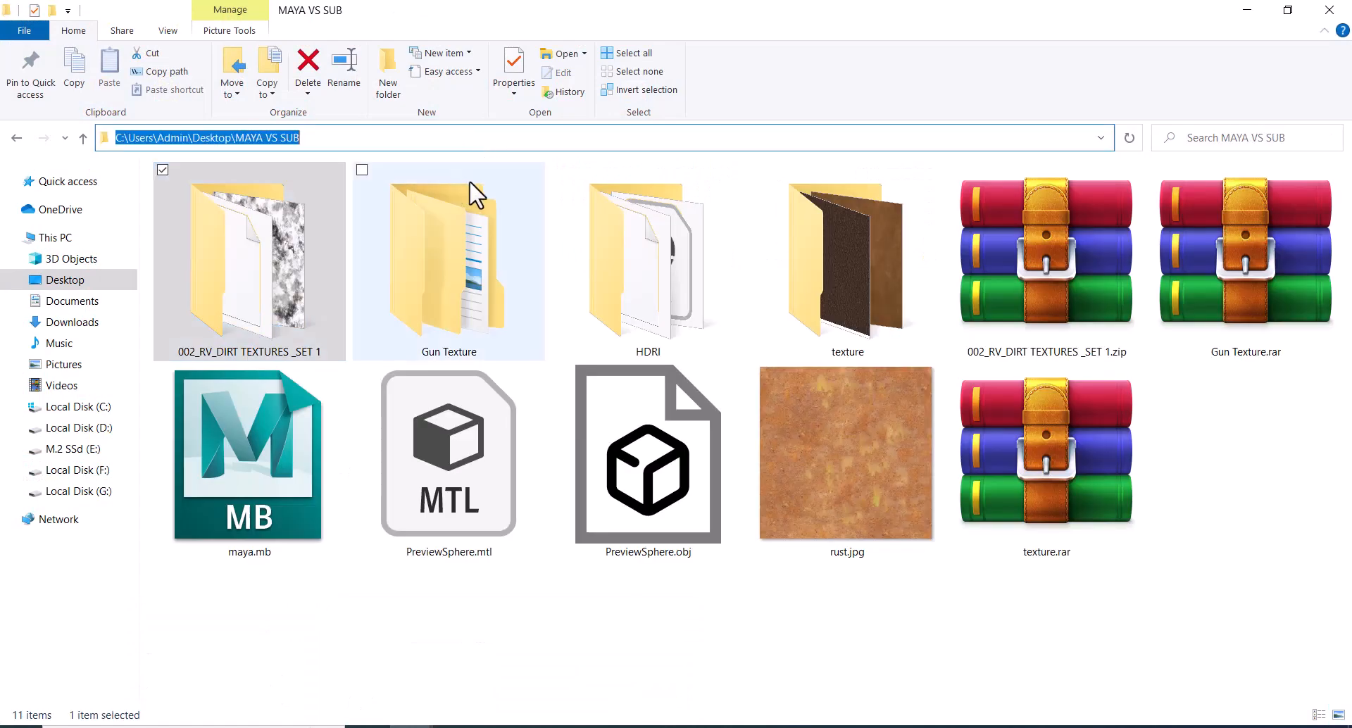
left_click(1248, 11)
left_click(634, 523)
key("ctrl+v")
key("Return")
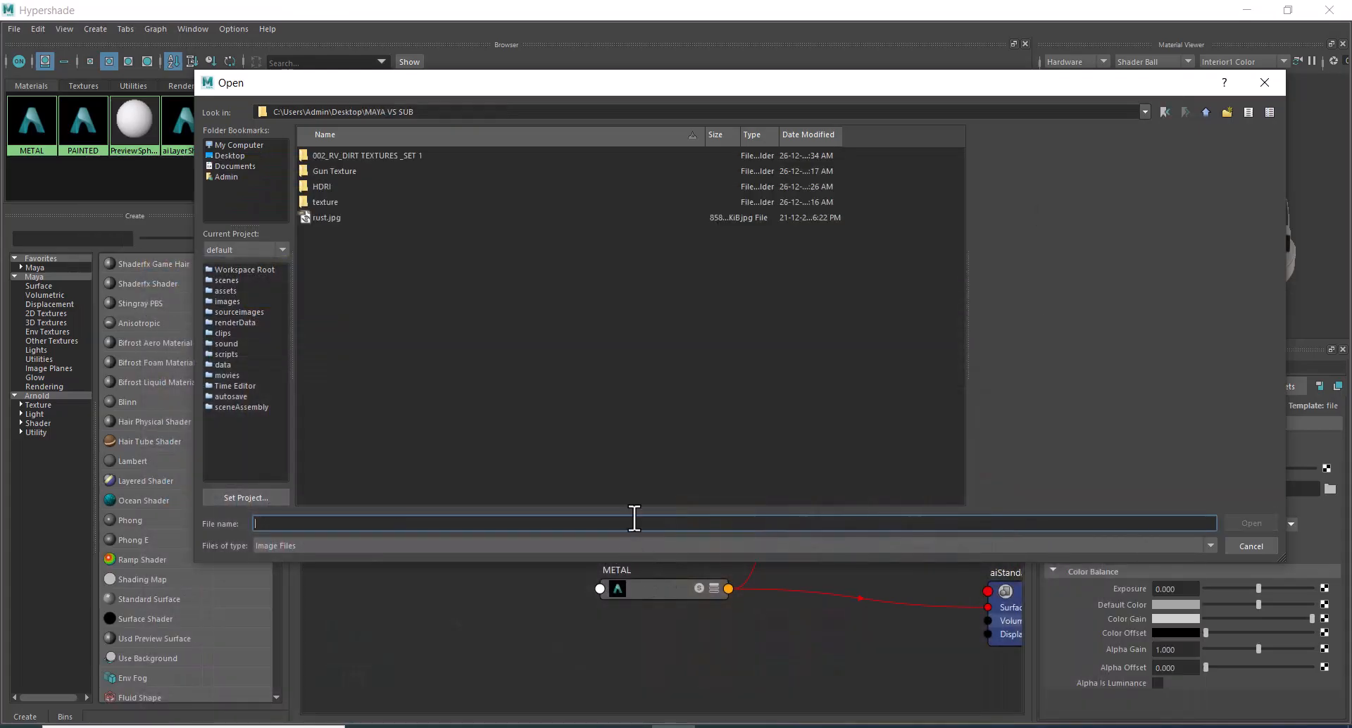
double_click(328, 218)
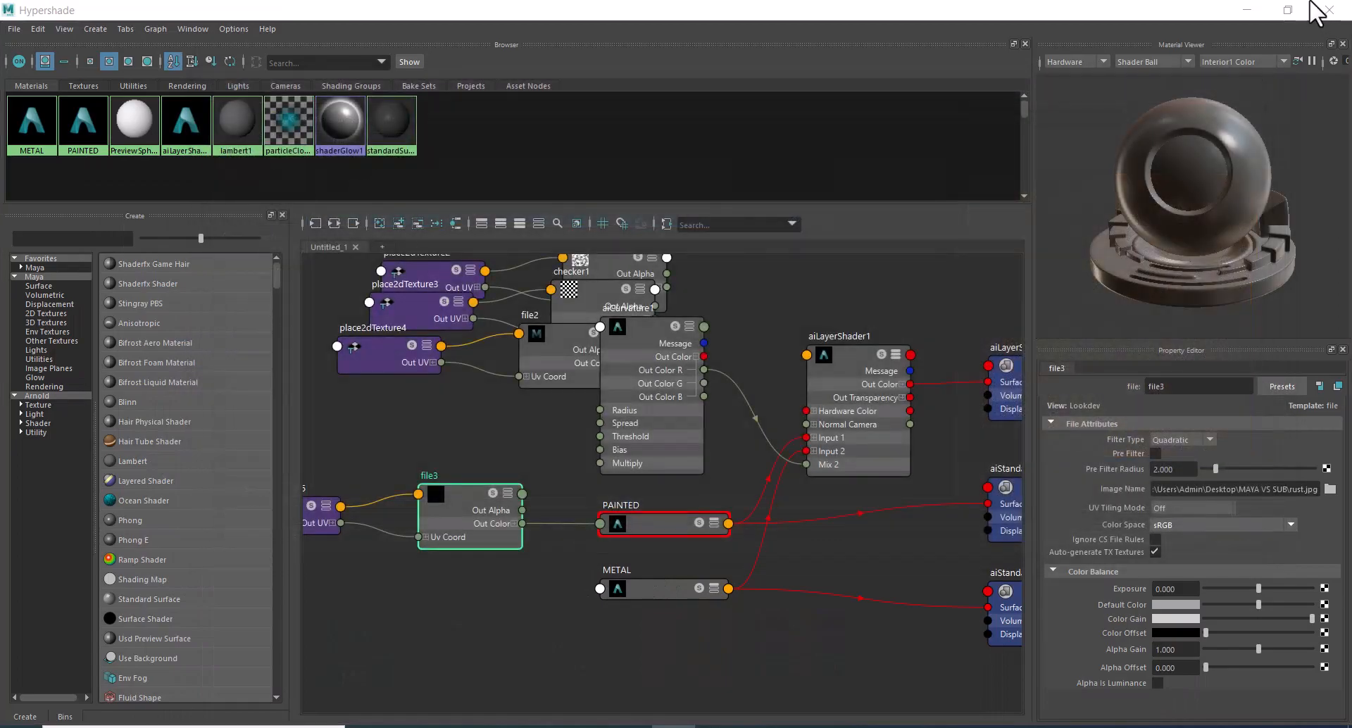
left_click(1289, 11)
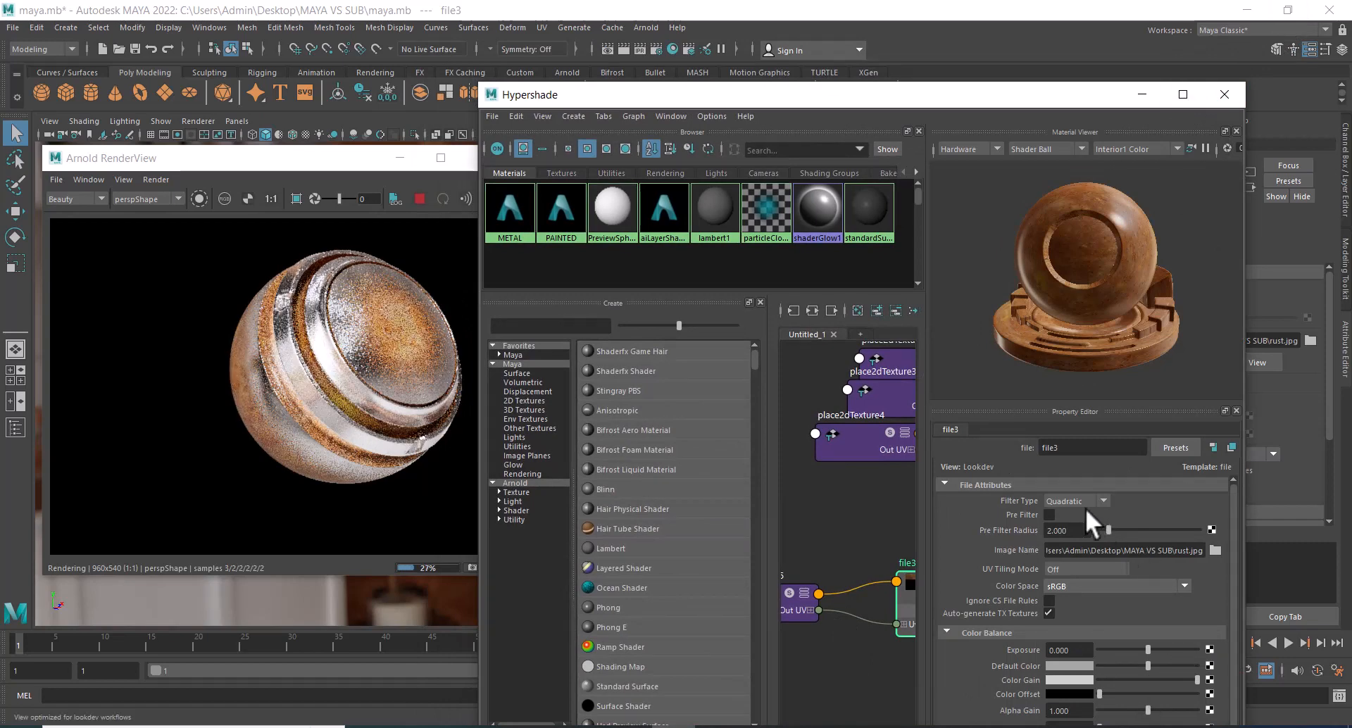
Set the Repeat UV of place2dTexture5, the placement node of the rust texture, to 5 by 5 and check the render.
left_click(1183, 95)
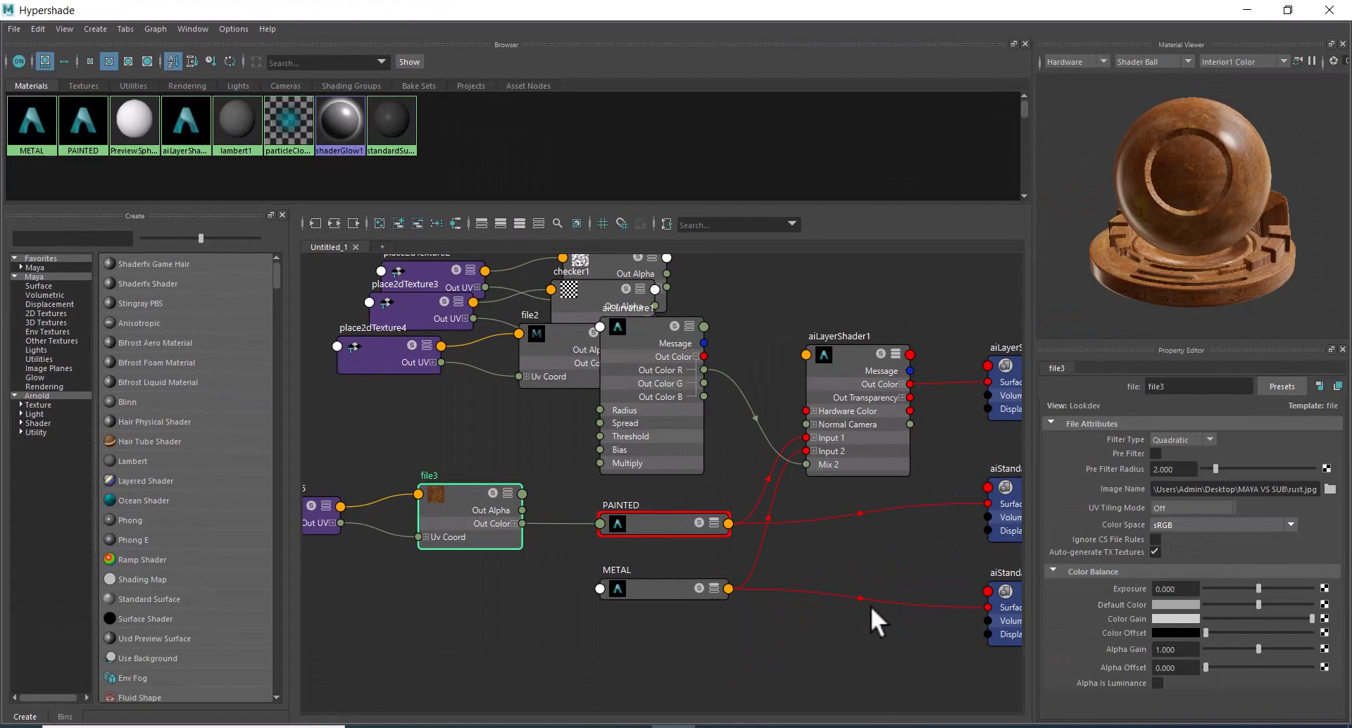
middle_click_drag(424, 607, 550, 581, "alt")
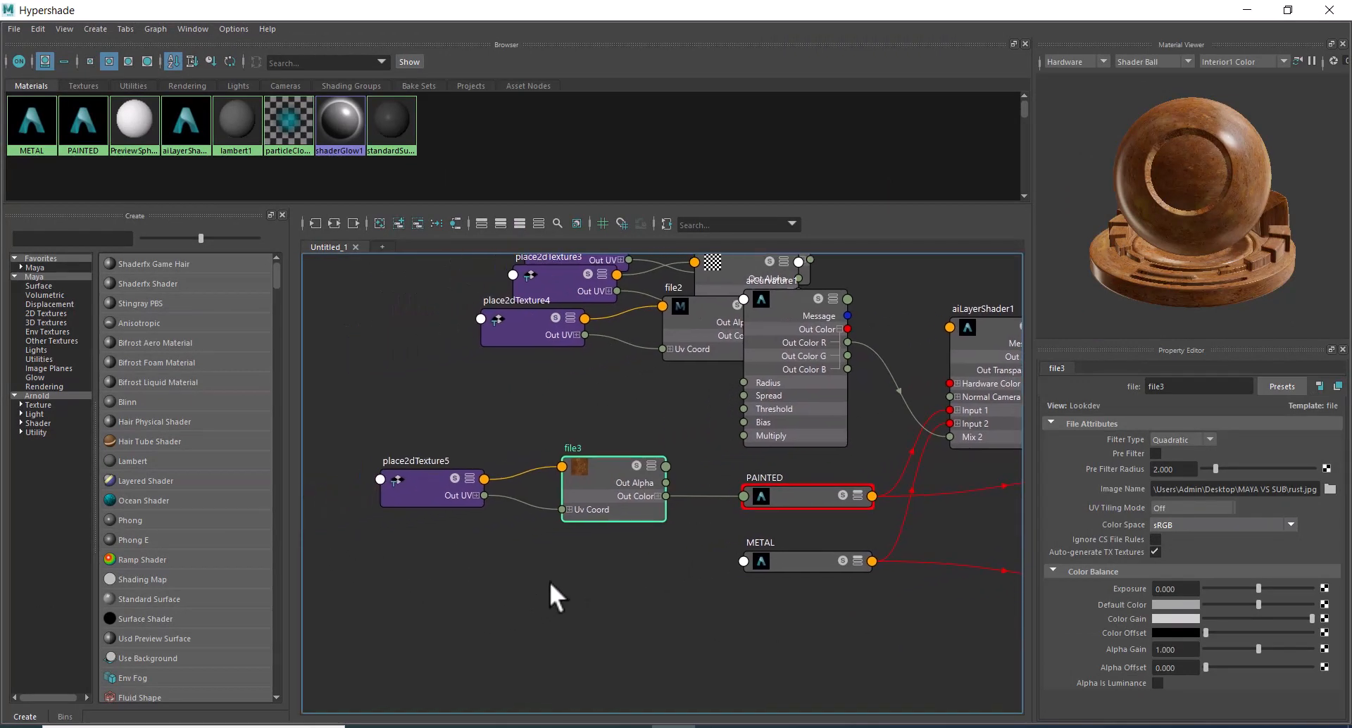
left_click(408, 483)
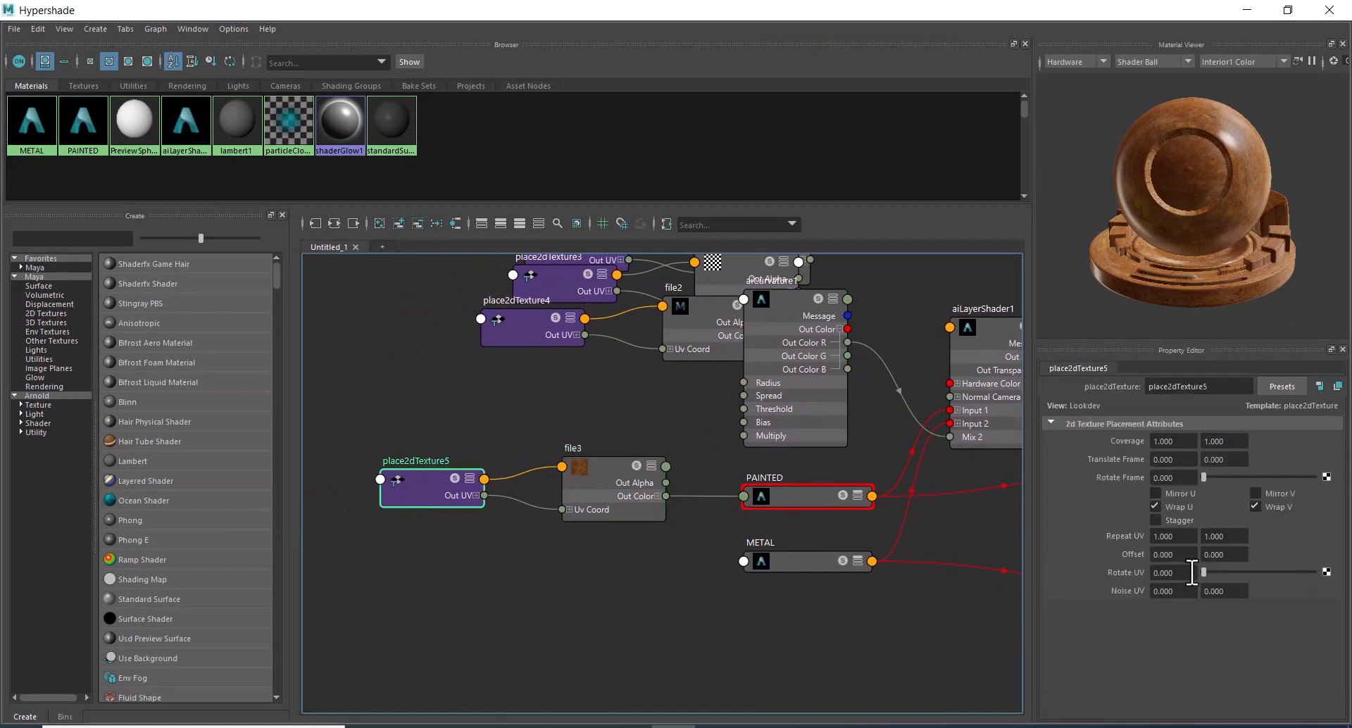
left_click(1191, 537)
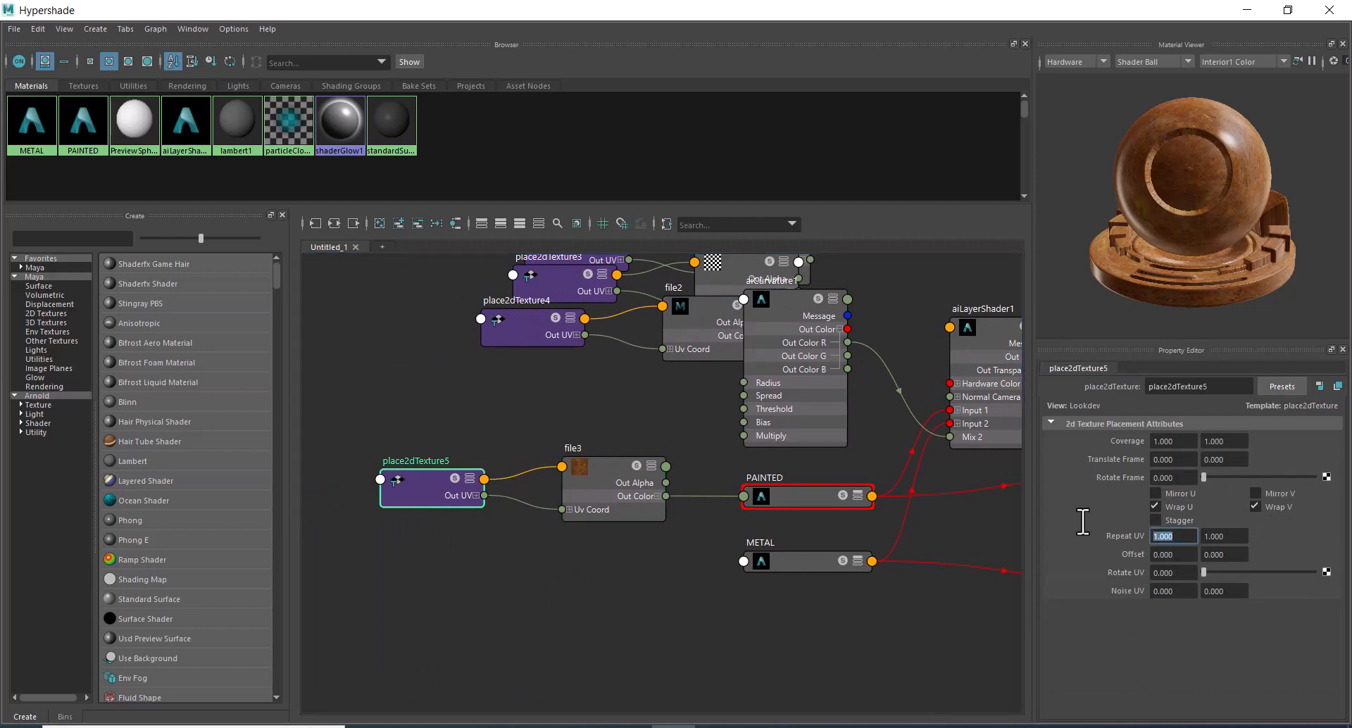
type("5")
key("Tab")
type("5")
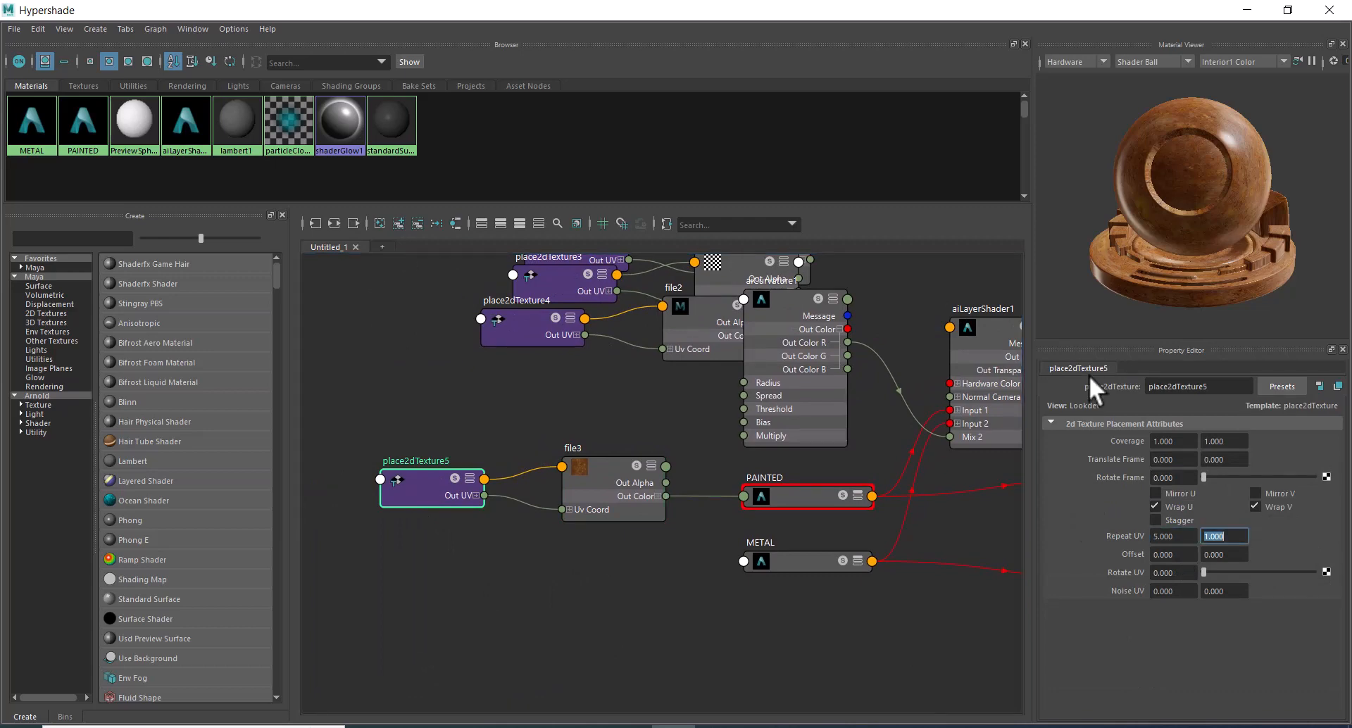
key("Return")
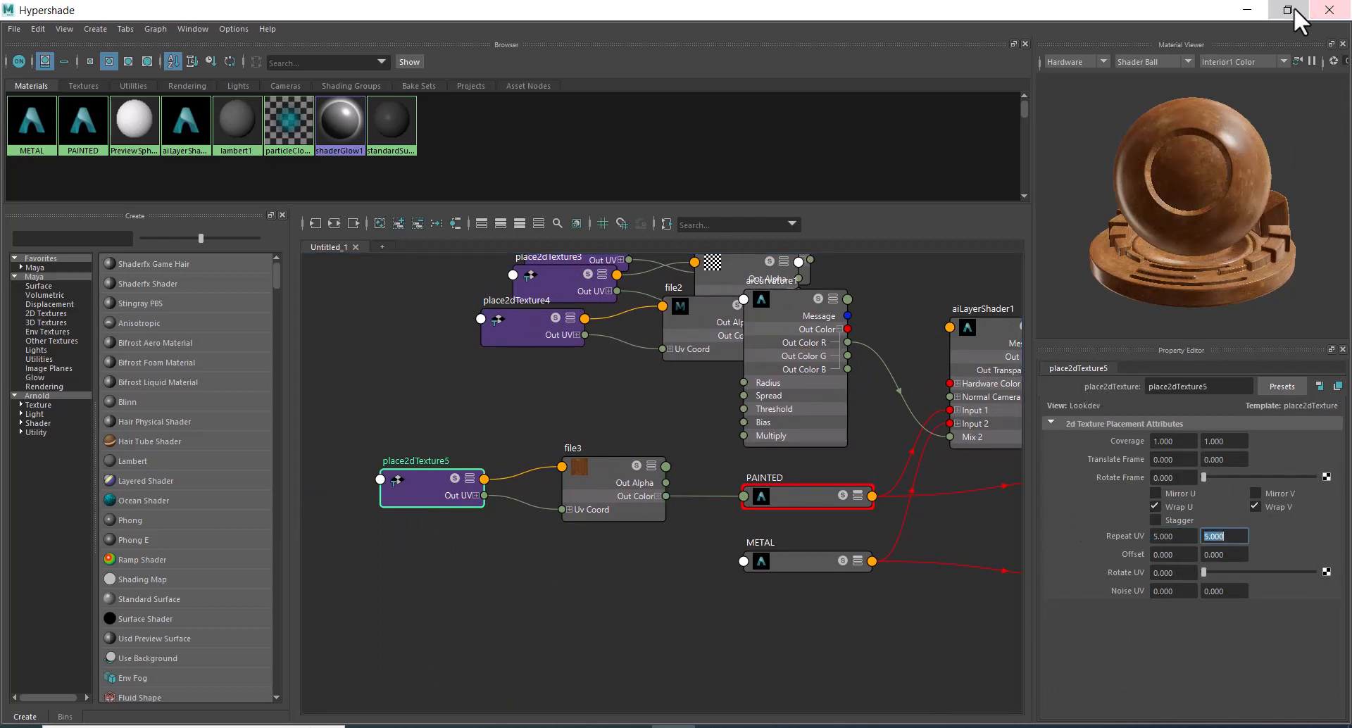
left_click(1288, 10)
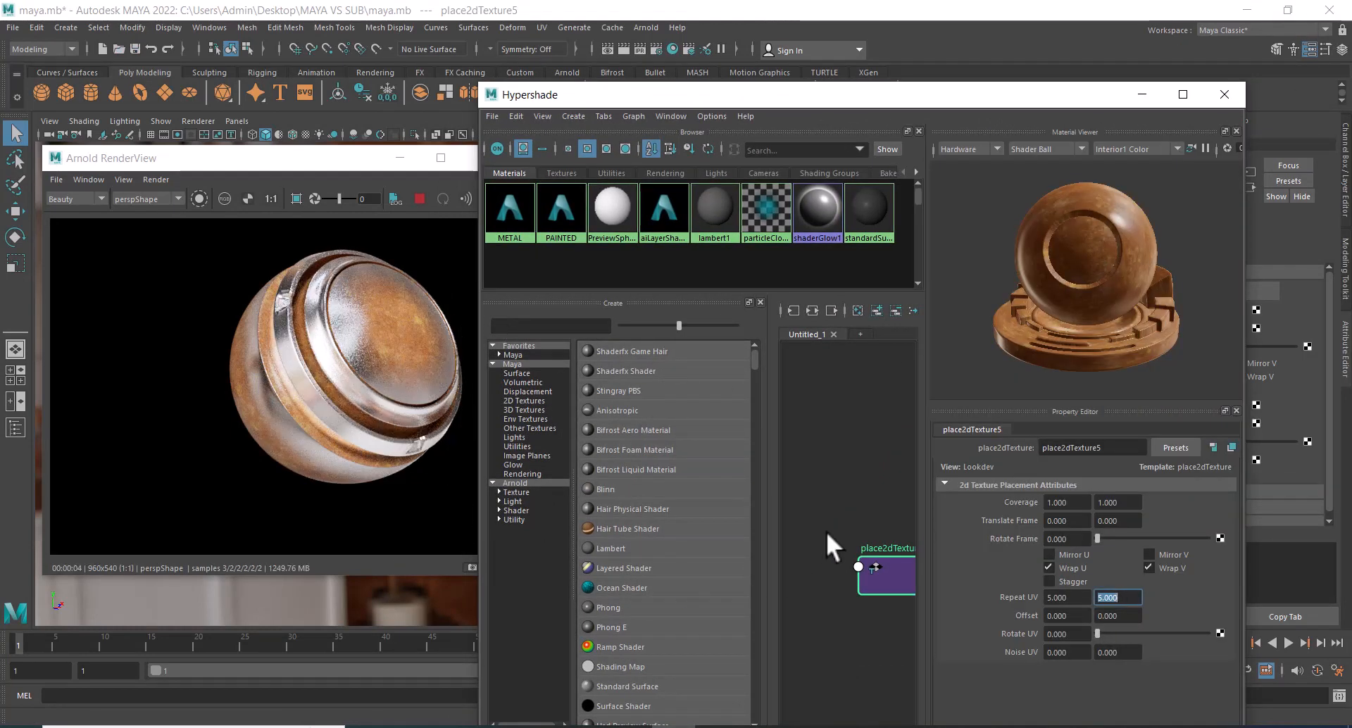
left_click(1183, 94)
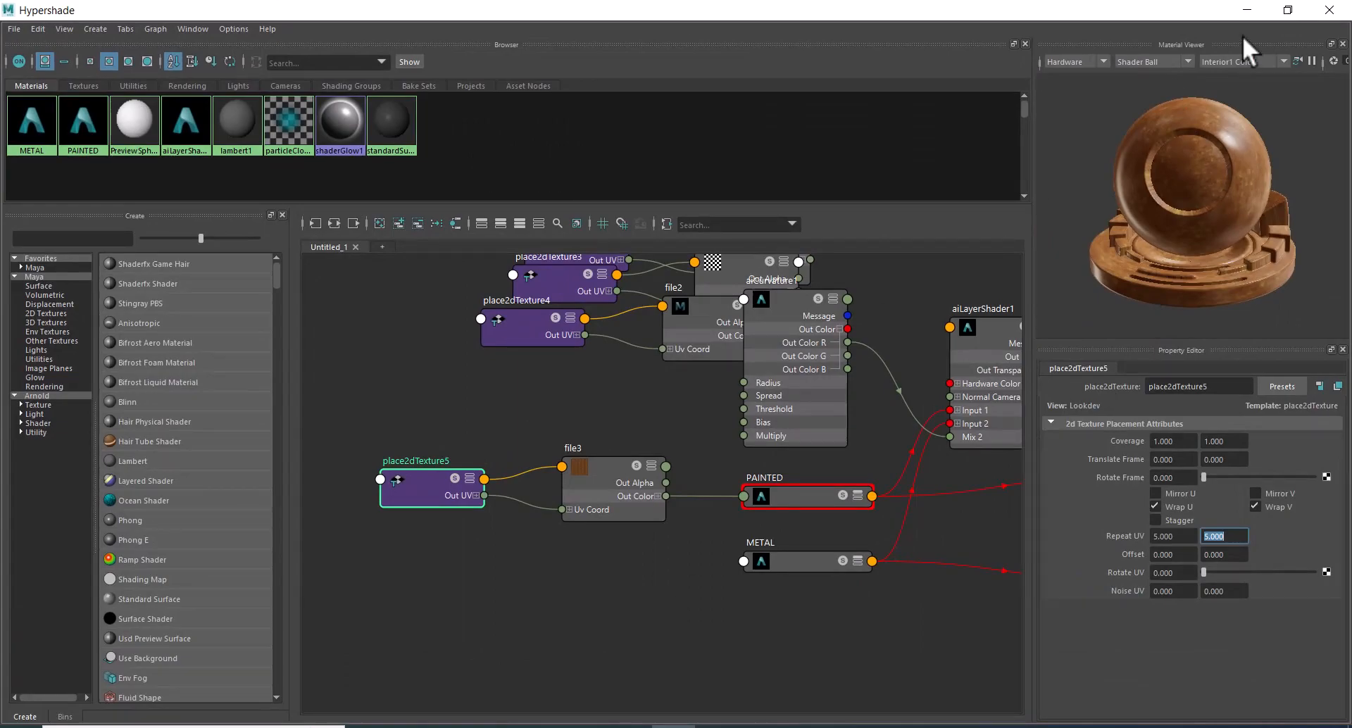
left_click(1288, 9)
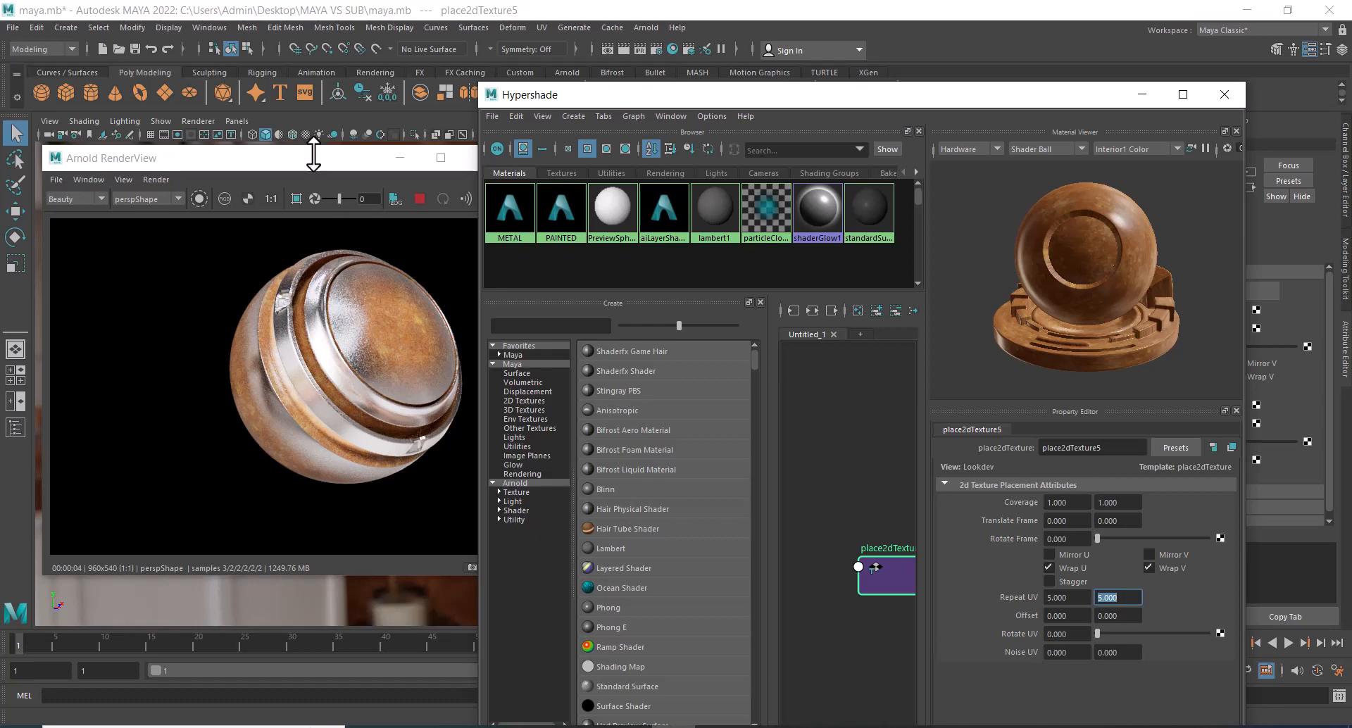
Enlarge the Arnold RenderView window and save the rendered image as BASIC in the MAYA VS SUB folder on the Desktop.
left_click(418, 420)
left_click_drag(501, 573, 744, 601)
left_click(58, 182)
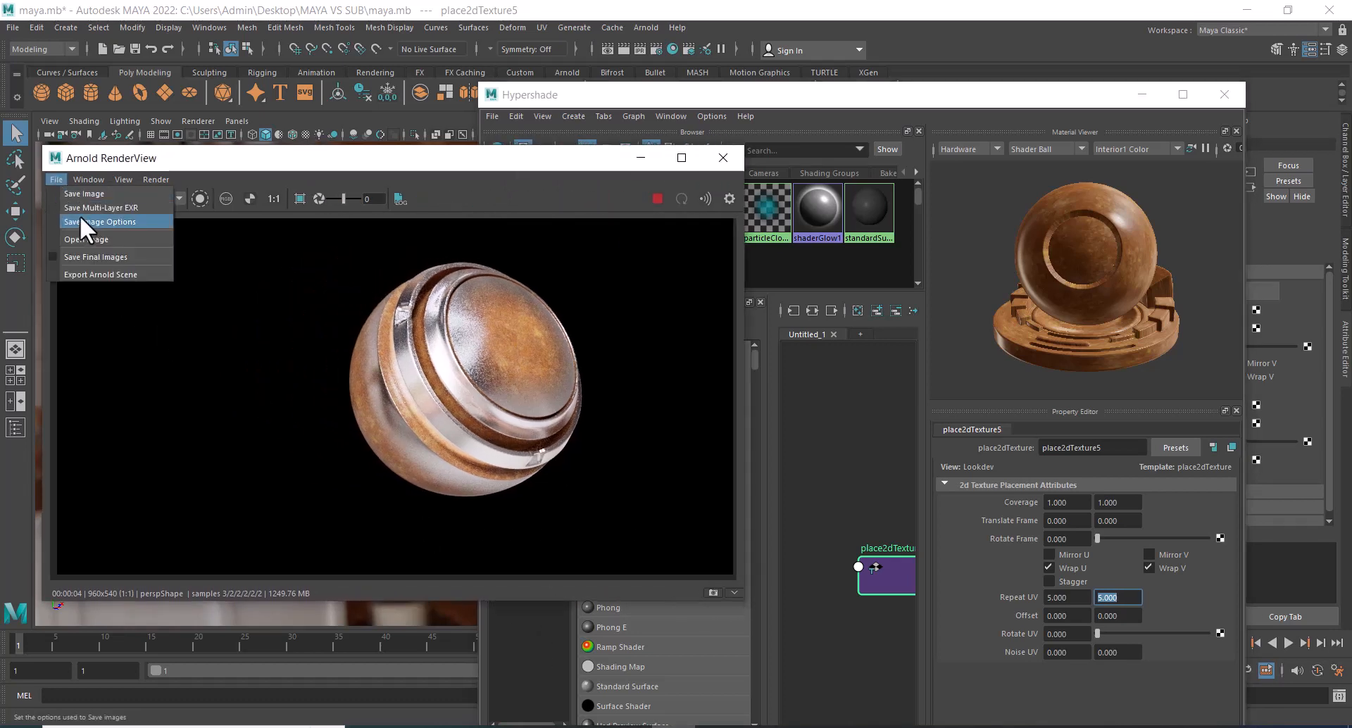
left_click(82, 193)
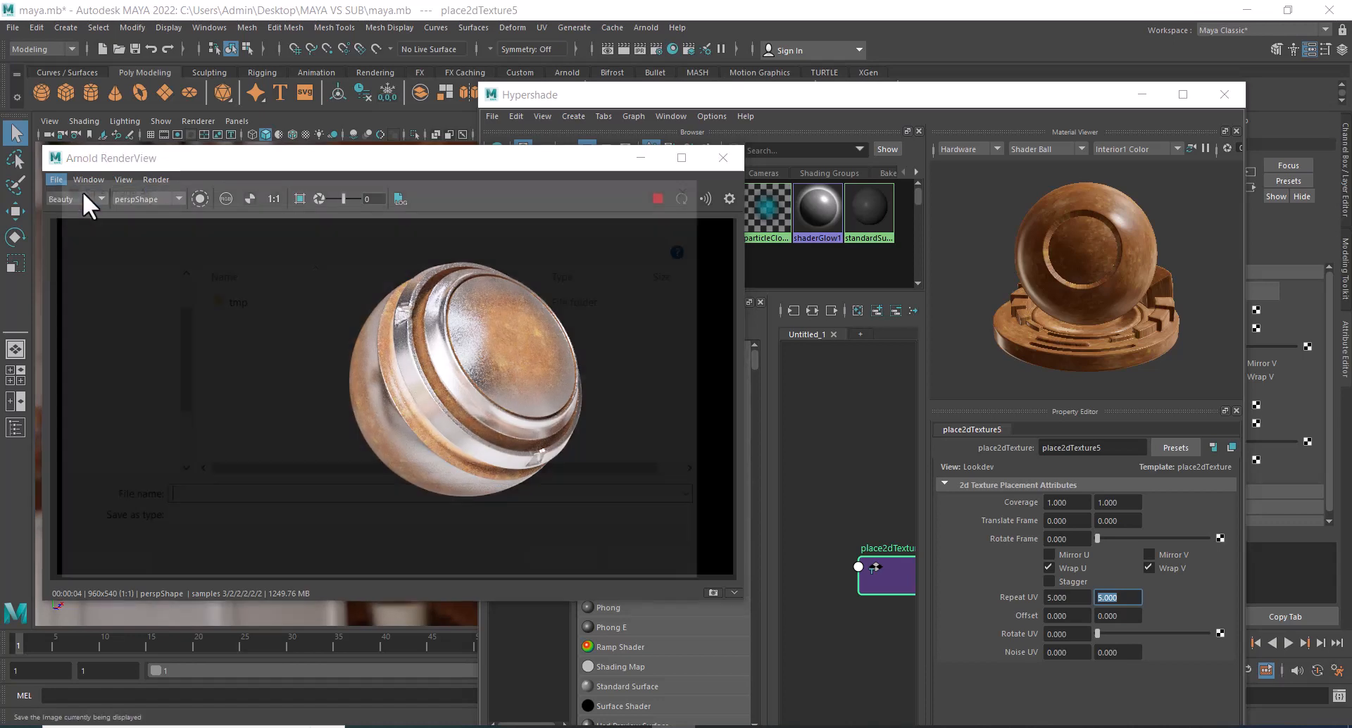
scroll(162, 380, "up", 2)
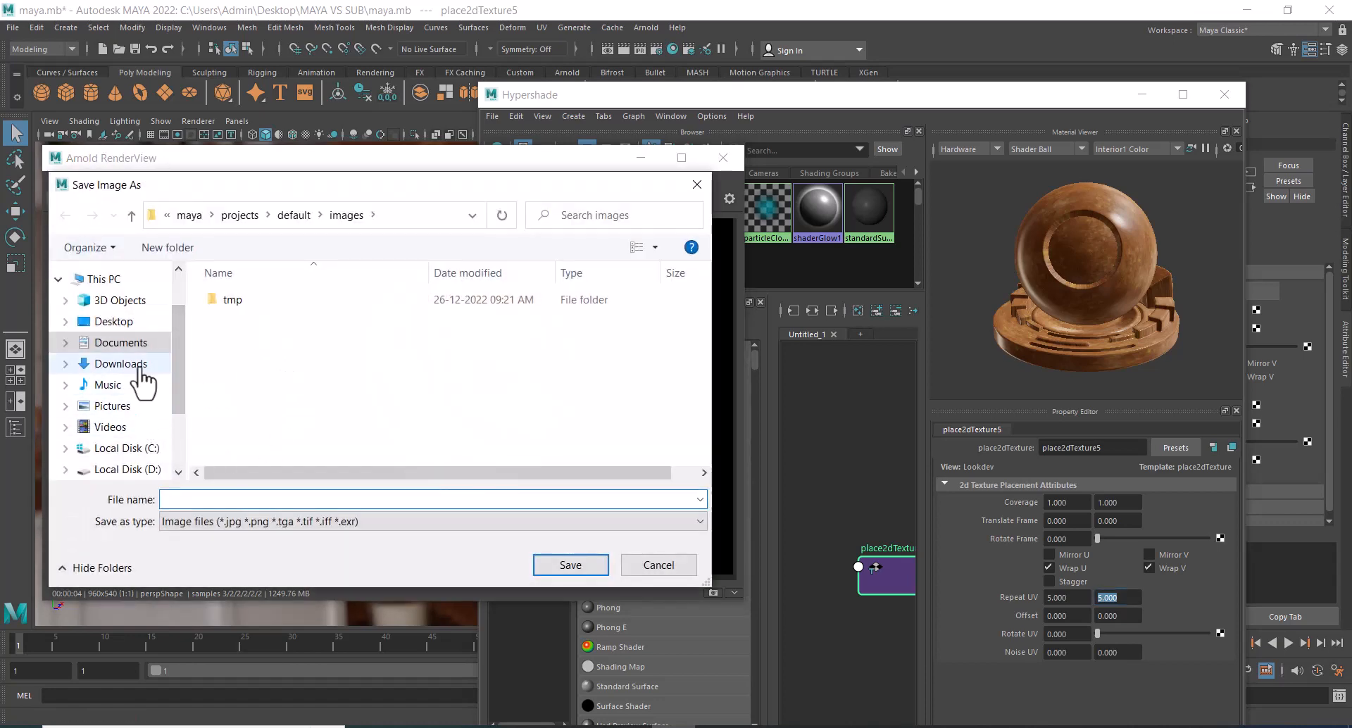
left_click(144, 384)
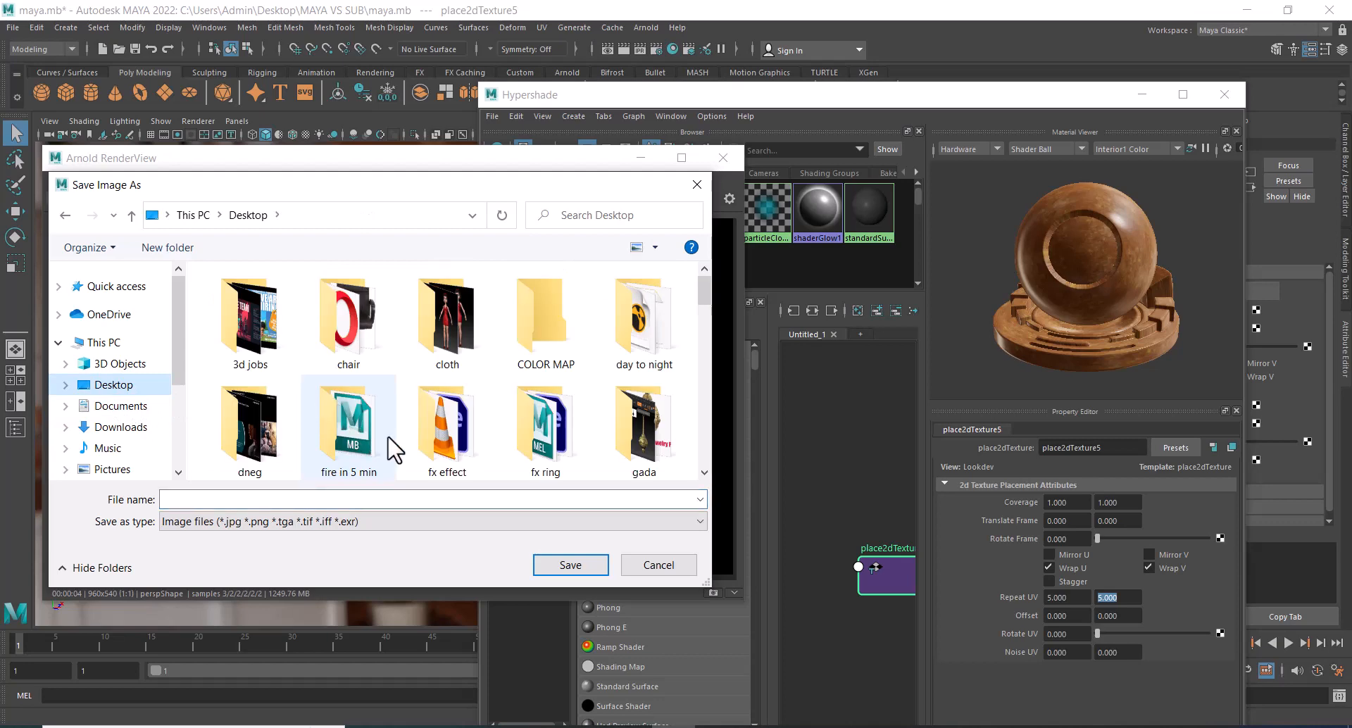
left_click(366, 445)
key("m")
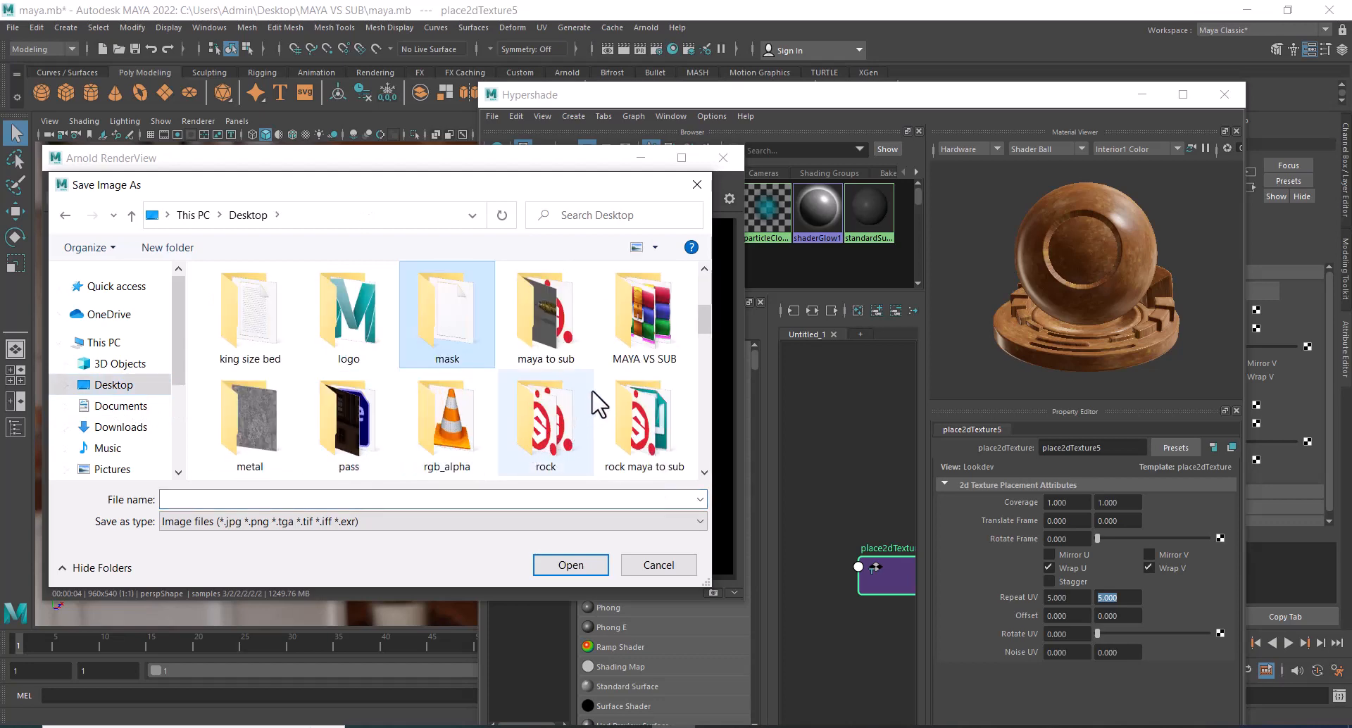
double_click(660, 355)
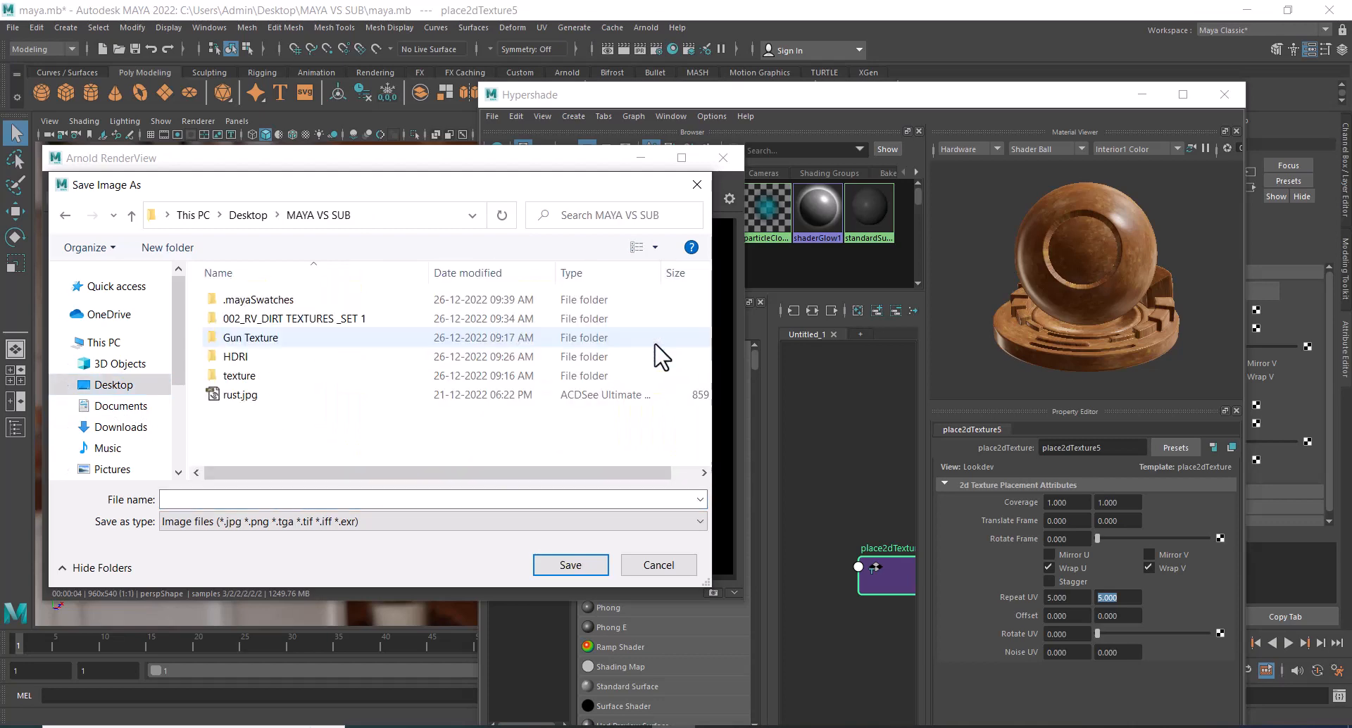
left_click(310, 501)
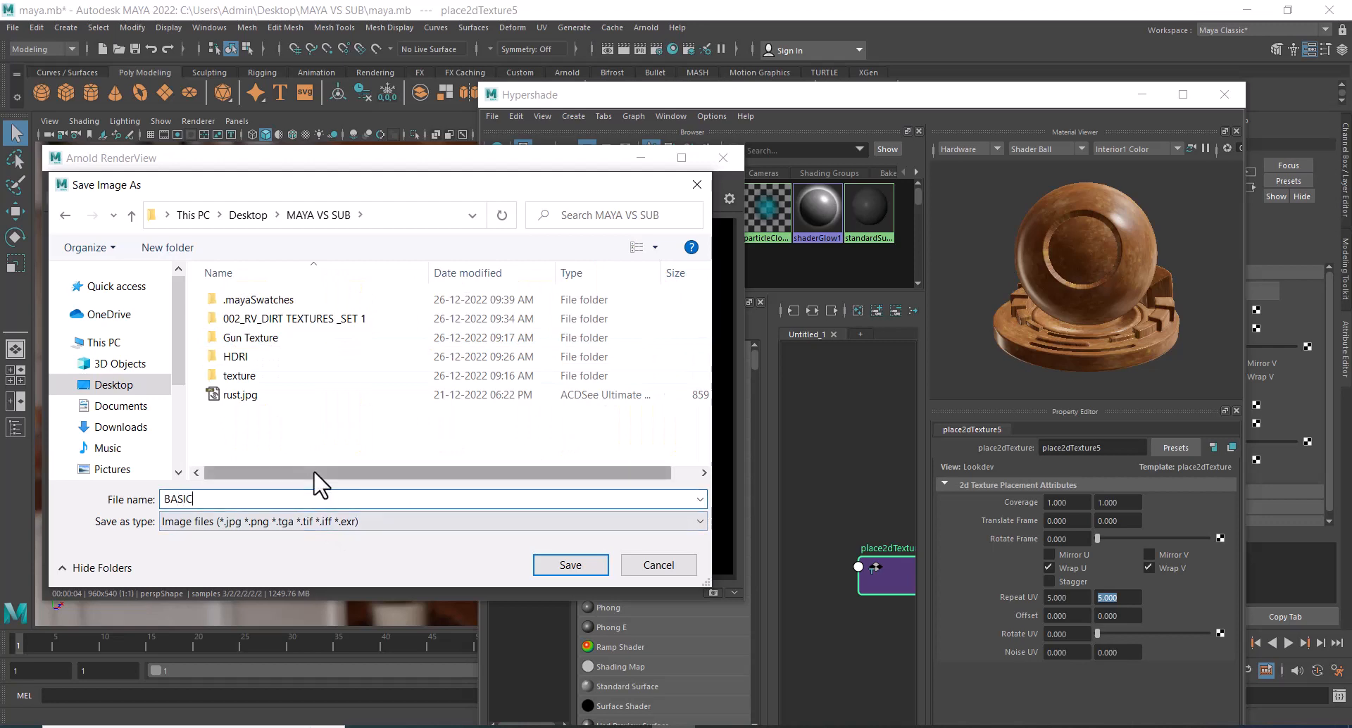
key("Return")
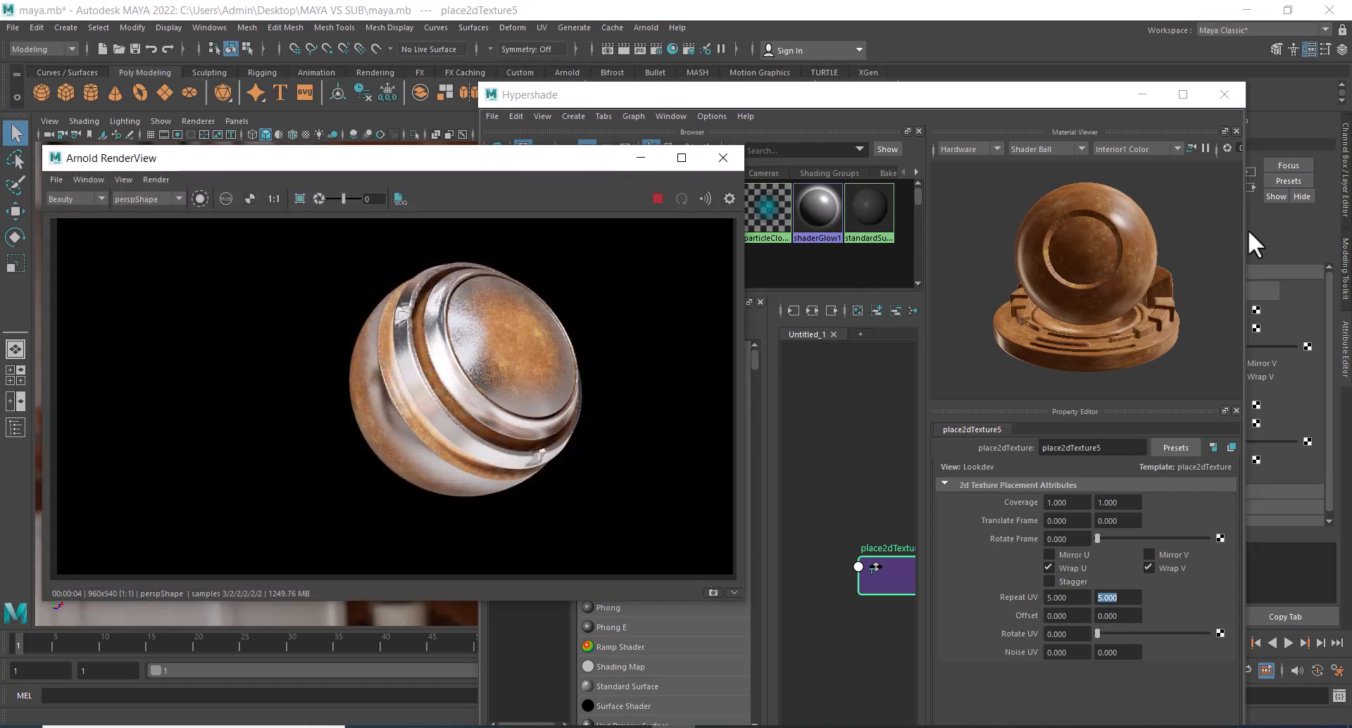
Break the rust texture's connection to the Base Color of PAINTED, the Layer 1 input of aiLayerShader1.
left_click_drag(1114, 96, 1056, 3)
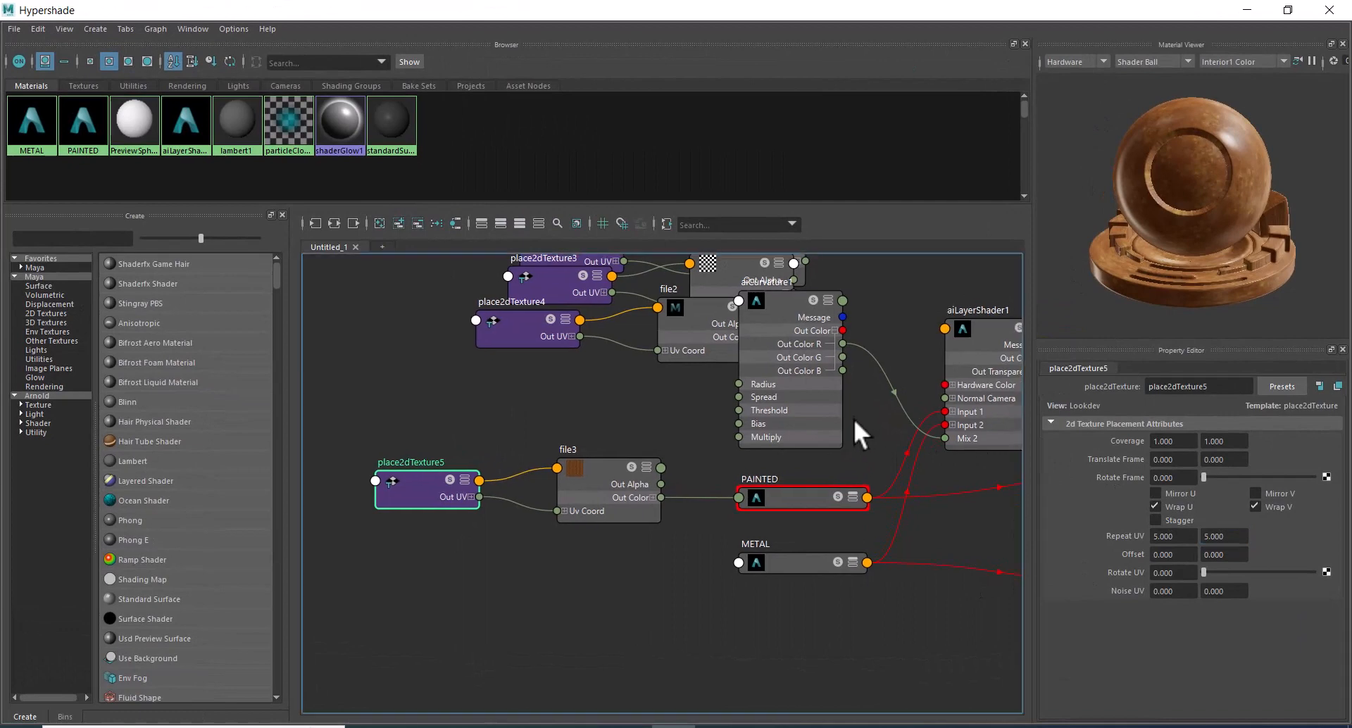
middle_click_drag(853, 418, 658, 466, "alt")
left_click(788, 367)
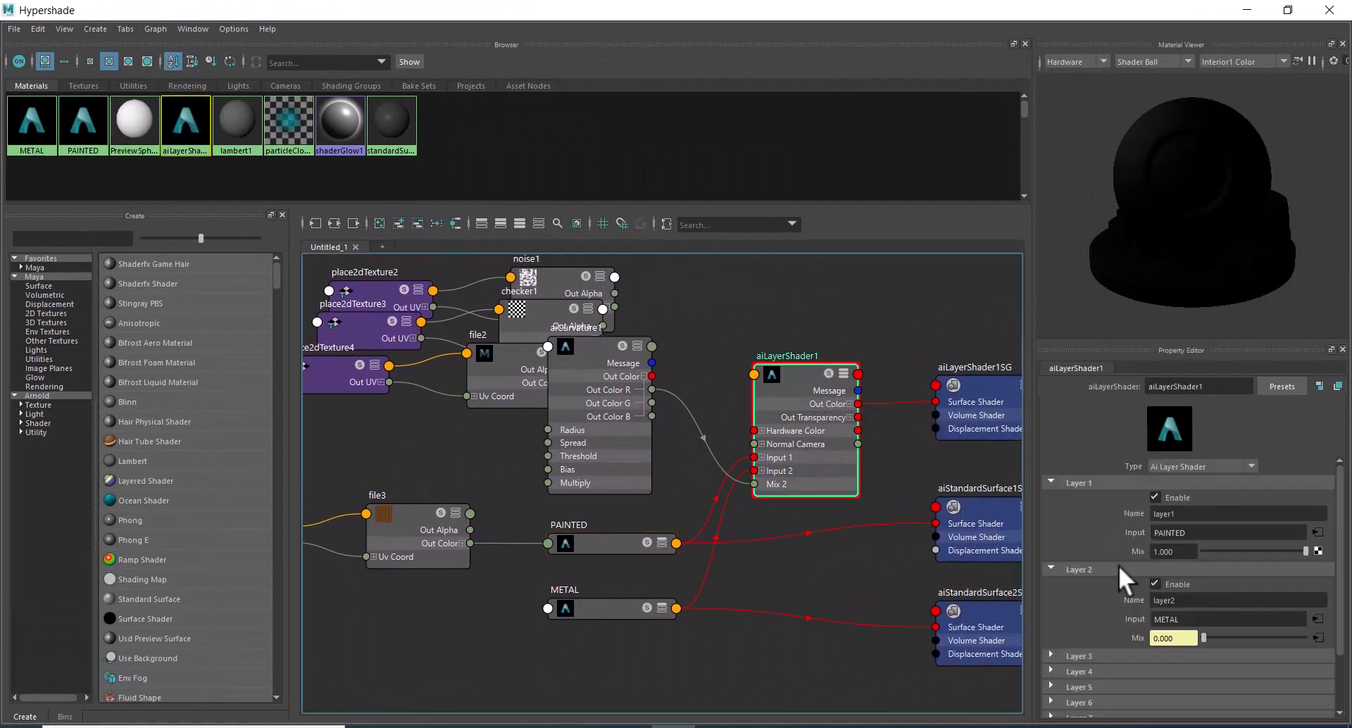
left_click(1317, 533)
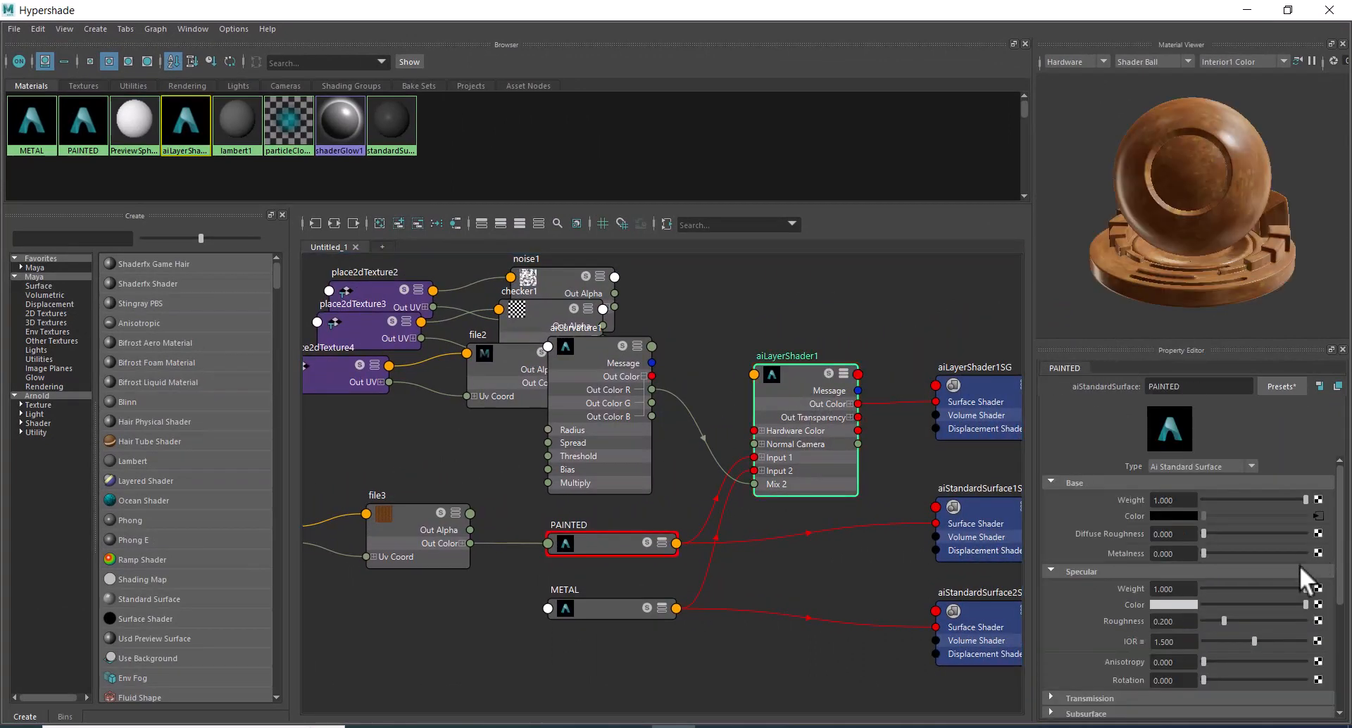
right_click(1132, 518)
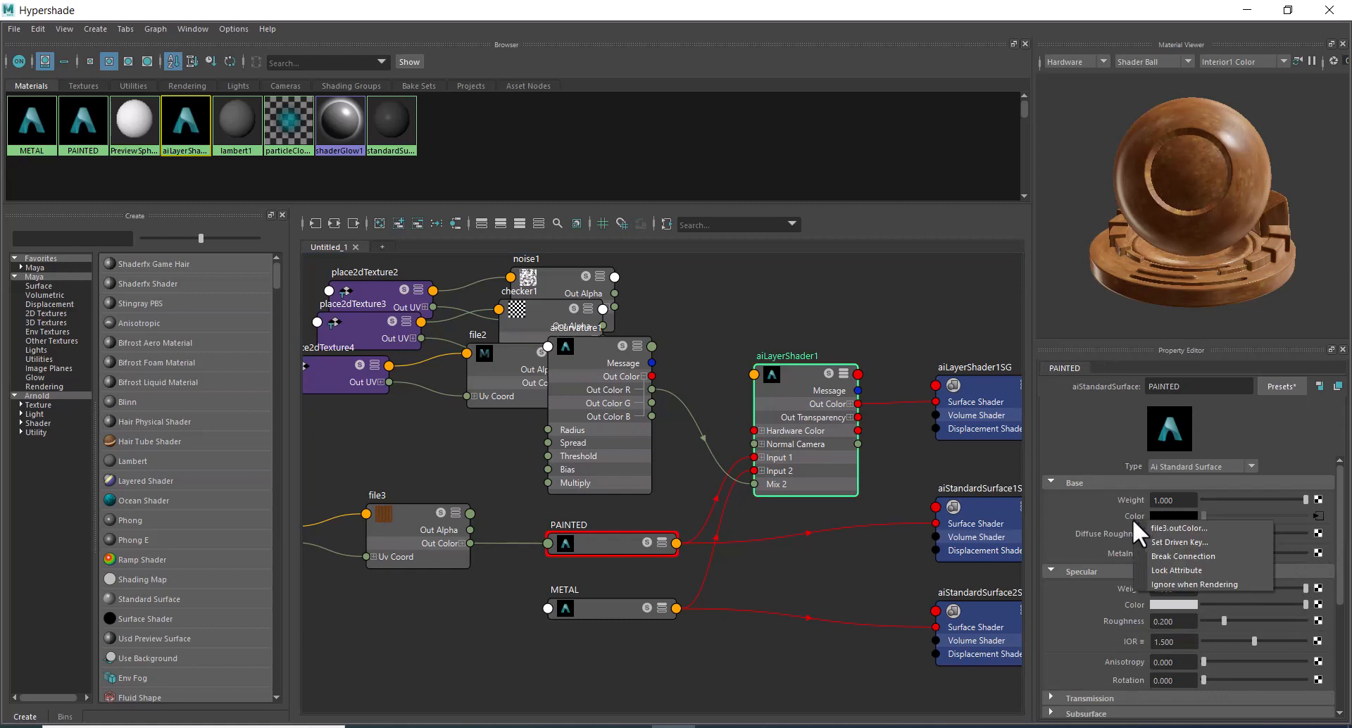
left_click(1187, 550)
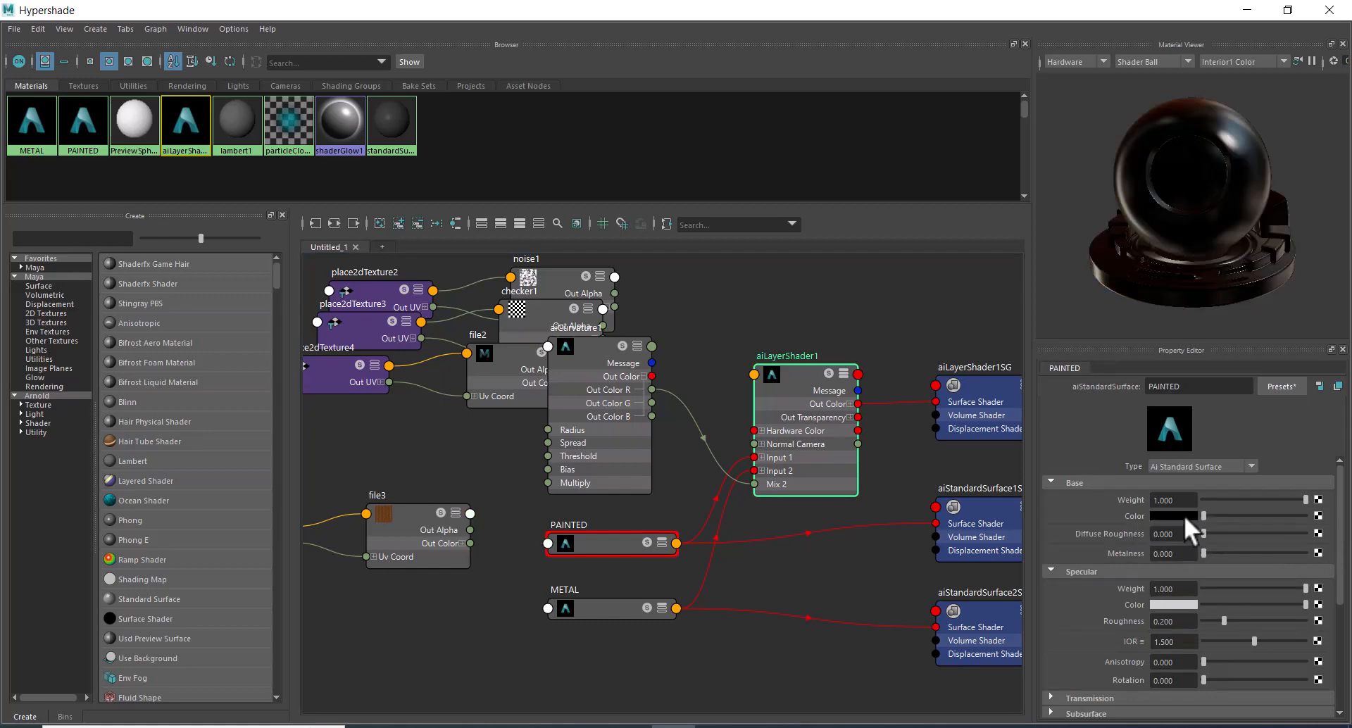
Set the Base Color of PAINTED to a medium green and check the sphere in the live render.
left_click(1182, 514)
left_click(1148, 479)
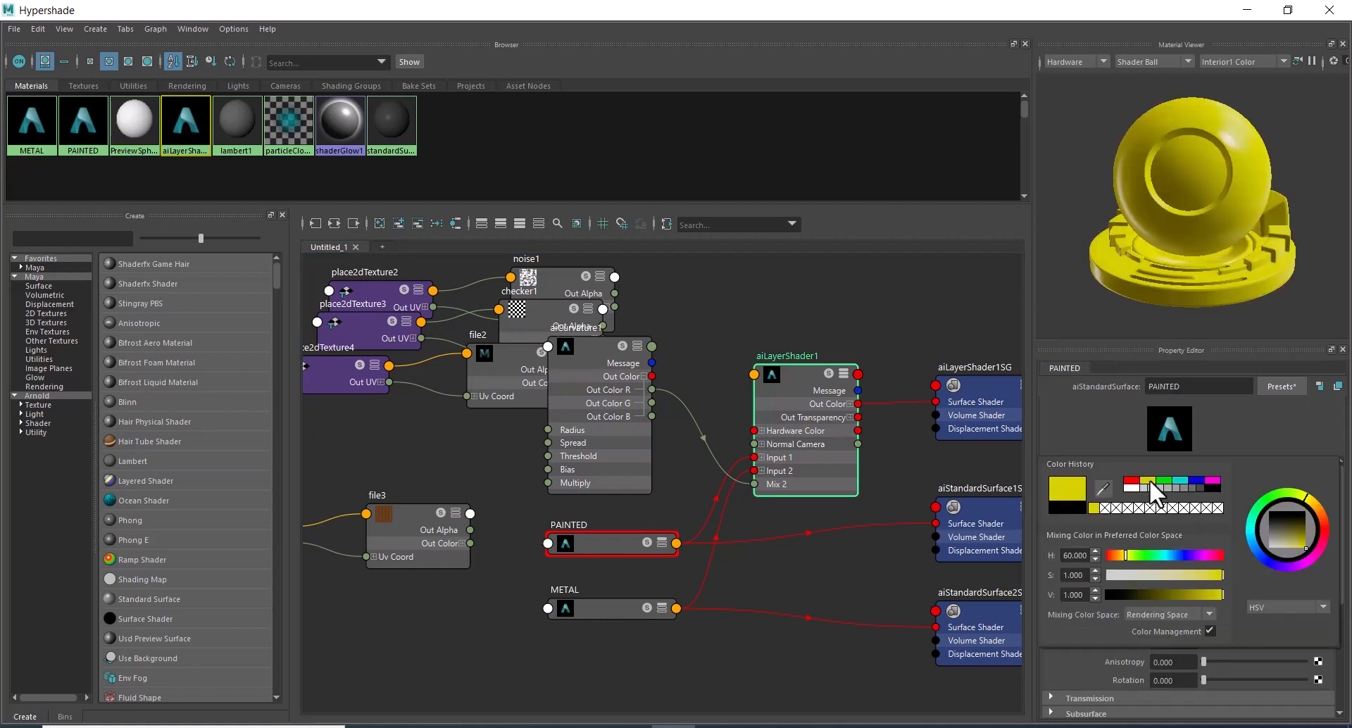
left_click(1164, 479)
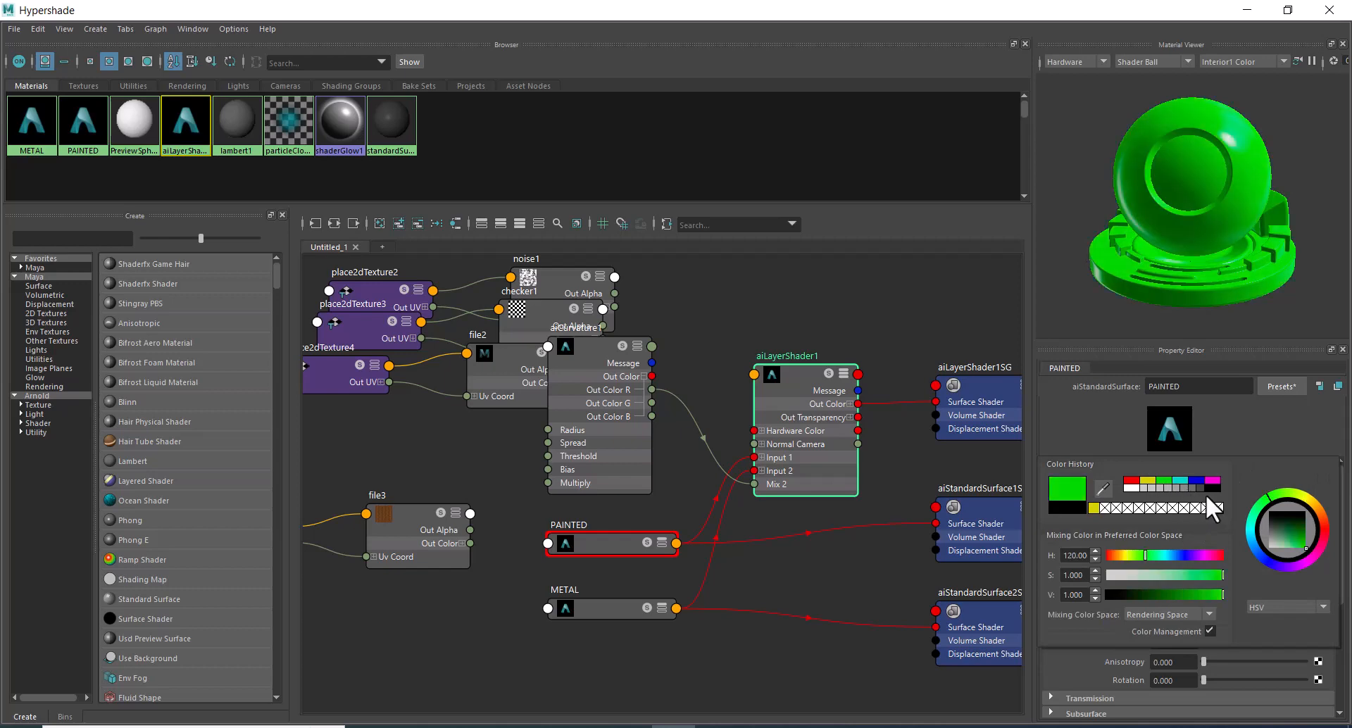
left_click(1295, 539)
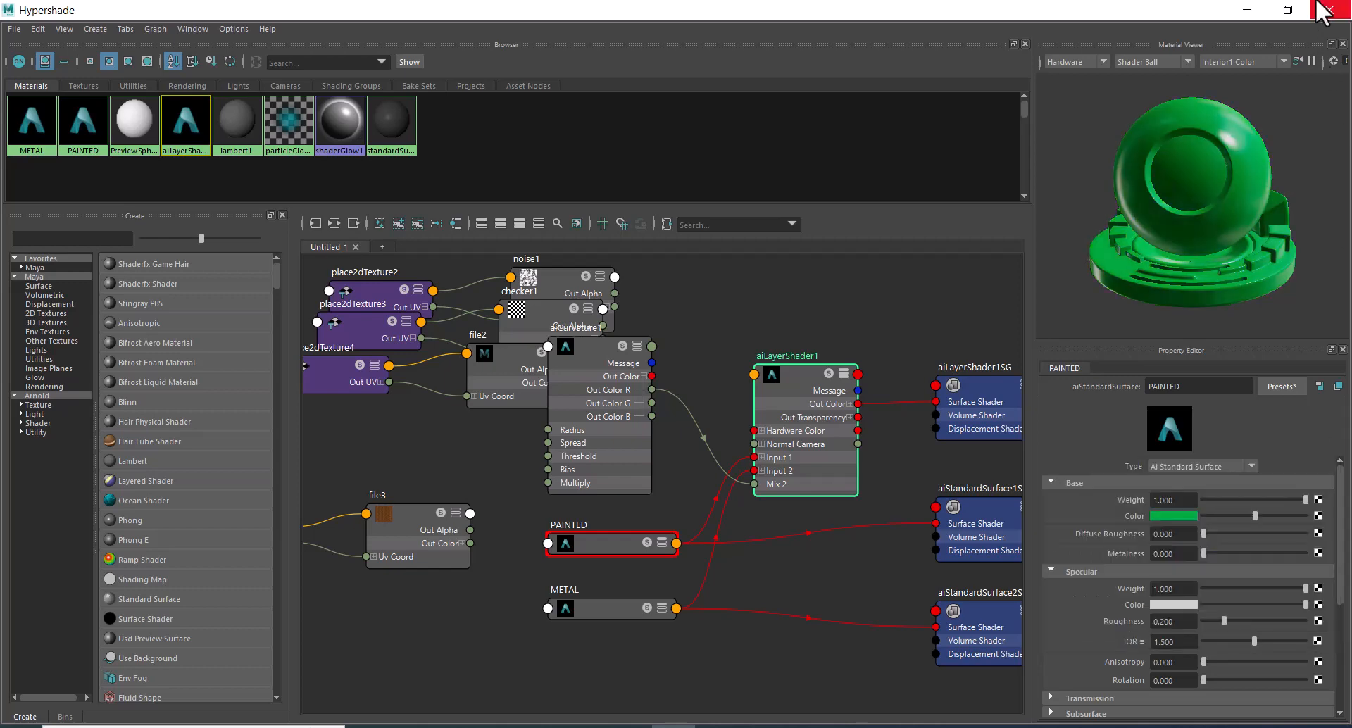
left_click(1289, 9)
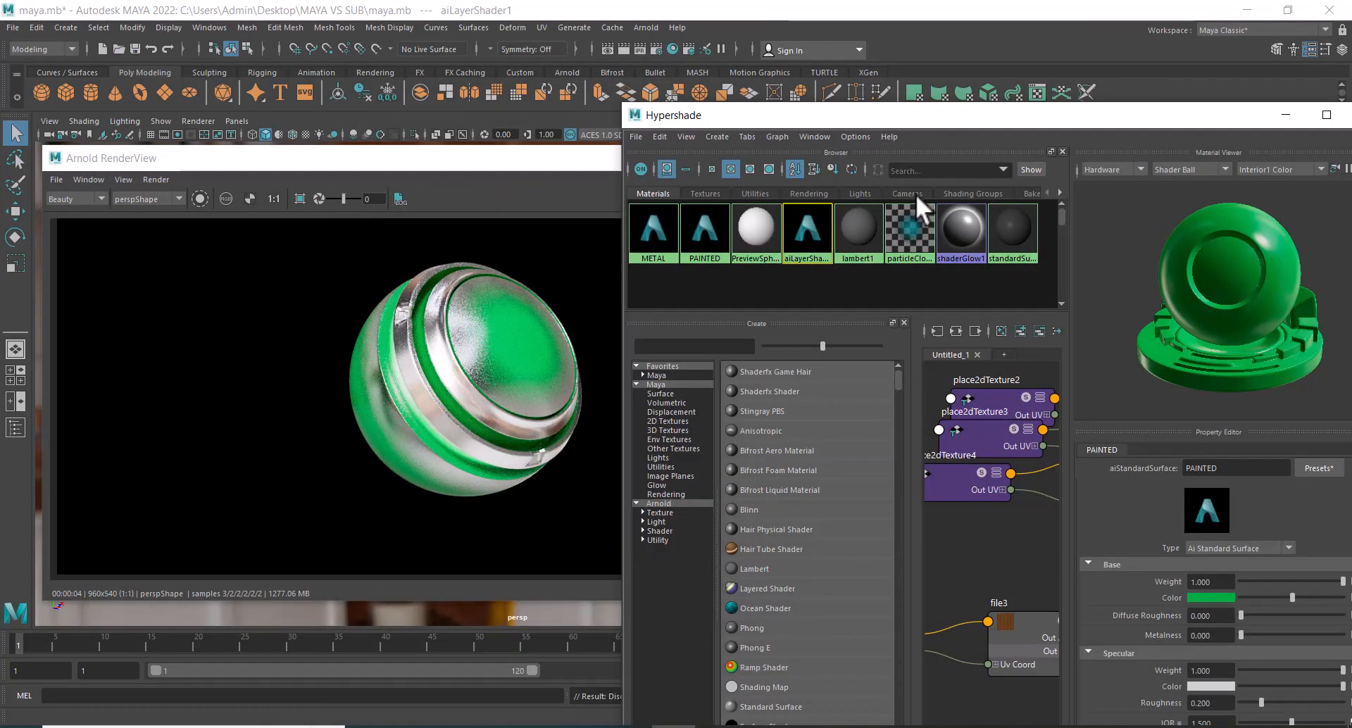
Collapse the aiCurvature1 node, place it just above PAINTED, and shift aiLayerShader1 slightly up in the node graph.
double_click(1080, 127)
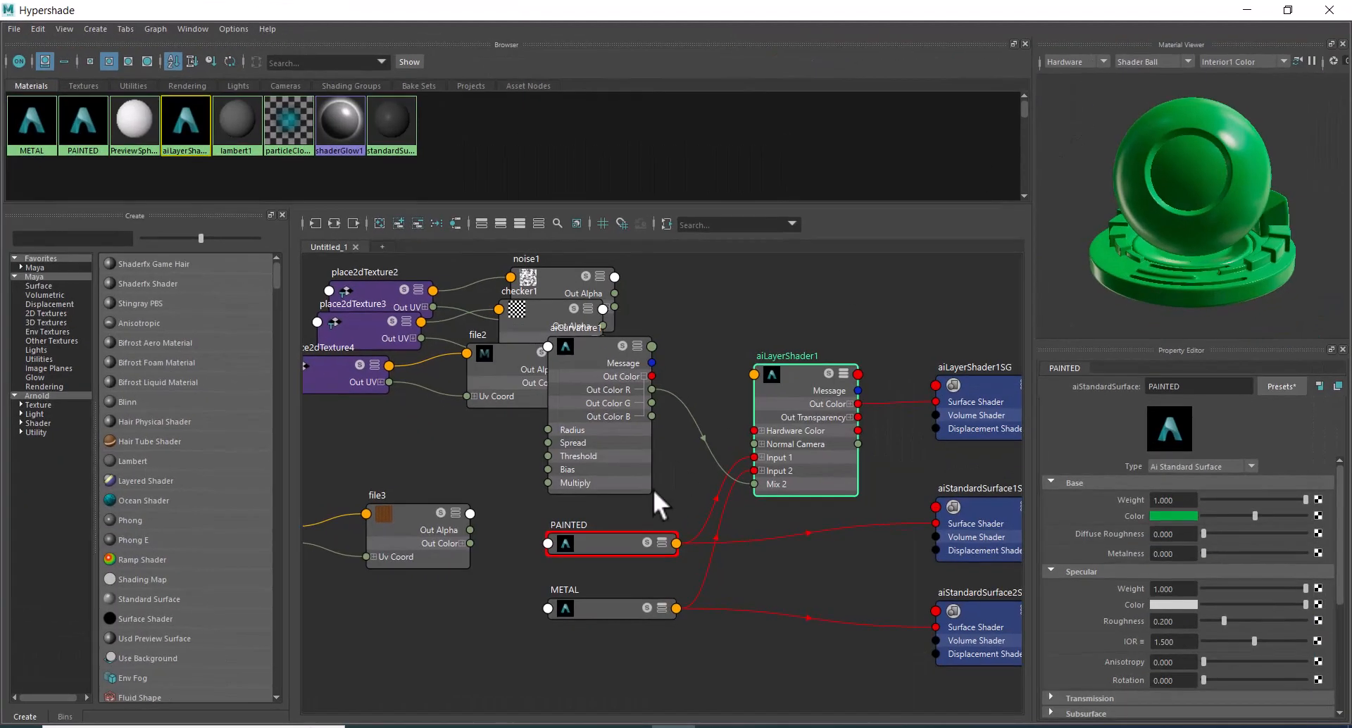
middle_click_drag(712, 324, 808, 334, "alt")
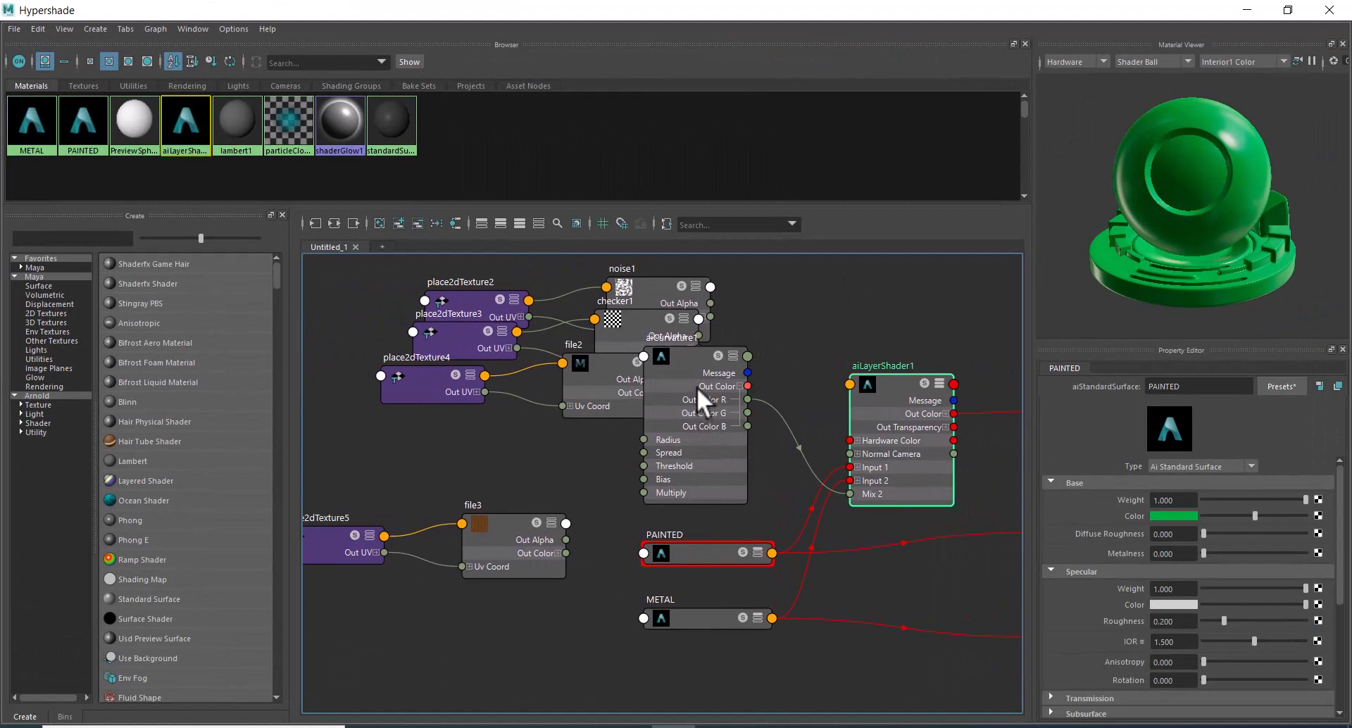
left_click(737, 354)
left_click_drag(694, 360, 705, 491)
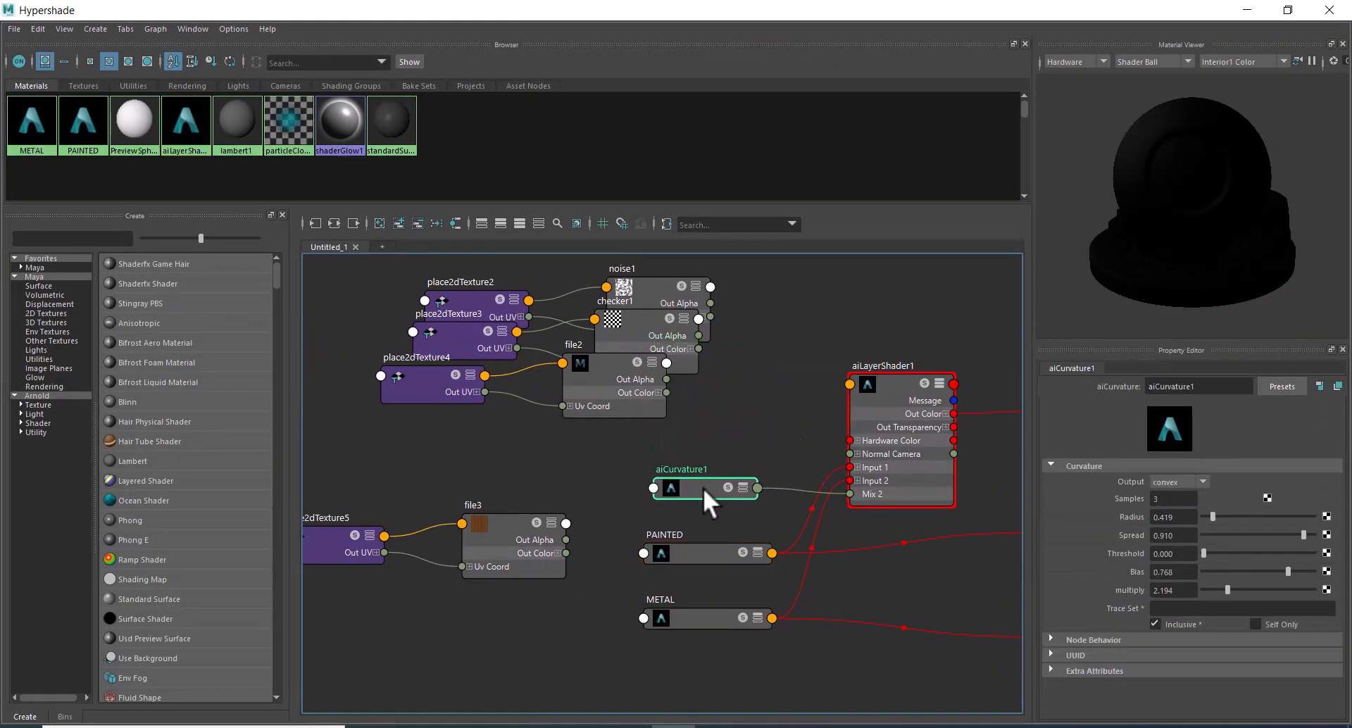
left_click_drag(898, 387, 886, 369)
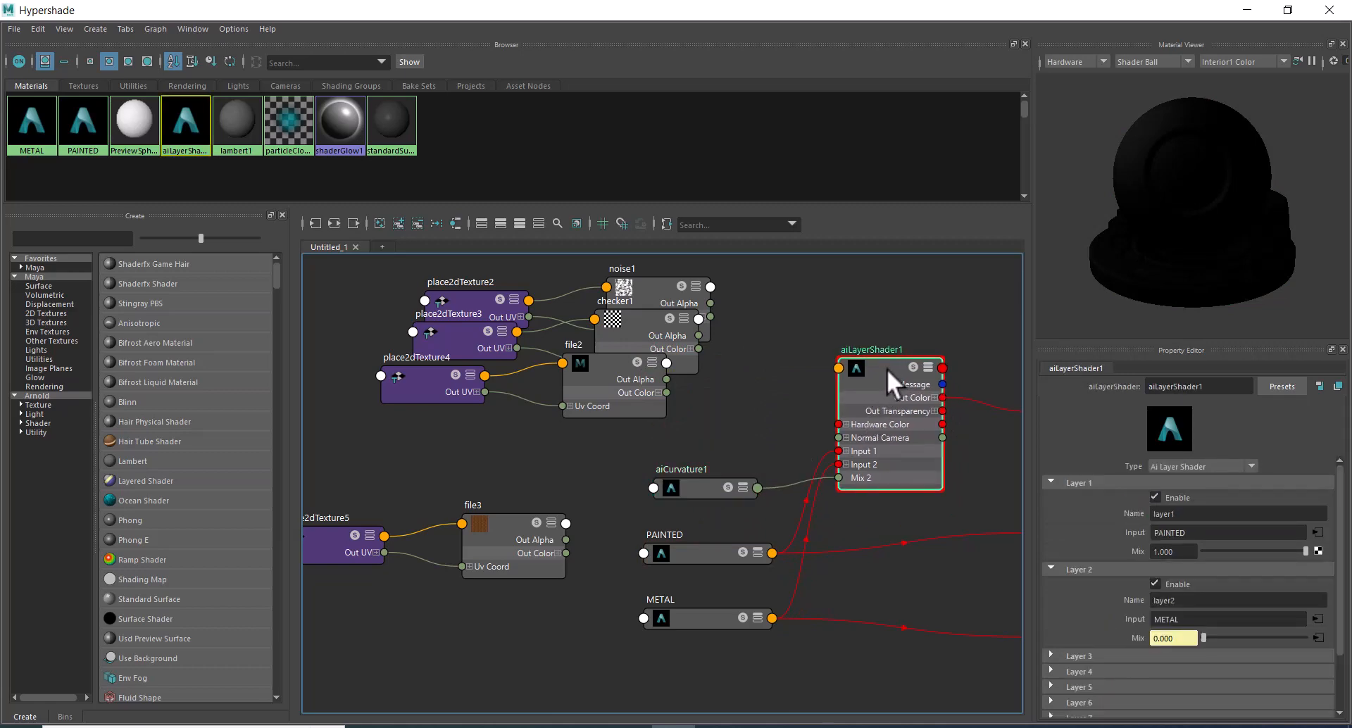
Enable Layer 3 of aiLayerShader1 and assign a new aiStandardSurface shader as its input.
left_click(1075, 651)
scroll(1135, 642, "down", 3)
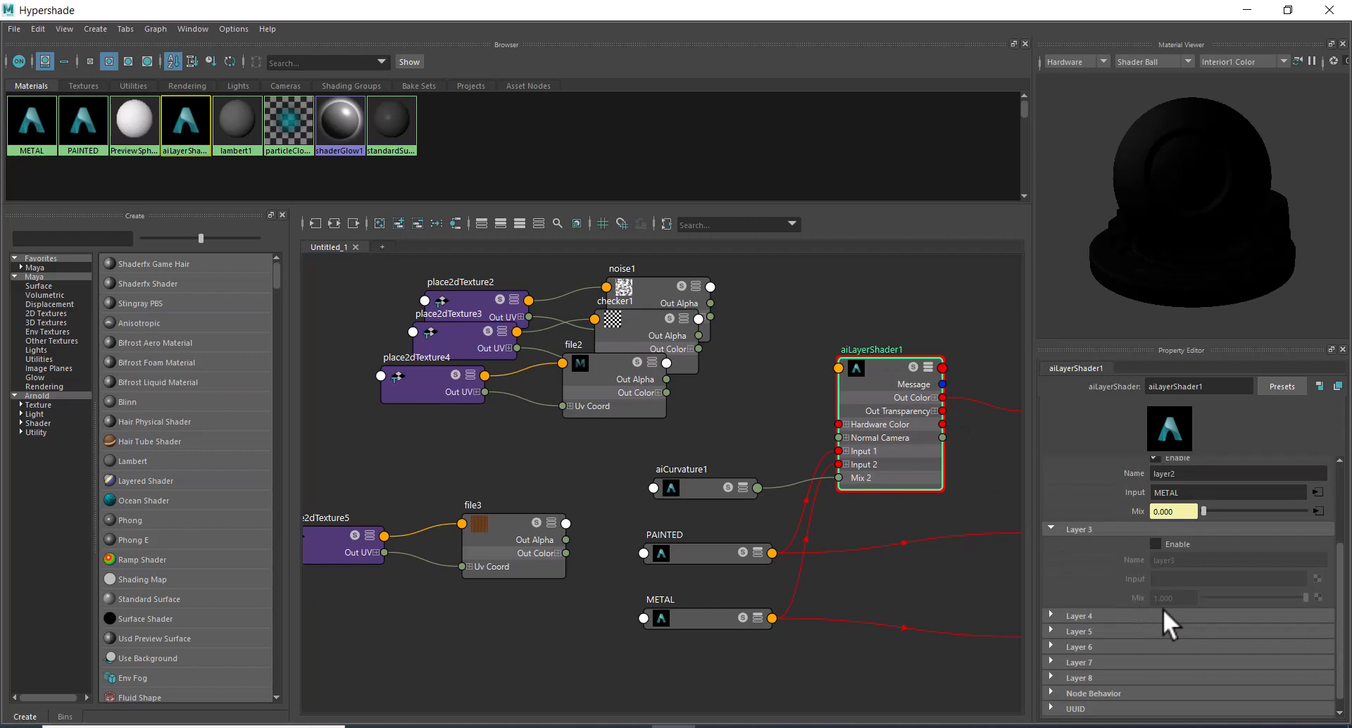
left_click(1158, 545)
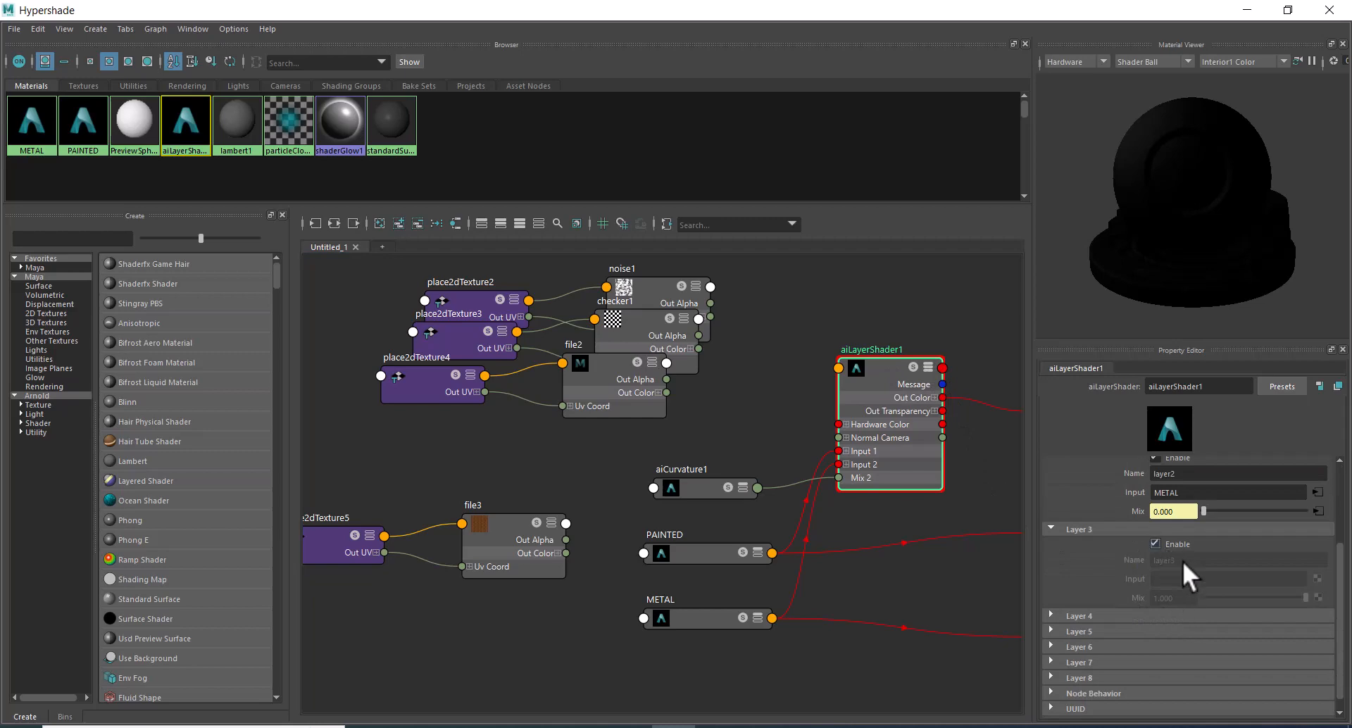
left_click(1317, 578)
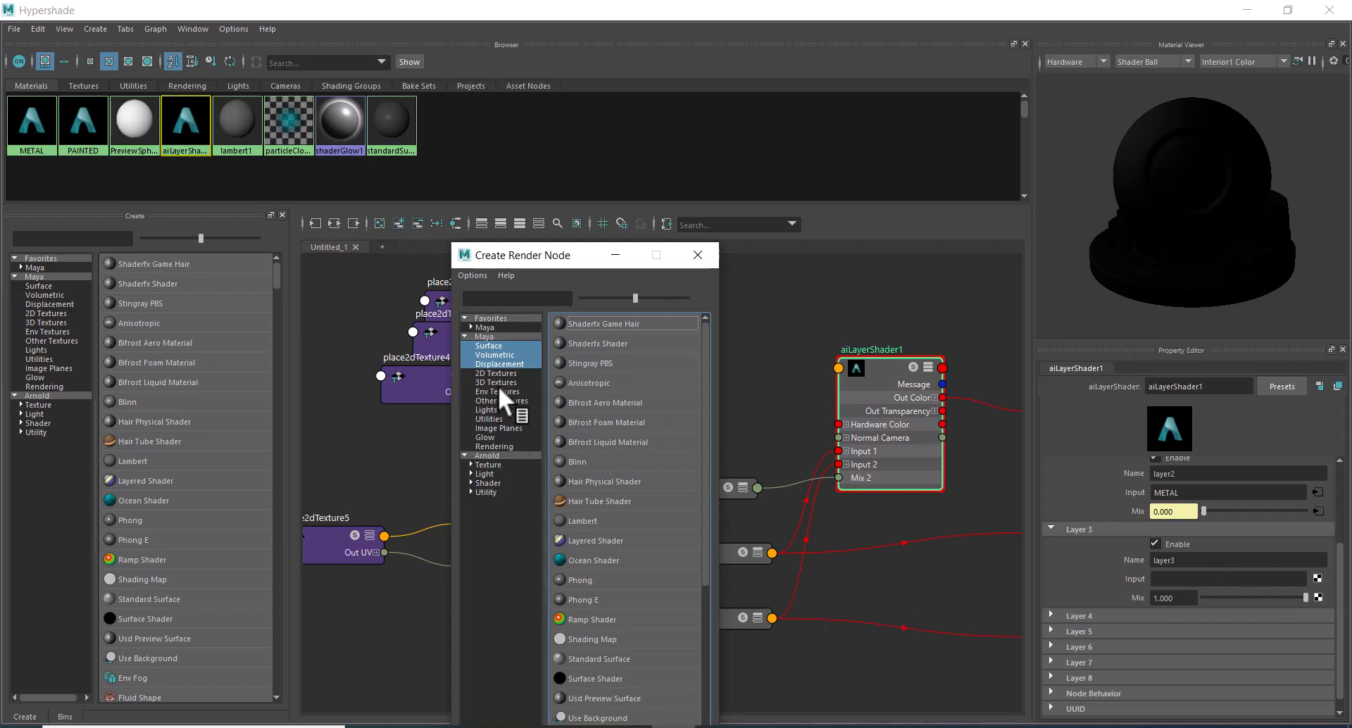
left_click(489, 483)
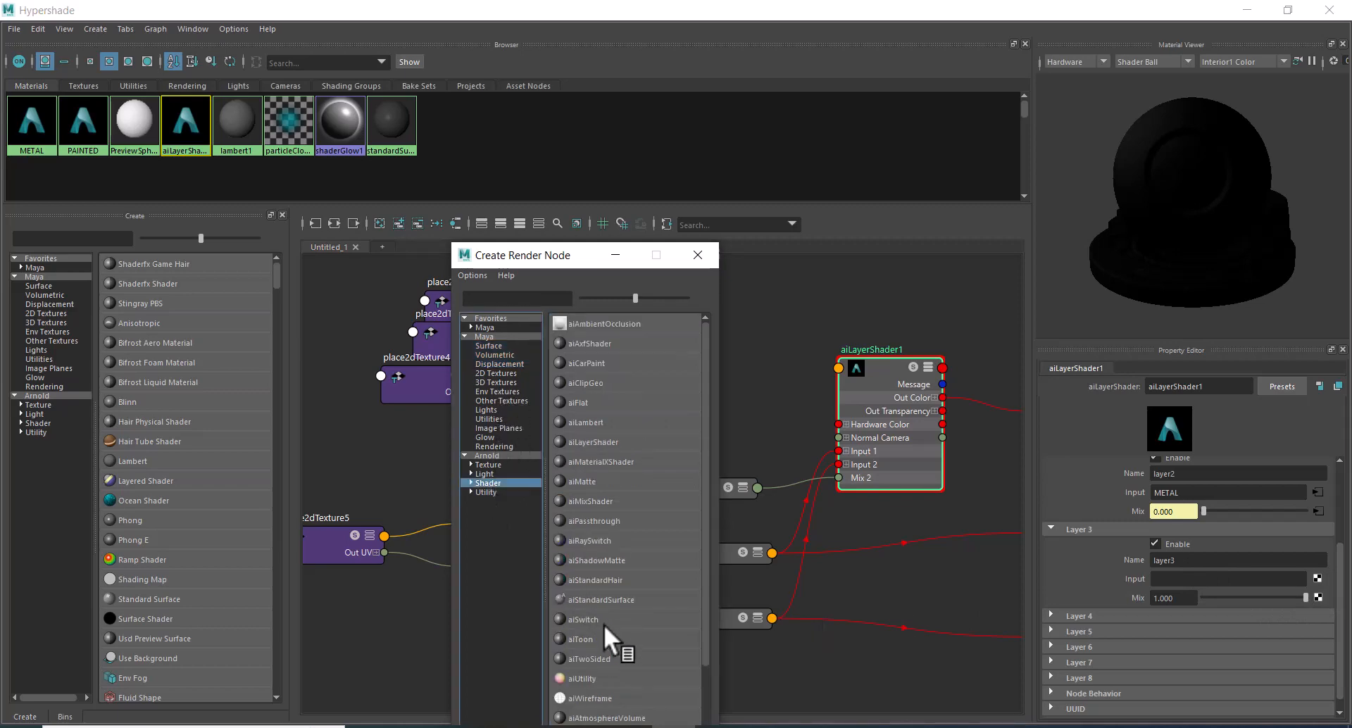
left_click(615, 600)
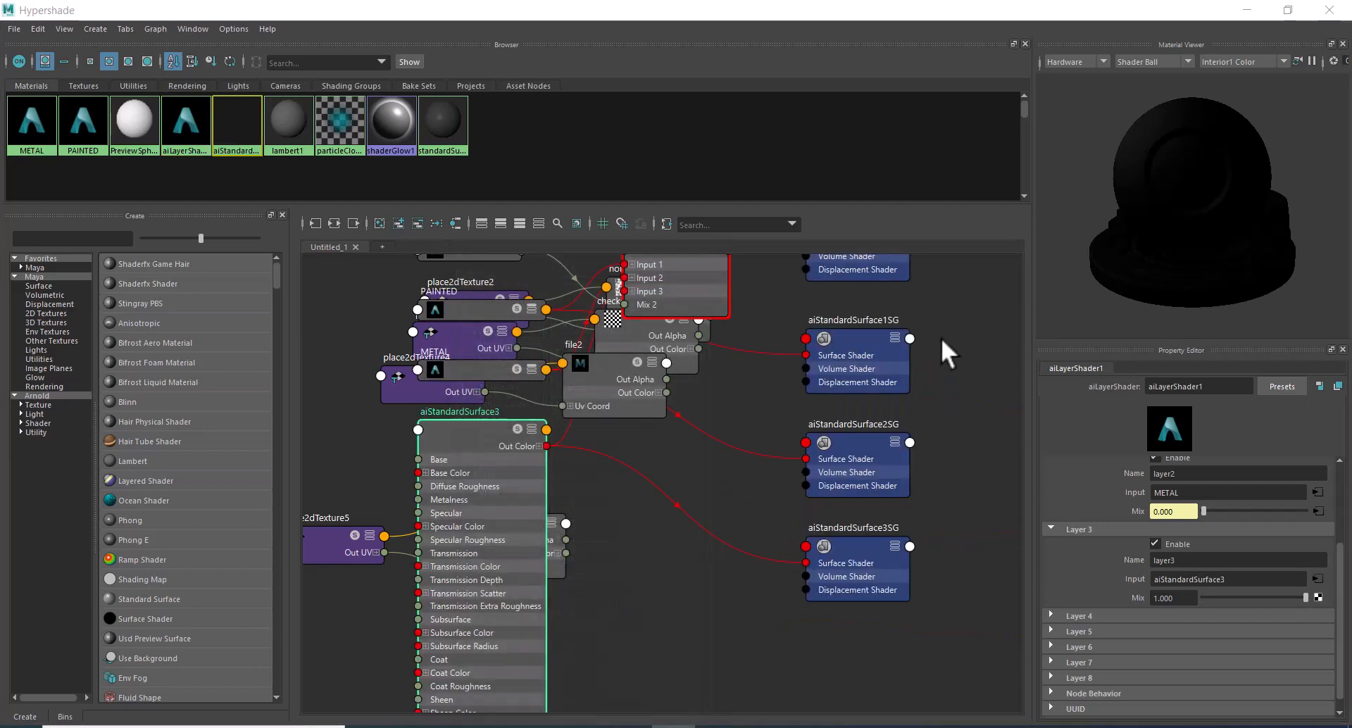
Connect a new File texture to the Base Color of aiStandardSurface3, the Layer 3 shader.
left_click(1228, 584)
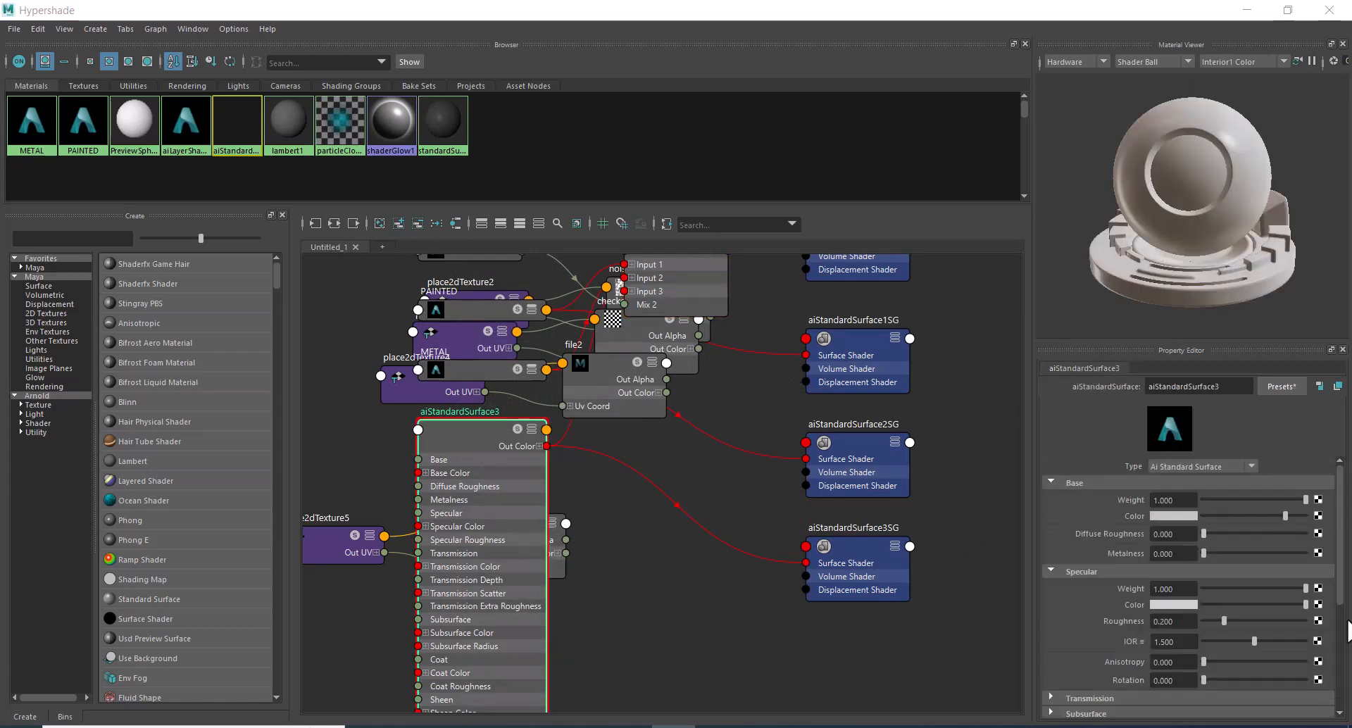
left_click(1300, 4)
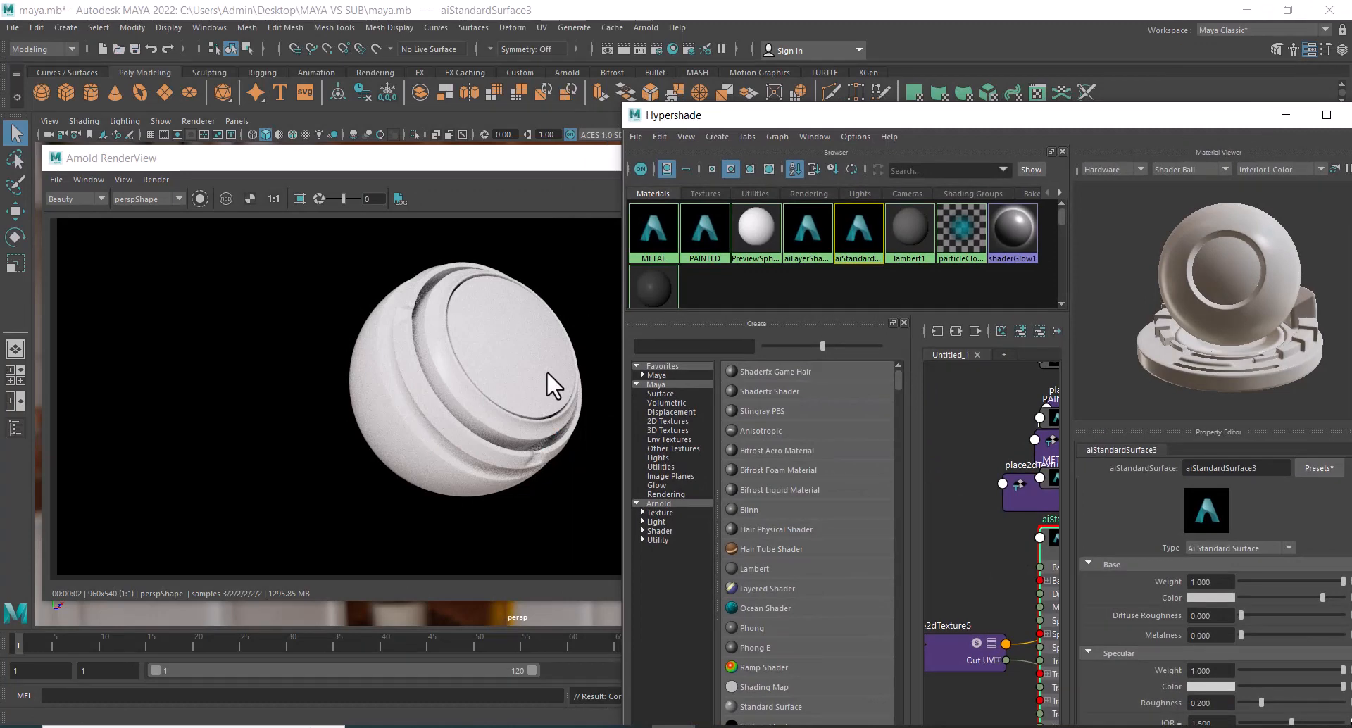
double_click(990, 121)
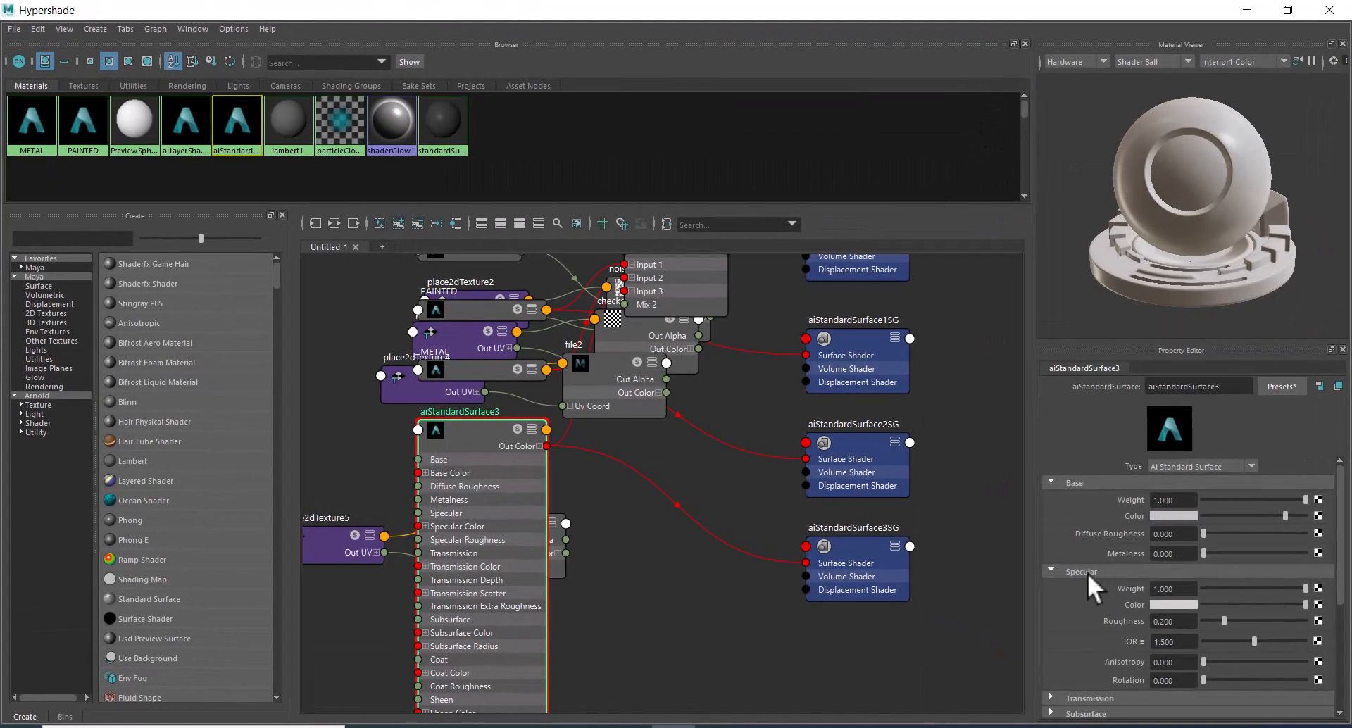
left_click(1318, 516)
left_click(592, 382)
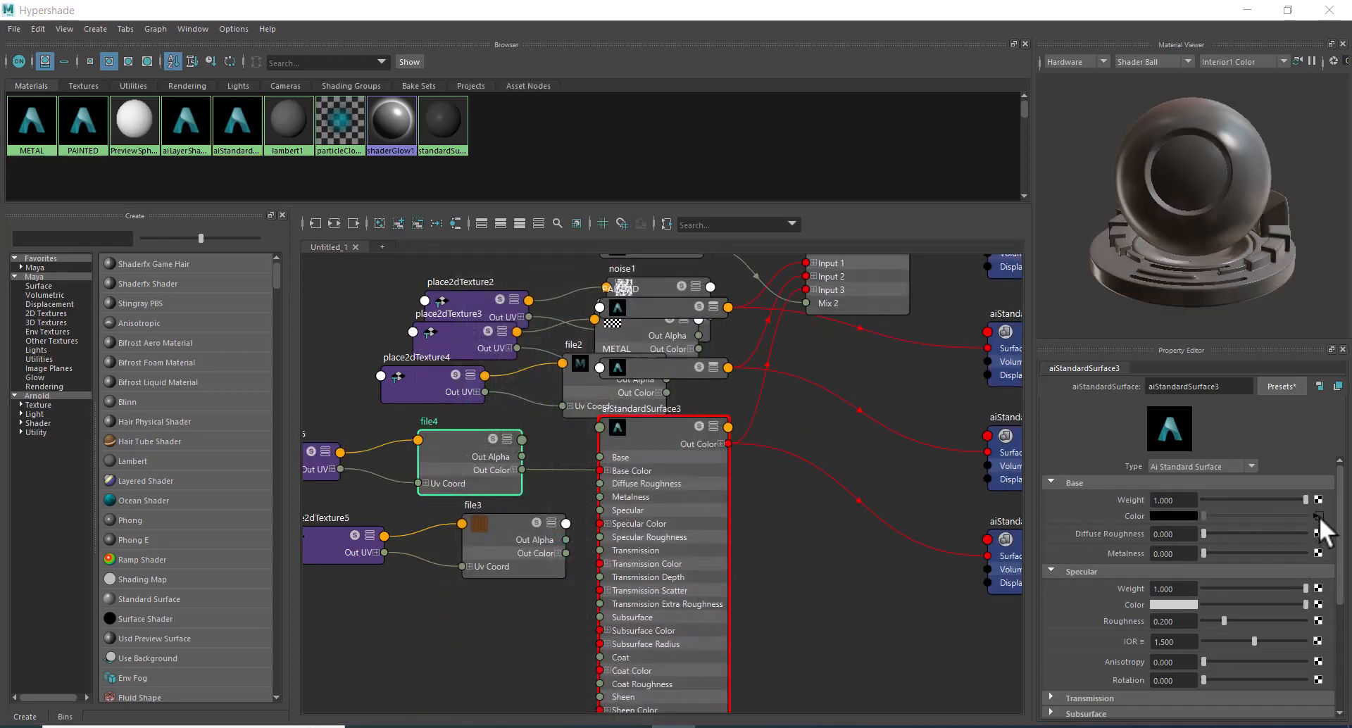
Load rust.jpg from the MAYA VS SUB desktop folder into the new file texture feeding aiStandardSurface3.
left_click(1288, 10)
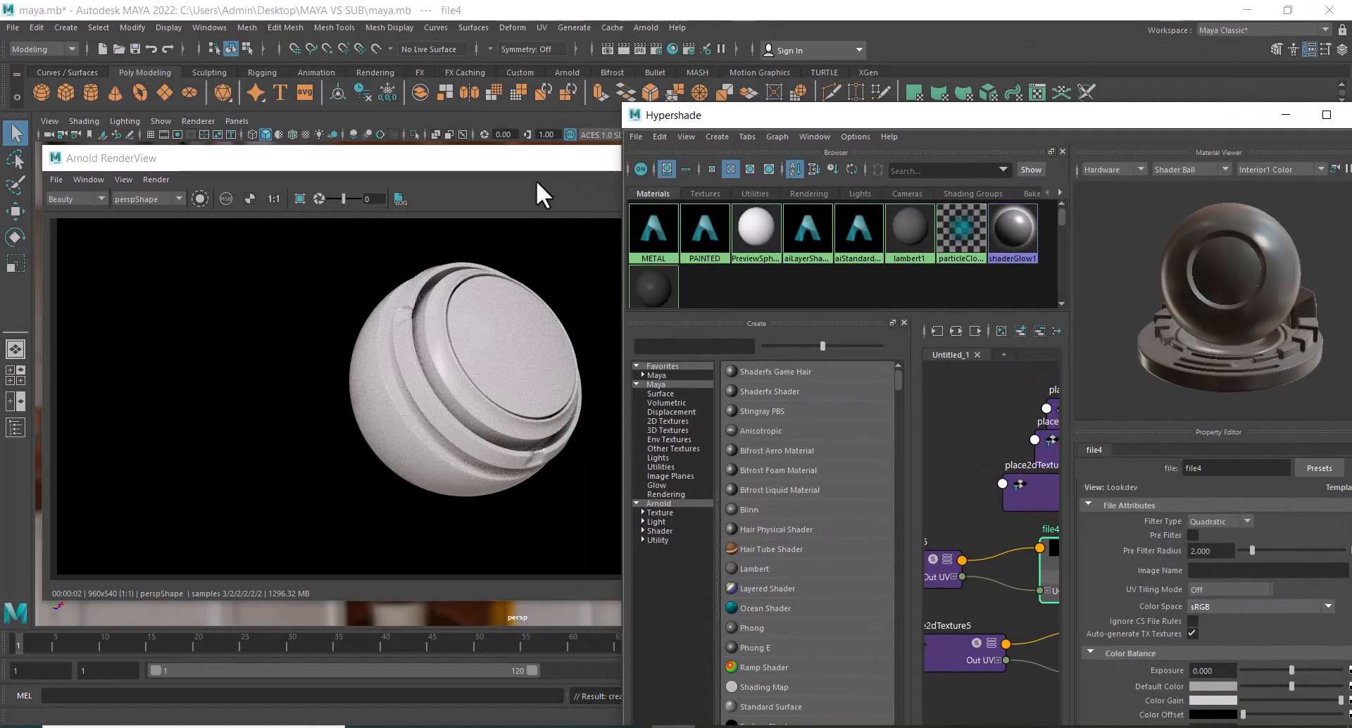
left_click_drag(550, 159, 514, 163)
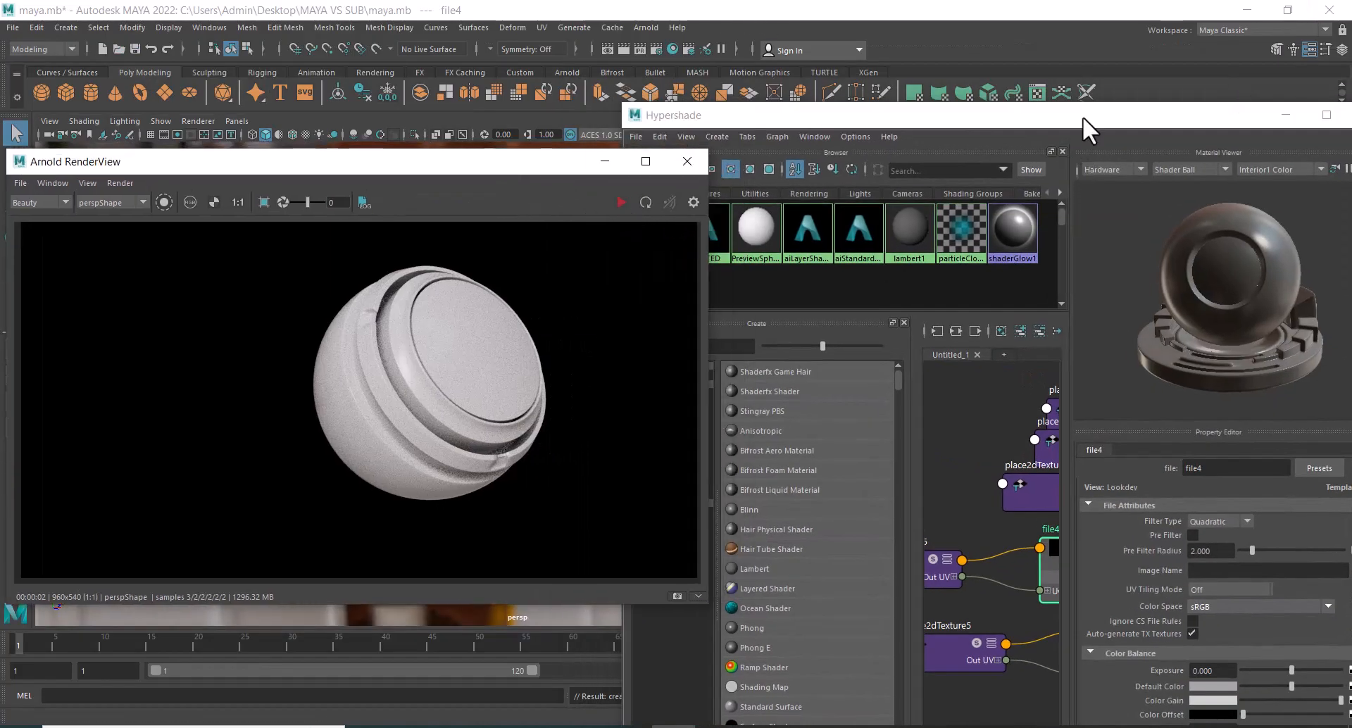
double_click(1083, 116)
left_click(1329, 488)
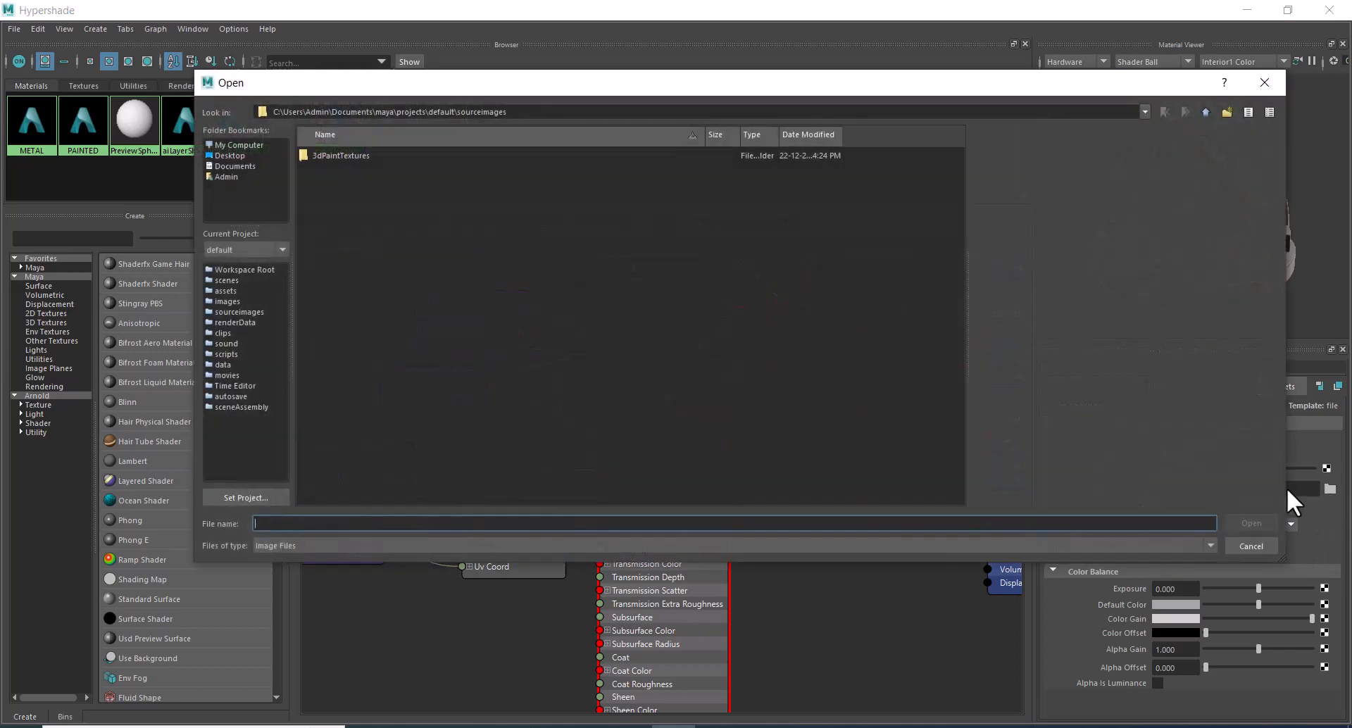
type("C:\\Users\\Admin\\Desktop\\MAYA VS SUB")
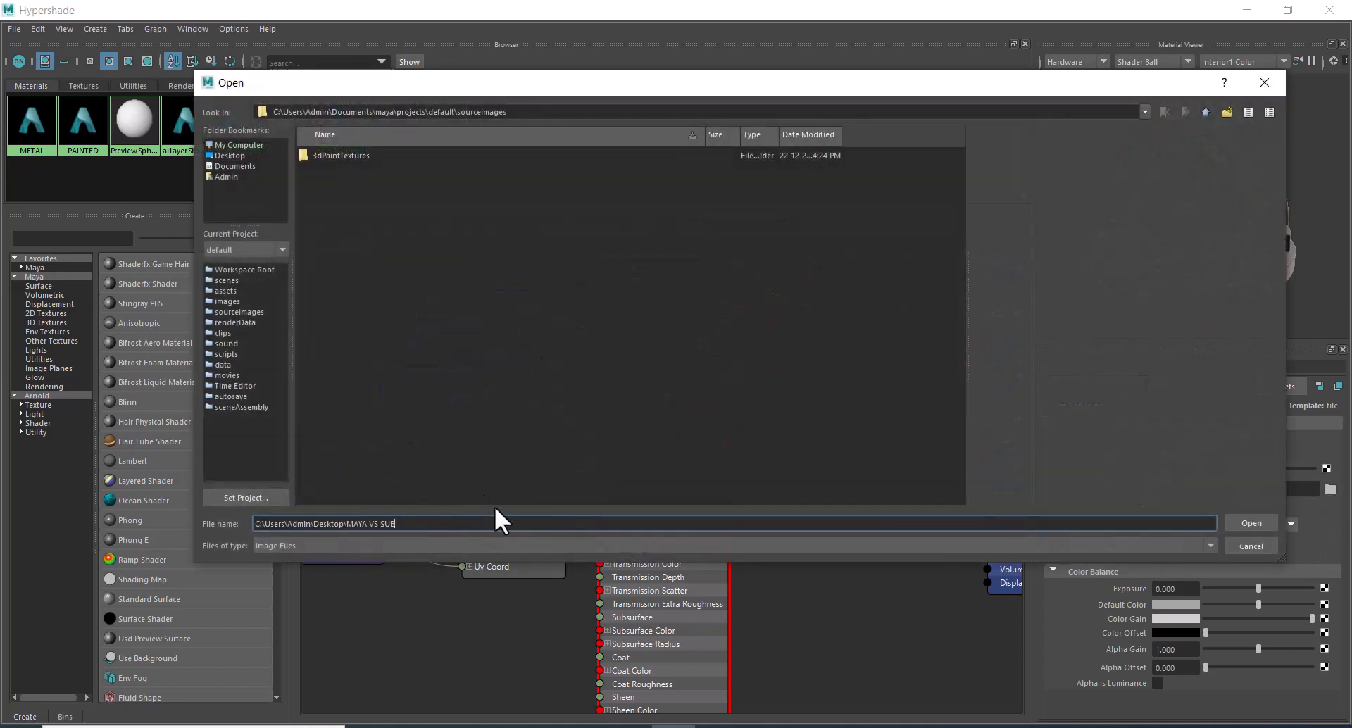
key("Return")
double_click(319, 244)
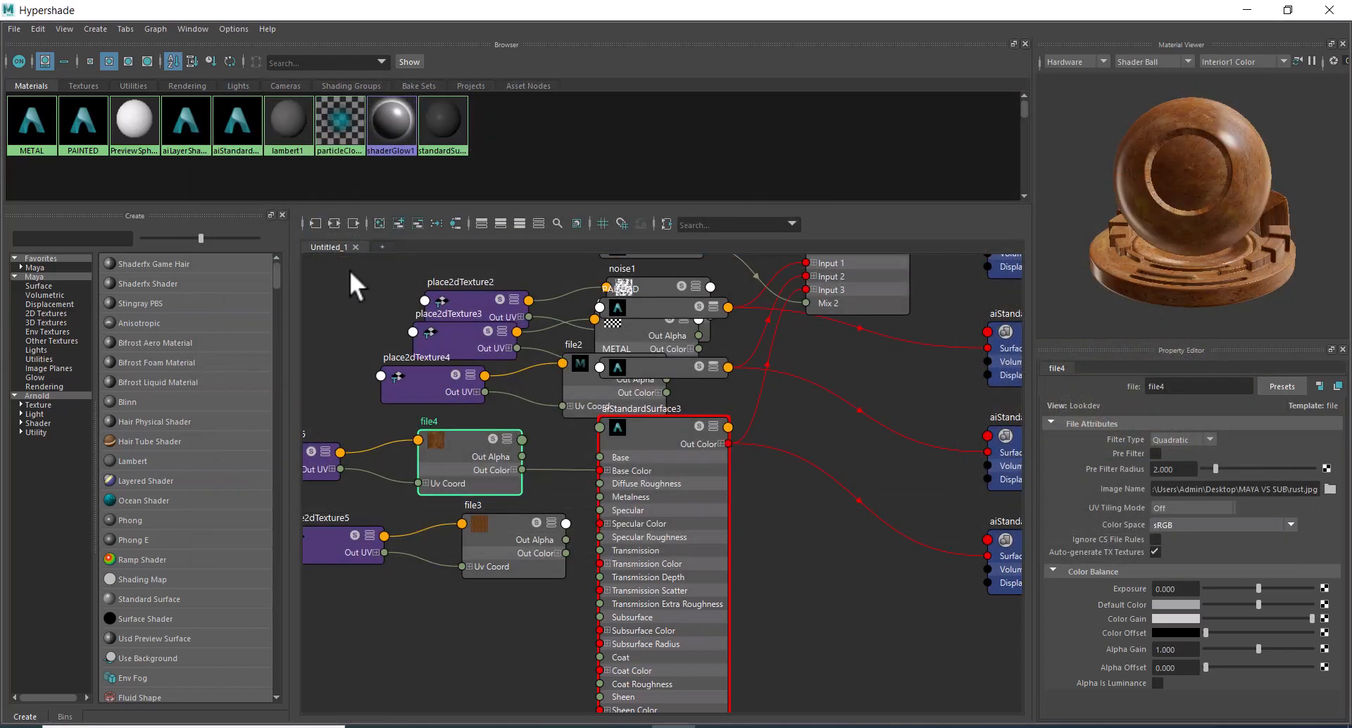
Run the live render to check the rust texture on the sphere, stop it, and review the attributes of aiStandardSurface3.
left_click_drag(676, 4, 915, 137)
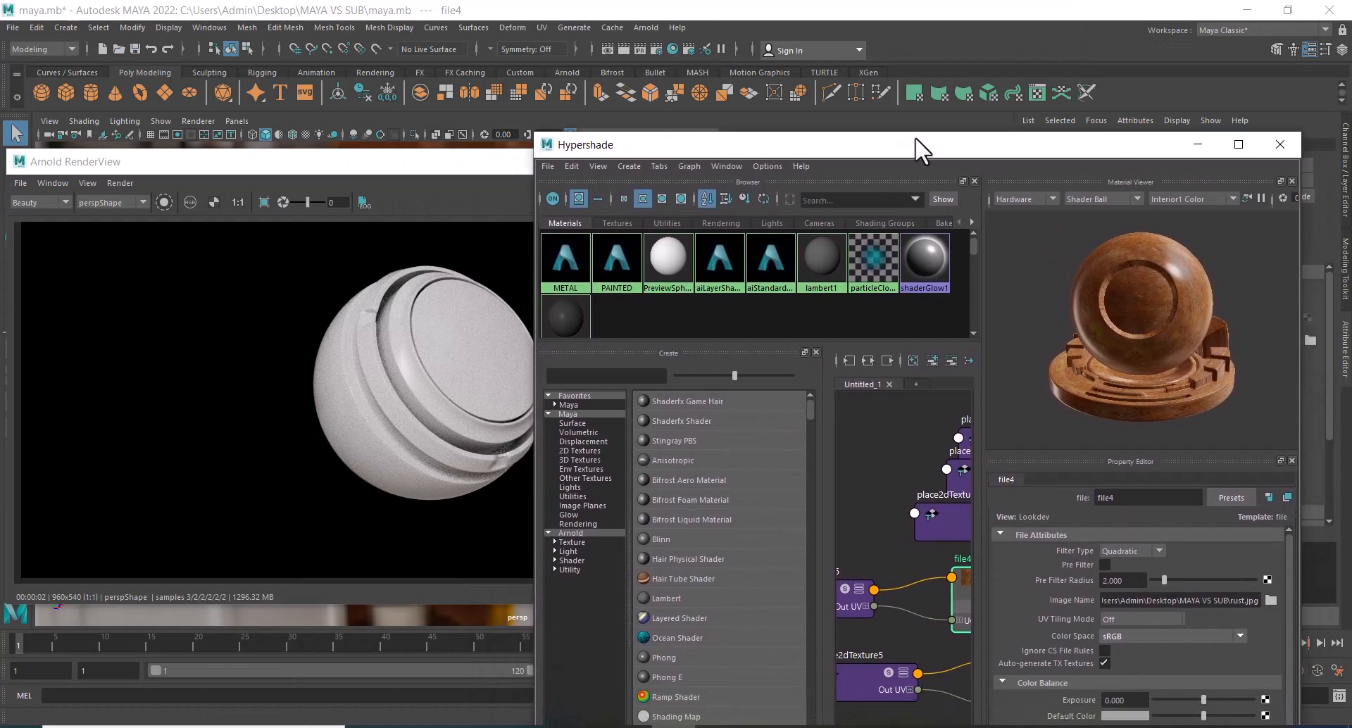
left_click(424, 193)
left_click(623, 202)
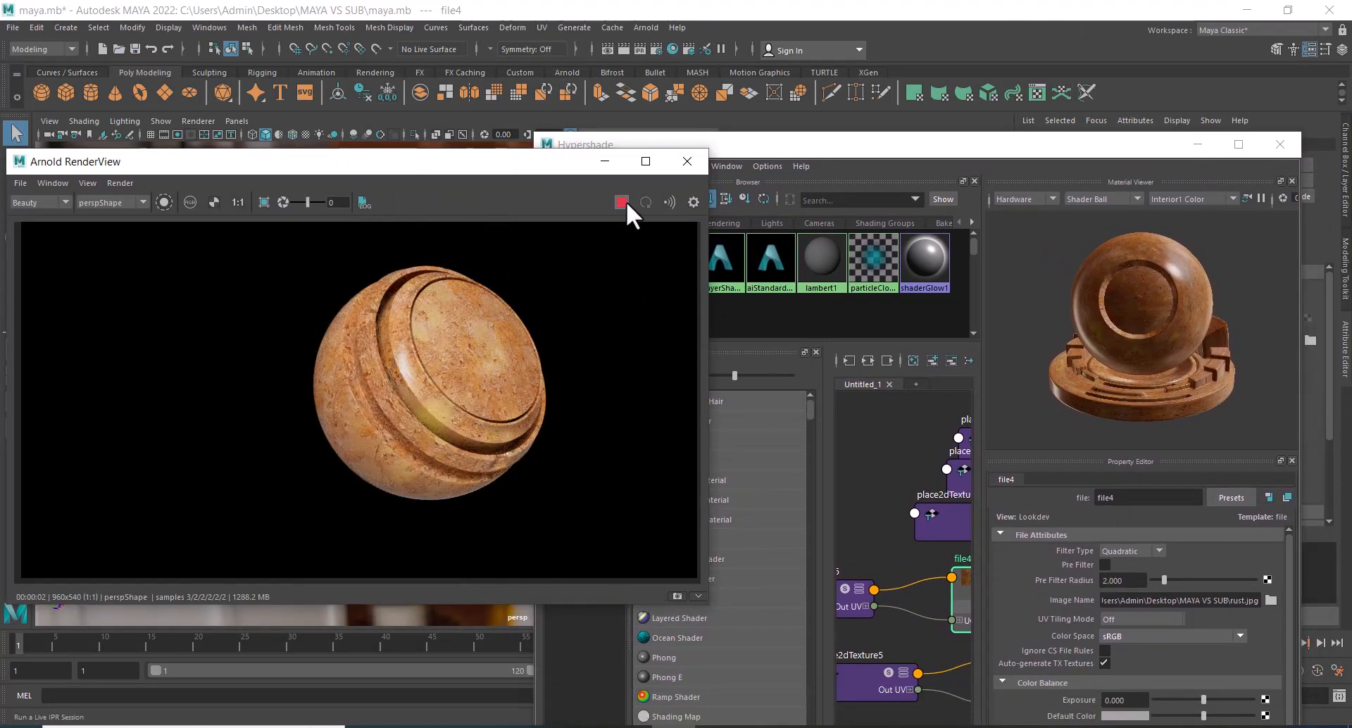
left_click(621, 200)
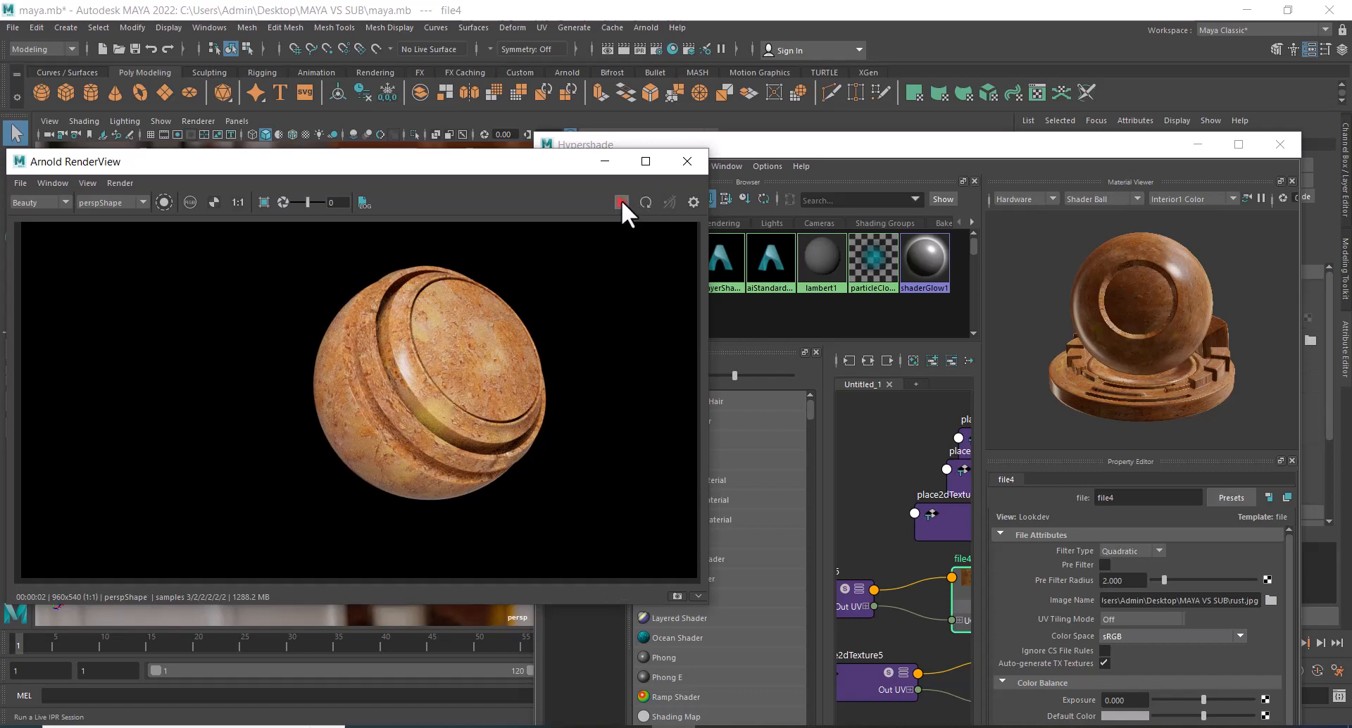
left_click(1239, 144)
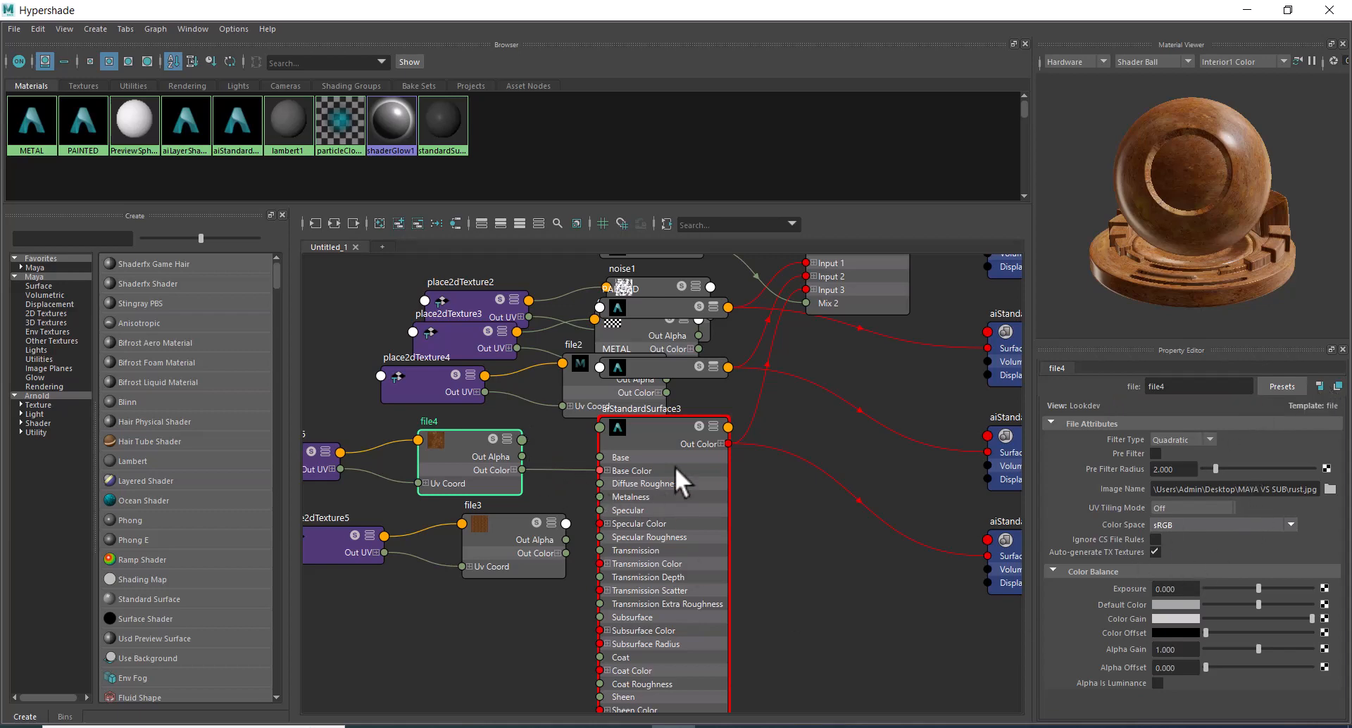
left_click_drag(655, 438, 653, 458)
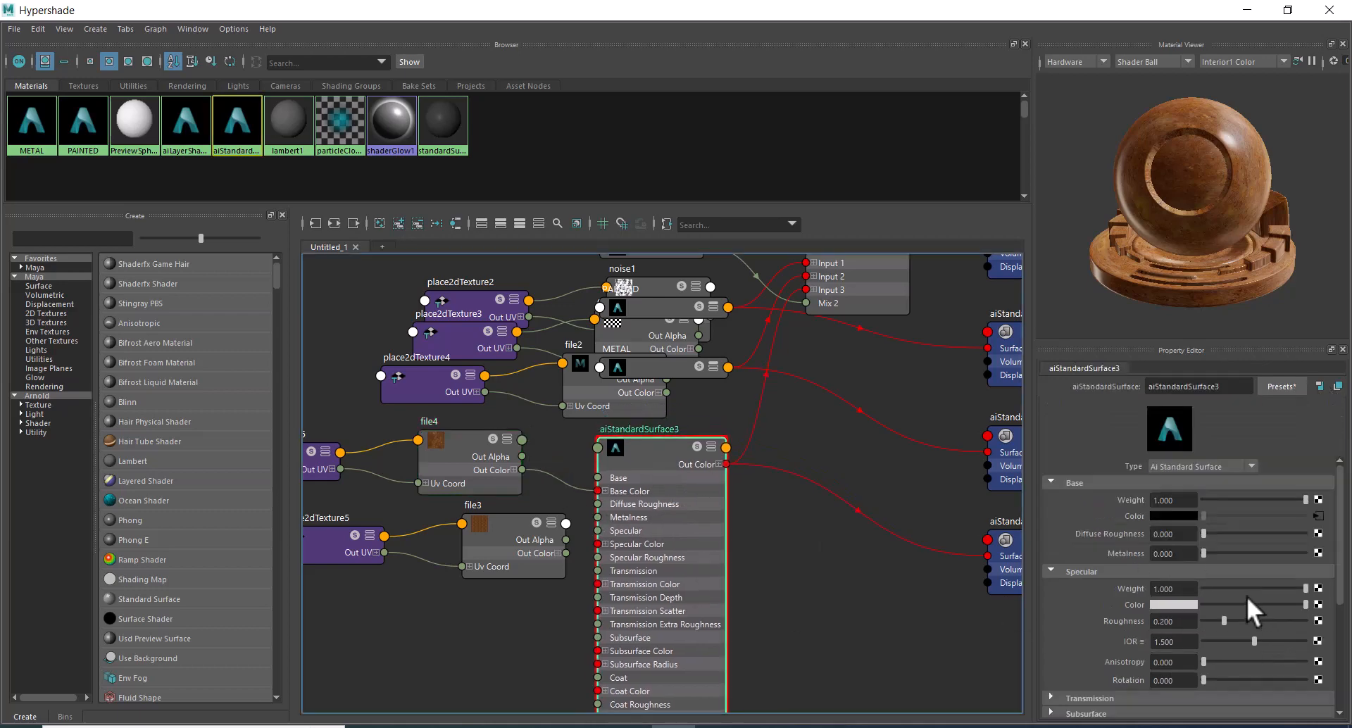
scroll(1198, 571, "down", 3)
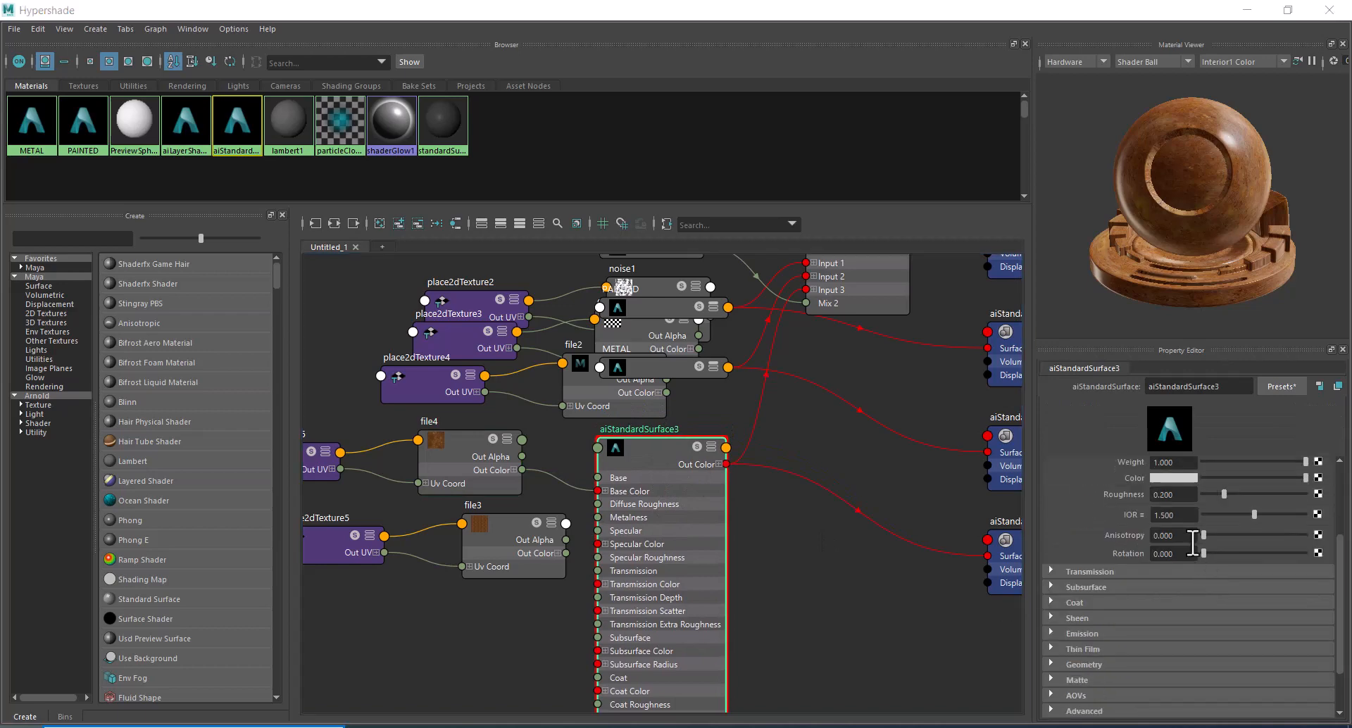
Launch Adobe Photoshop 2020, look into the rust texture folder while it loads, and return to the Hypershade.
key("super")
type("PHO")
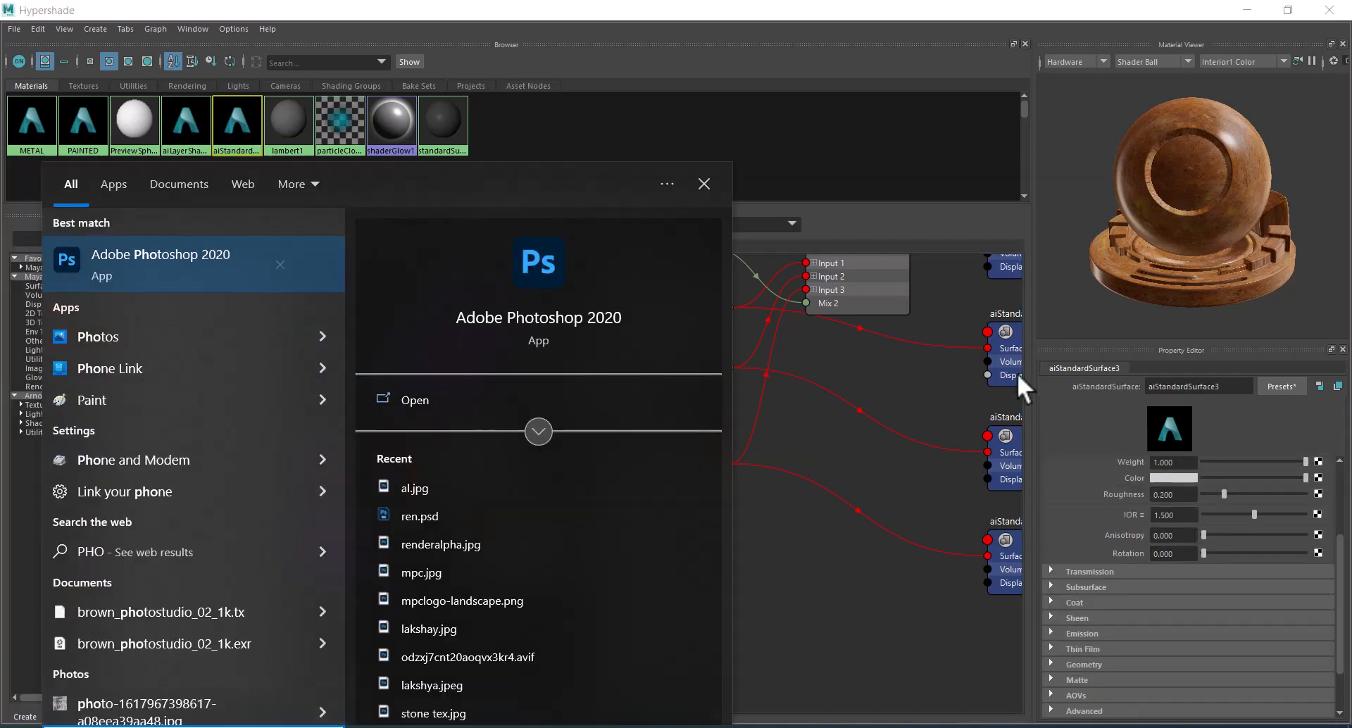
left_click(195, 255)
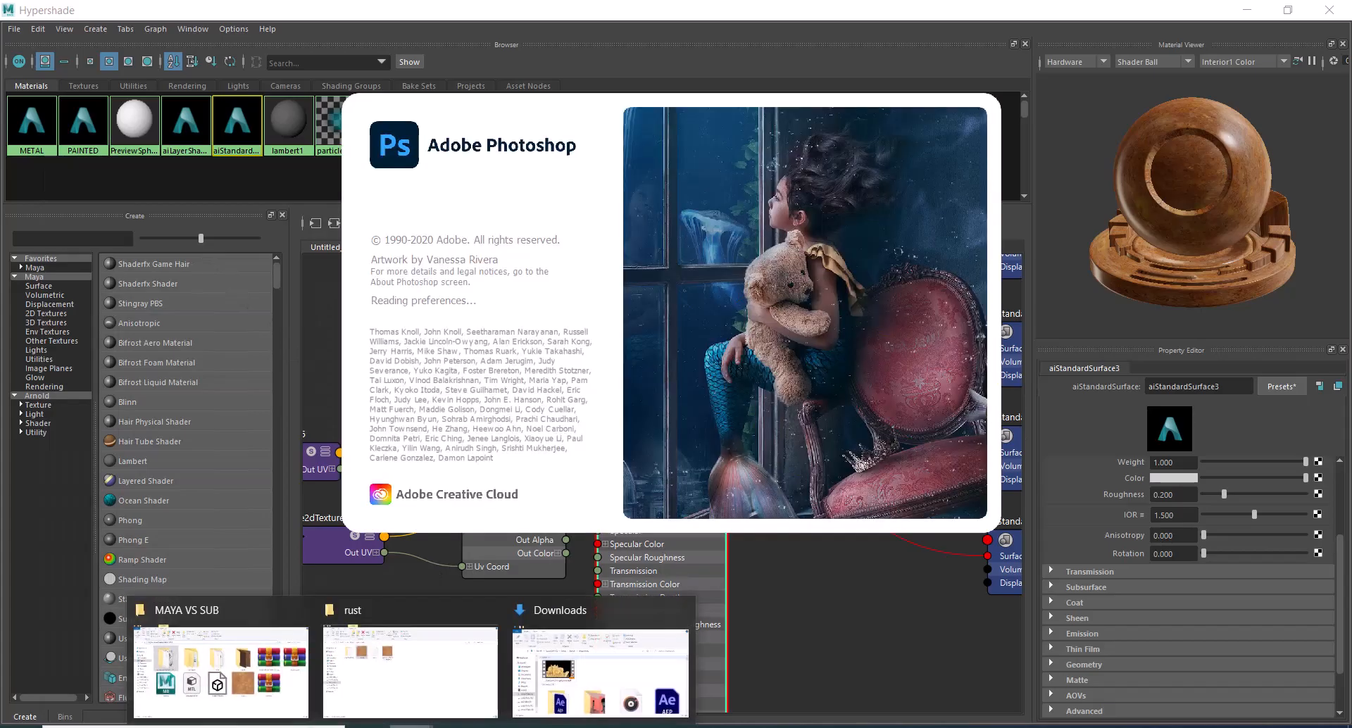
left_click(438, 684)
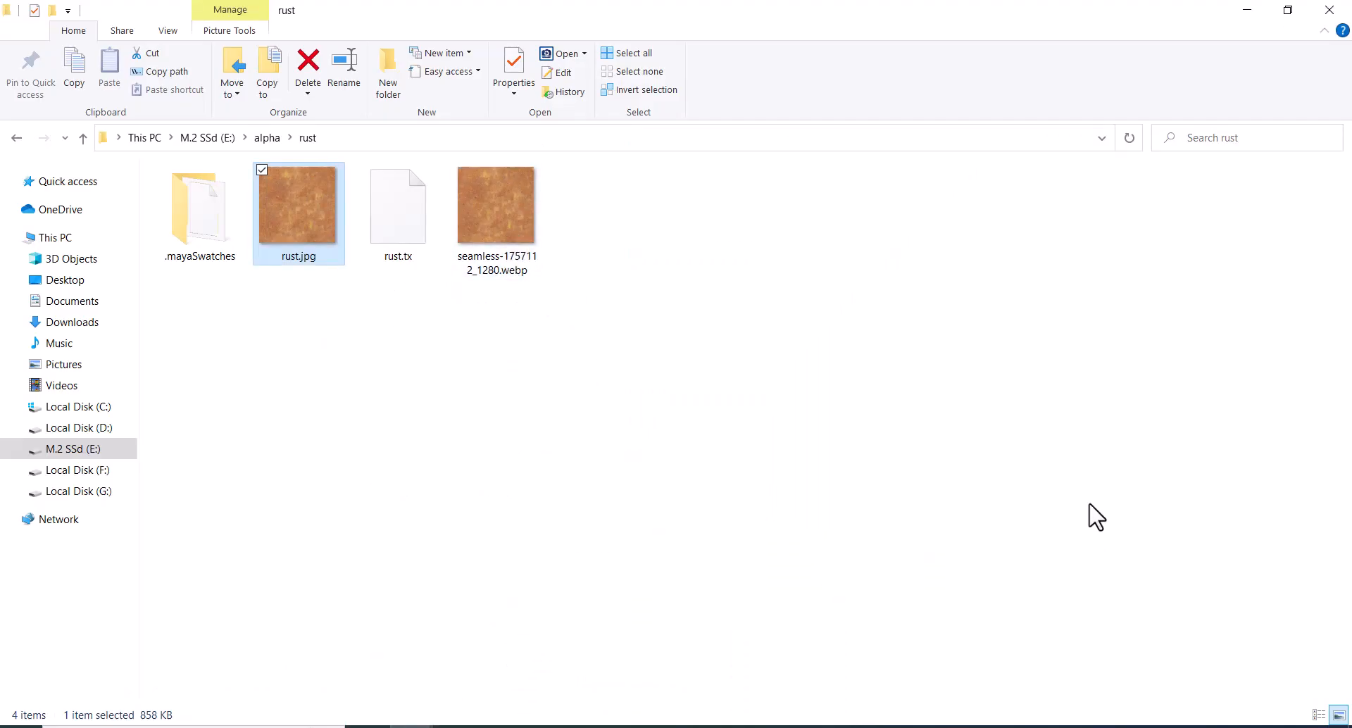
left_click(1091, 517)
left_click(673, 726)
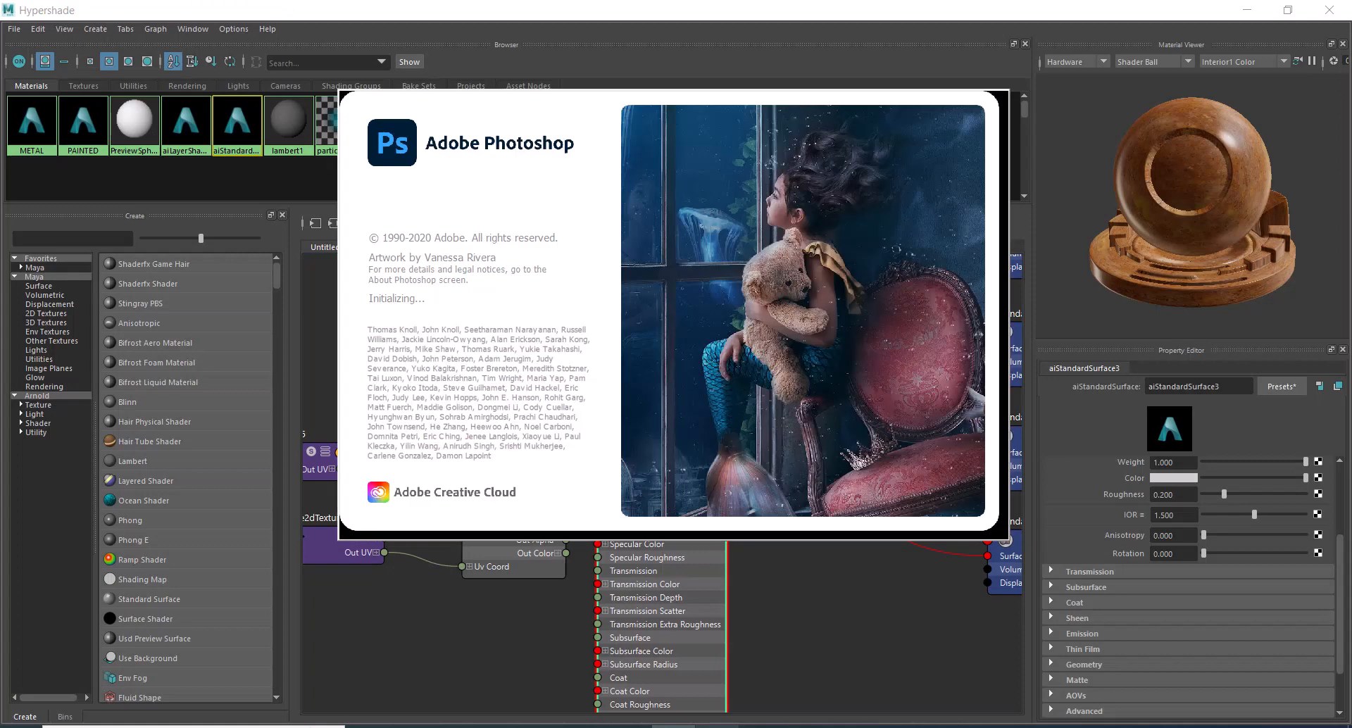
left_click(824, 628)
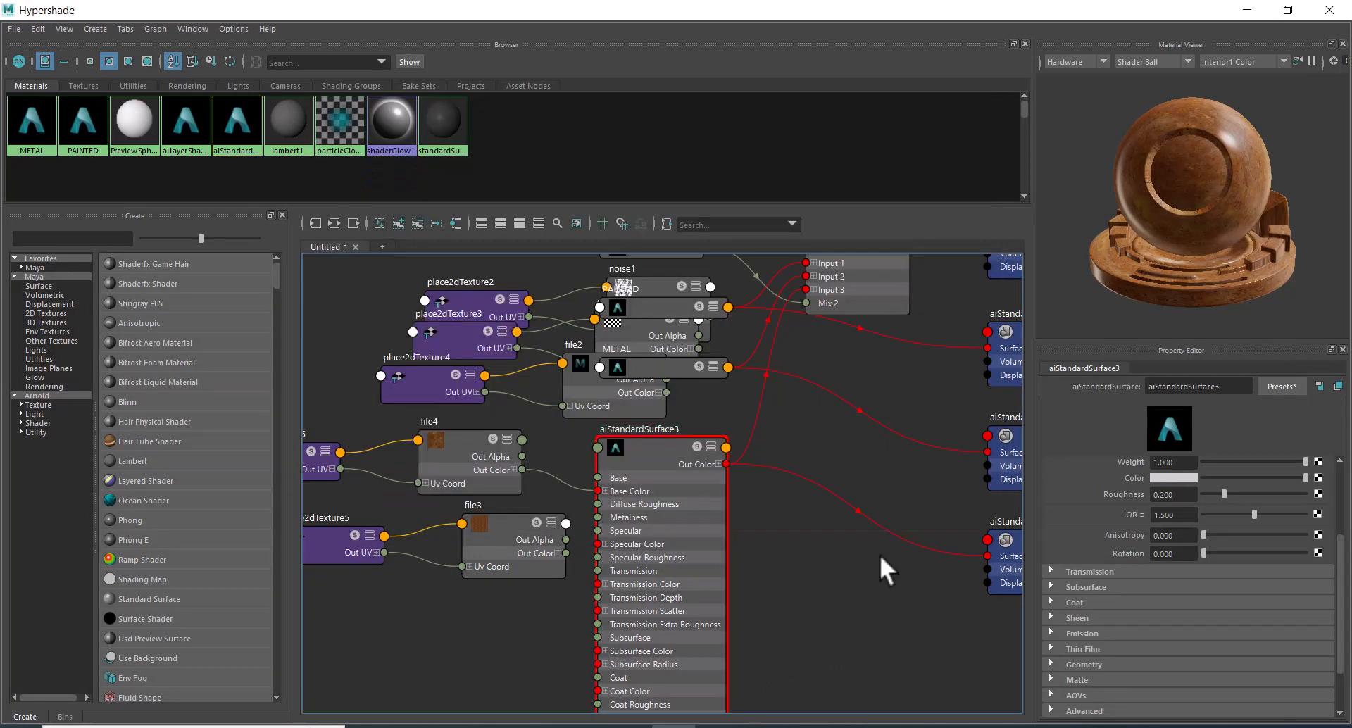
Shift aiStandardSurface3 slightly in the node graph and connect a new File texture to the Layer 3 Mix of aiLayerShader1.
left_click_drag(647, 449, 671, 461)
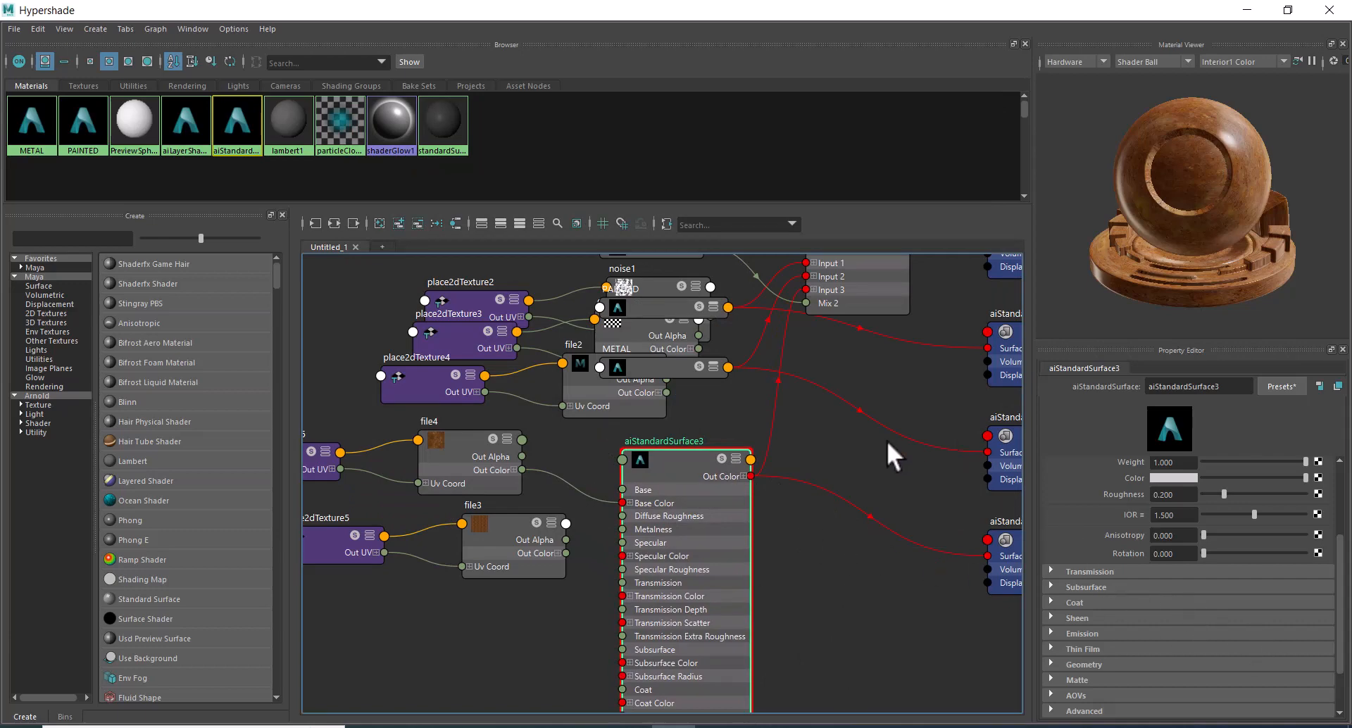
middle_click_drag(886, 441, 888, 557, "alt")
left_click(839, 270)
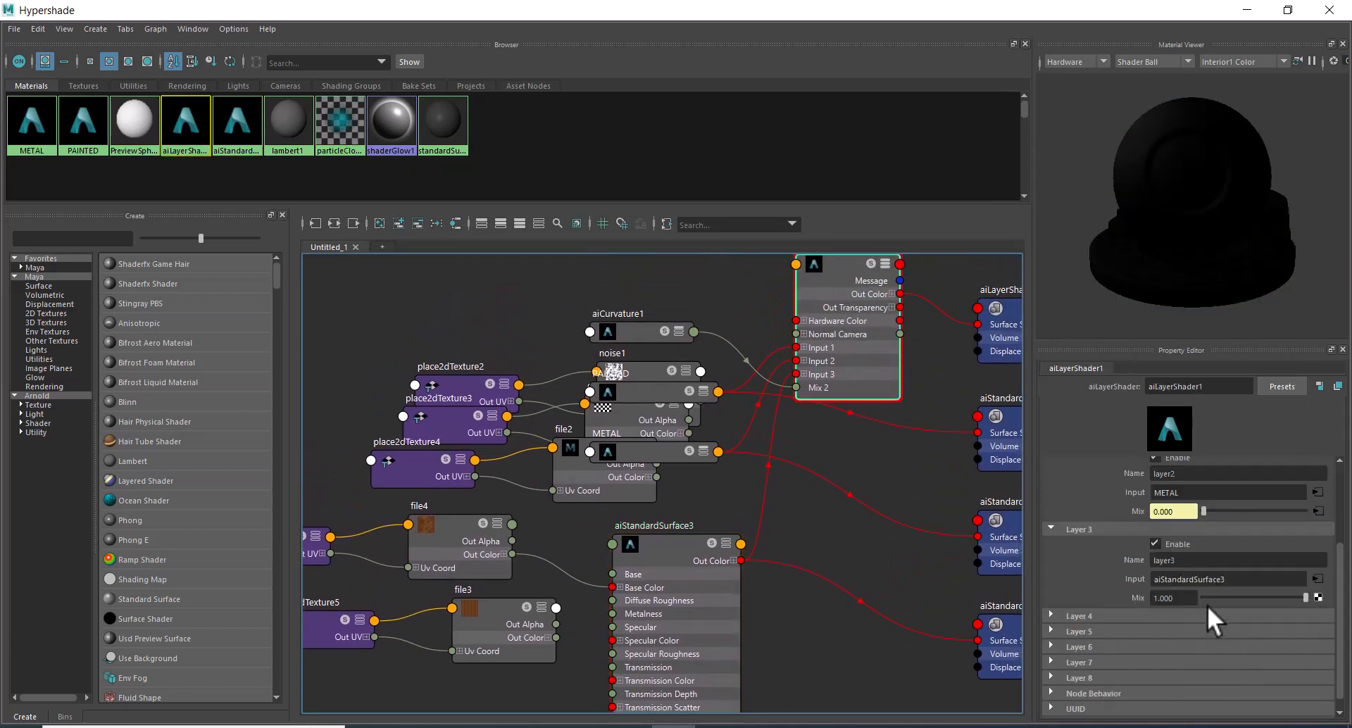
left_click(1317, 597)
left_click(586, 384)
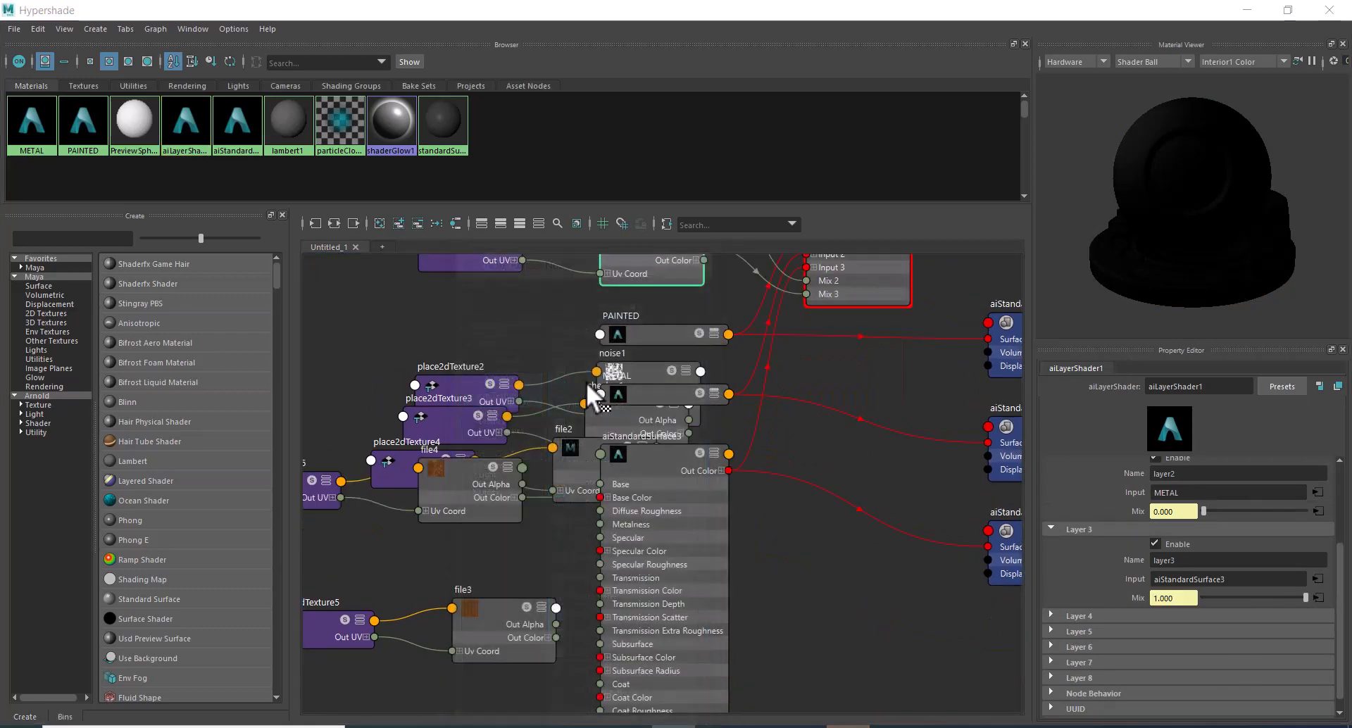
Load 001_RV_DIRT_TEXTURE.jpg from the 002_RV_DIRT TEXTURES _SET 1 folder into the Layer 3 mask texture.
left_click(1329, 487)
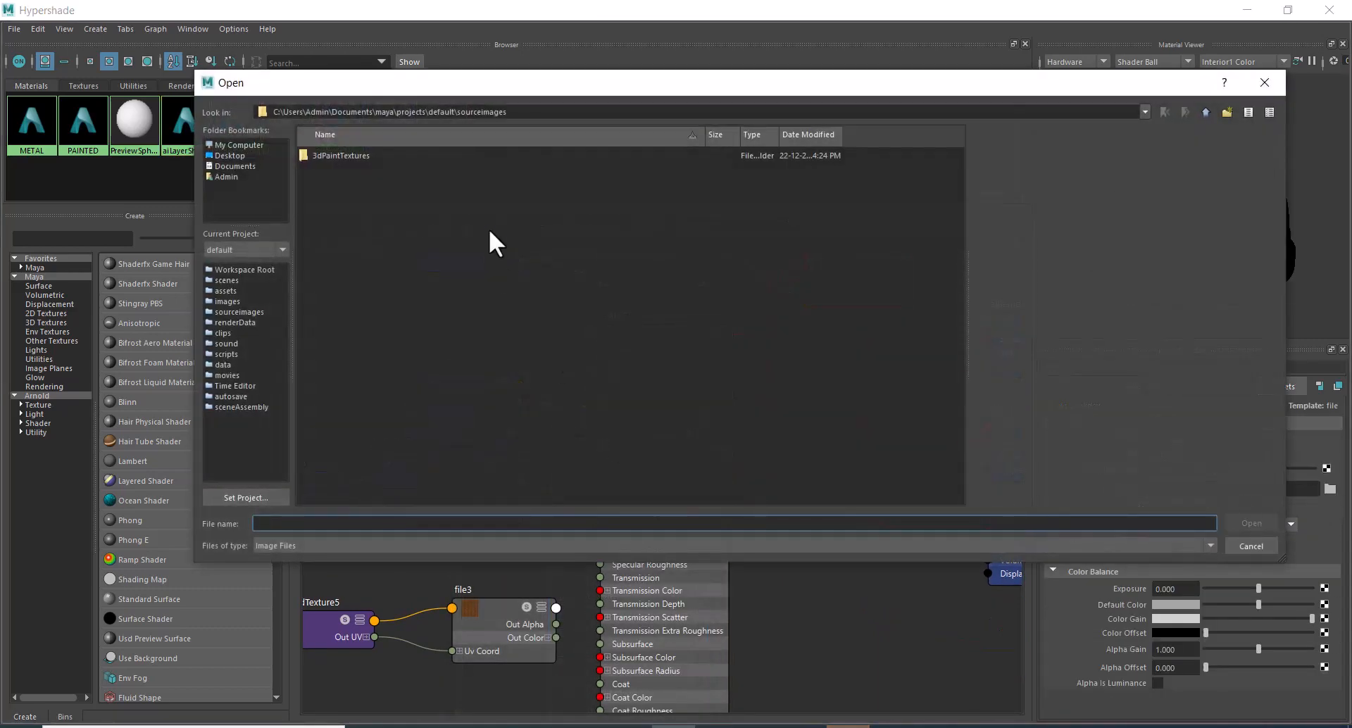
type("C:\\Users\\Admin\\Desktop\\MAYA VS SUB")
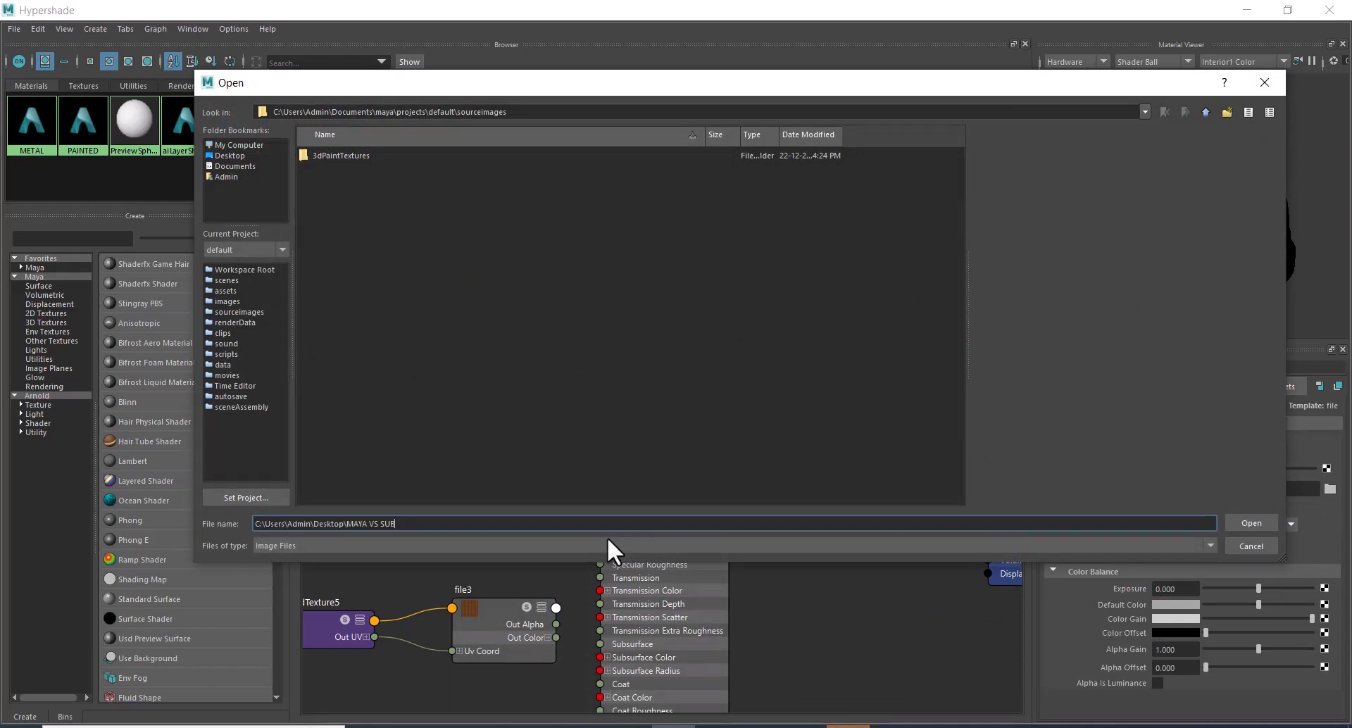
key("Return")
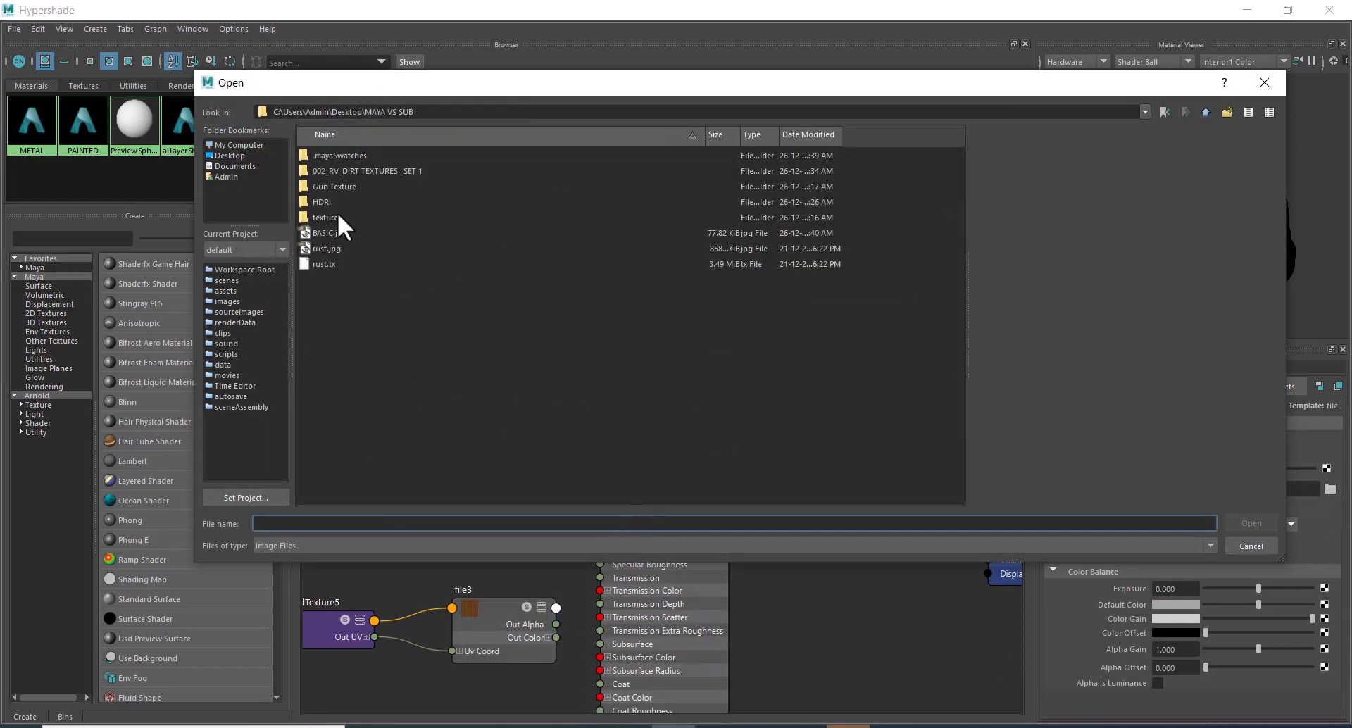
double_click(353, 171)
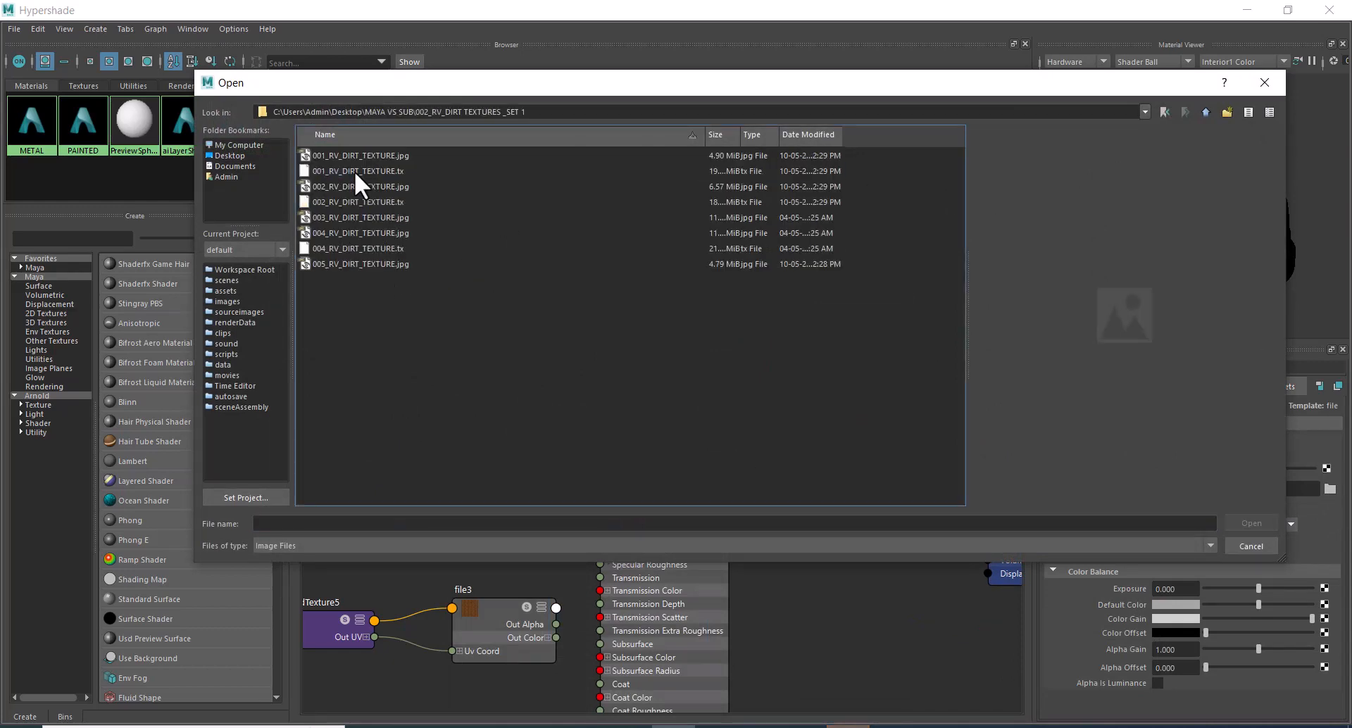
left_click(369, 153)
double_click(369, 154)
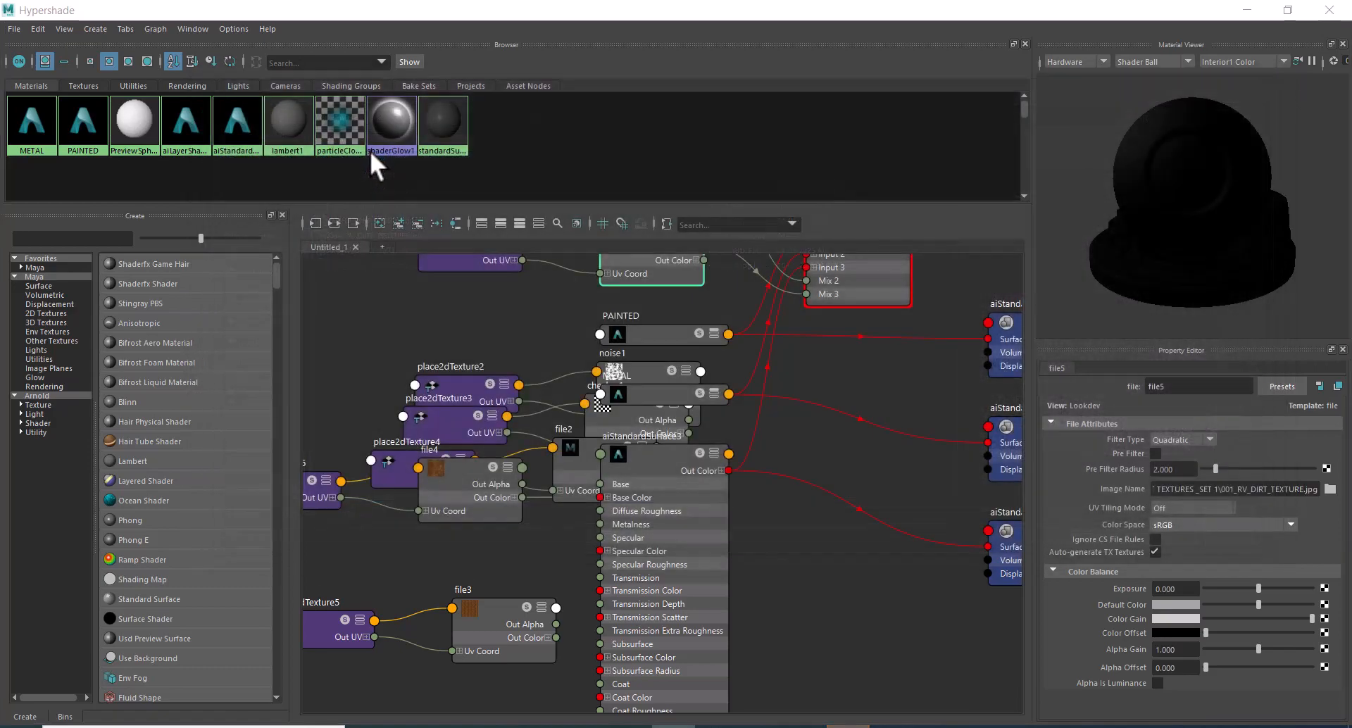
Start the live render to check how the dirt mask blends the rust layer on the sphere.
left_click(1288, 9)
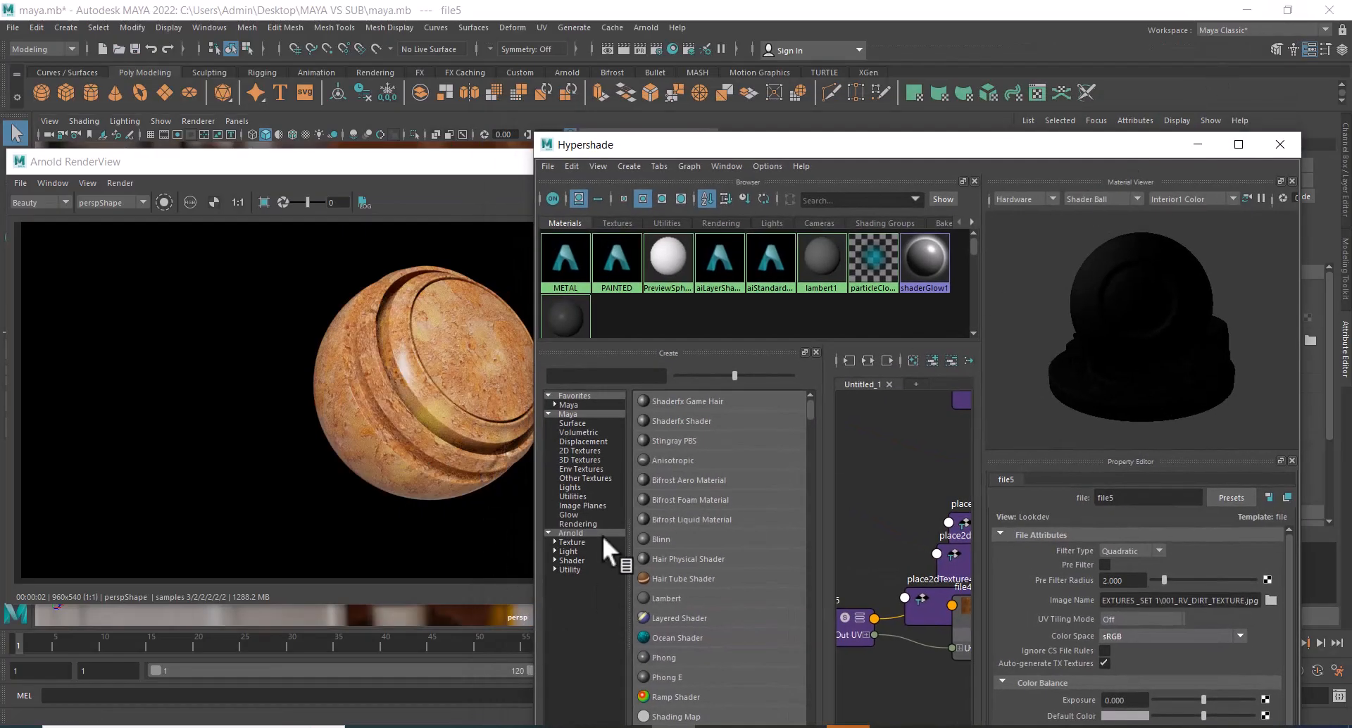
left_click(458, 211)
left_click(621, 202)
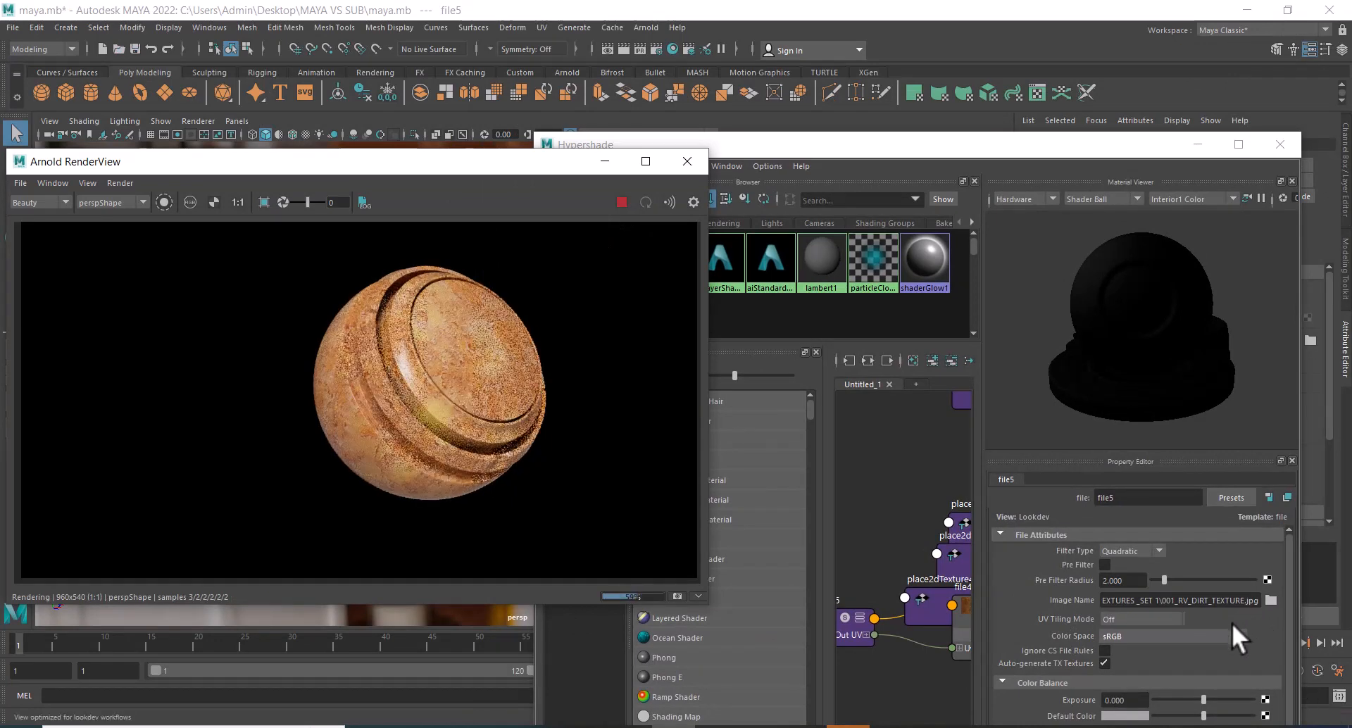
Switch the Layer 3 mask image to 003_RV_DIRT_TEXTURE.jpg, check the live render, and return to the enlarged node graph.
left_click(1269, 599)
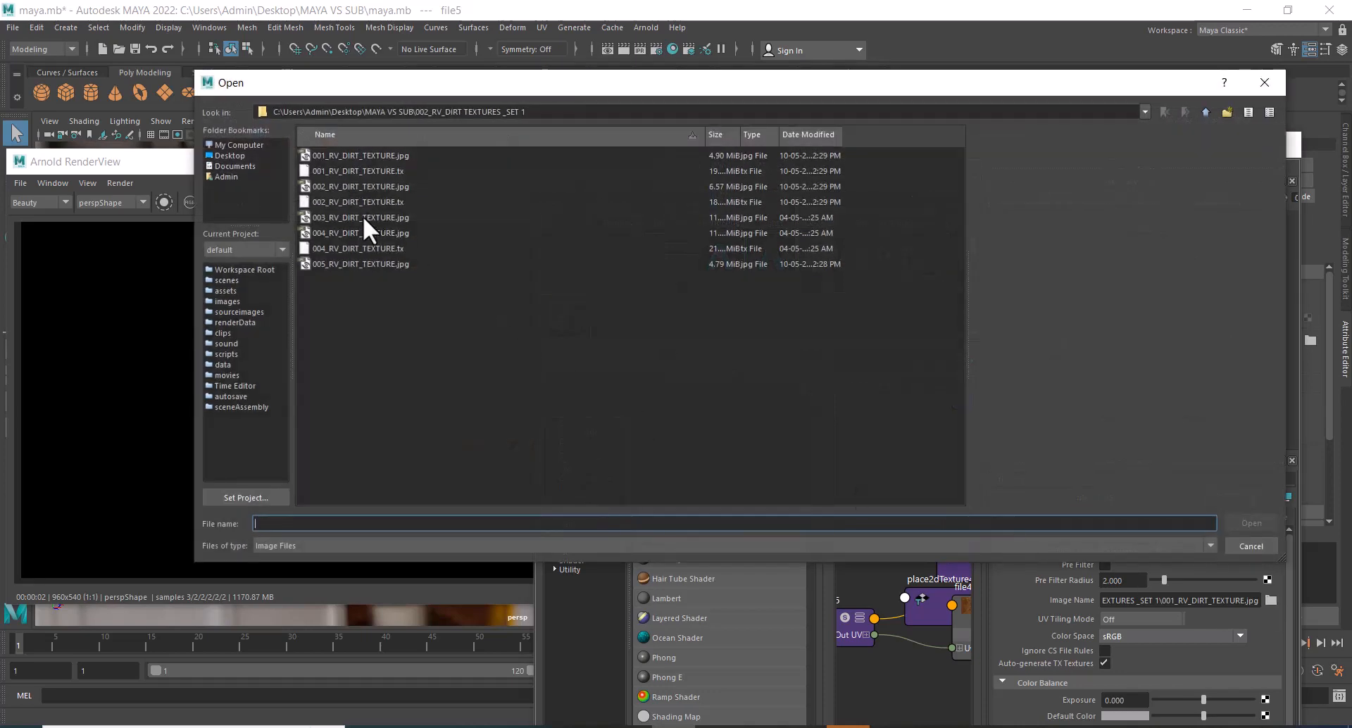
double_click(362, 217)
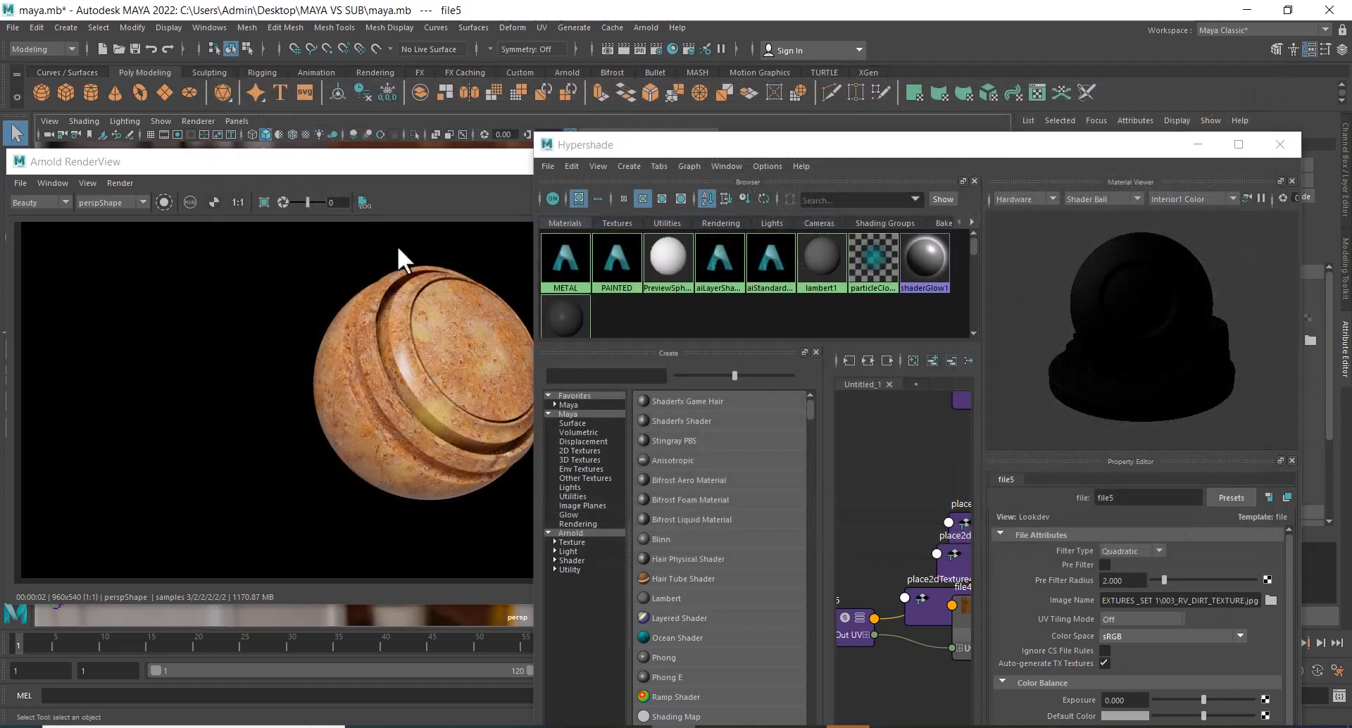
left_click_drag(474, 158, 372, 163)
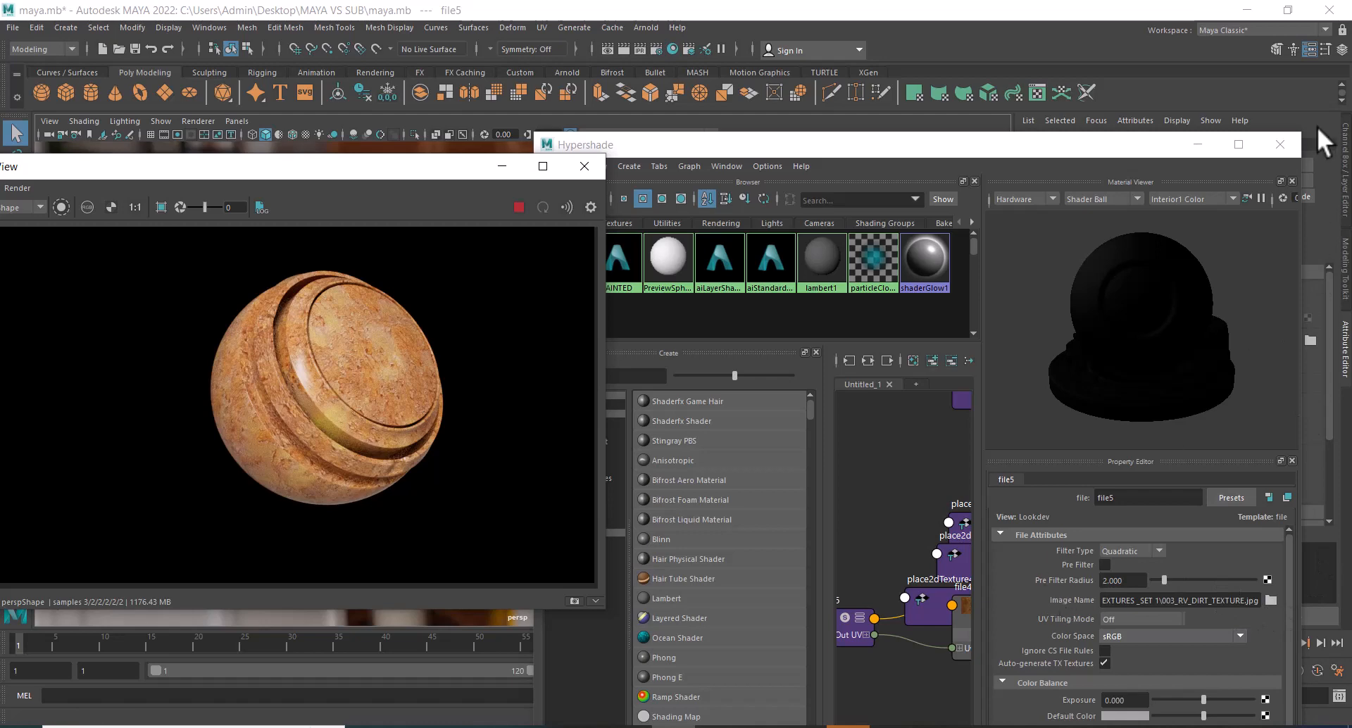
left_click(1238, 145)
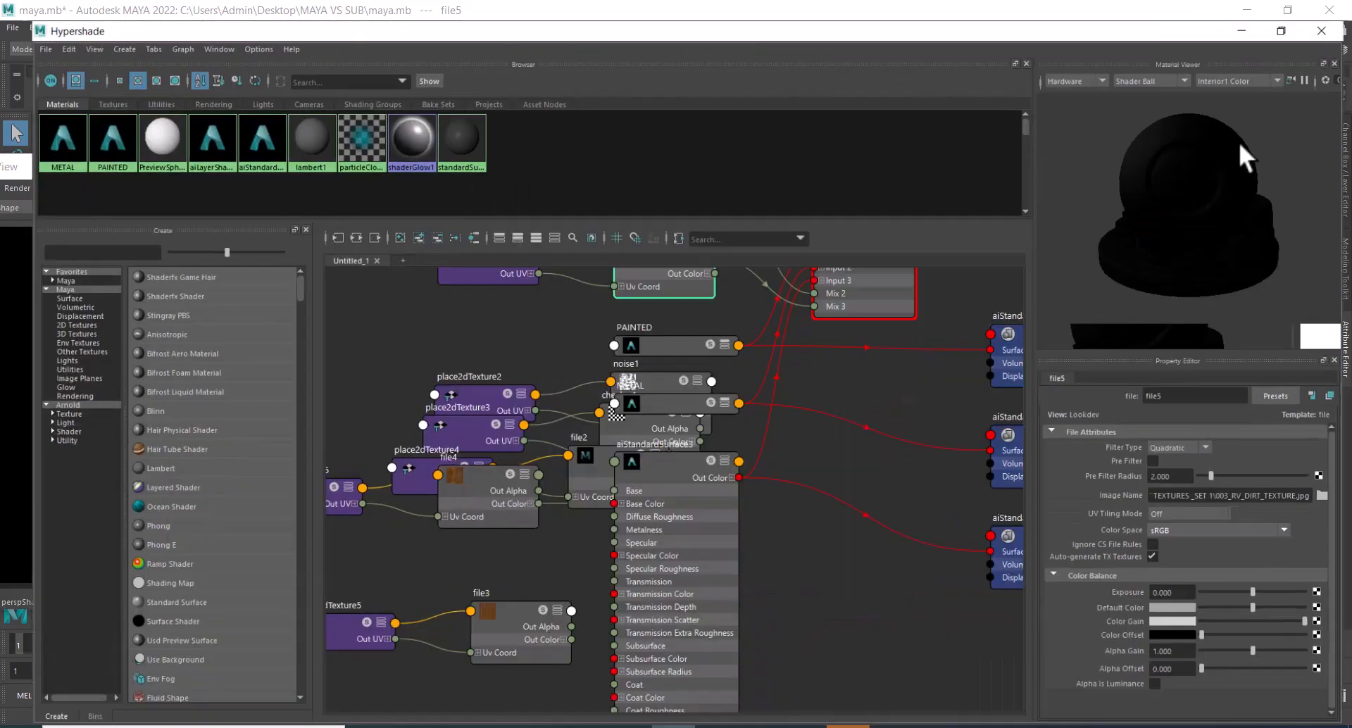
middle_click_drag(862, 436, 868, 560, "alt")
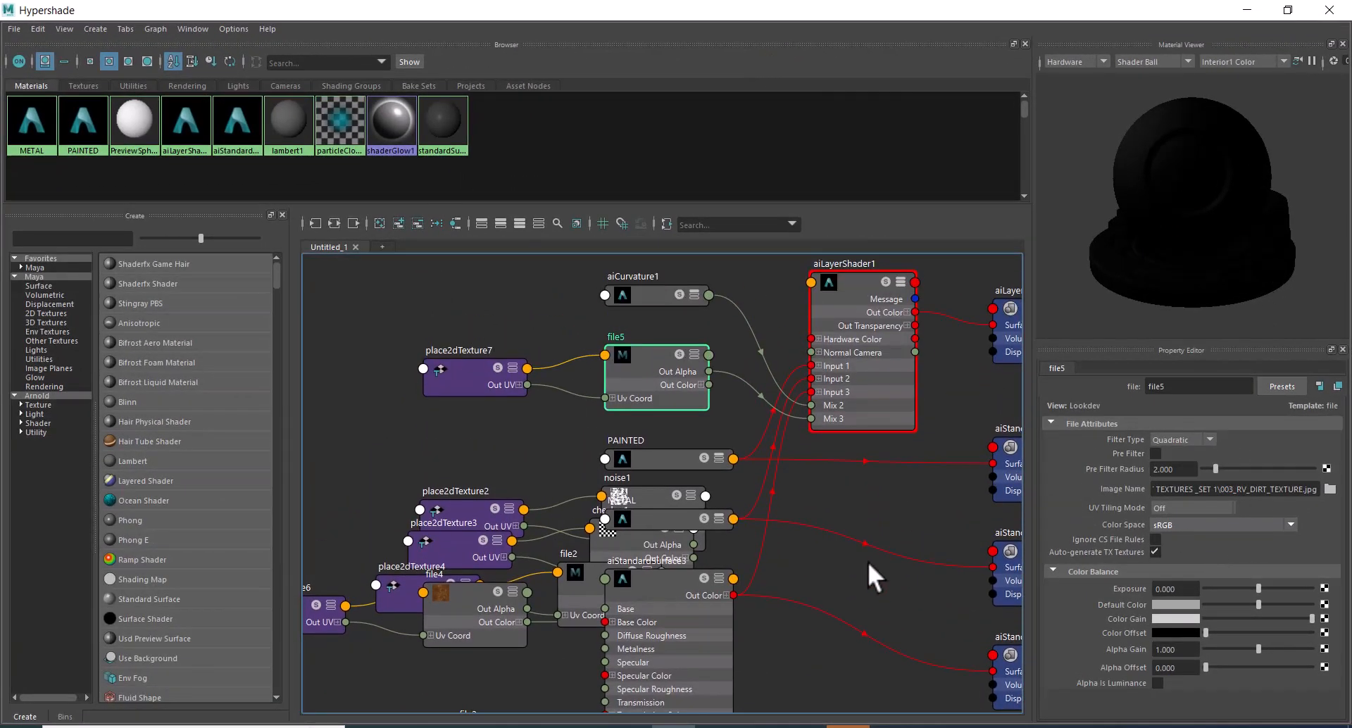
Break the dirt texture's connection to the Layer 3 Mix of aiLayerShader1 and connect a new Checker texture instead.
left_click(860, 276)
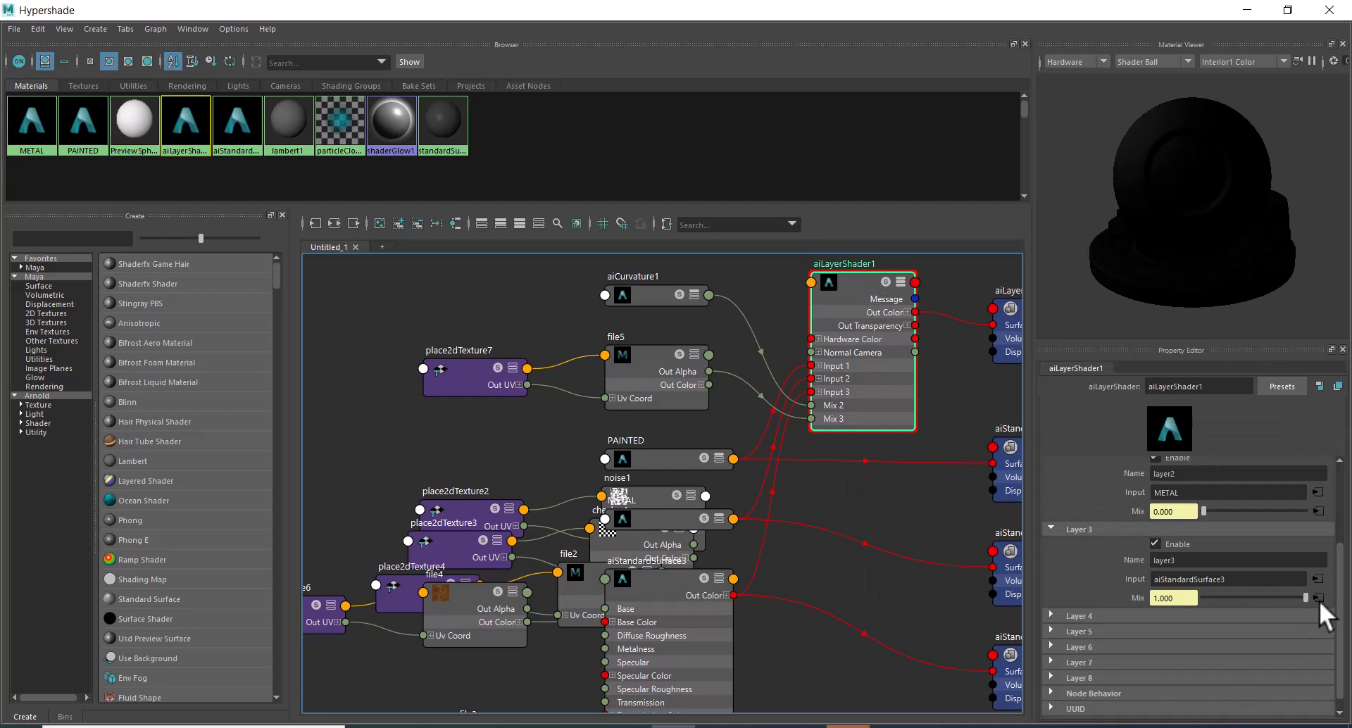
right_click(1134, 598)
left_click(1170, 636)
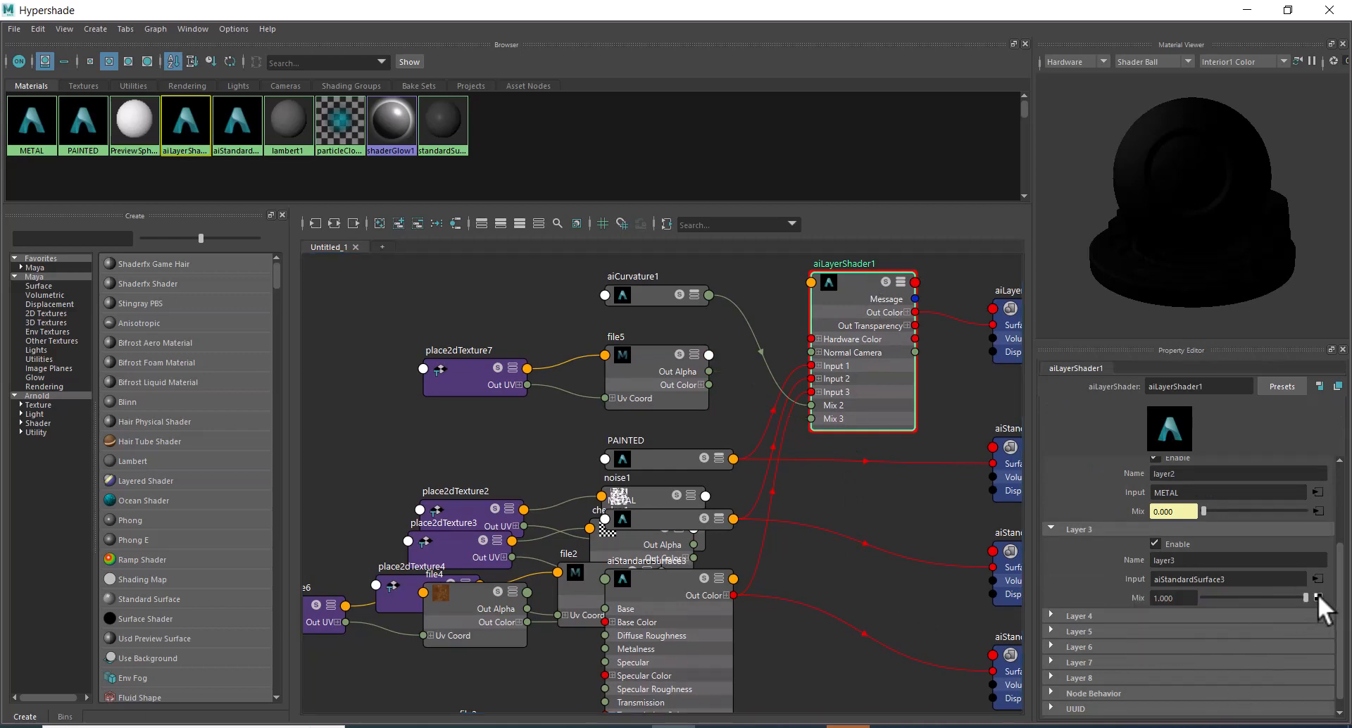
left_click(1318, 597)
left_click(607, 344)
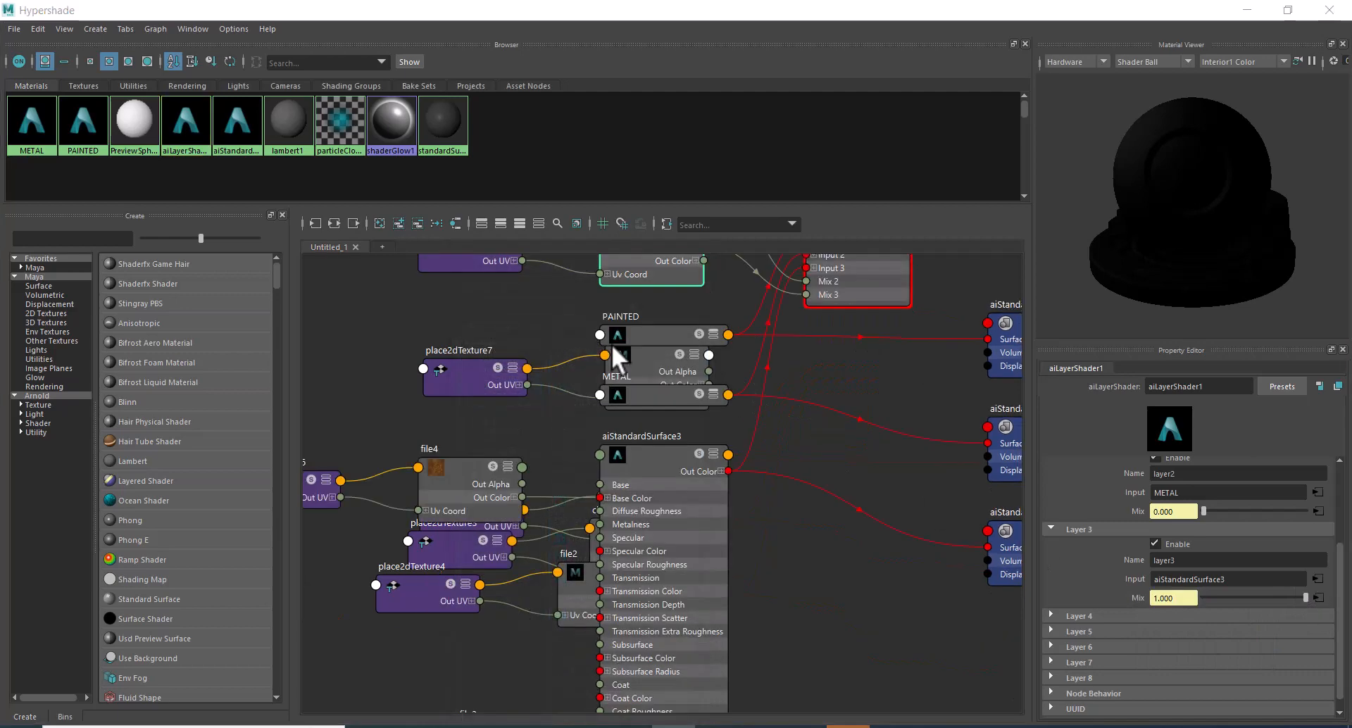
Darken the checker's Color 1 to a mid grey while checking the live render, and return to the enlarged node graph.
left_click(1288, 9)
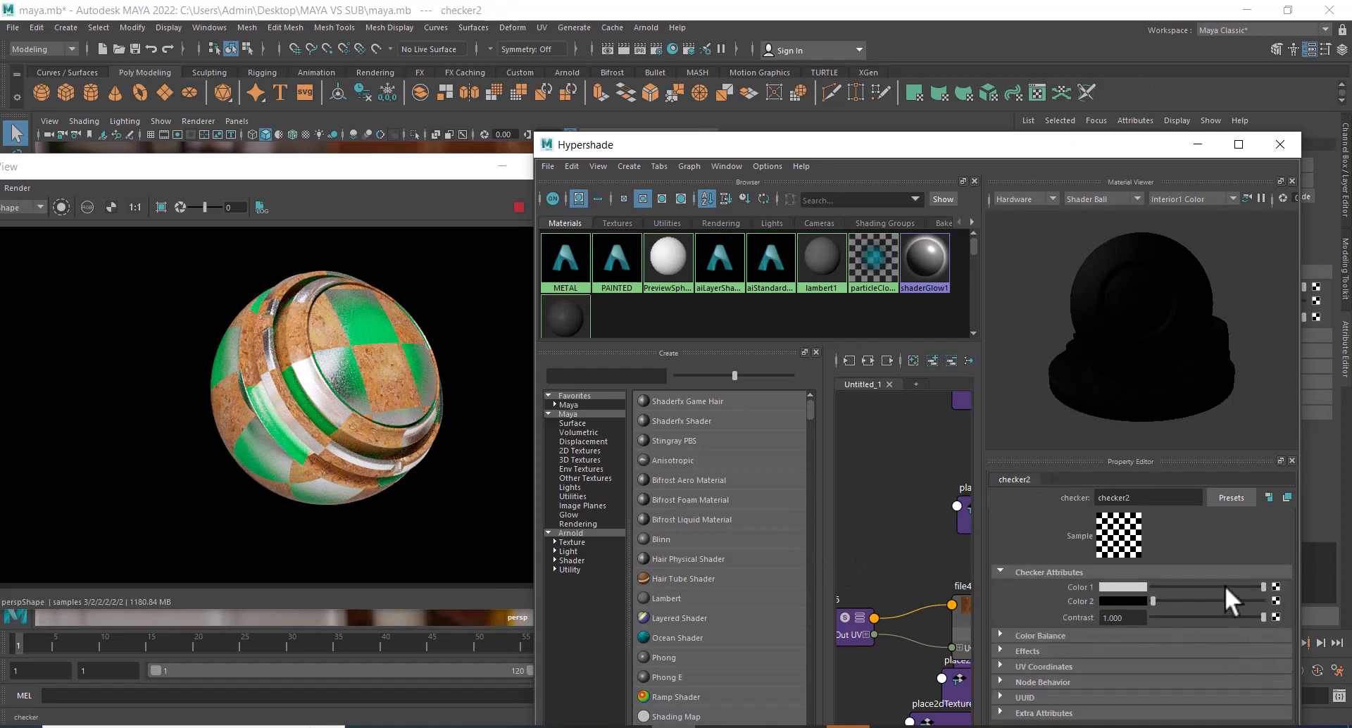
left_click_drag(1222, 586, 1193, 589)
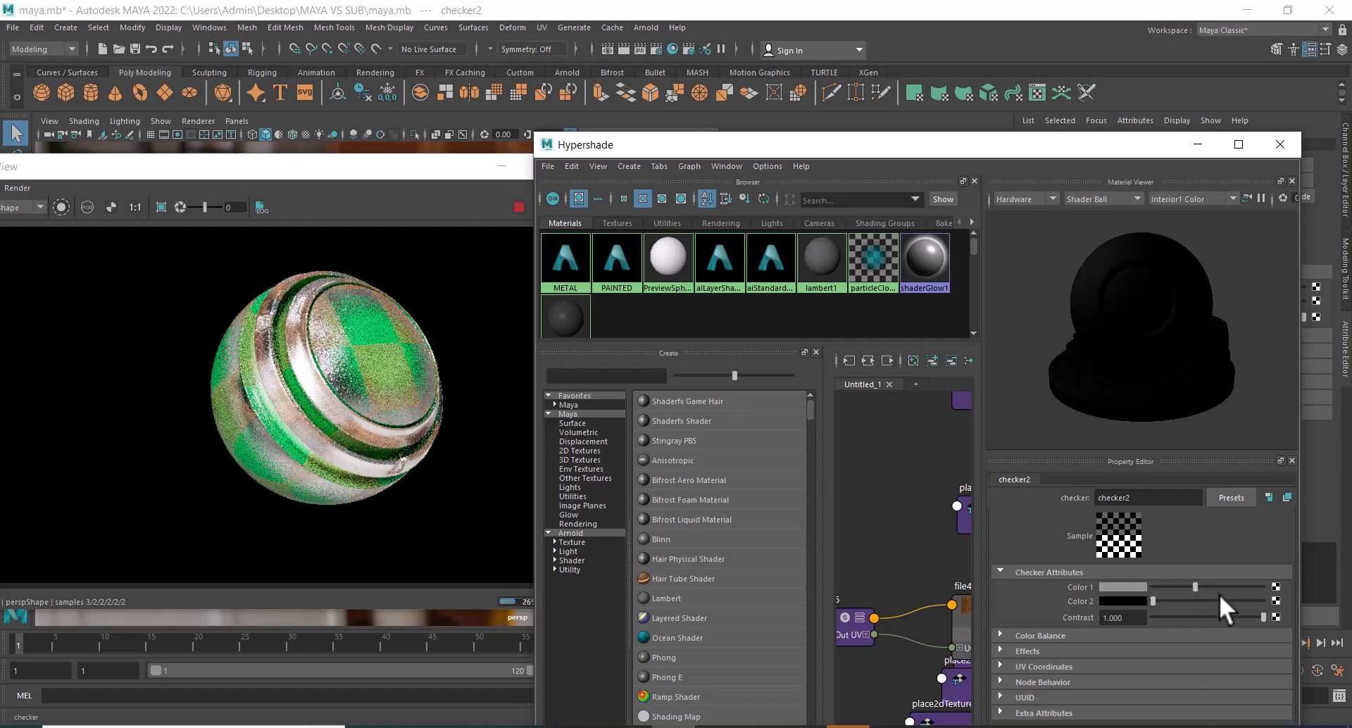
left_click(1237, 144)
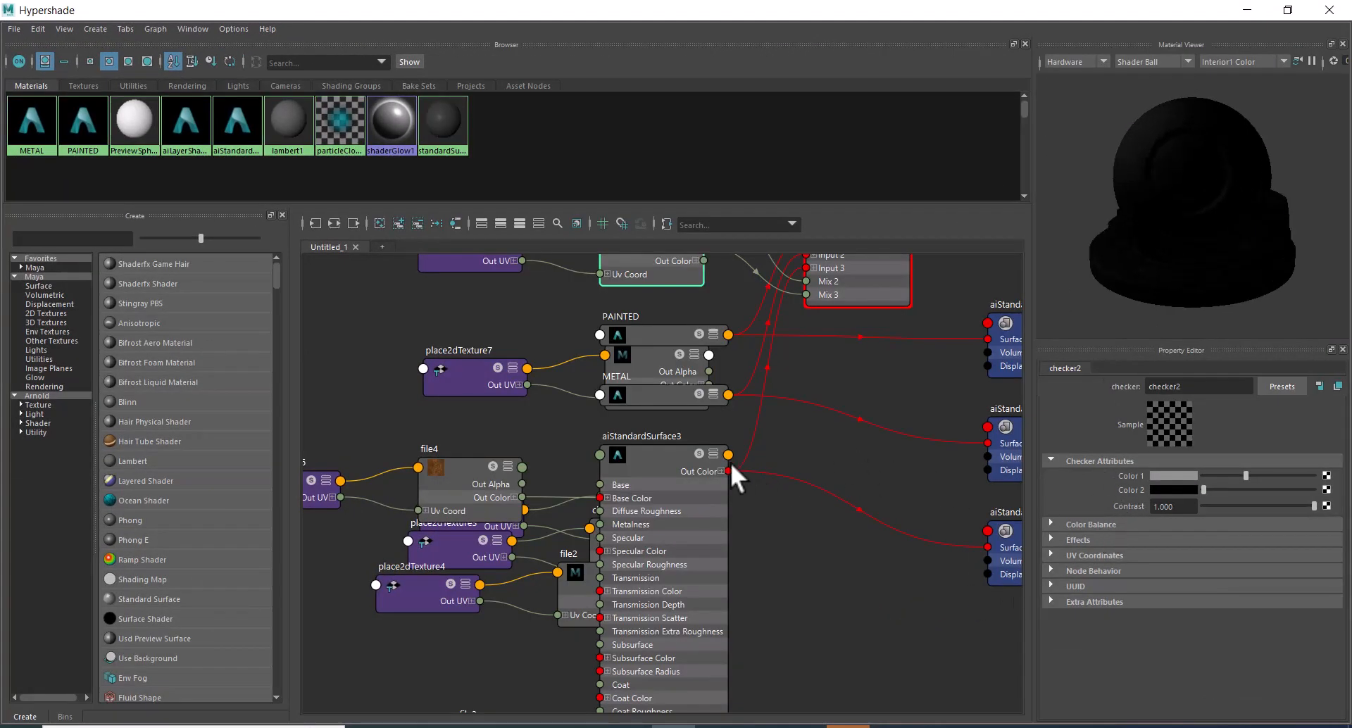
Replace the checker on the Layer 3 Mix of aiLayerShader1 with a new Brownian 3D texture.
left_click(710, 452)
middle_click_drag(843, 473, 848, 655, "alt")
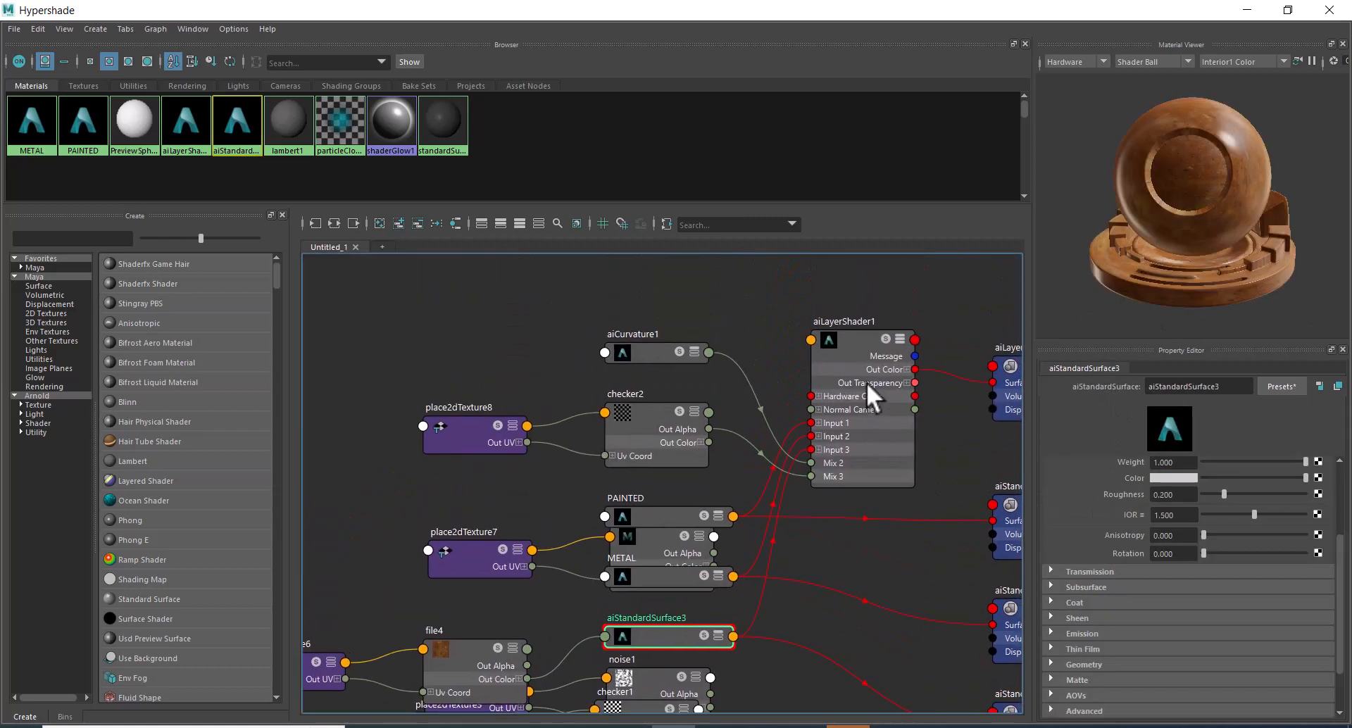
left_click(850, 332)
right_click(1134, 595)
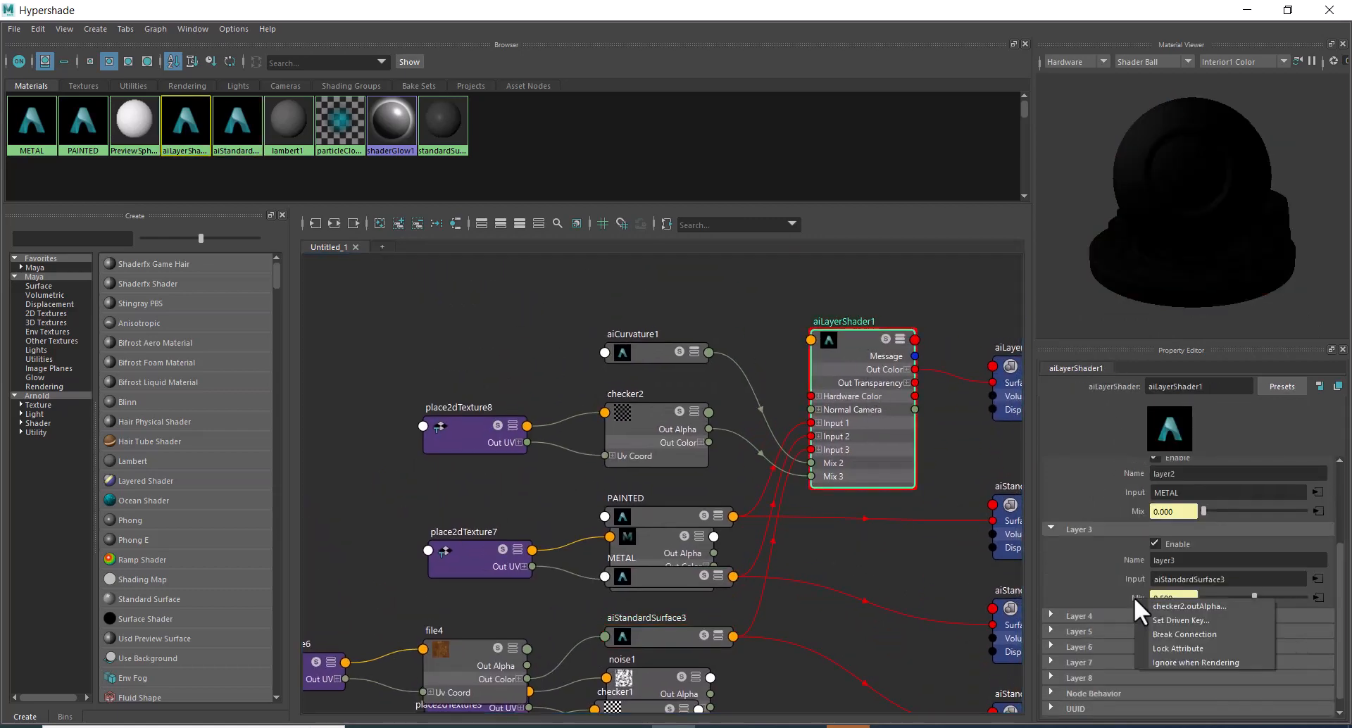
left_click(1180, 635)
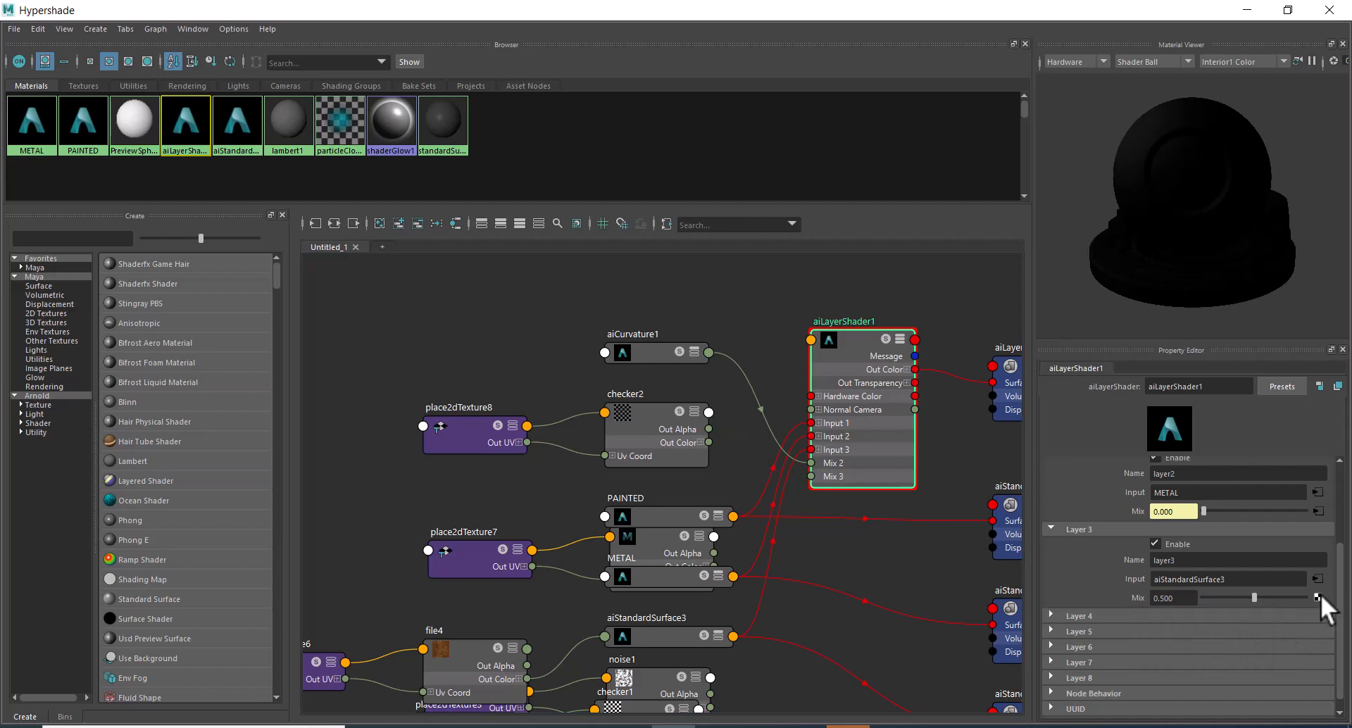
left_click(1318, 599)
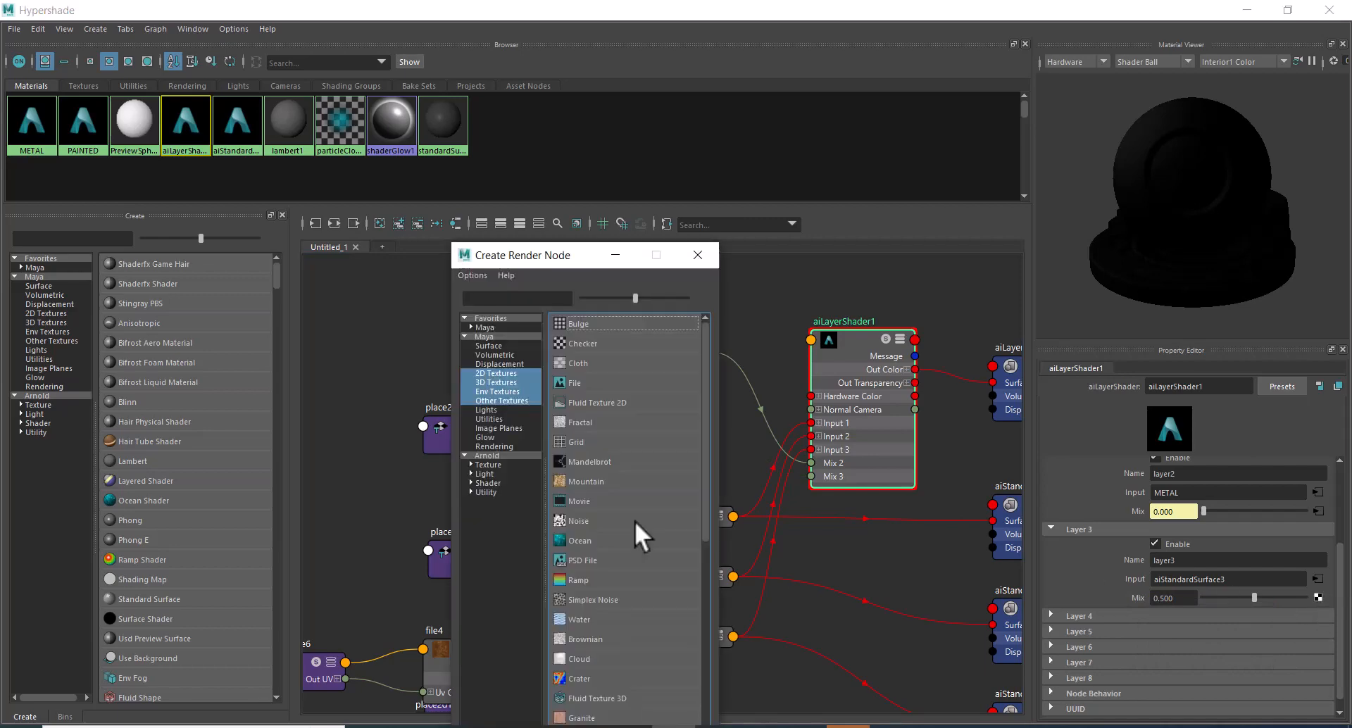
left_click(502, 372)
left_click(497, 381)
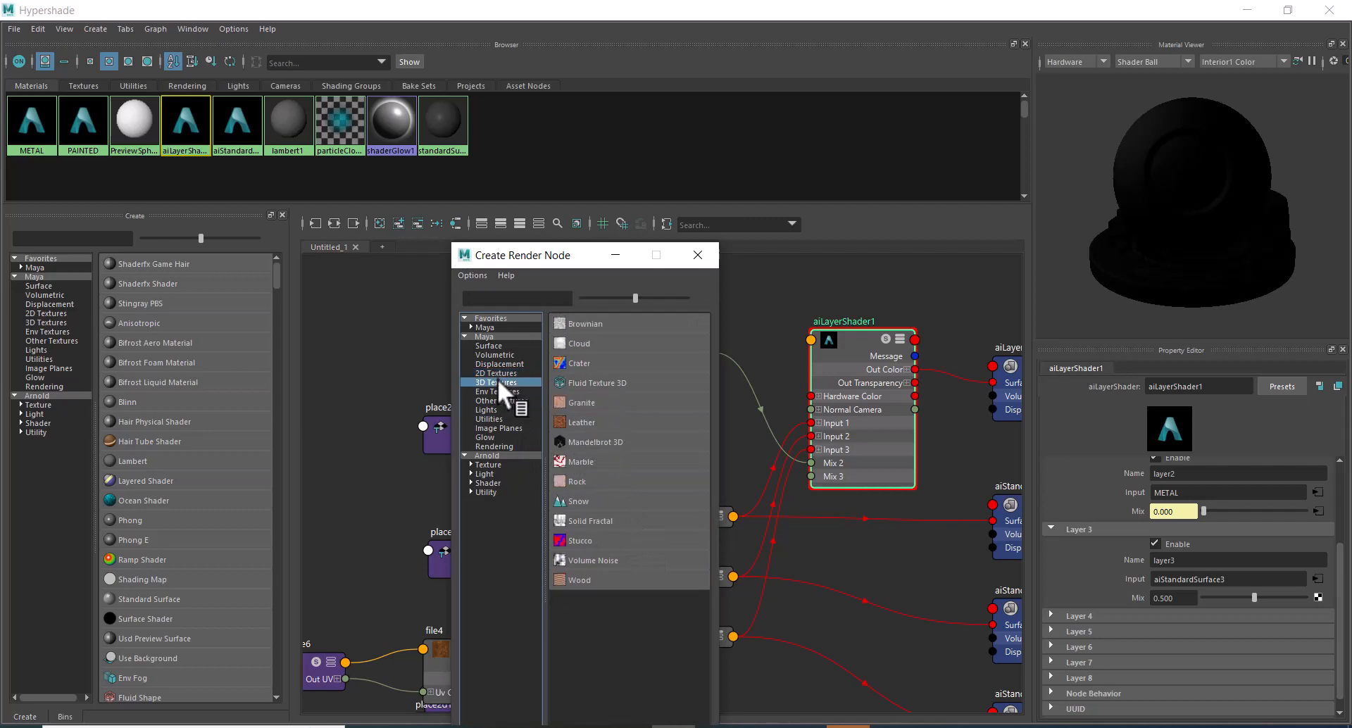
left_click(586, 324)
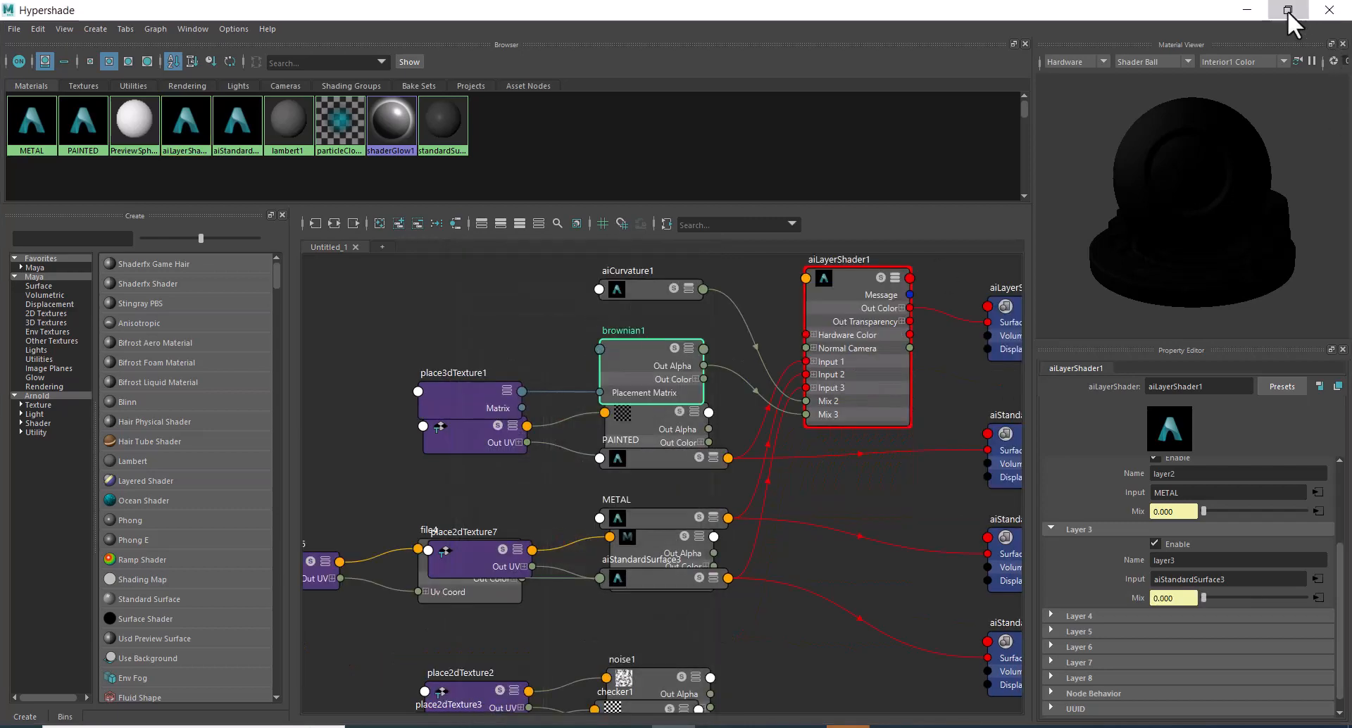
Raise the Brownian texture's Lacunarity to 4.329 while checking the live render, and return to the enlarged node graph.
left_click(1288, 11)
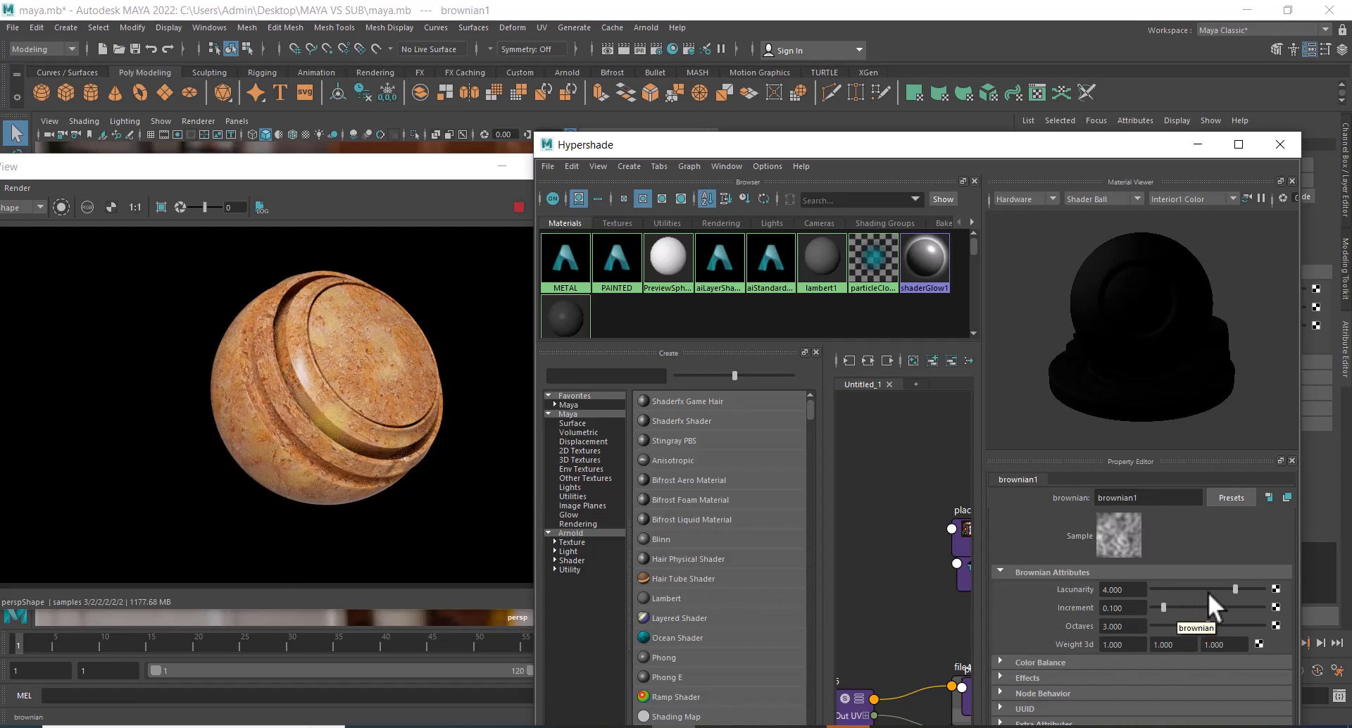
left_click_drag(1193, 589, 1247, 597)
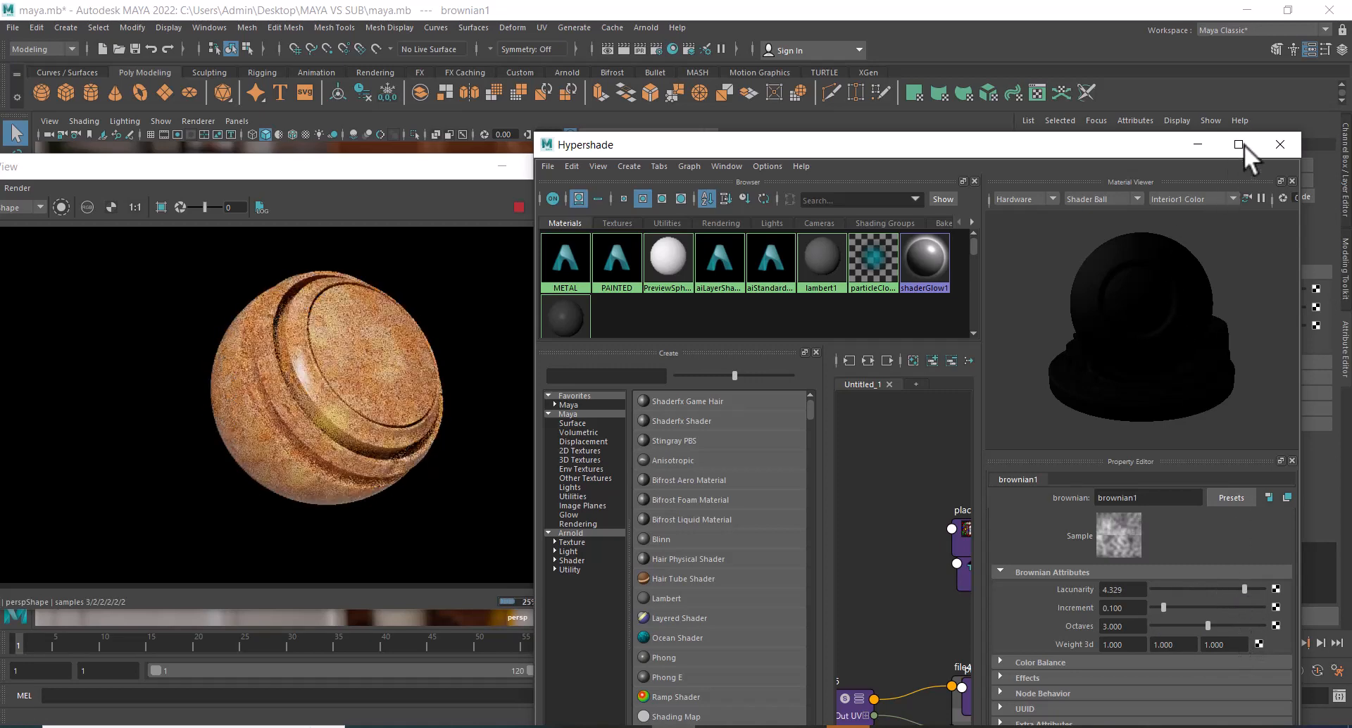
left_click(1243, 145)
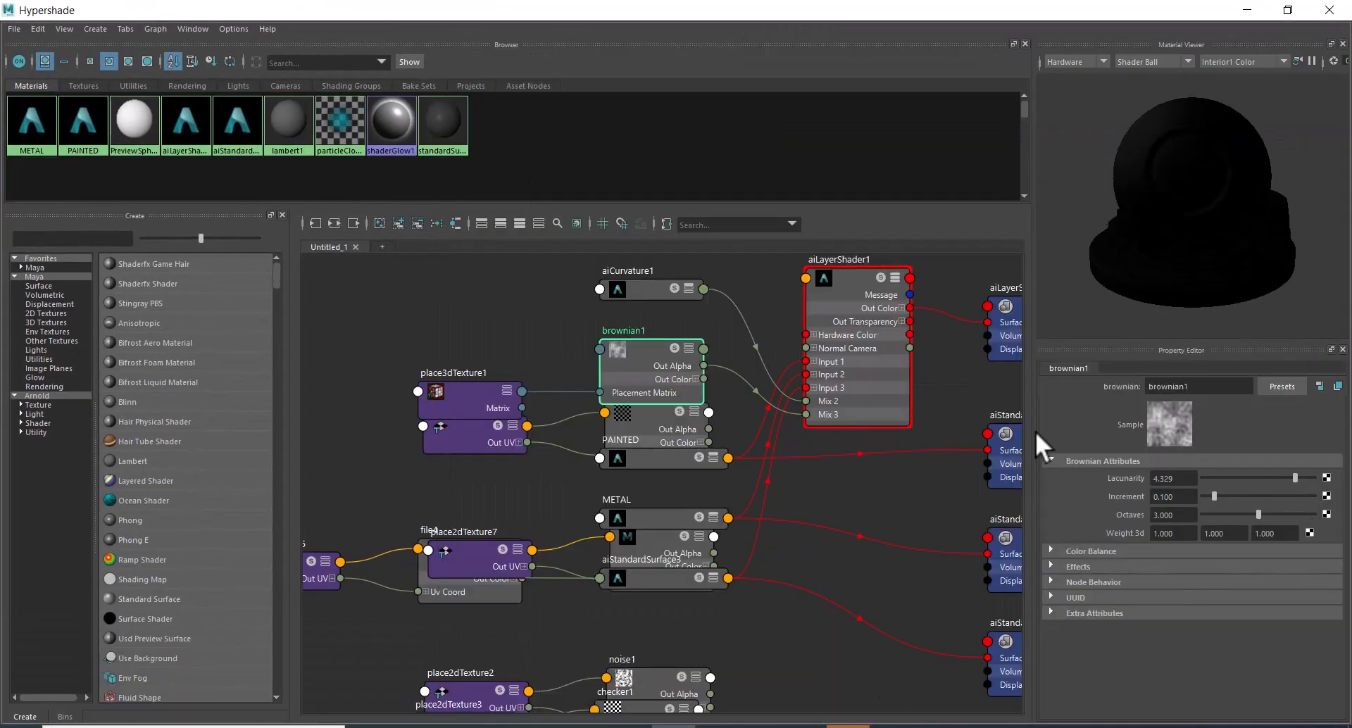
Break the Brownian connection on the Layer 3 Mix of aiLayerShader1 and connect a new Fractal 2D texture instead.
left_click(840, 337)
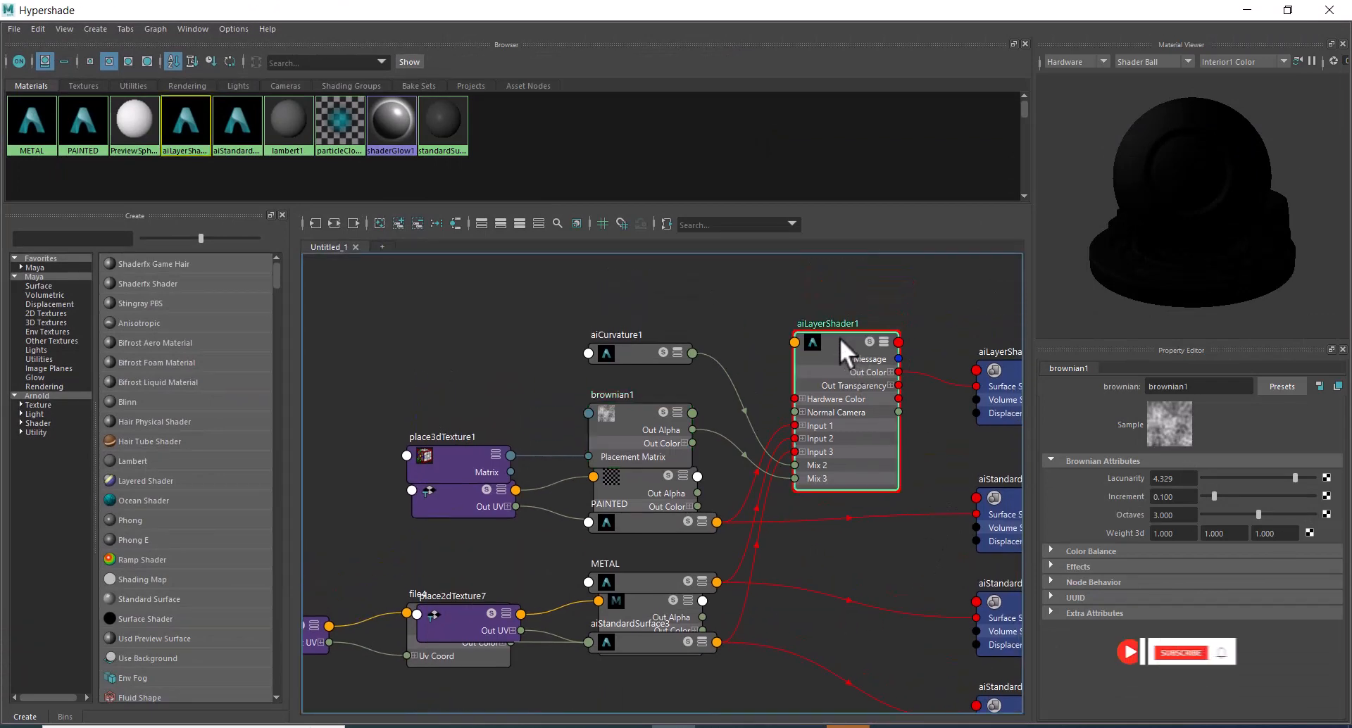
right_click(1169, 598)
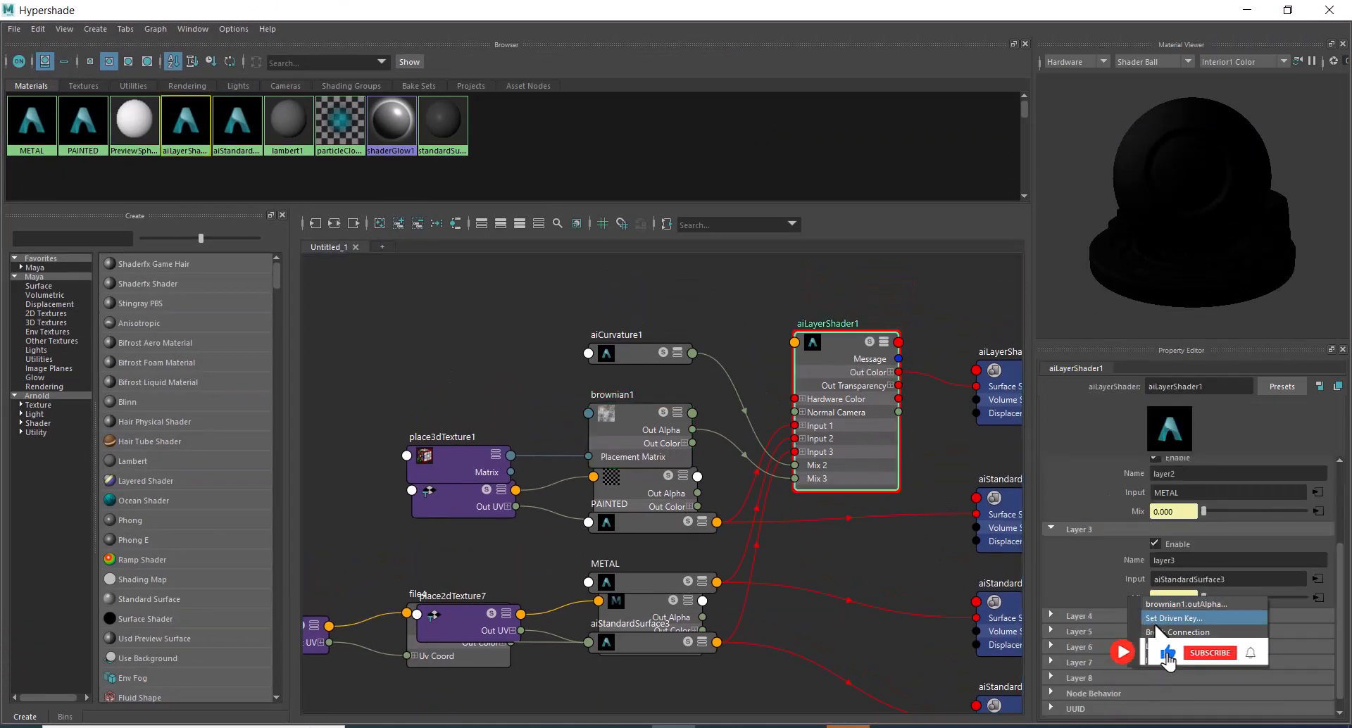
left_click(1231, 612)
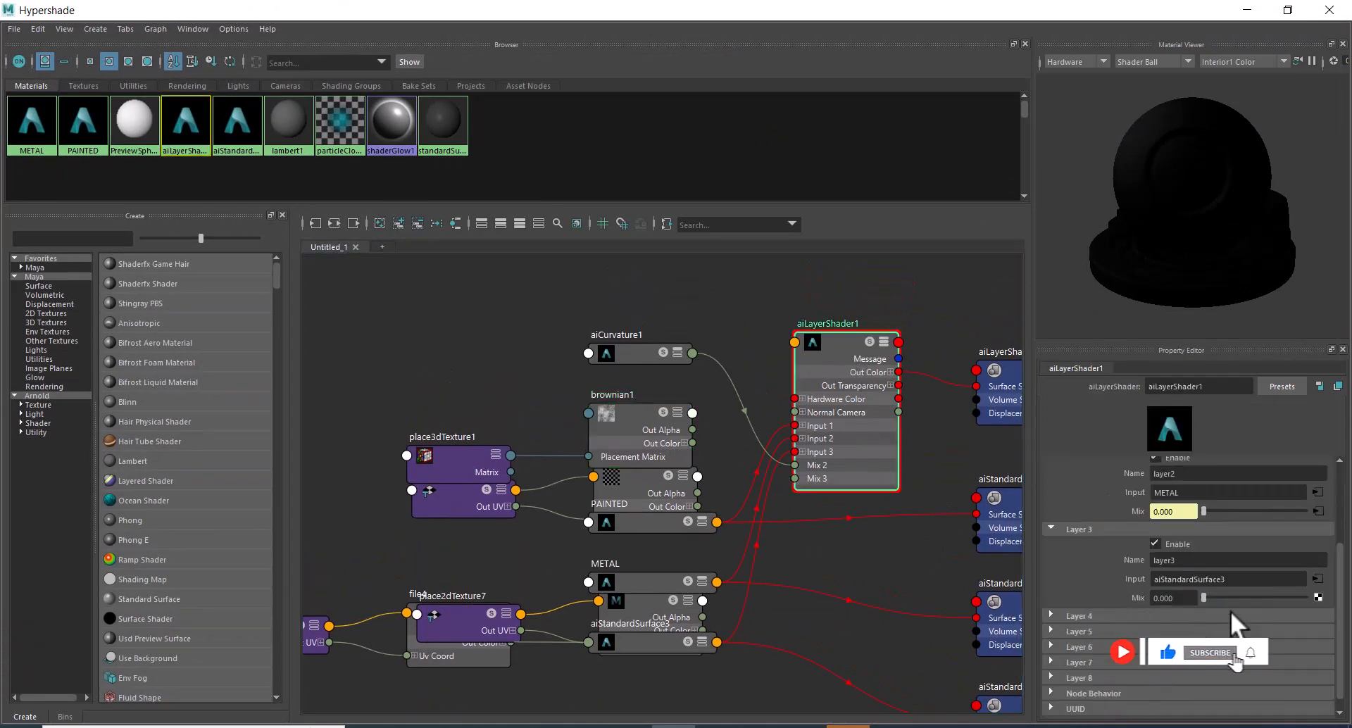
left_click(1317, 598)
left_click(503, 372)
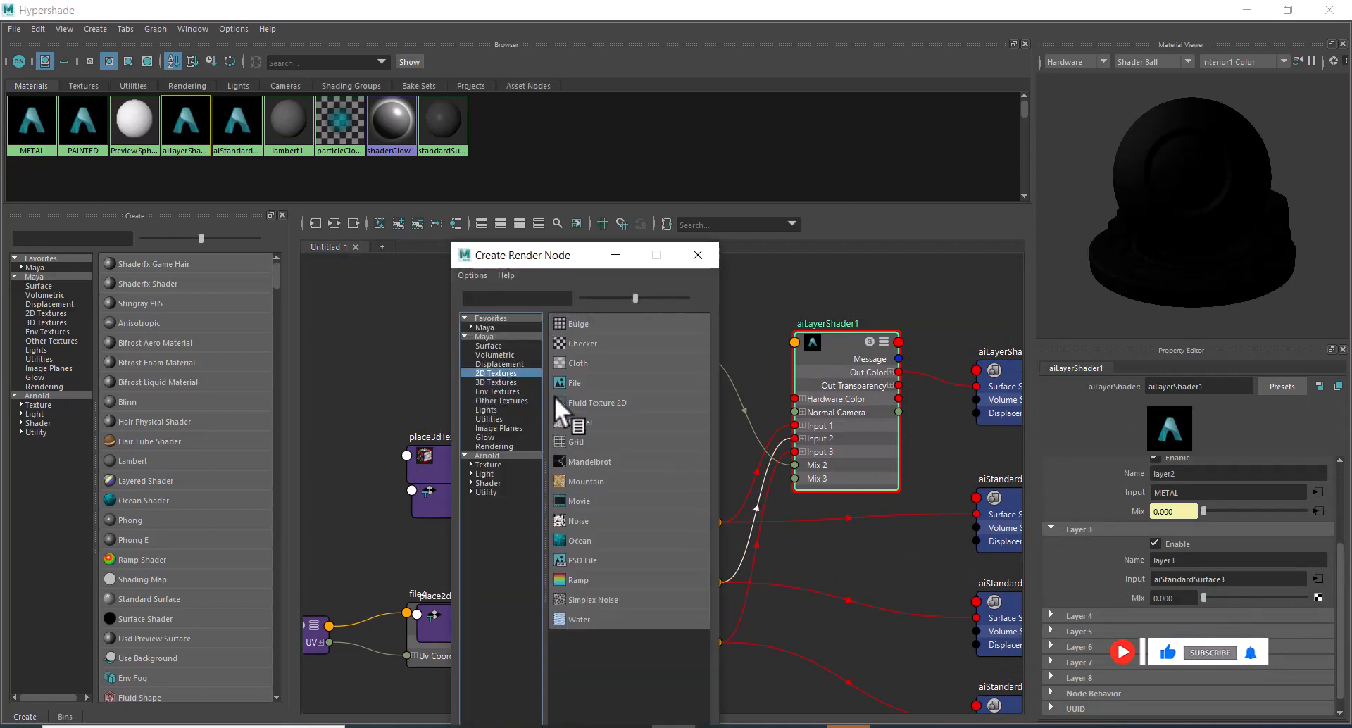
left_click(583, 422)
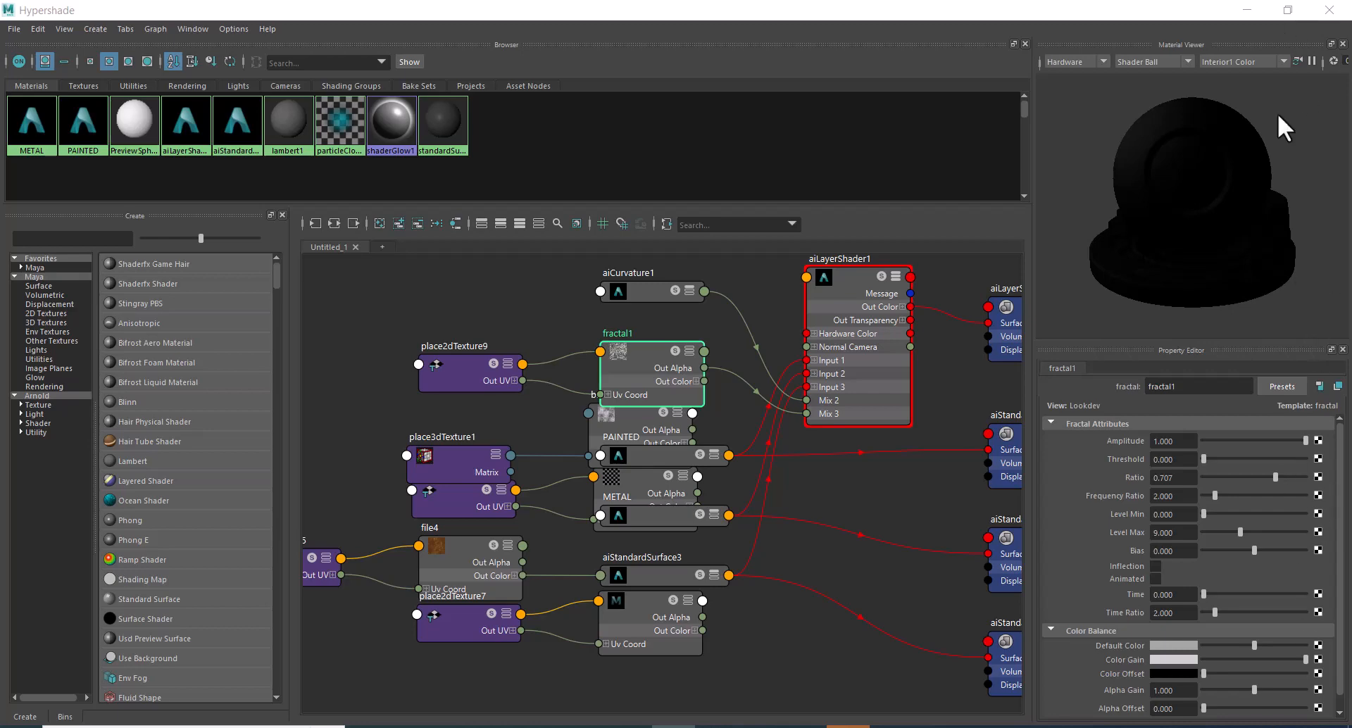
Shift the render view slightly and refresh the live render to check the fractal mask on the sphere.
left_click(1288, 10)
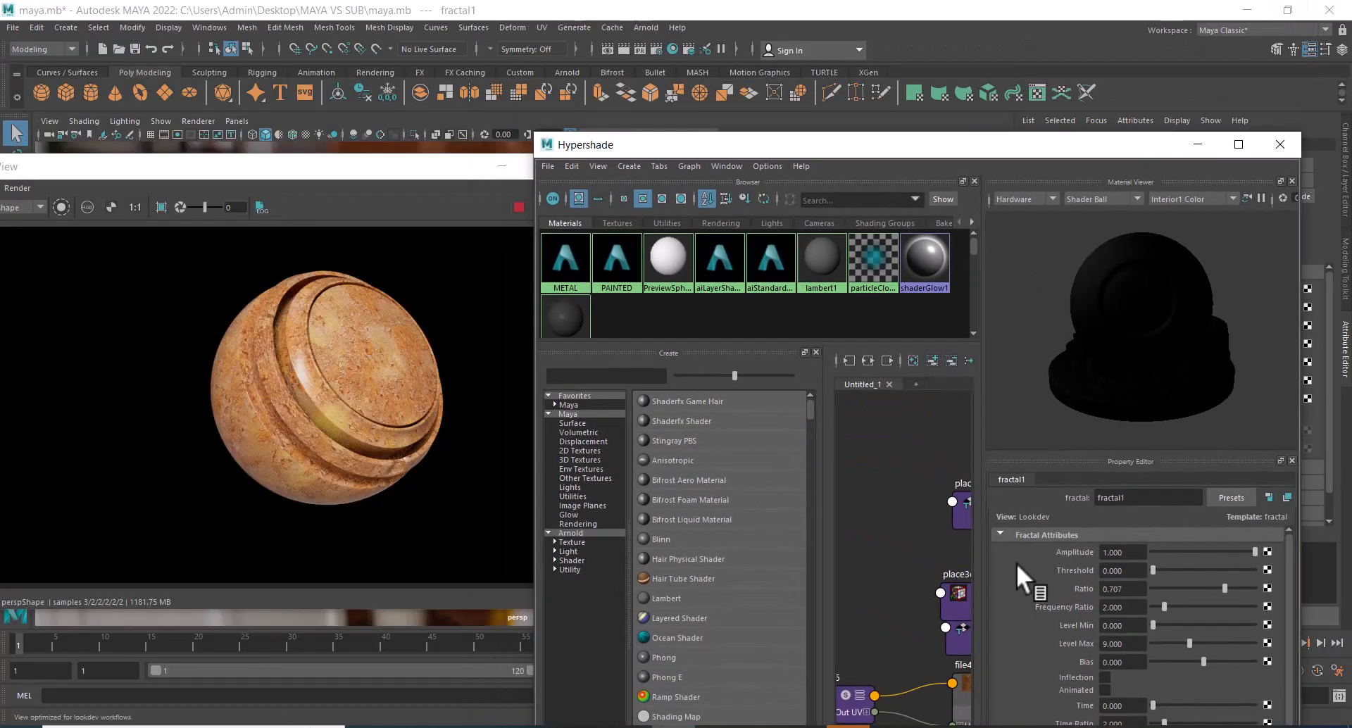
left_click_drag(377, 167, 347, 156)
left_click(486, 196)
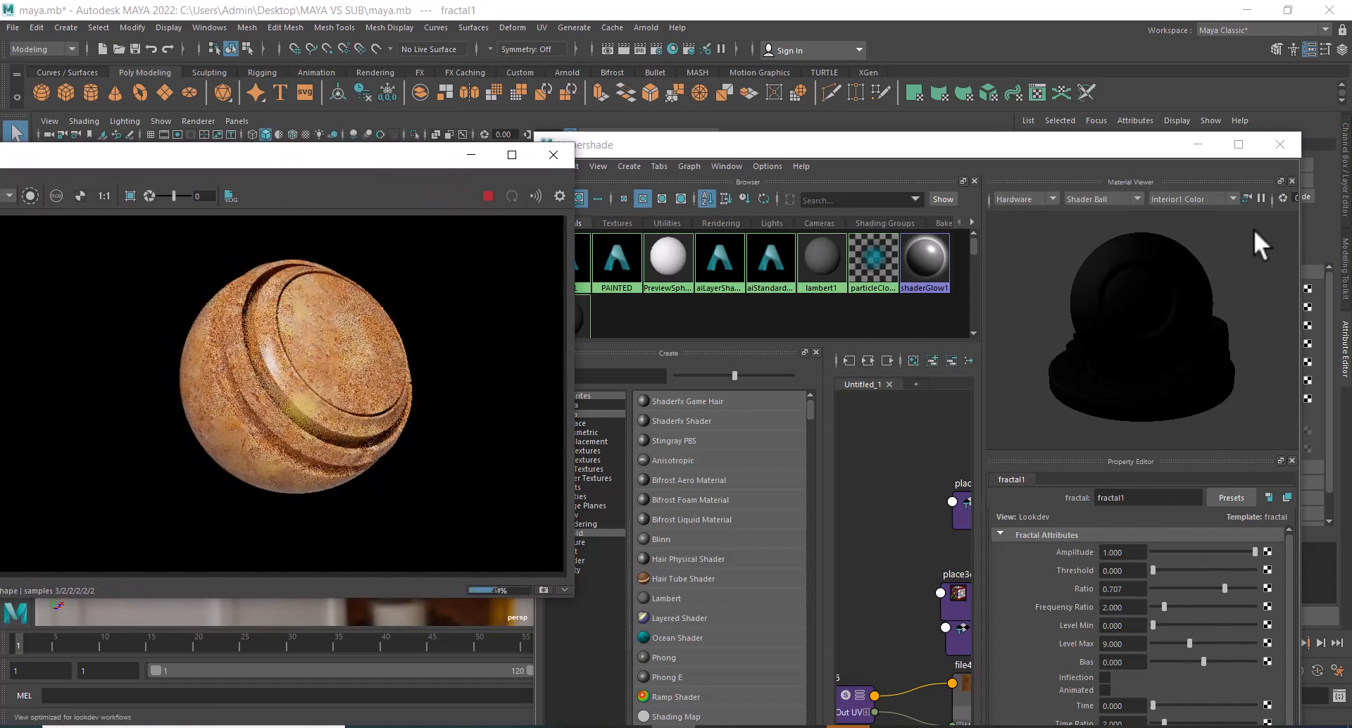
left_click(1239, 144)
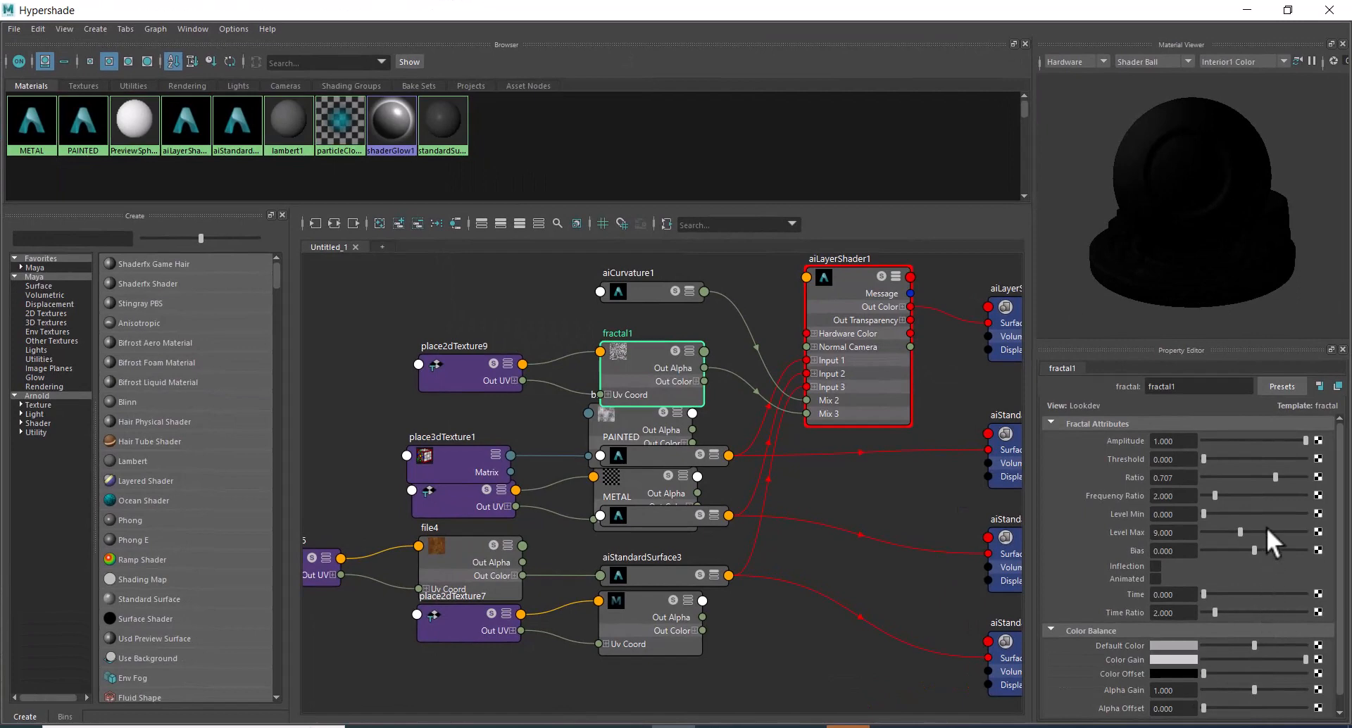
Set the fractal's Level Max to 17.832, brighten its Default Color, and check the live render.
left_click_drag(1241, 532, 1275, 532)
left_click(1280, 645)
left_click(1288, 10)
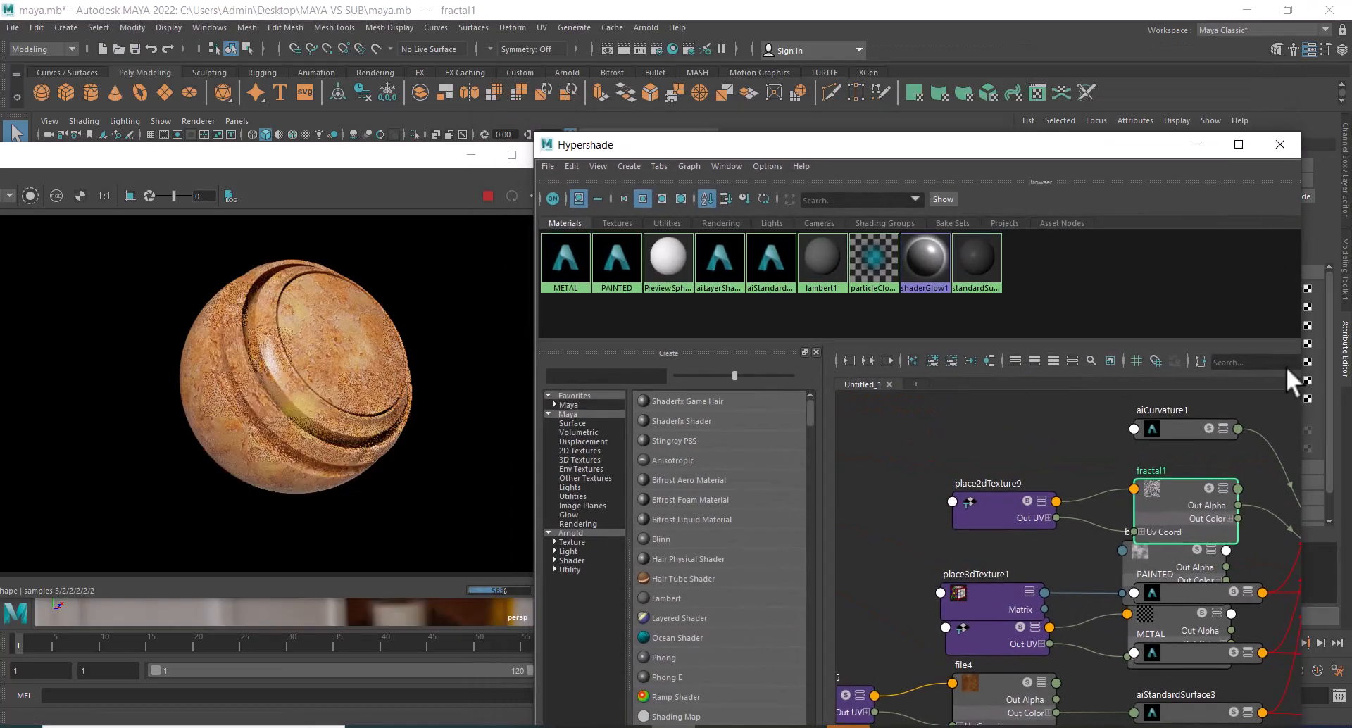
left_click(1239, 144)
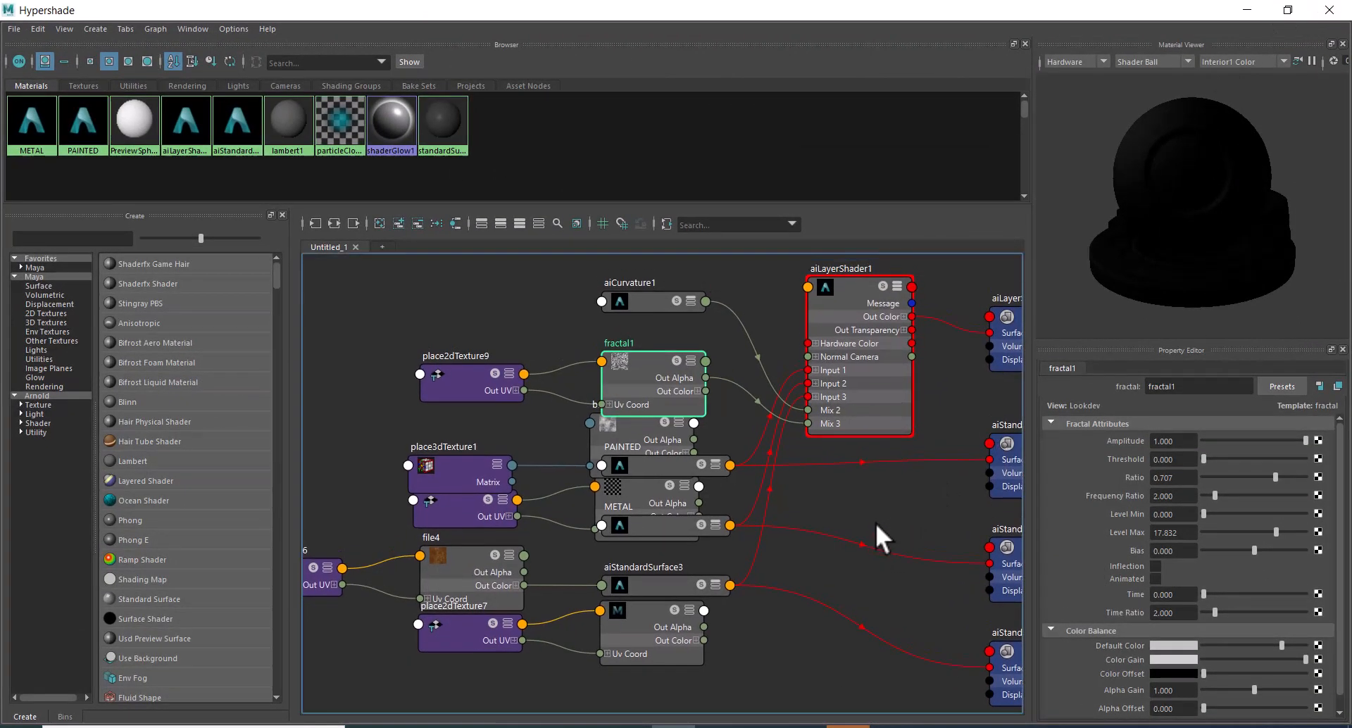
Break the fractal connection on the Layer 3 Mix of aiLayerShader1 and connect a new Mandelbrot texture instead.
left_click(830, 348)
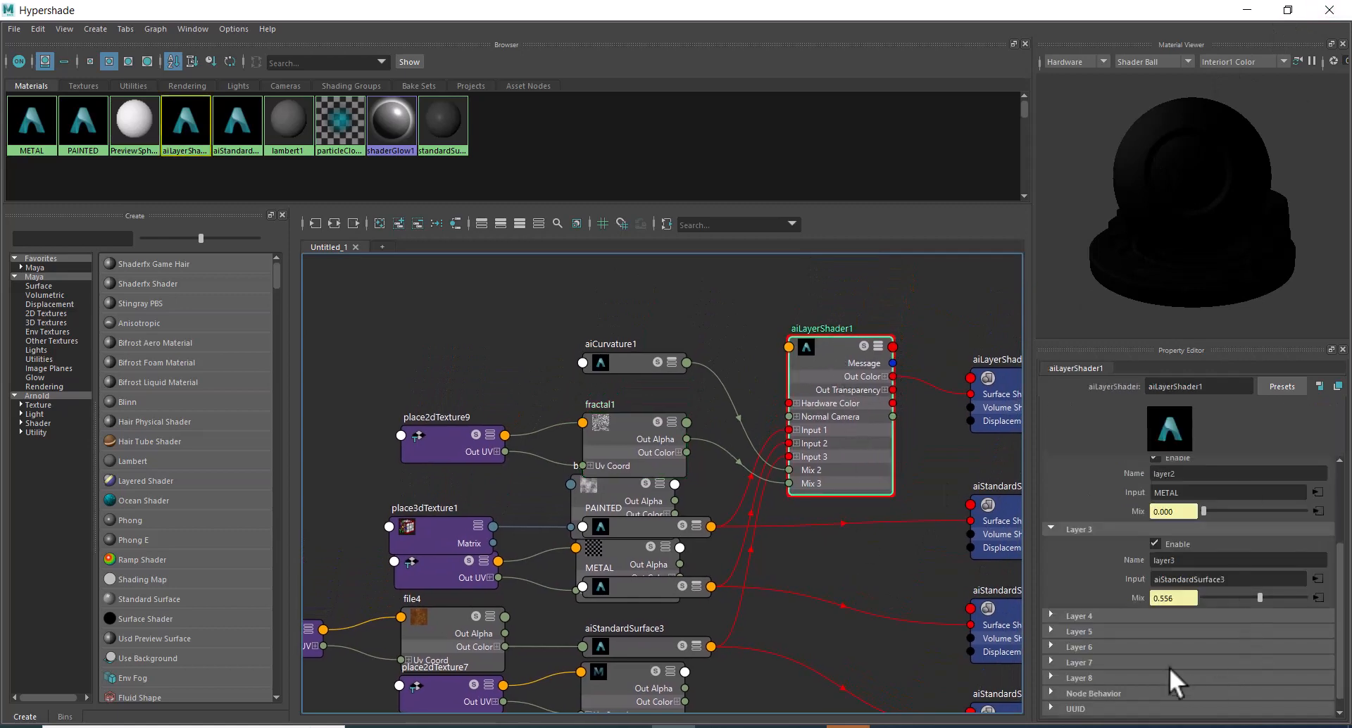
right_click(1133, 597)
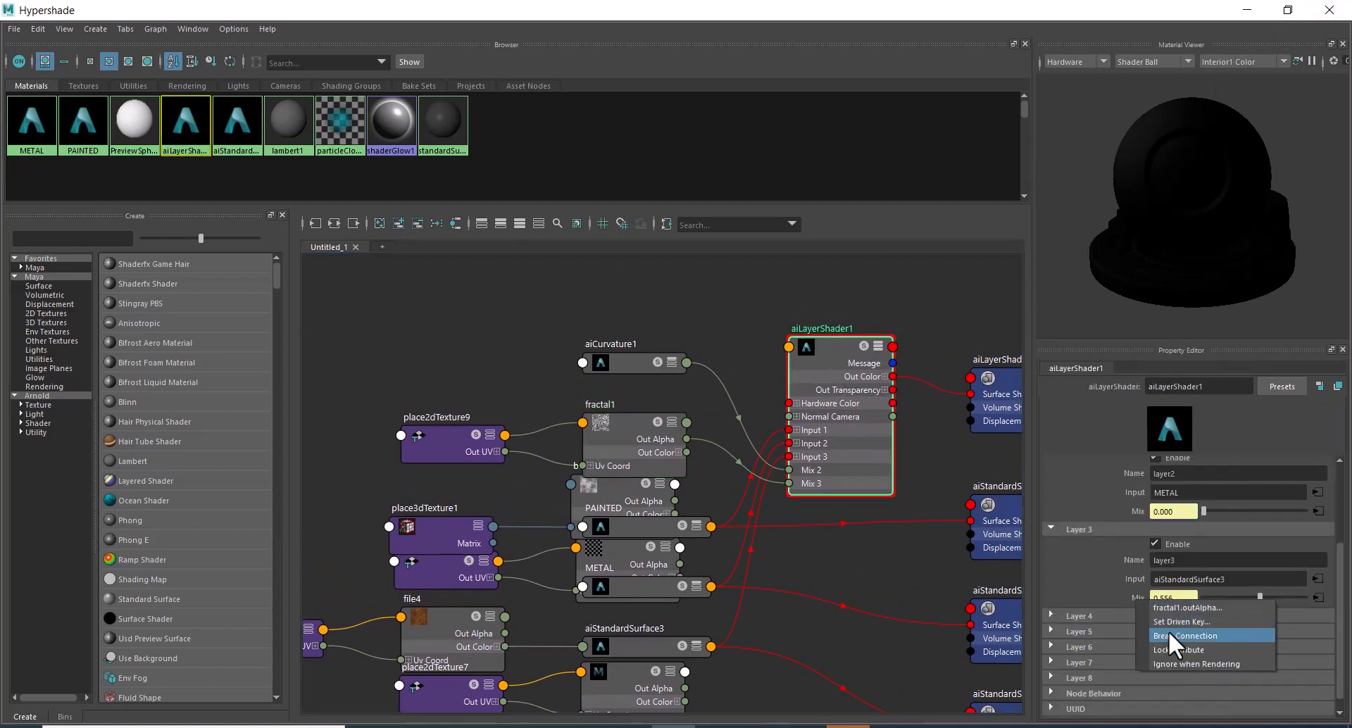
left_click(1186, 634)
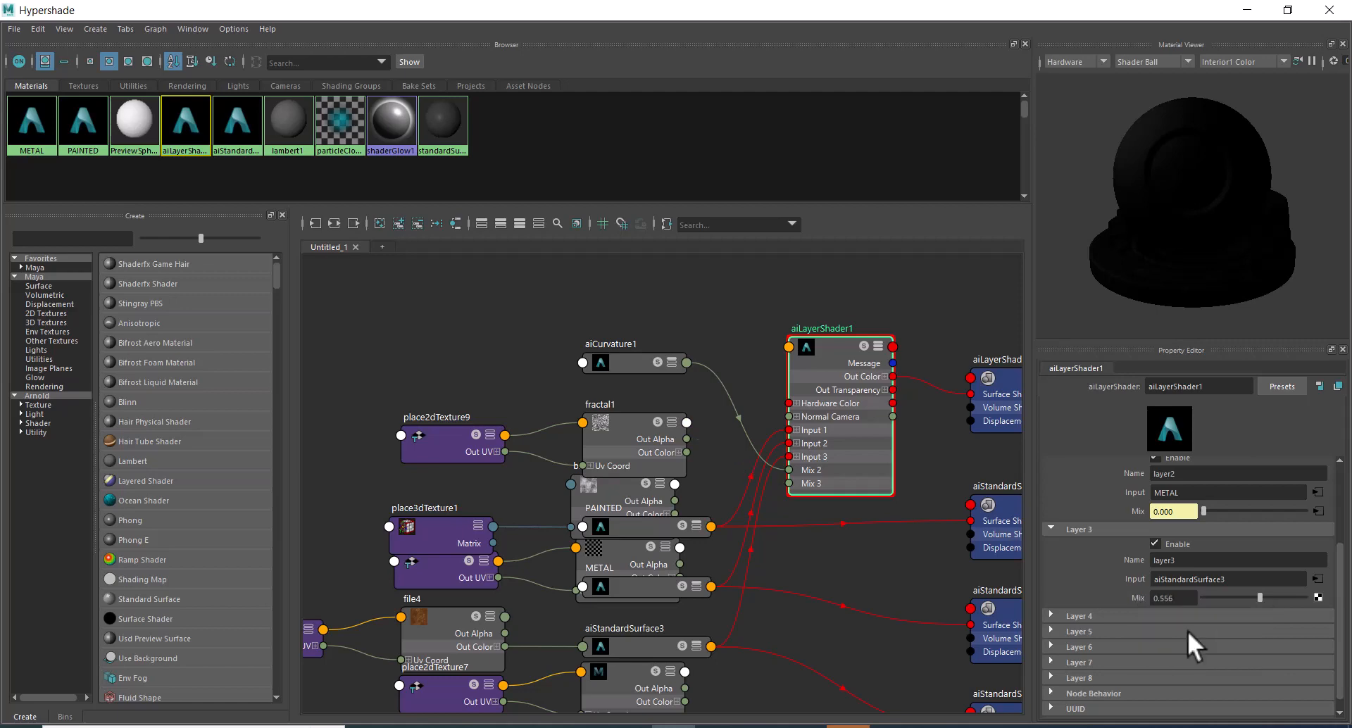
left_click(1318, 598)
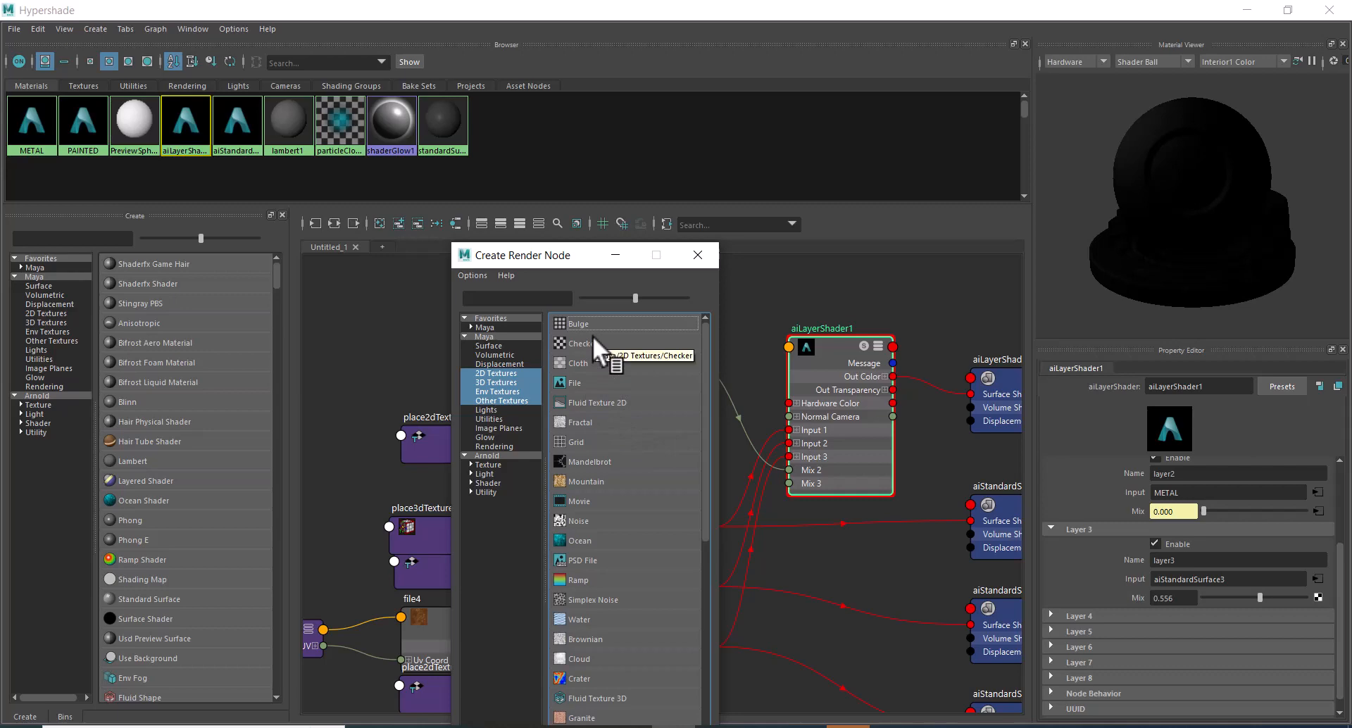
left_click(624, 464)
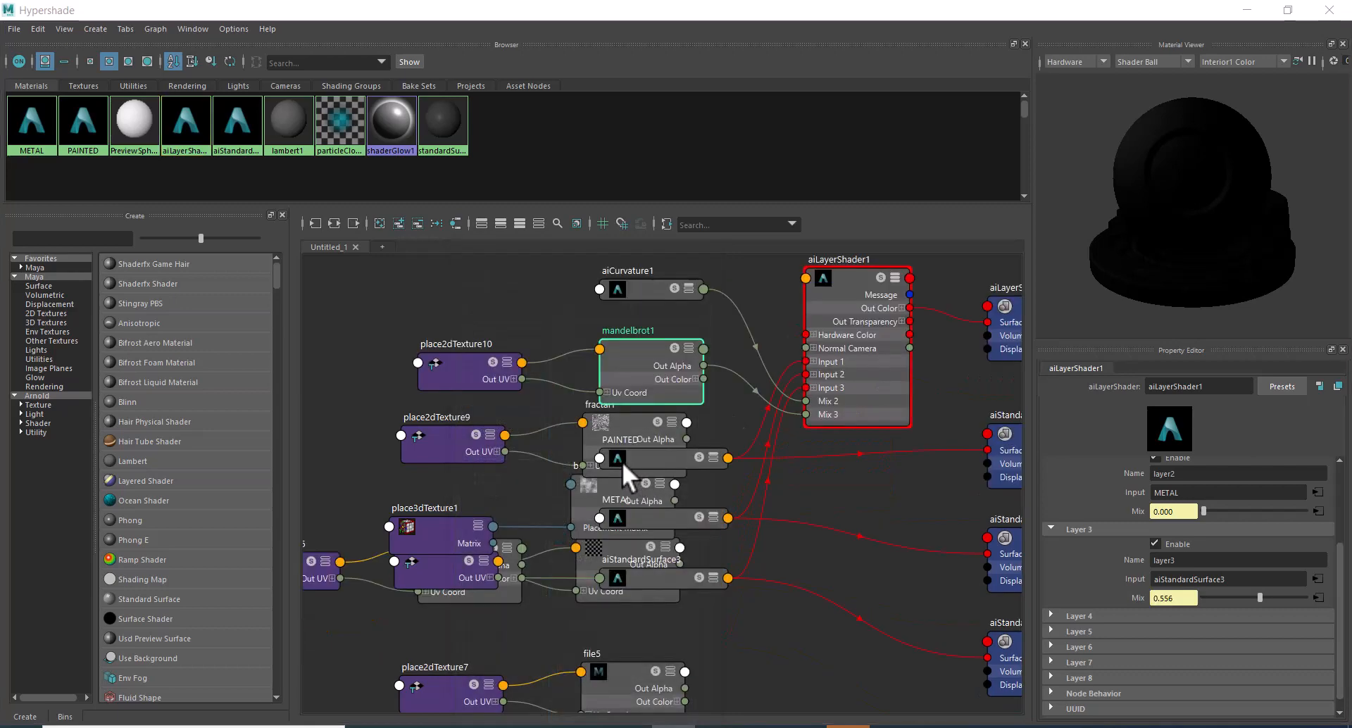
Check the Mandelbrot mask on the sphere in the live render and return to the enlarged node graph.
left_click(1287, 10)
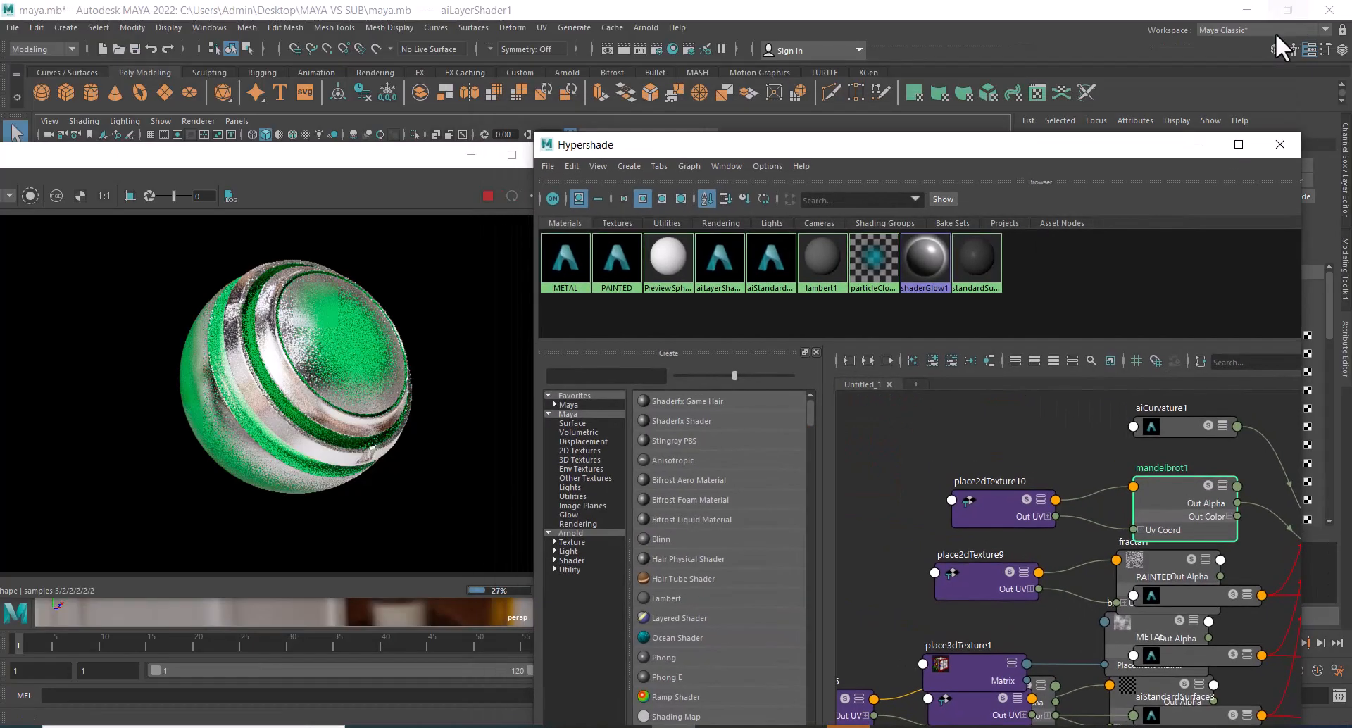
left_click(1267, 622)
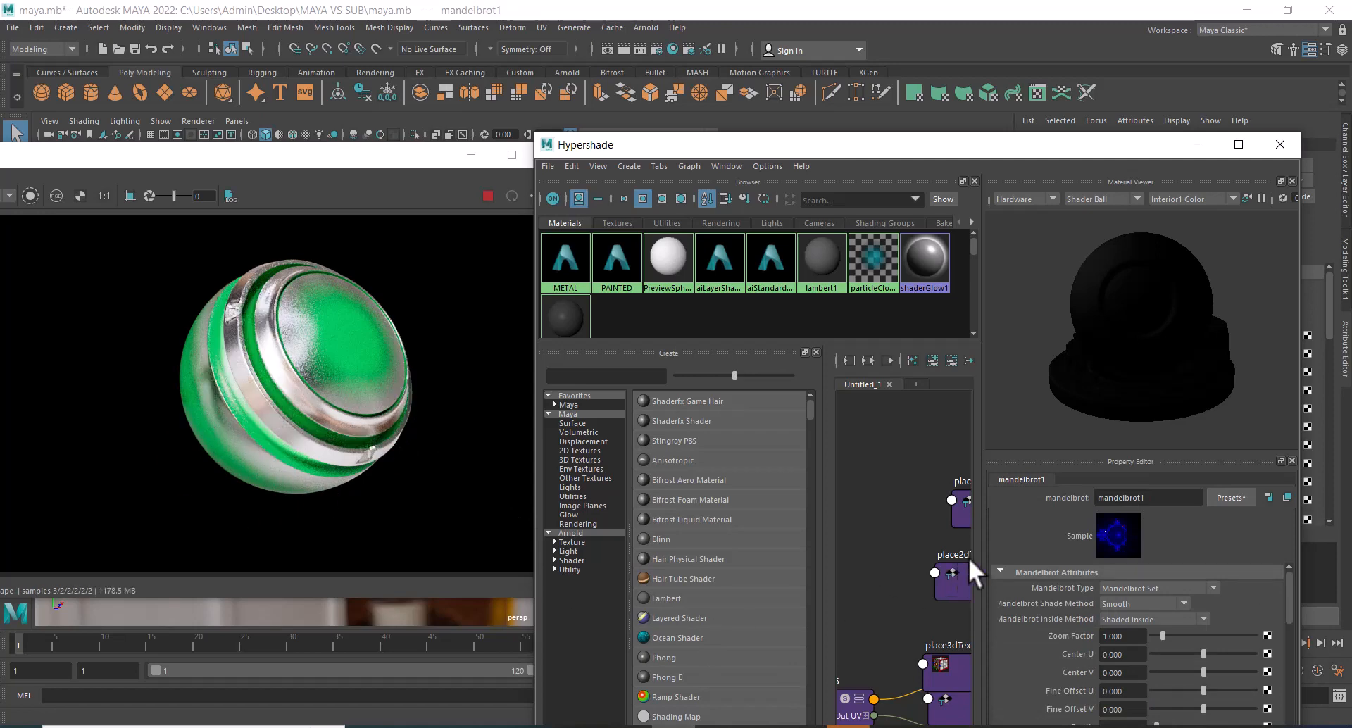
left_click(1239, 144)
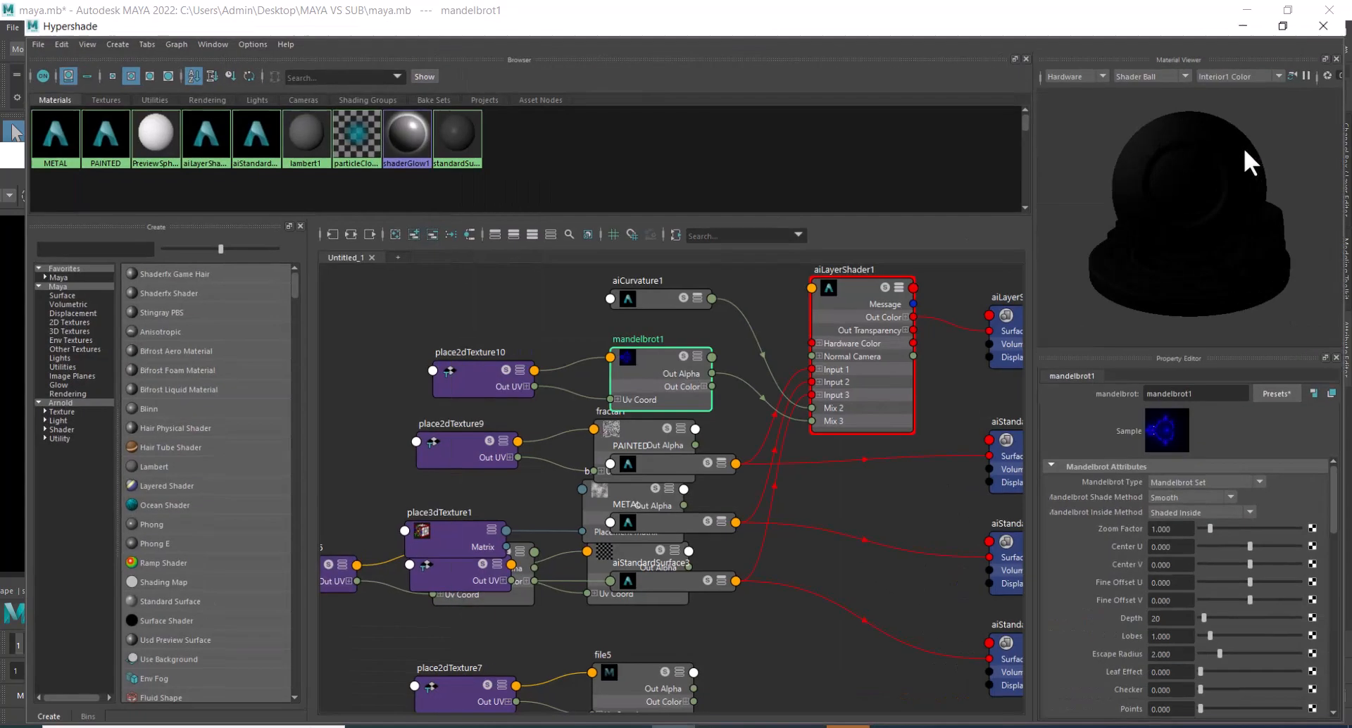
Replace the Mandelbrot on the Layer 3 Mix of aiLayerShader1 with a new Noise texture and check the live render.
left_click(852, 289)
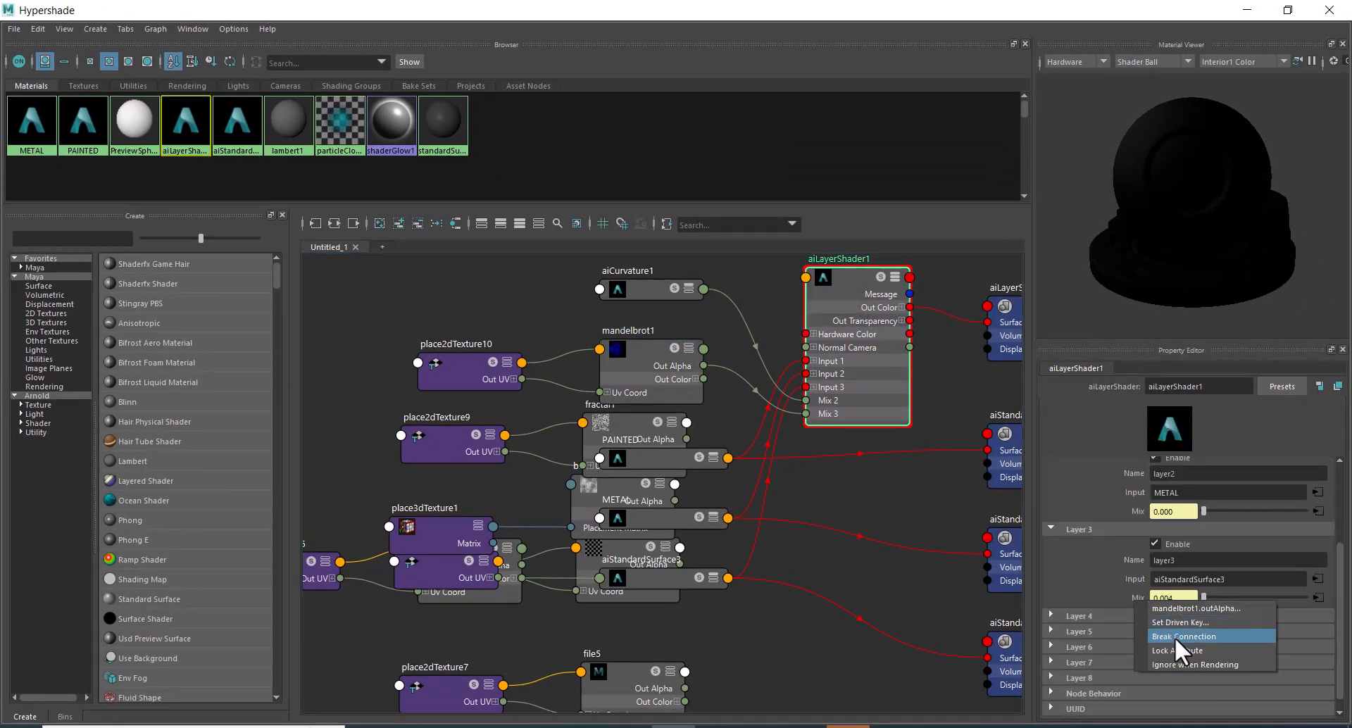
left_click(1176, 637)
left_click(1316, 596)
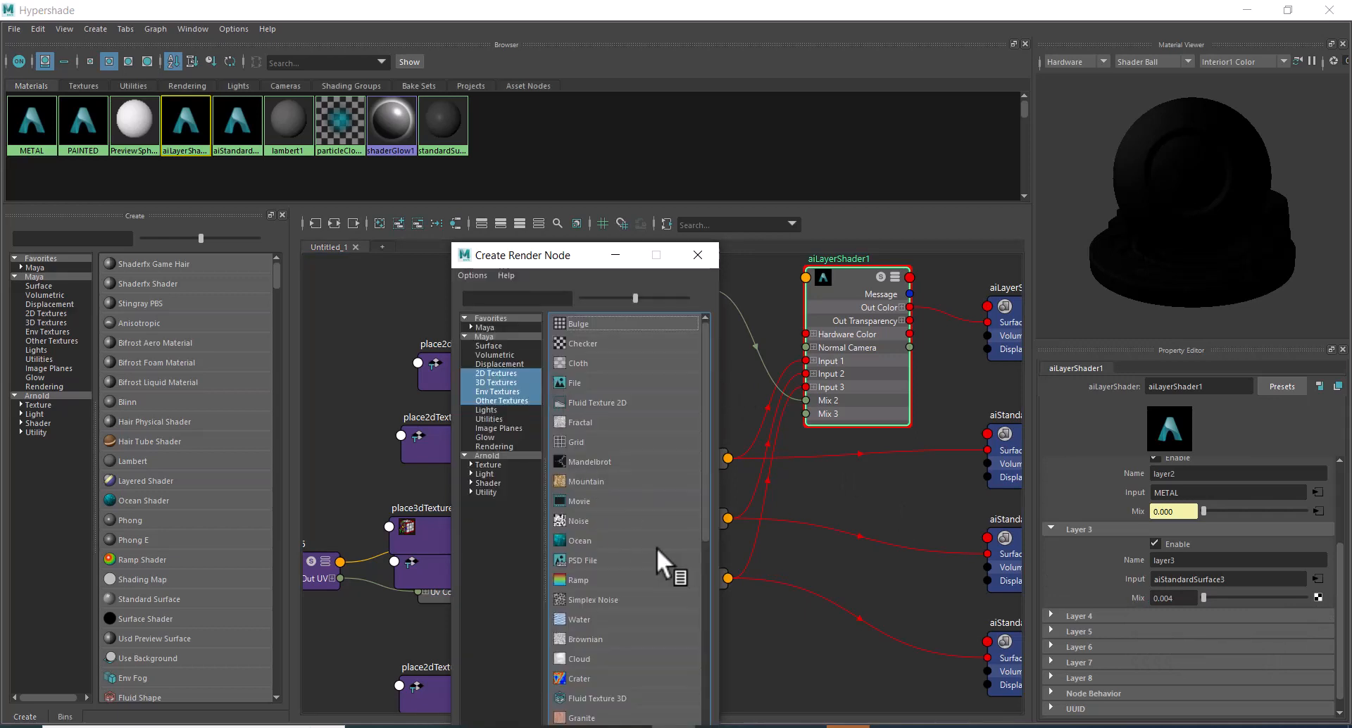
left_click(601, 515)
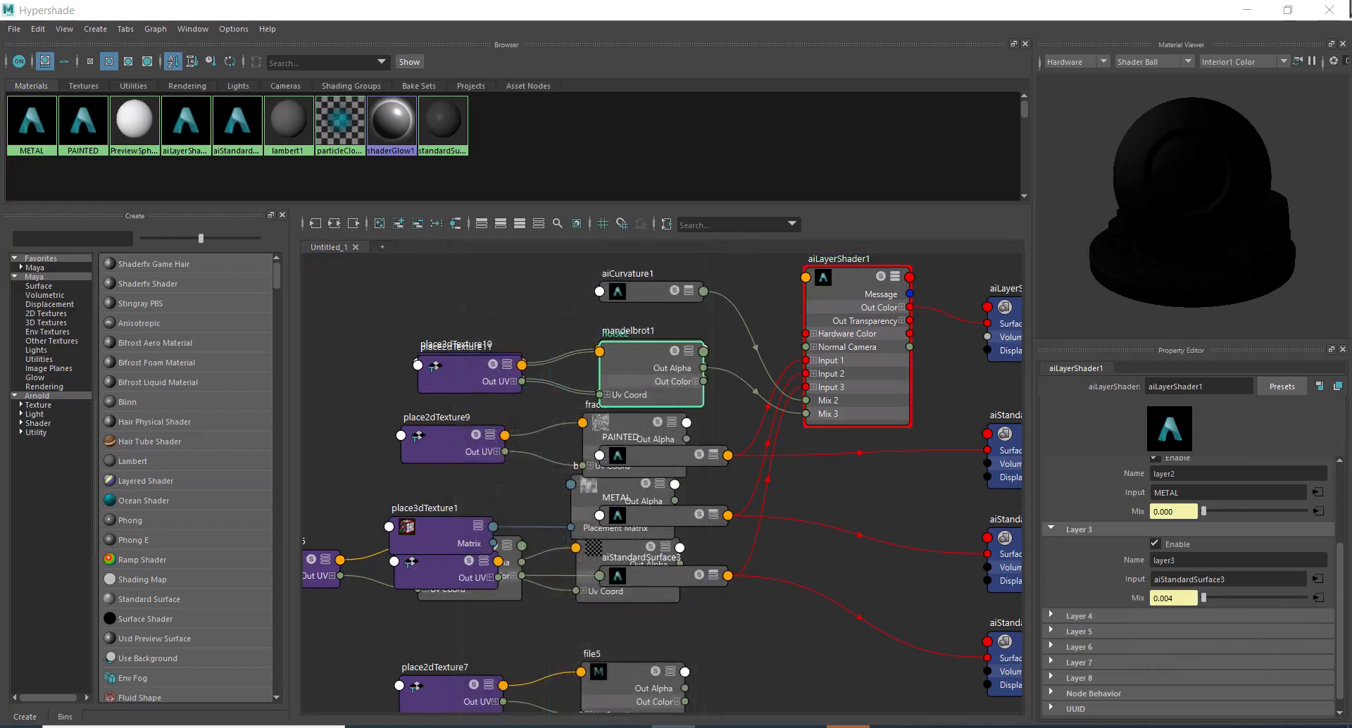
left_click(1288, 9)
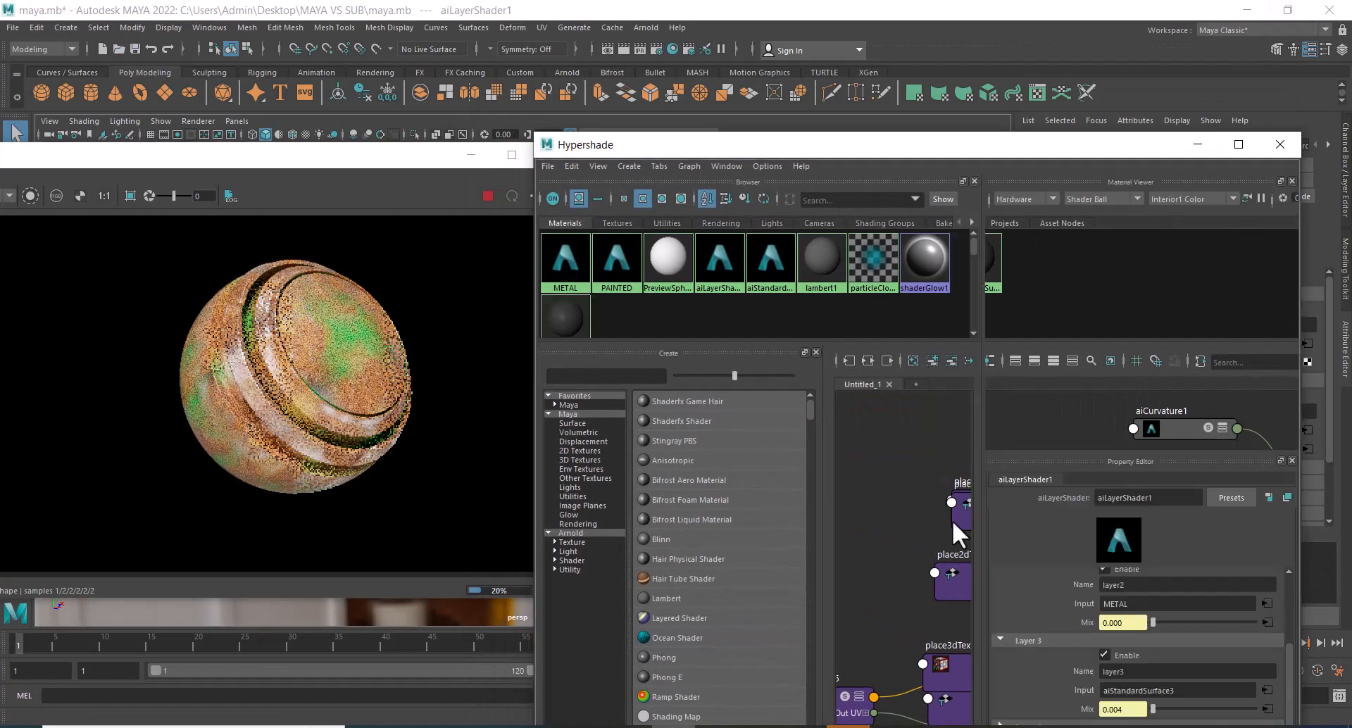
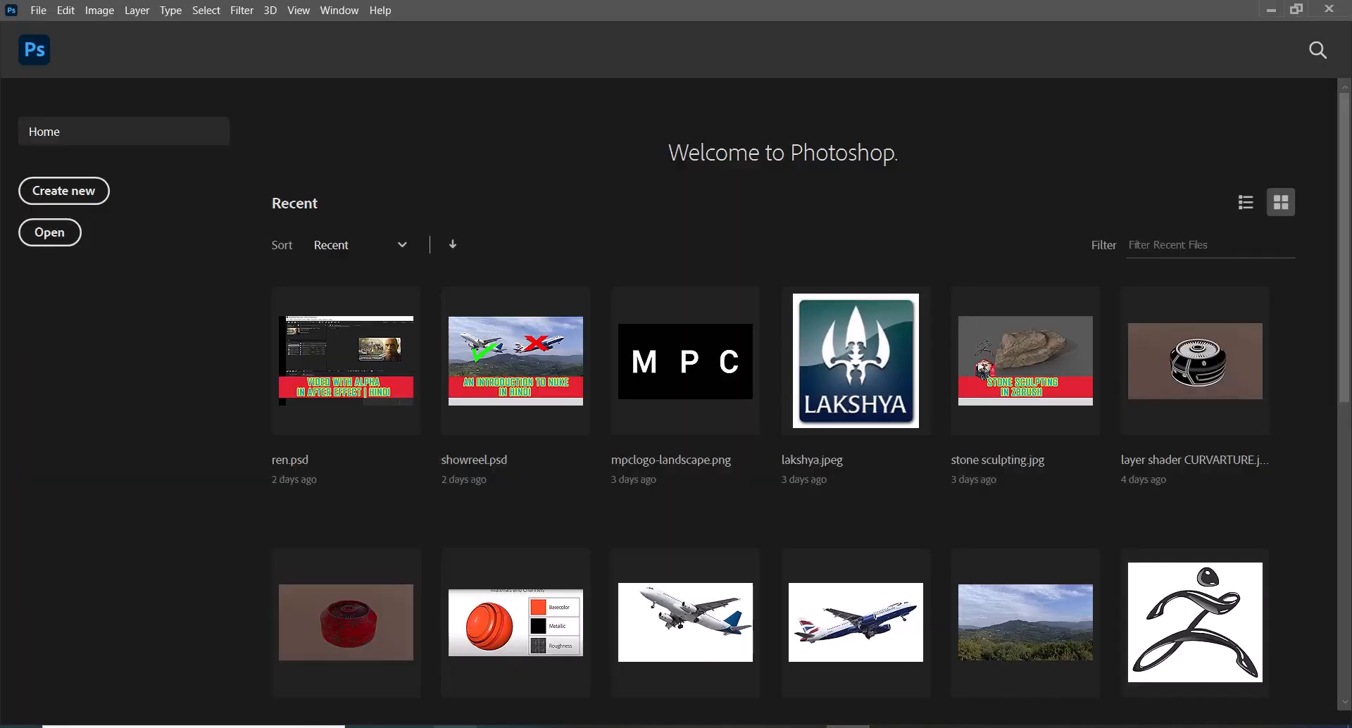
Open rust.jpg from the alpha\rust folder on drive E in Photoshop.
mouse_move(410, 726)
left_click(416, 676)
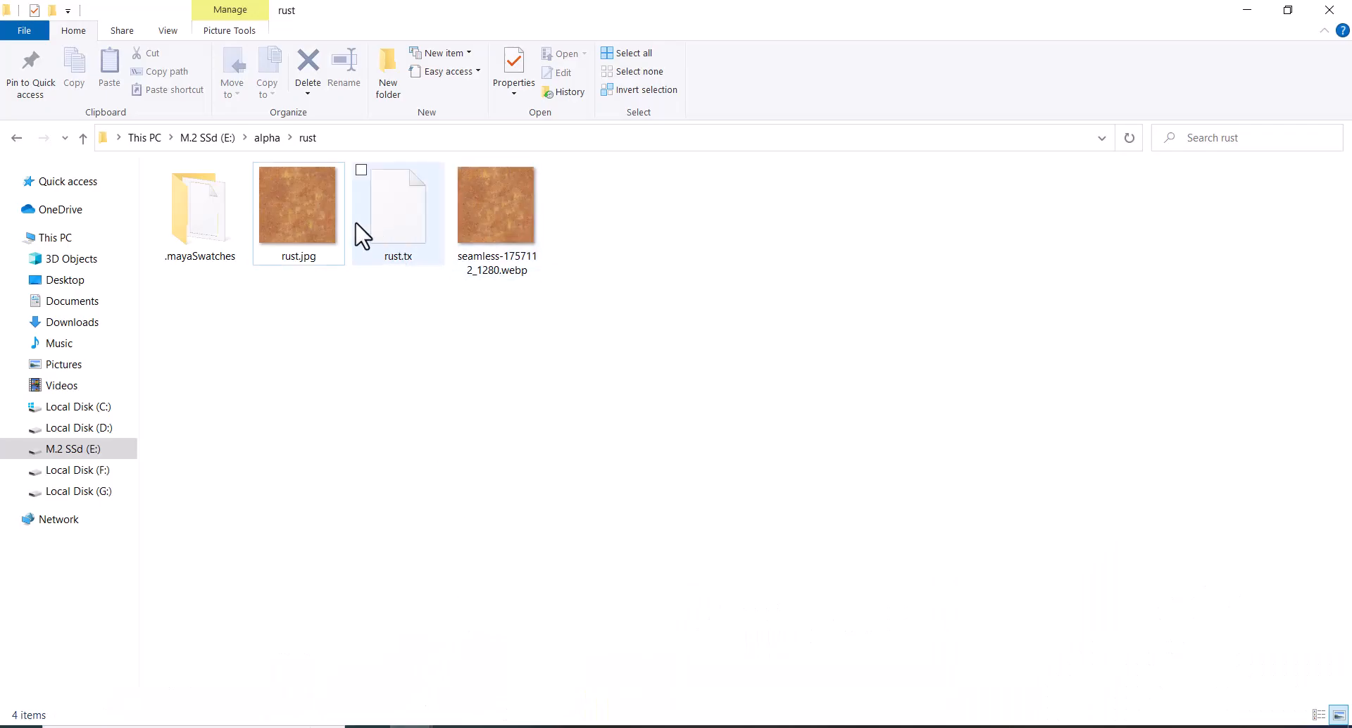
right_click(302, 209)
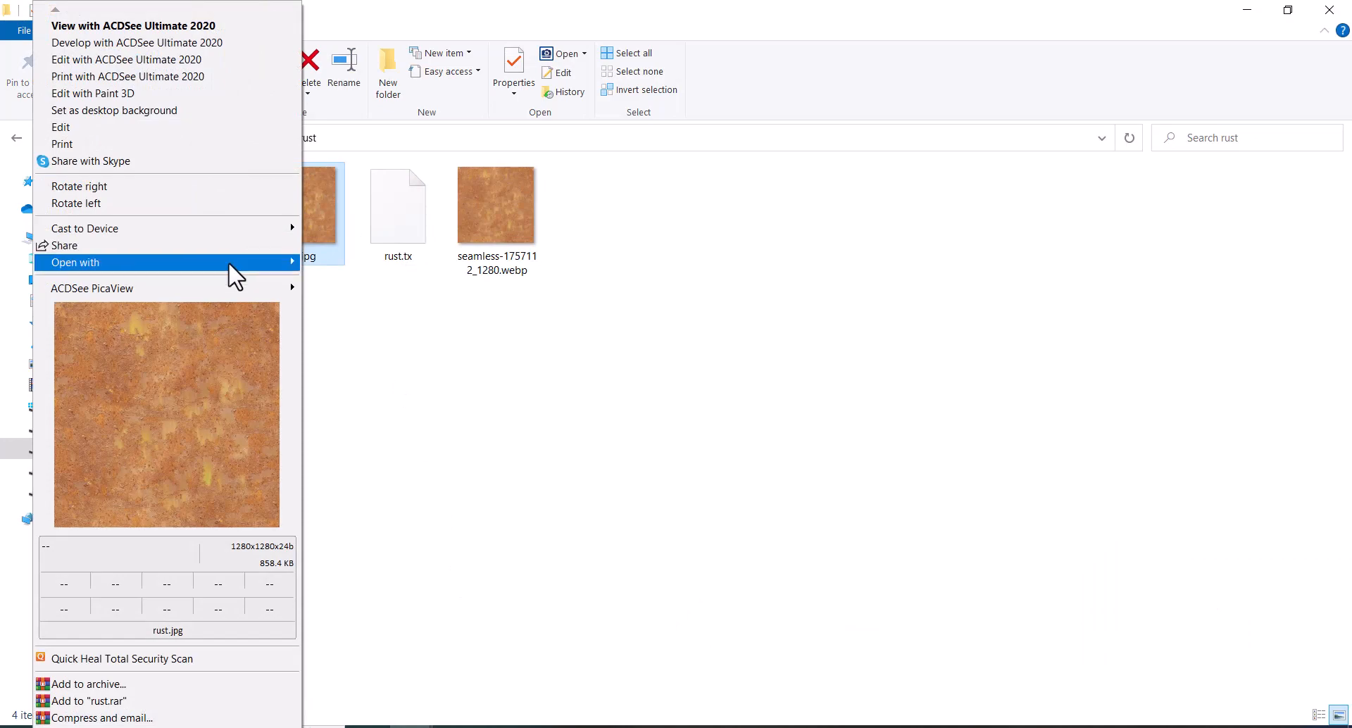
mouse_move(228, 262)
left_click(394, 284)
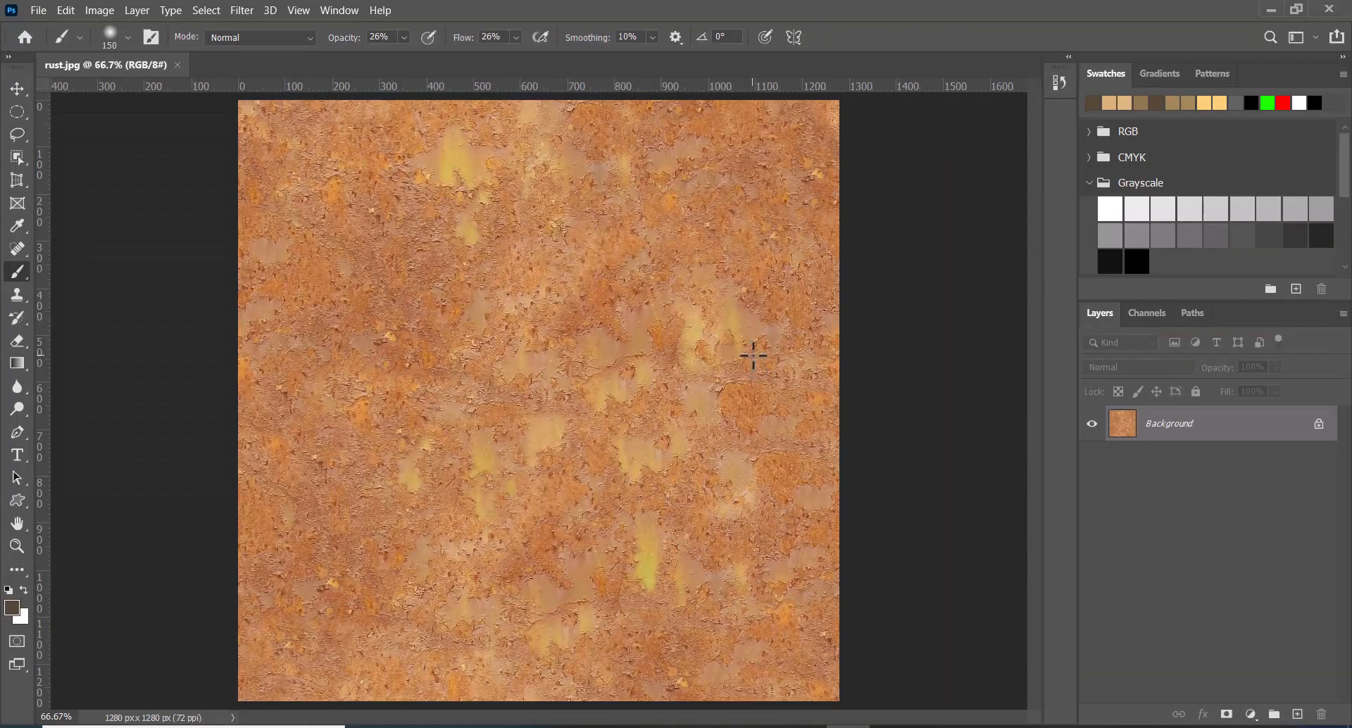
Duplicate the rust background layer, then desaturate and invert the copy to make a grayscale bump image.
key("ctrl+j")
key("ctrl+shift+u")
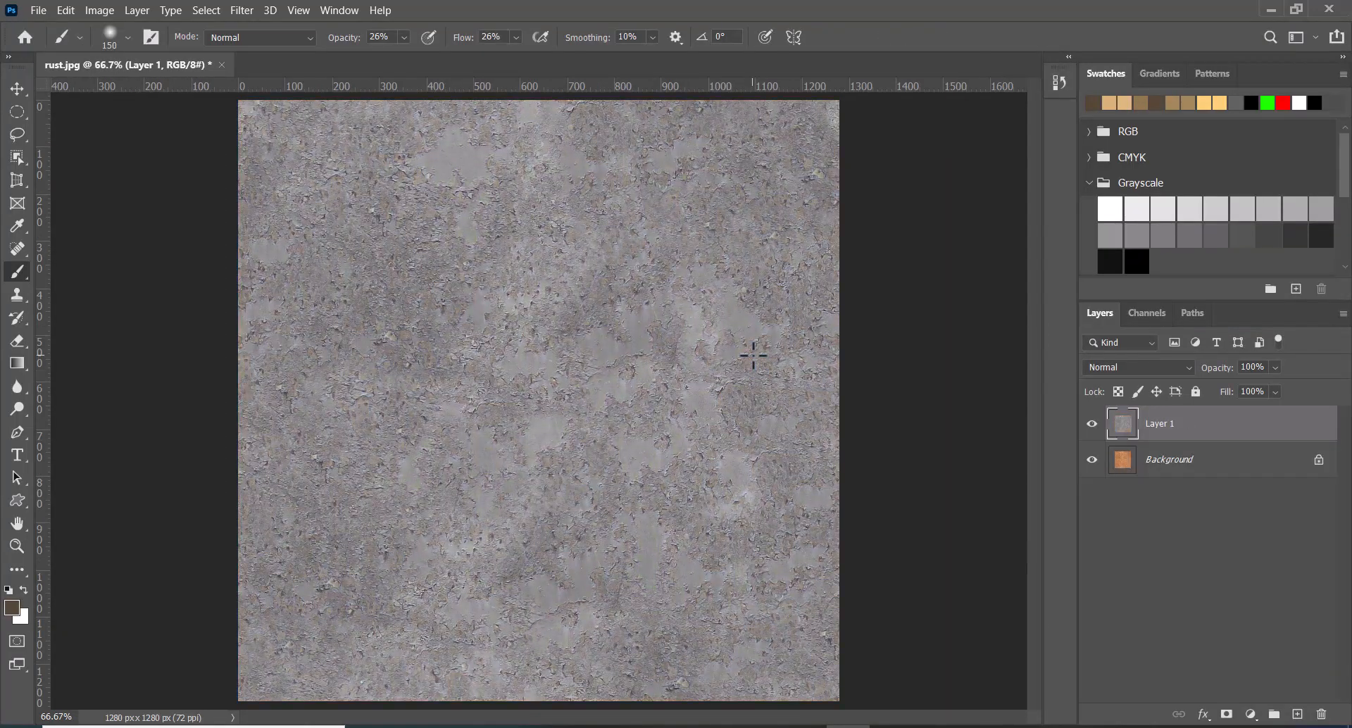
key("ctrl+i")
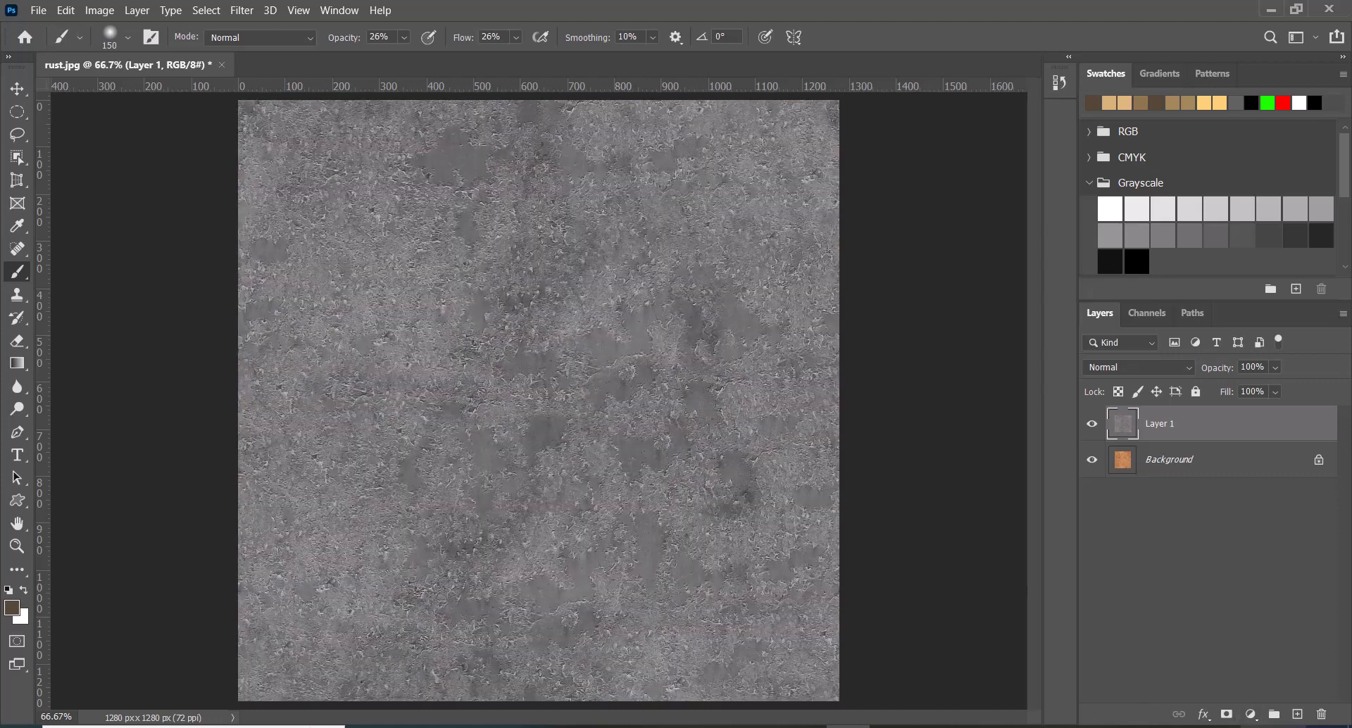
Add a Levels adjustment above the grayscale layer with the black input at 76 and the white input at 184.
left_click(1251, 714)
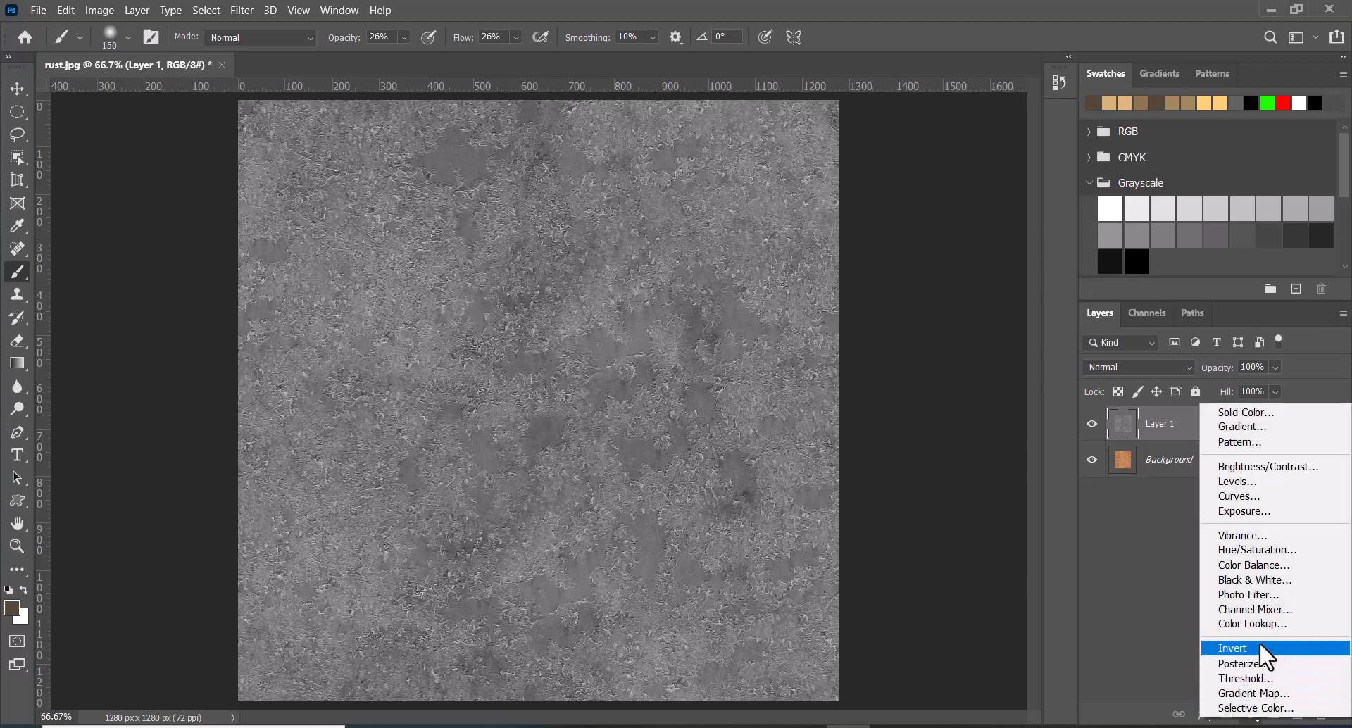
left_click(1237, 482)
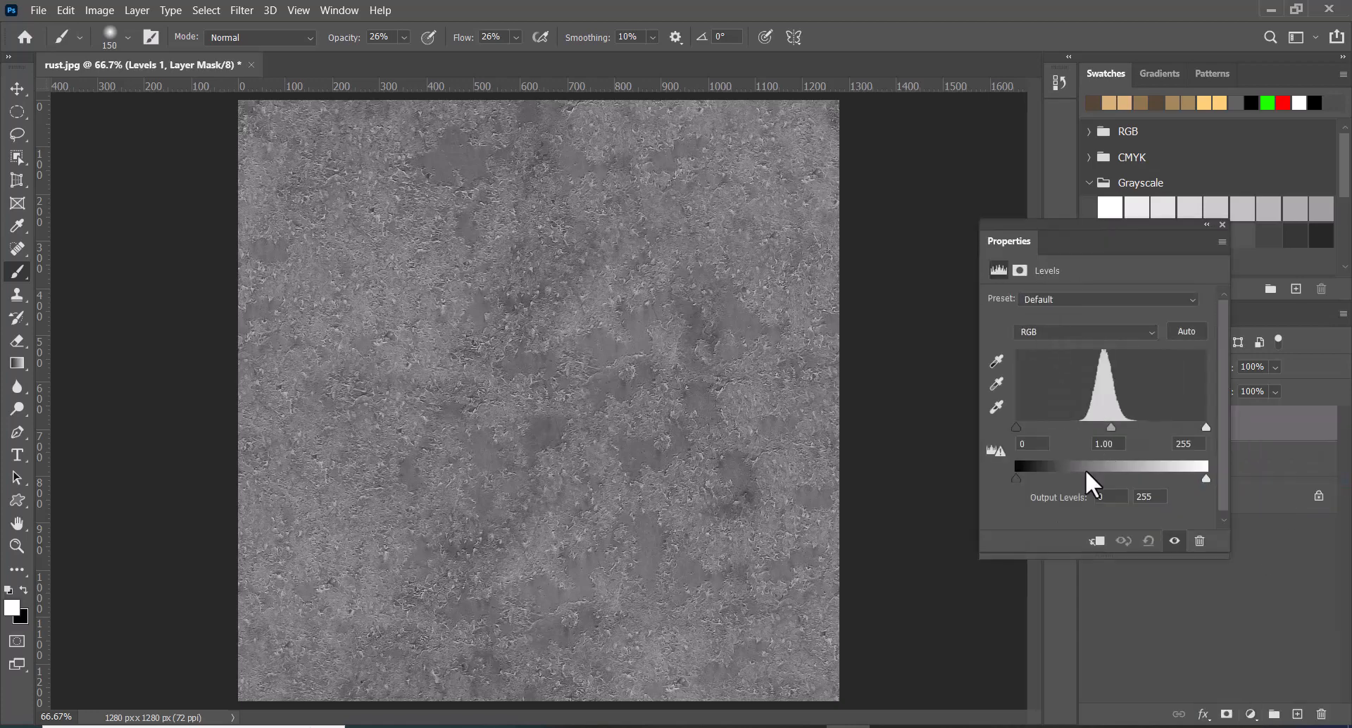
left_click_drag(1017, 426, 1072, 426)
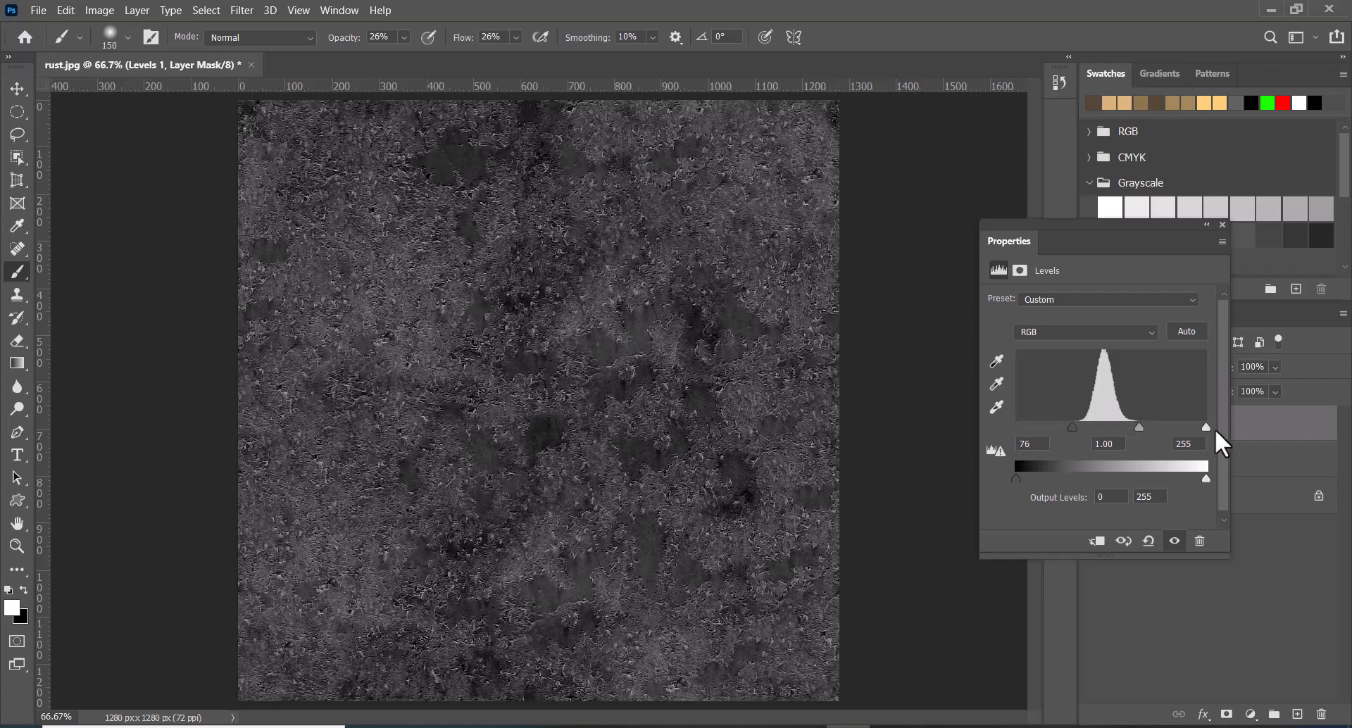
left_click_drag(1206, 427, 1156, 428)
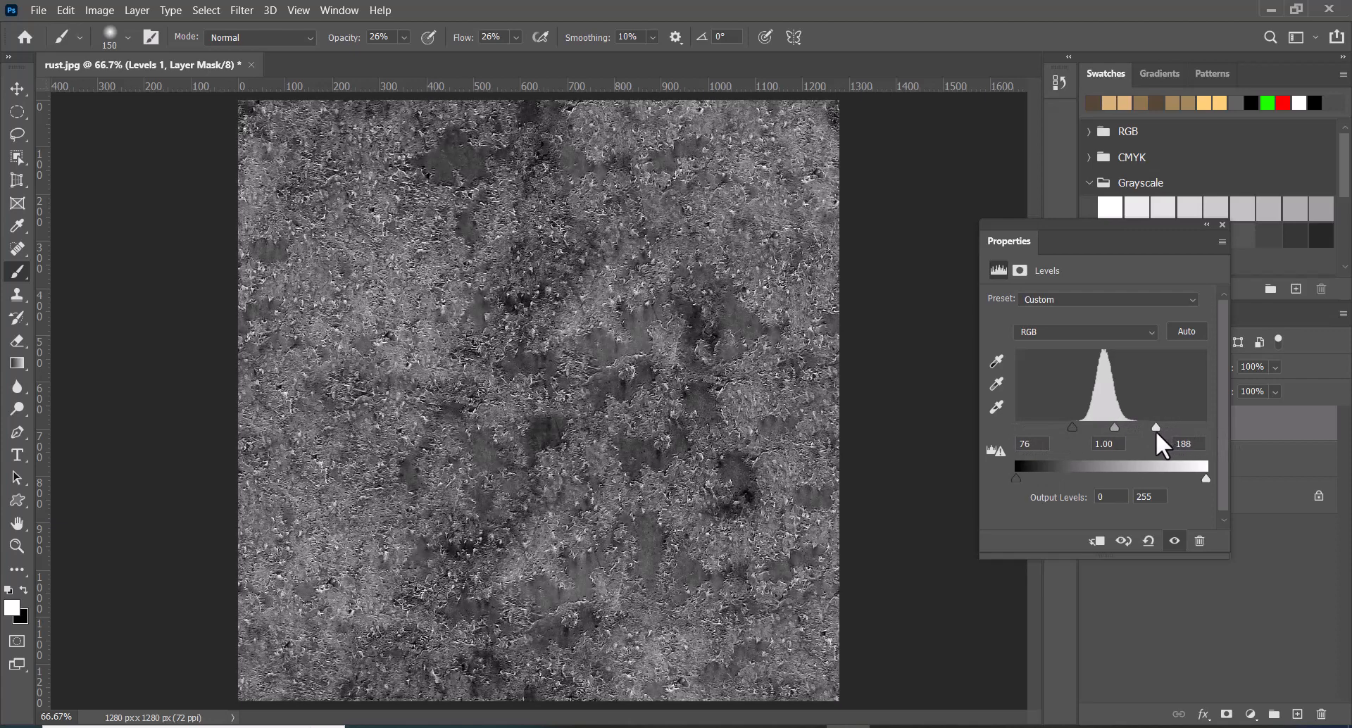
left_click(1222, 224)
Save the adjusted image on the computer as a JPEG named rust_BUMP.jpg in the alpha\rust folder.
key("ctrl+s")
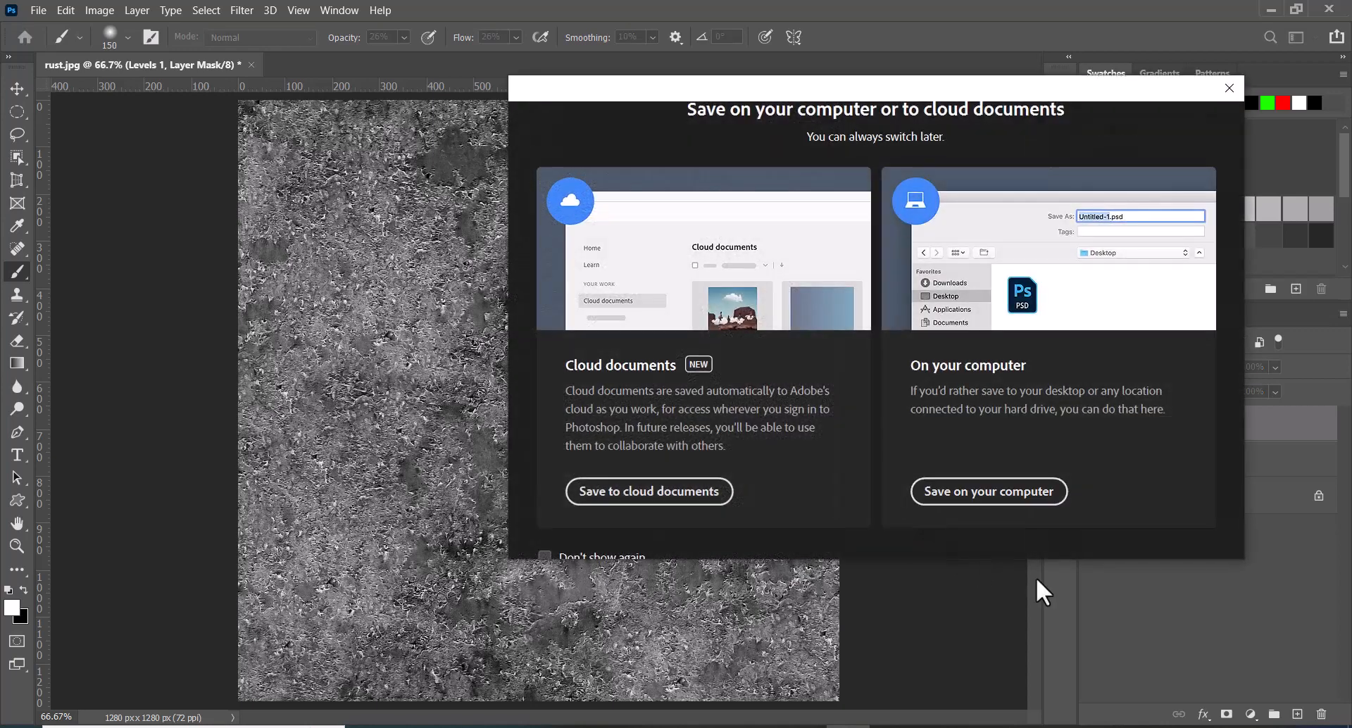
left_click(936, 496)
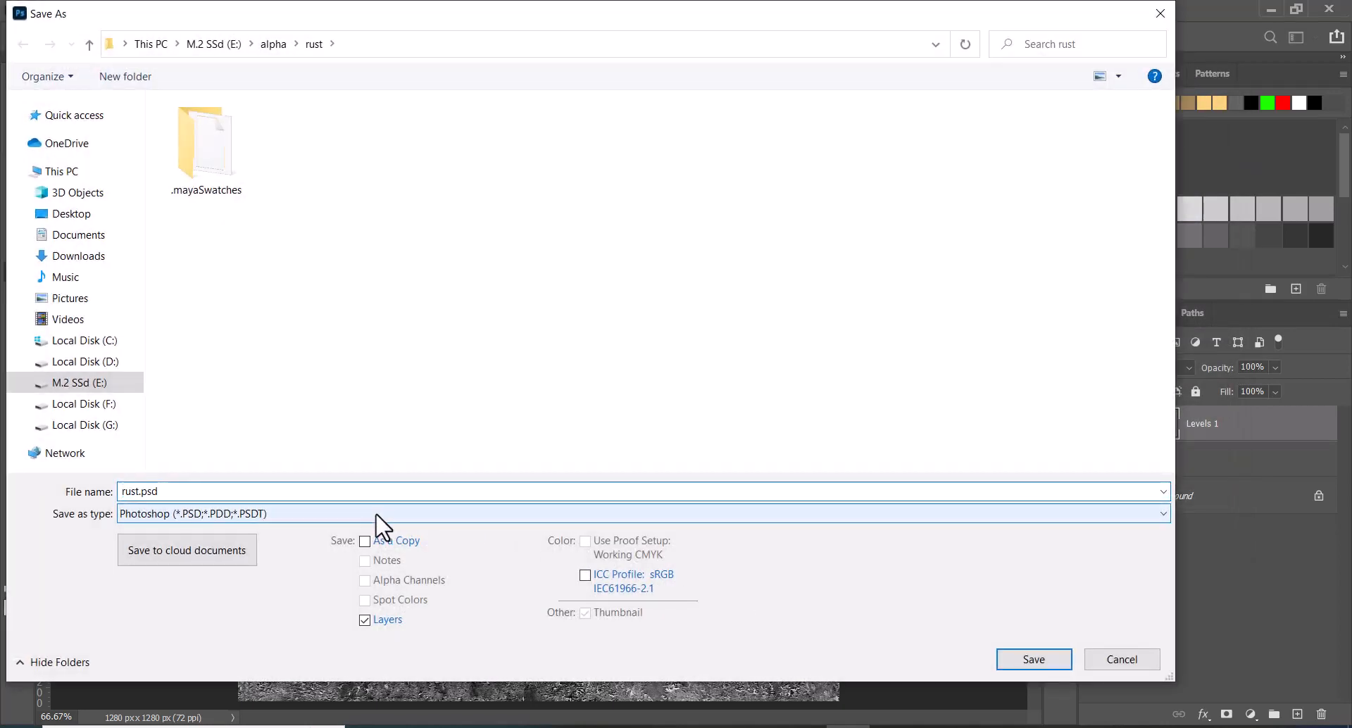
left_click(377, 514)
key("j")
key("Return")
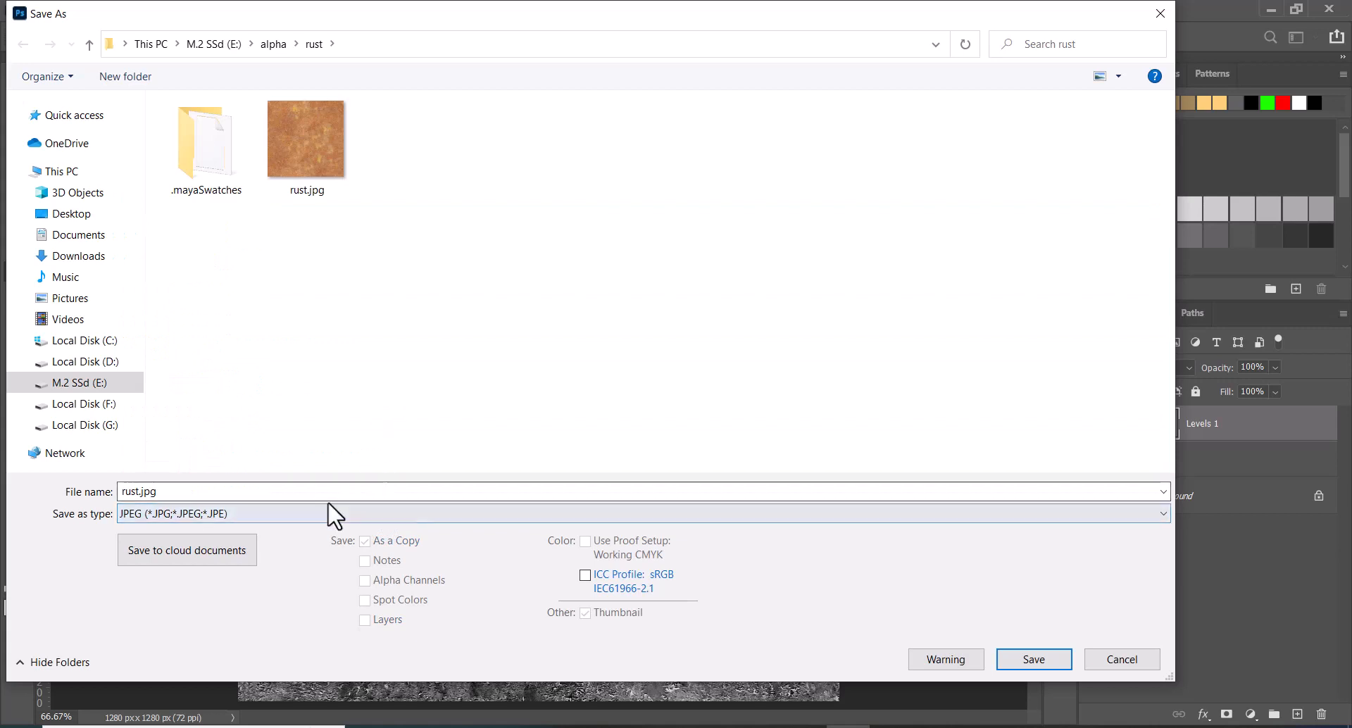
left_click(300, 176)
left_click(143, 492)
left_click(141, 492)
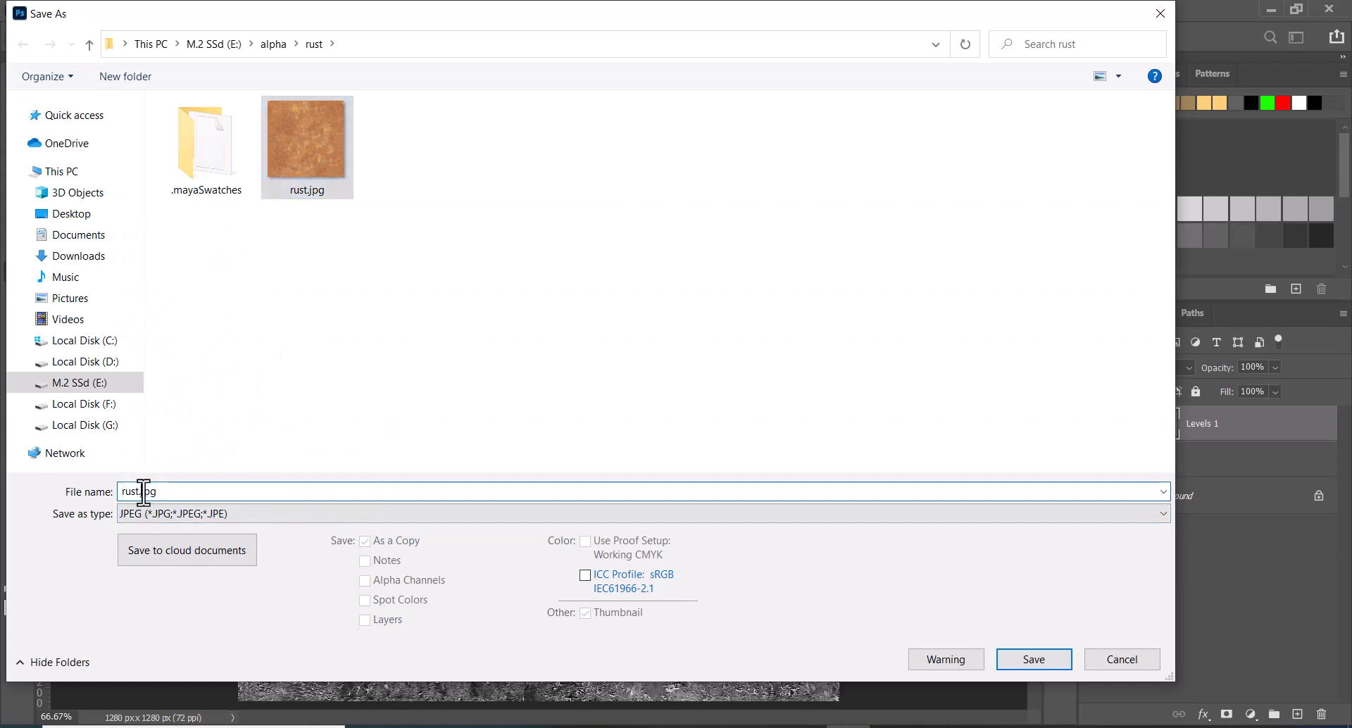
type("_BUMP")
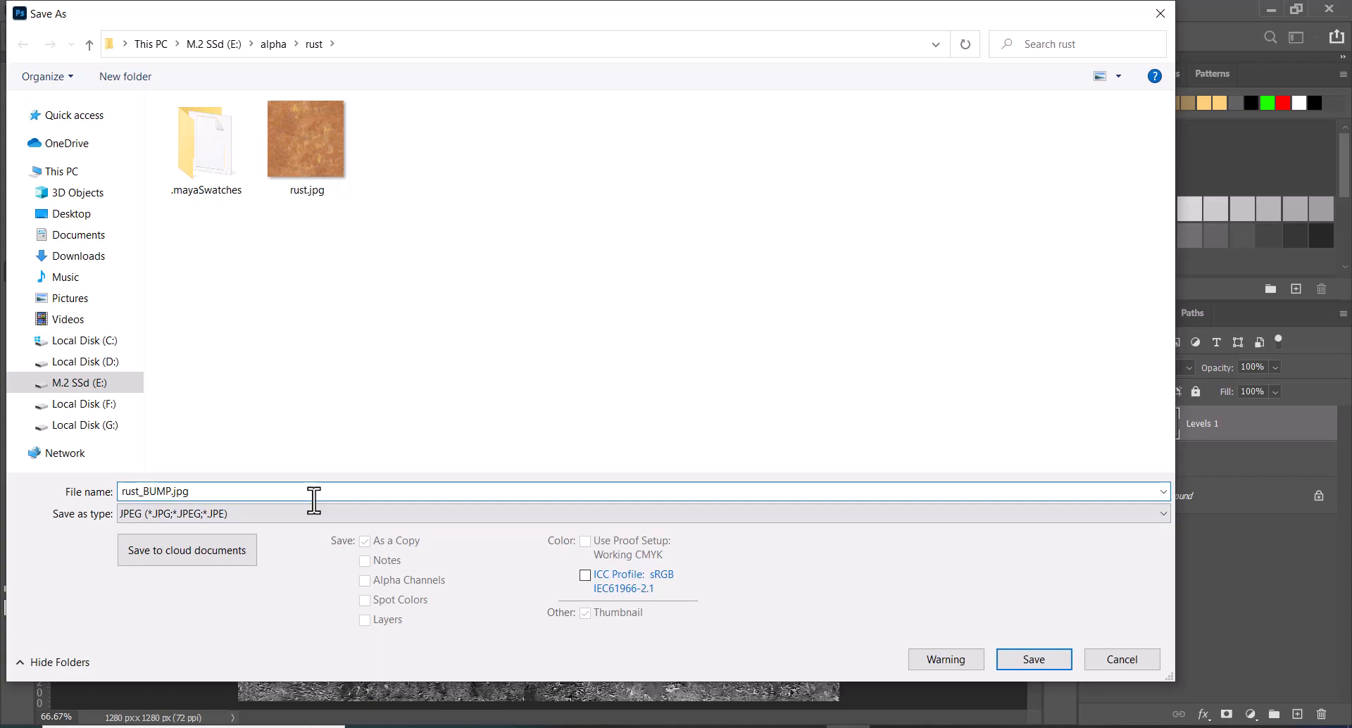
key("Return")
key("Return")
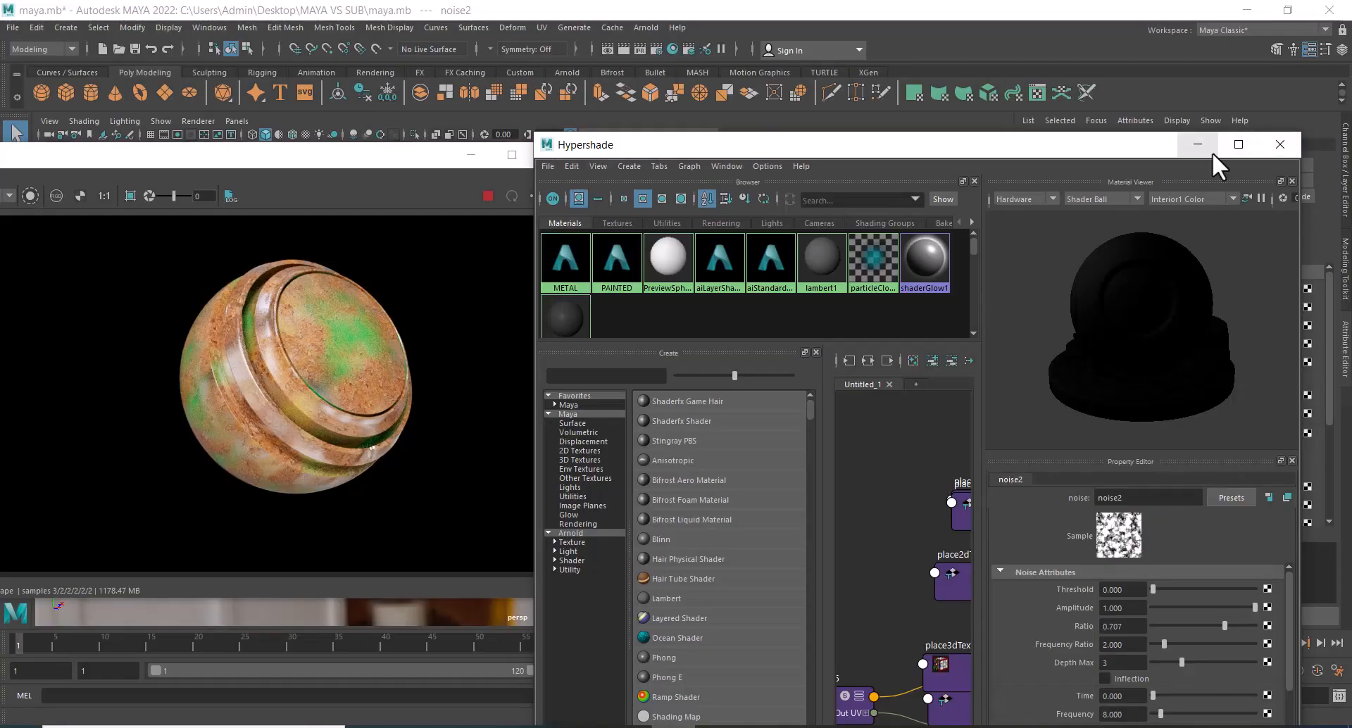
In Maya's Hypershade, connect a new File texture to the Bump Mapping of aiStandardSurface3, the Layer 3 input of aiLayerShader1.
left_click(1239, 145)
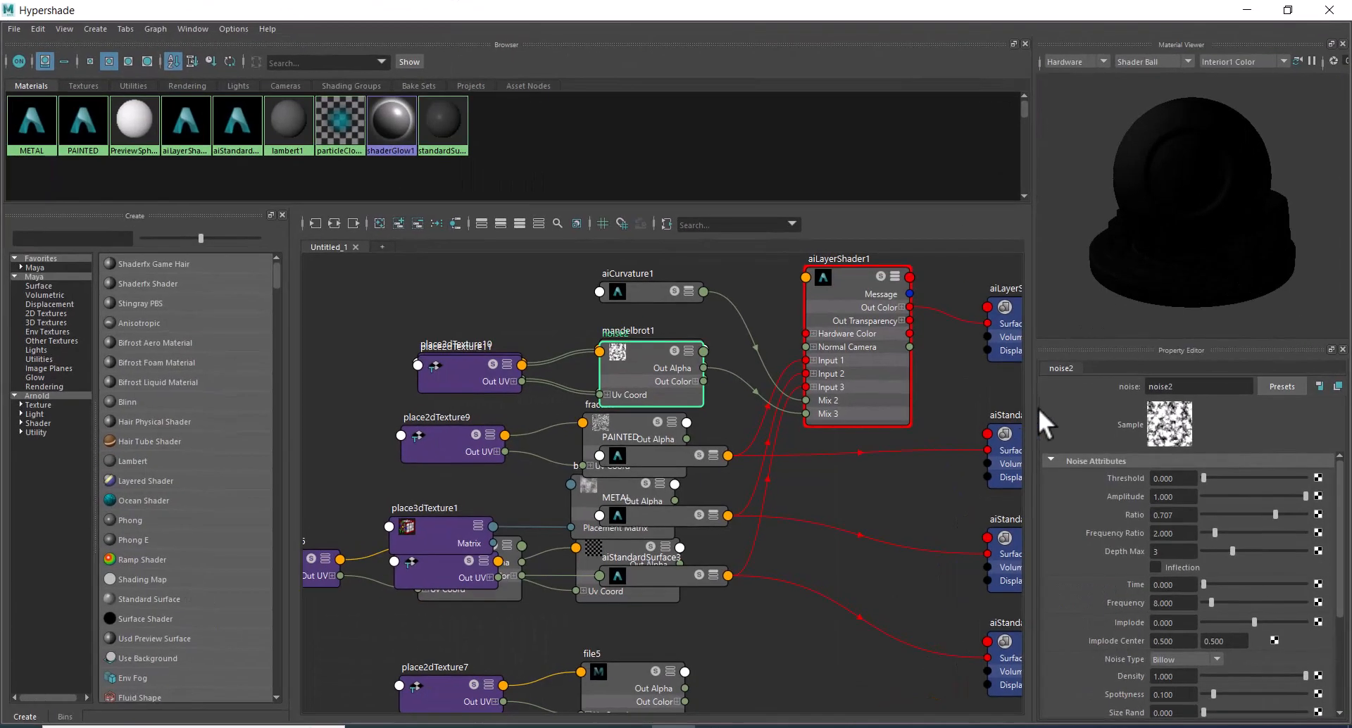
left_click(836, 314)
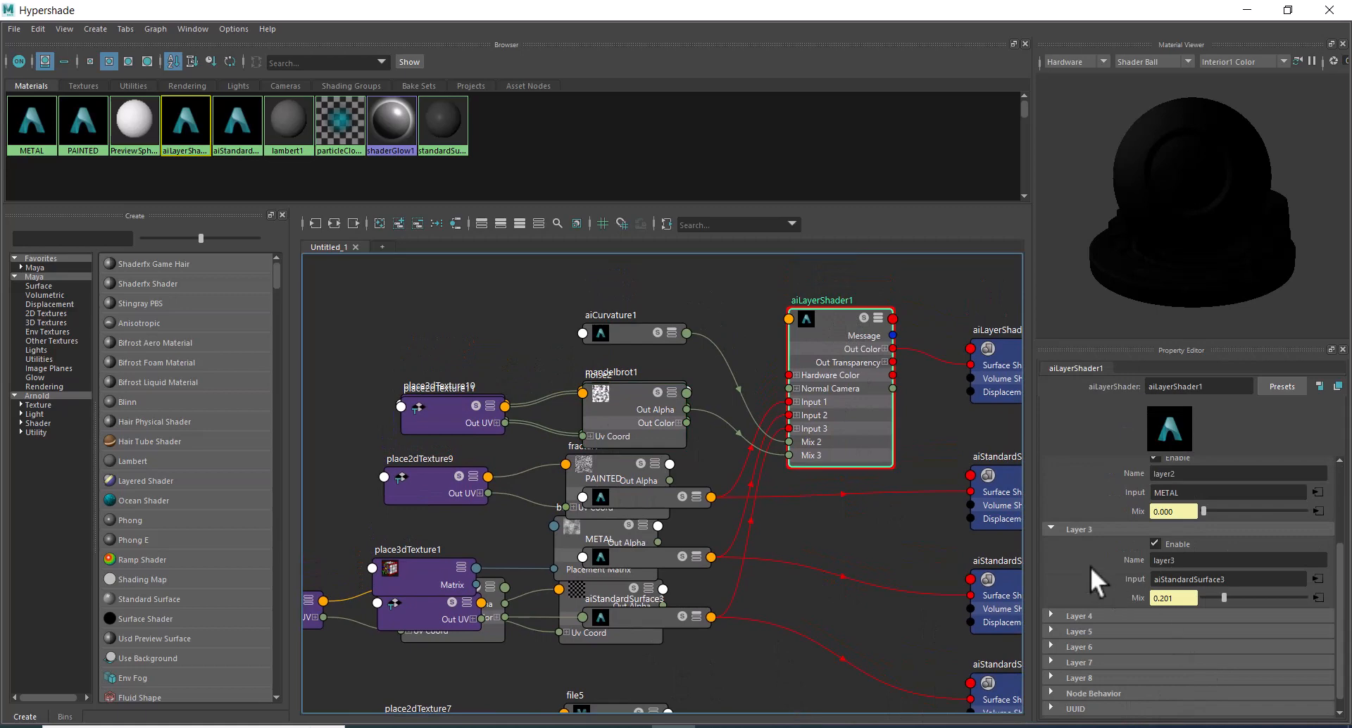
left_click(1317, 579)
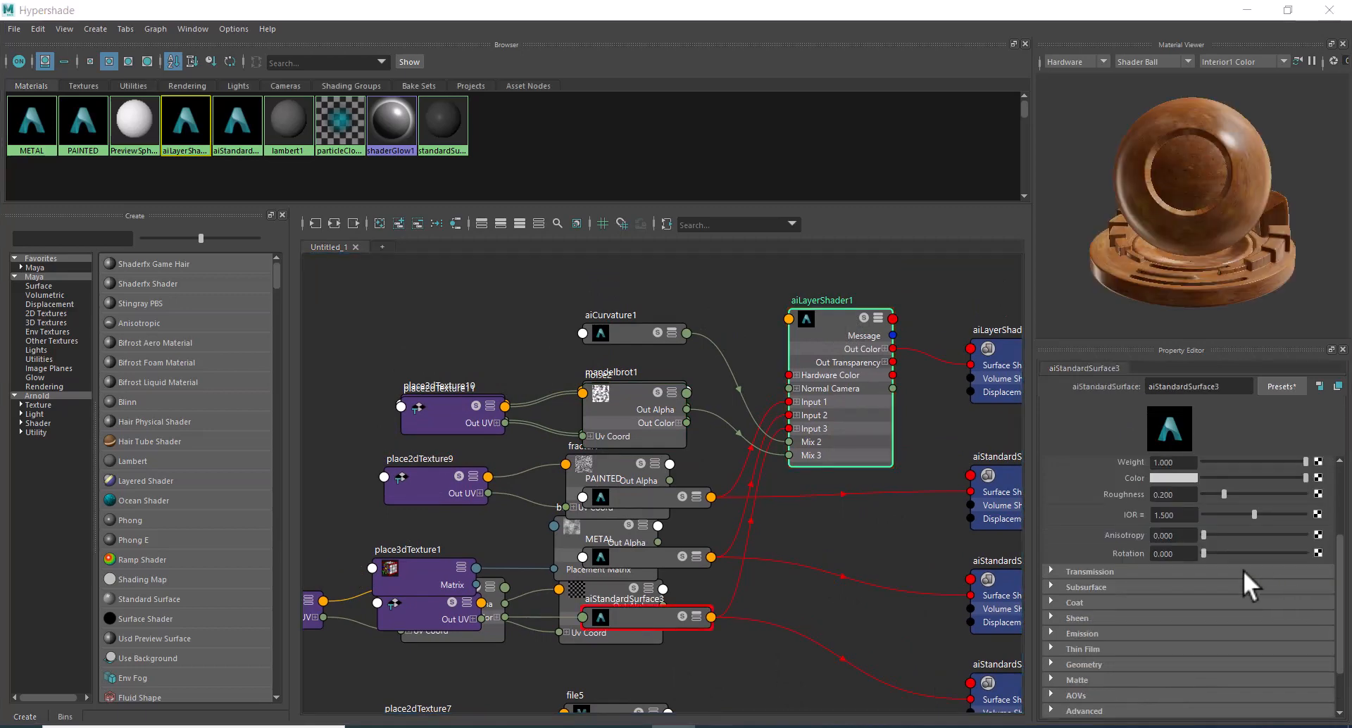
left_click(1136, 666)
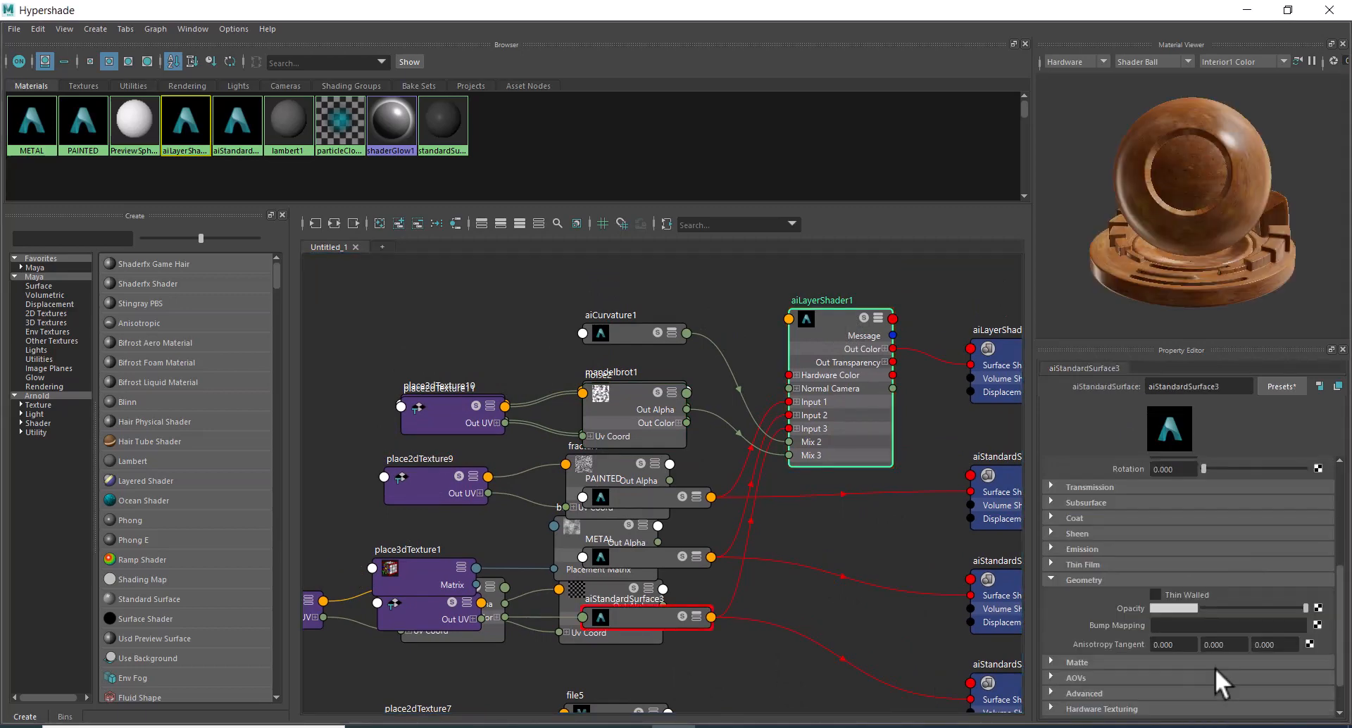
left_click(1317, 625)
left_click(579, 382)
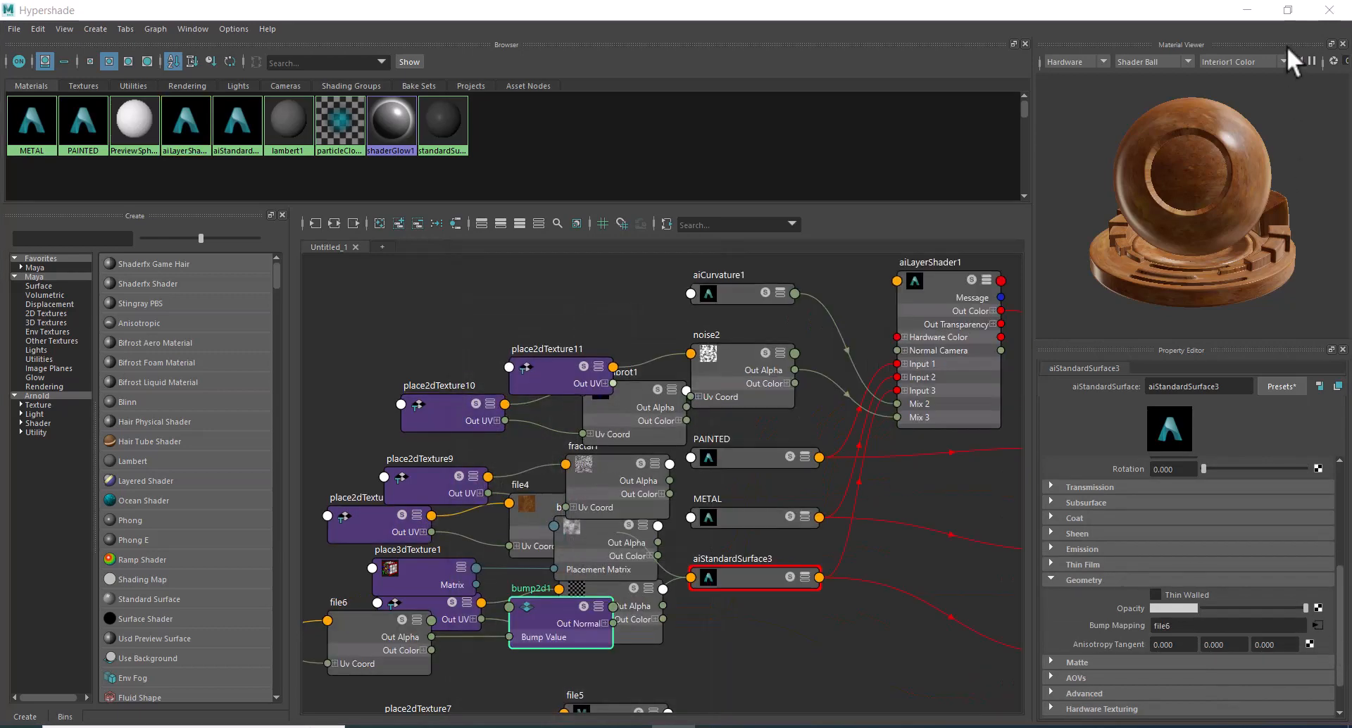
Stop the live render of the sphere and return to the enlarged node graph.
left_click(1272, 15)
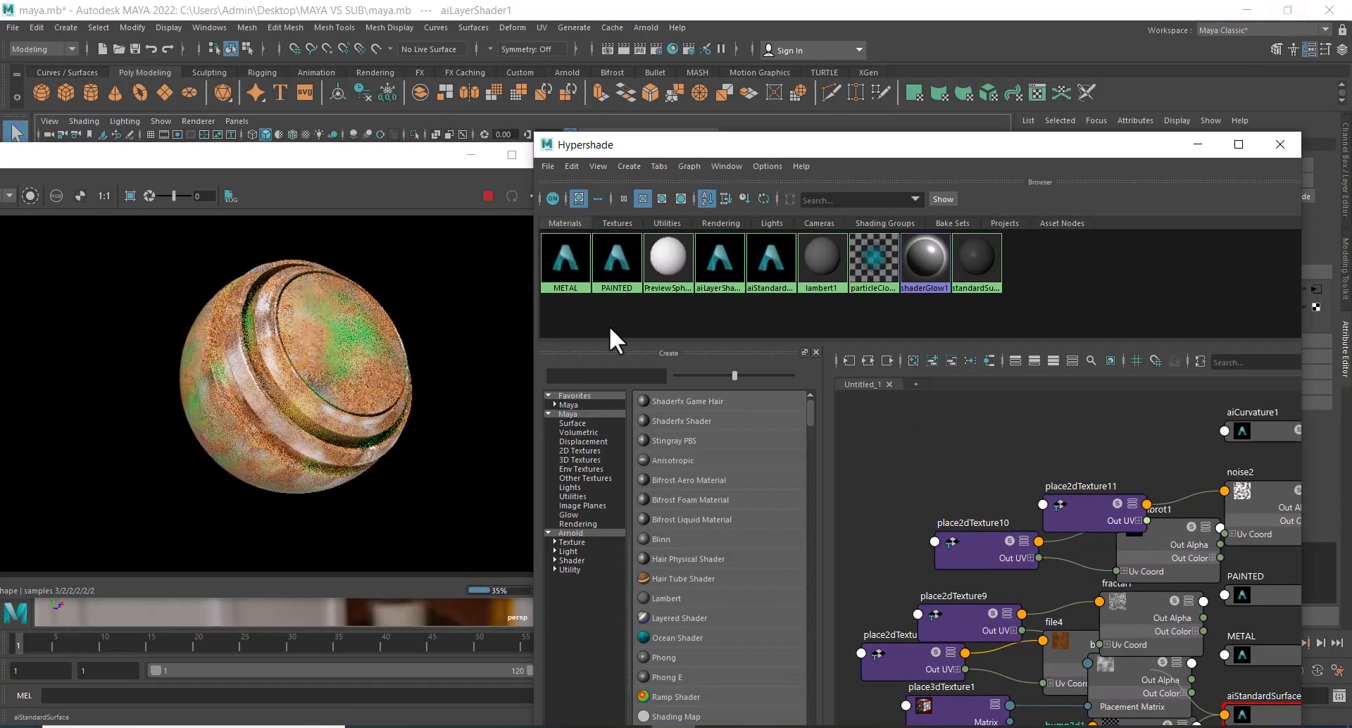
left_click(489, 196)
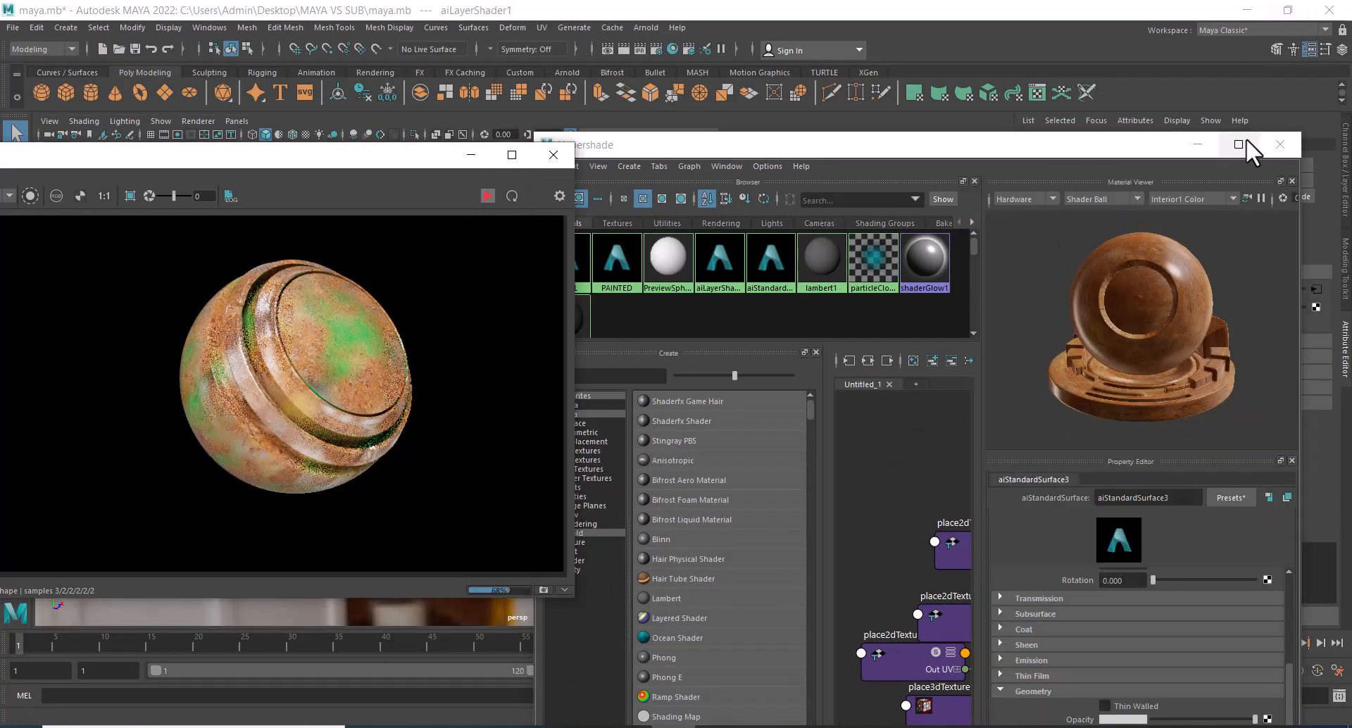
left_click(1236, 146)
left_click(1236, 145)
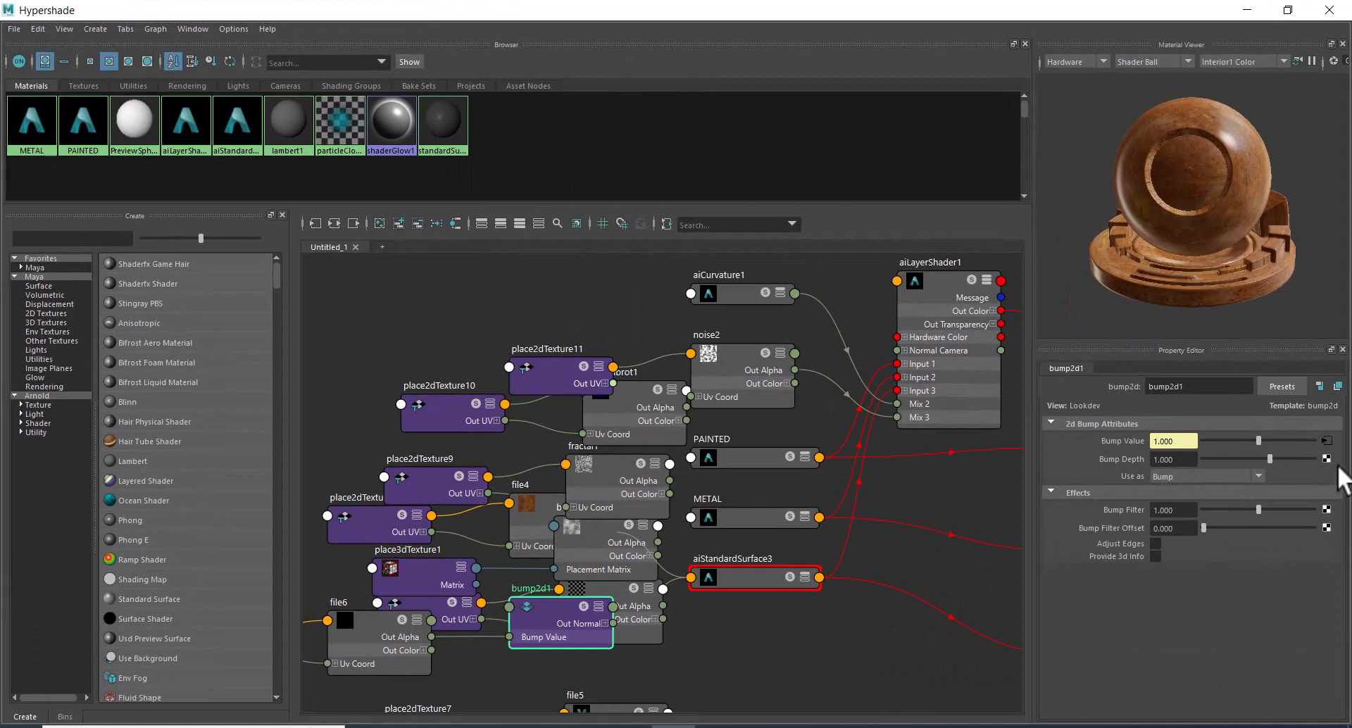
Load rust_BUMP.jpg from E:\alpha\rust into the file texture connected to the Bump Value of bump2d1.
left_click(1326, 440)
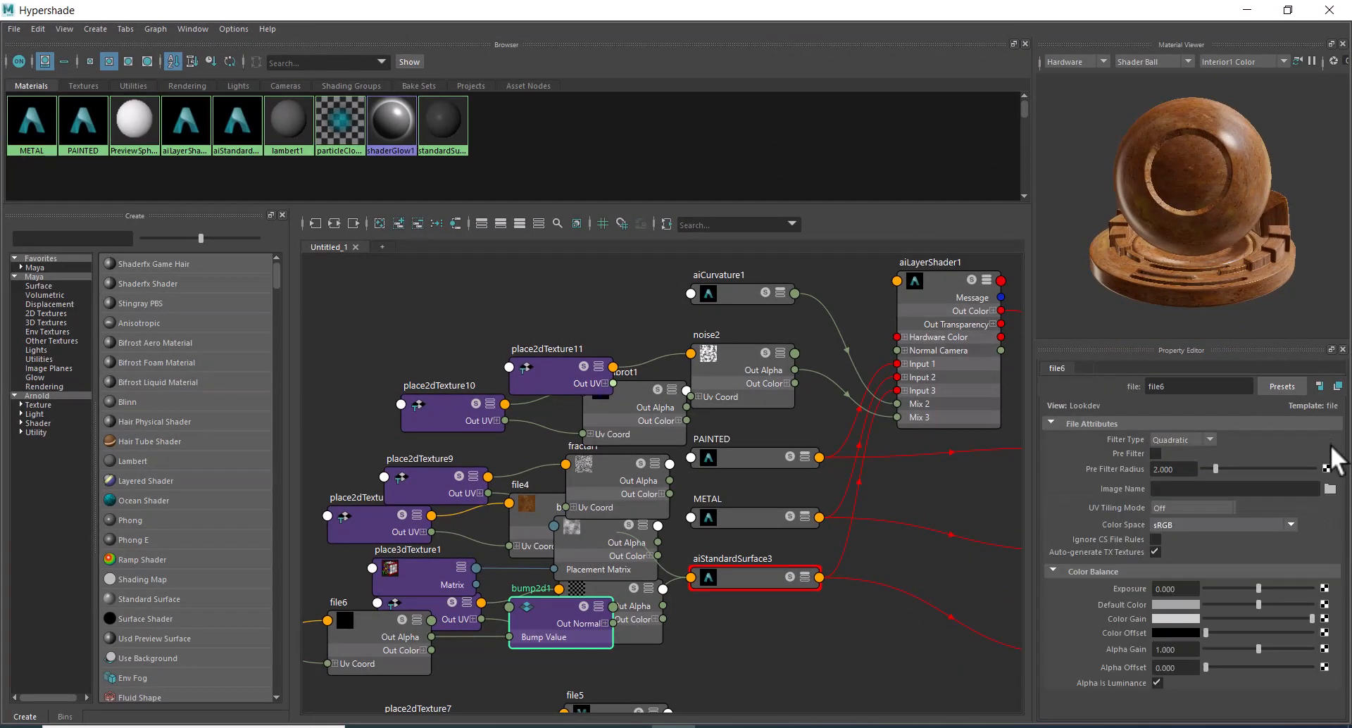
left_click(1330, 488)
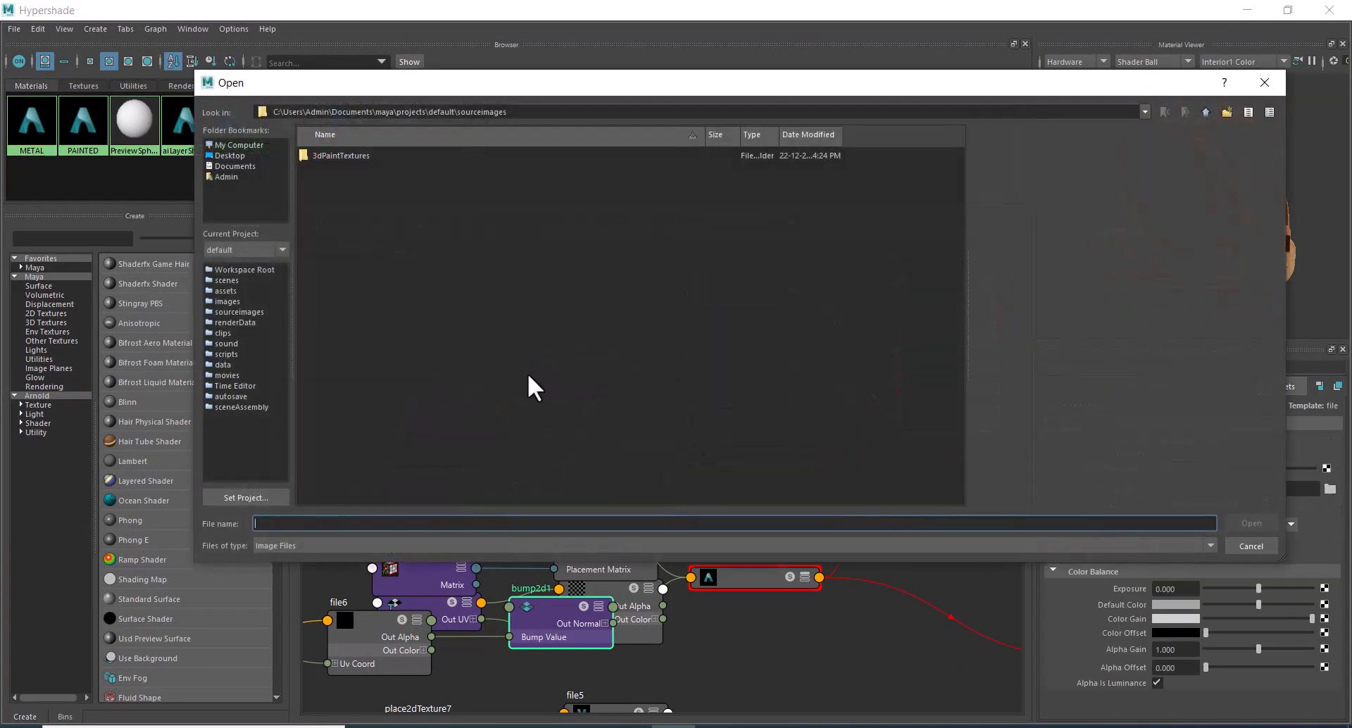
type("C:\\Users\\Admin\\Desktop\\MAYA VS SUB")
key("Return")
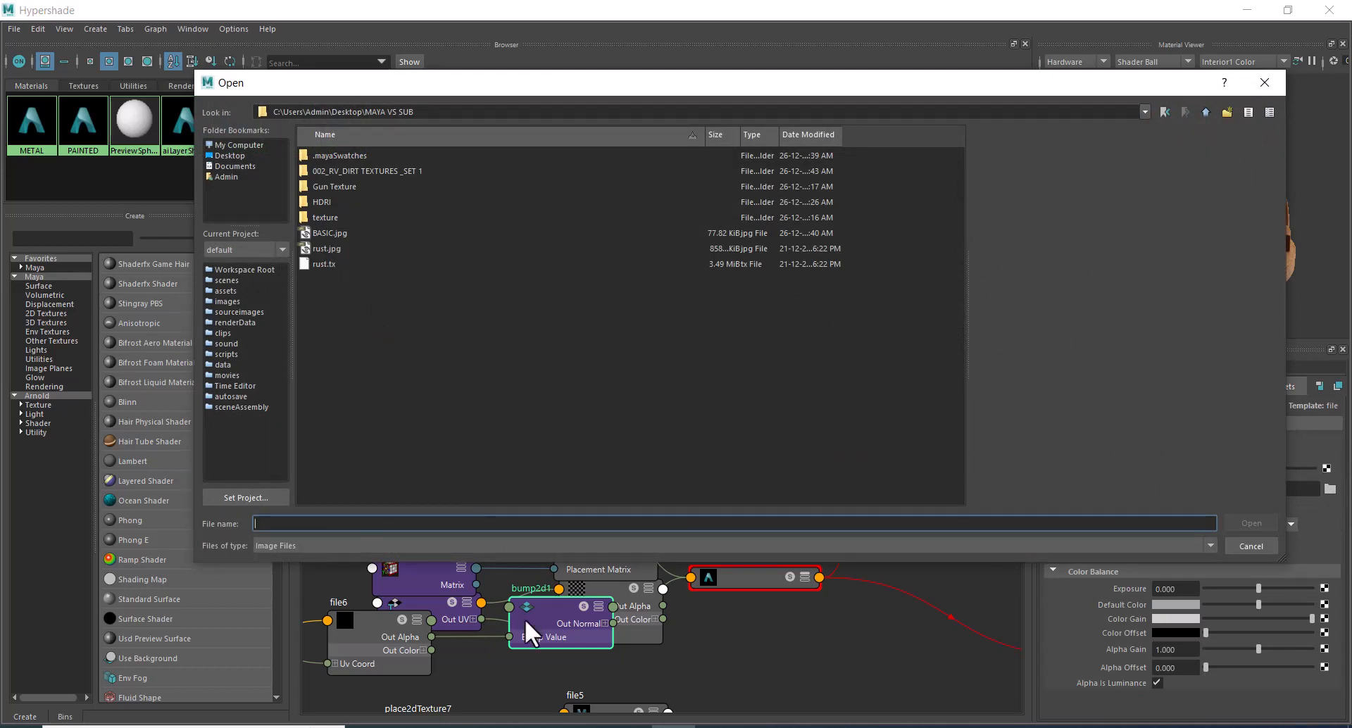
key("alt+Tab")
left_click(621, 250)
left_click(572, 139)
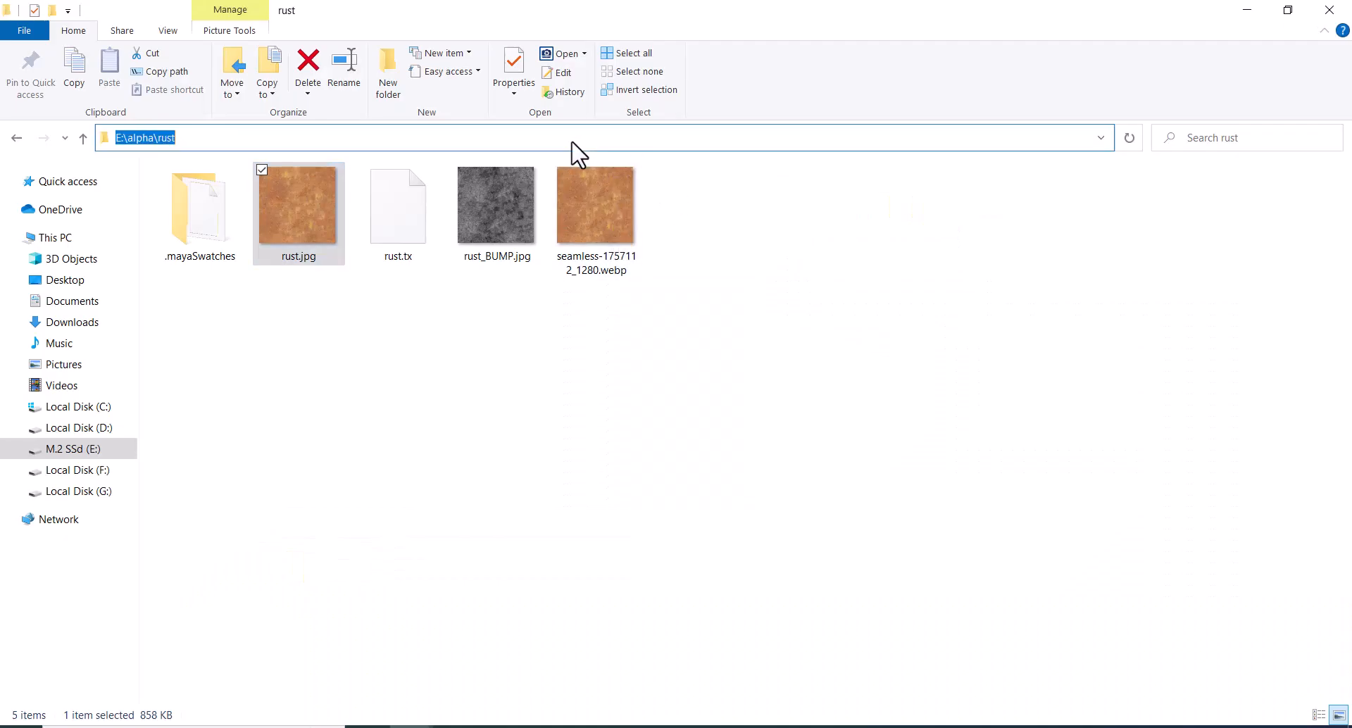
key("ctrl+c")
left_click(1247, 9)
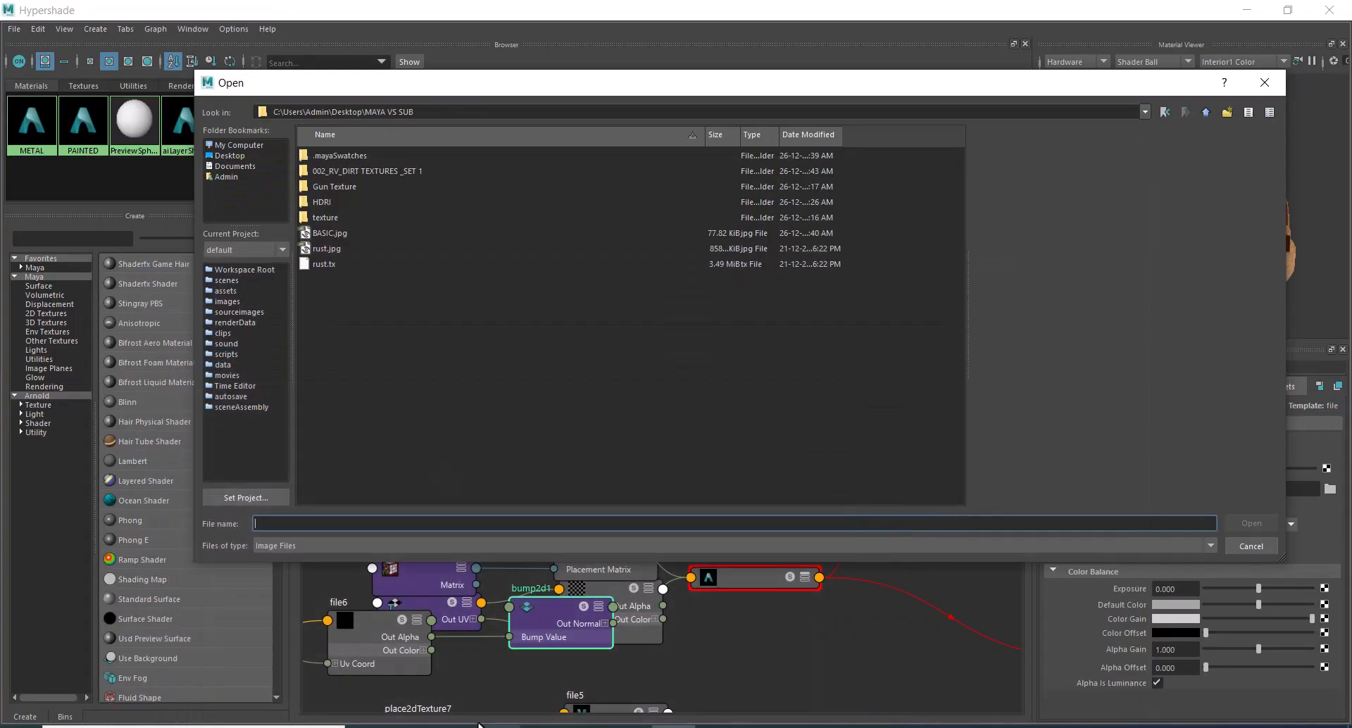
key("ctrl+v")
key("Return")
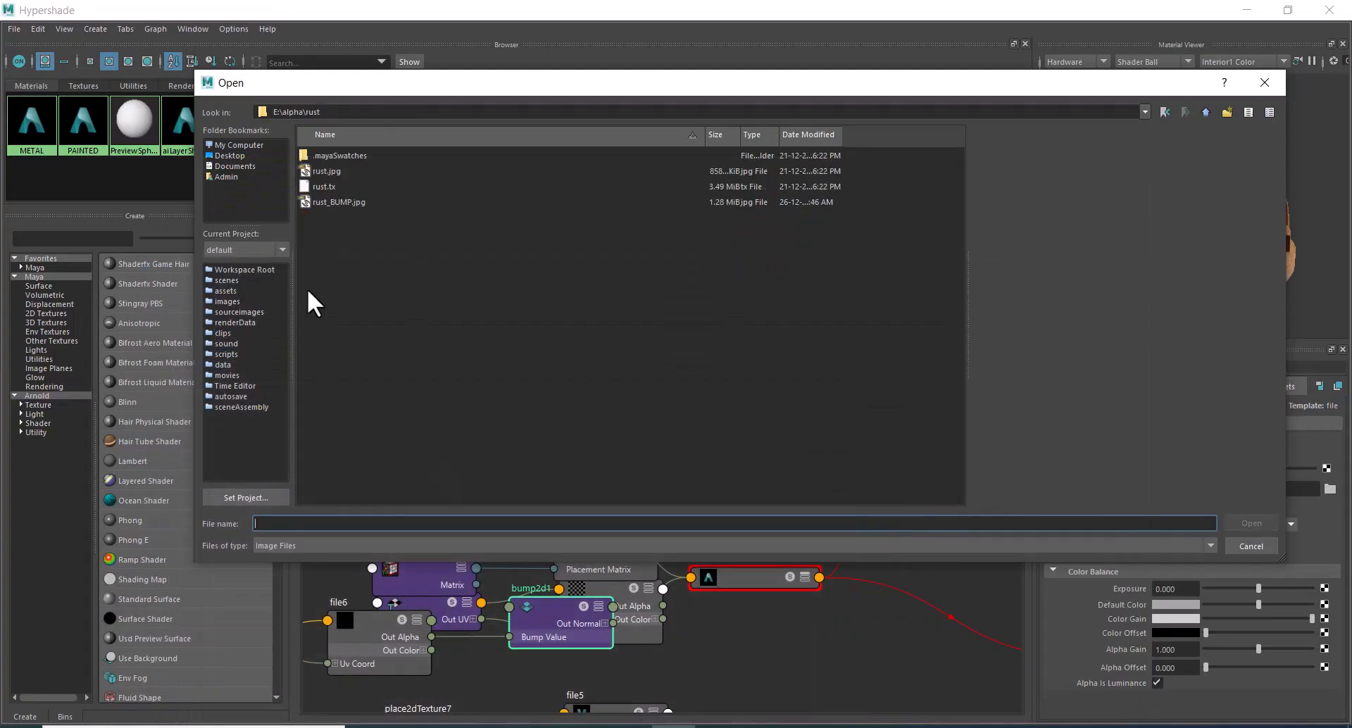
double_click(325, 201)
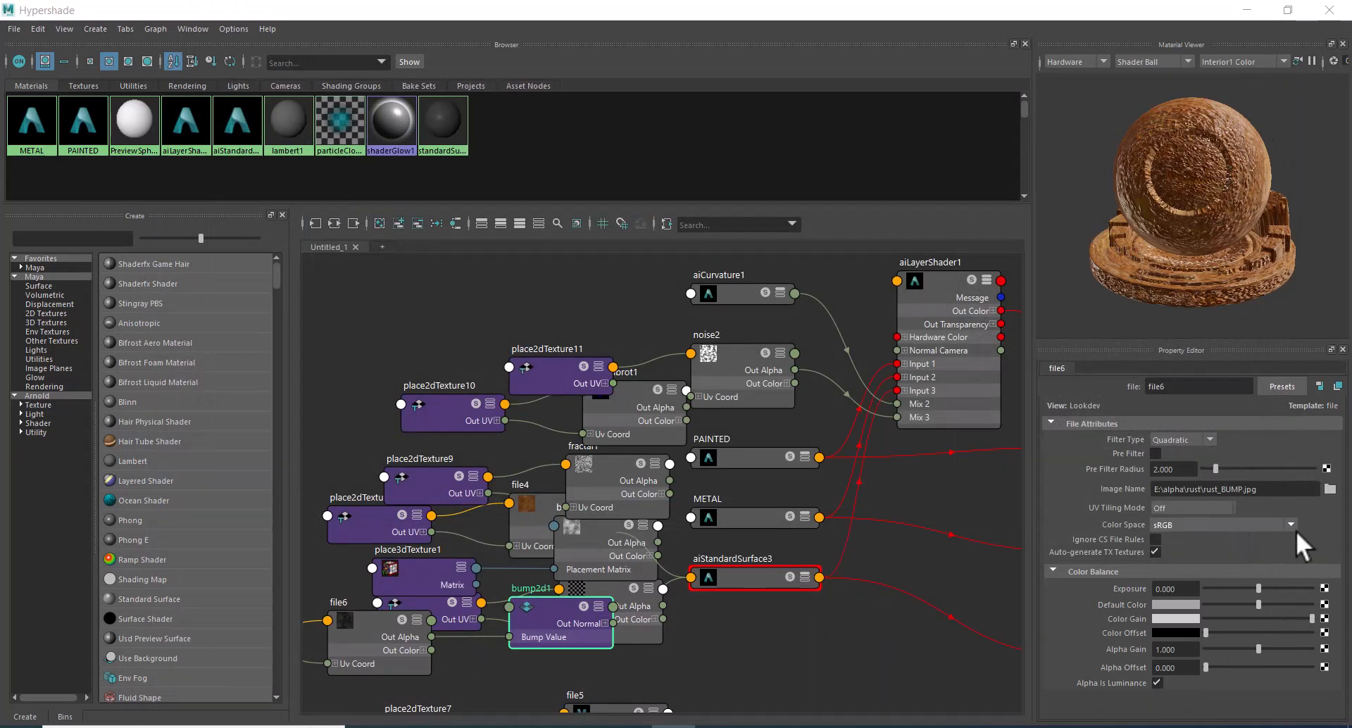
Set the Bump Depth of bump2d1 to 0.2 and move the Hypershade window clear of the render view.
left_click(1287, 10)
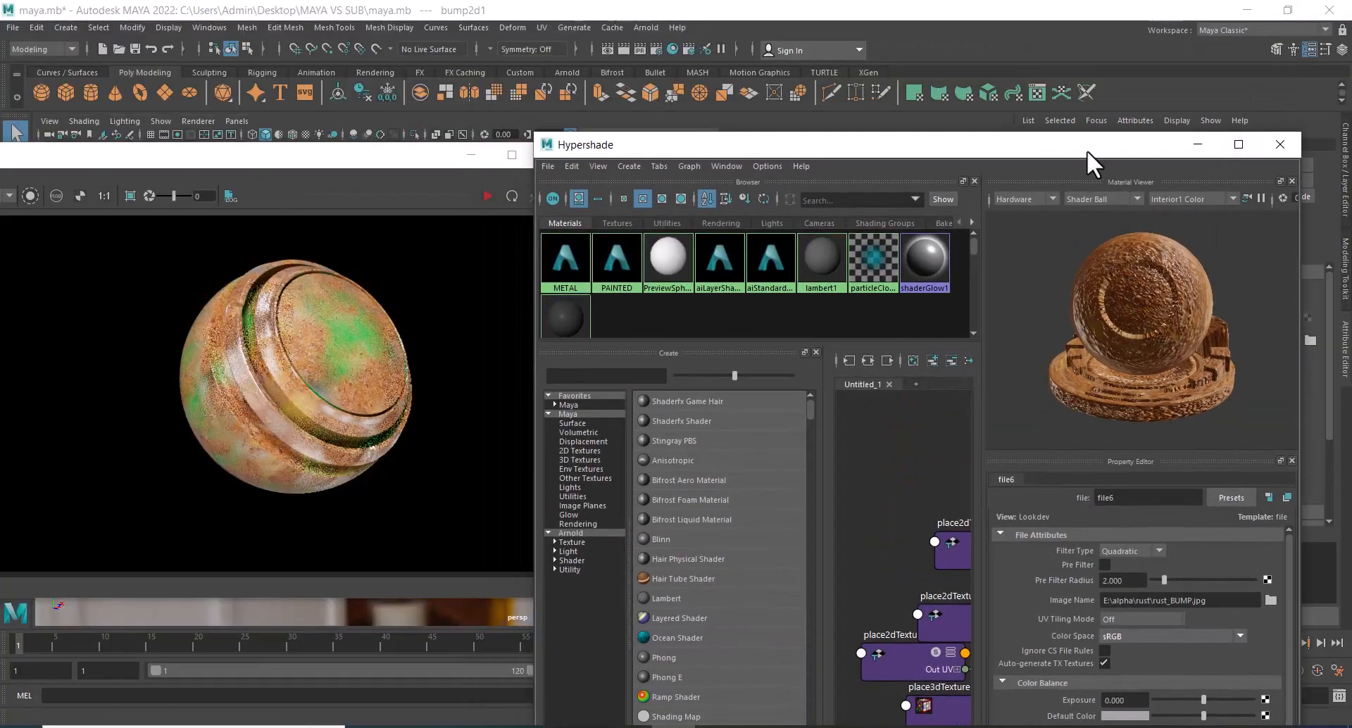
left_click_drag(1088, 150, 813, 150)
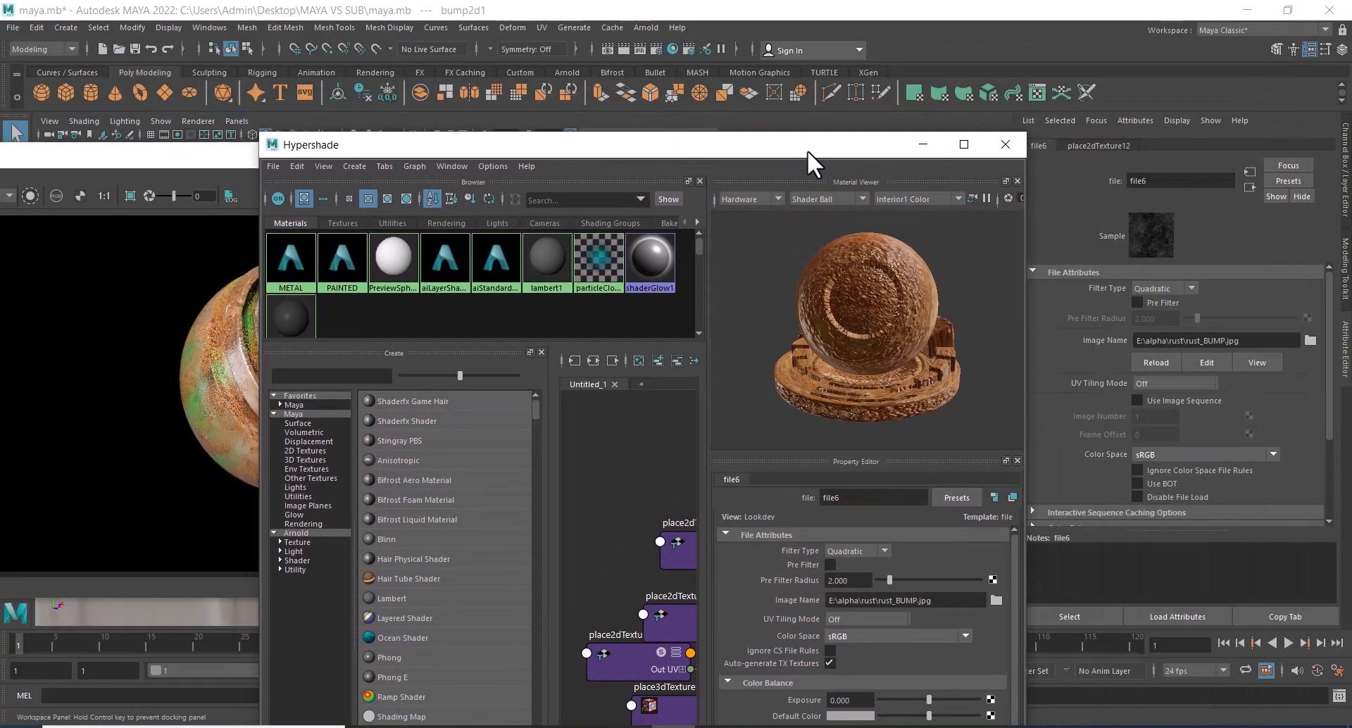
left_click(1249, 187)
left_click_drag(1169, 308, 1025, 278)
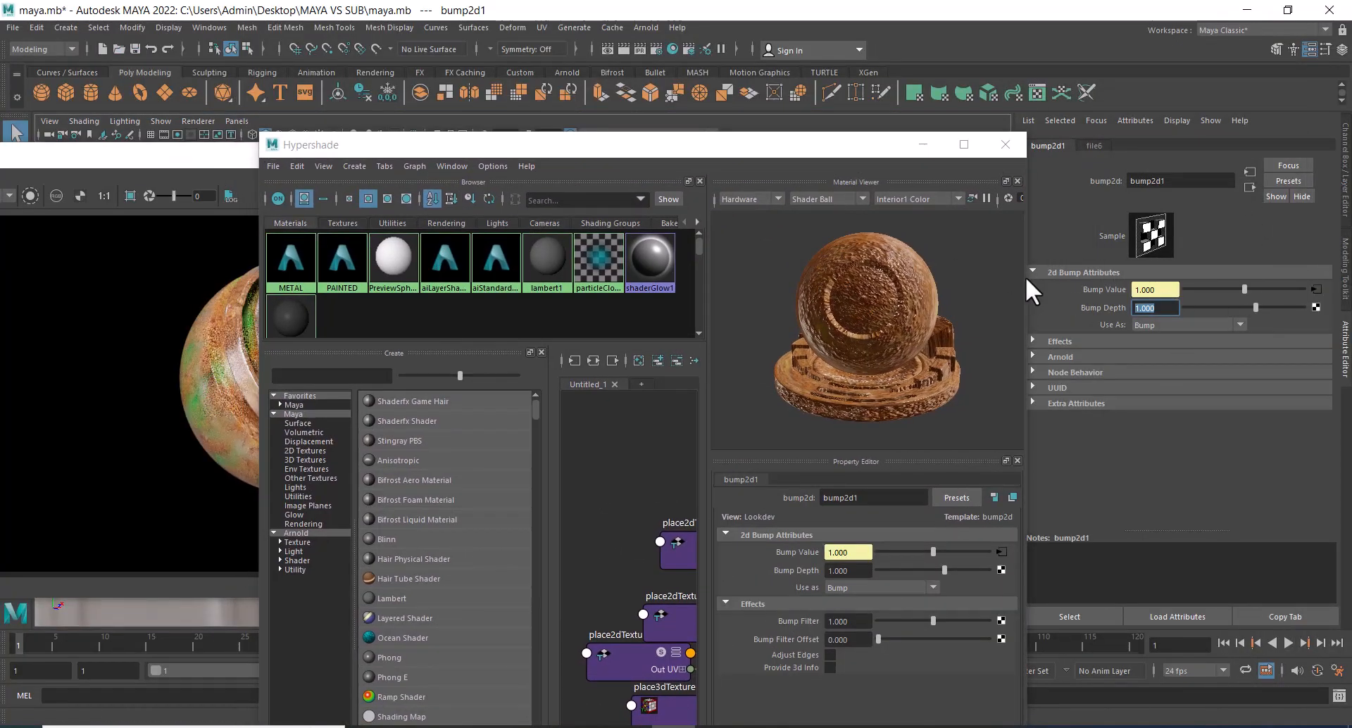
type("0.2")
key("Return")
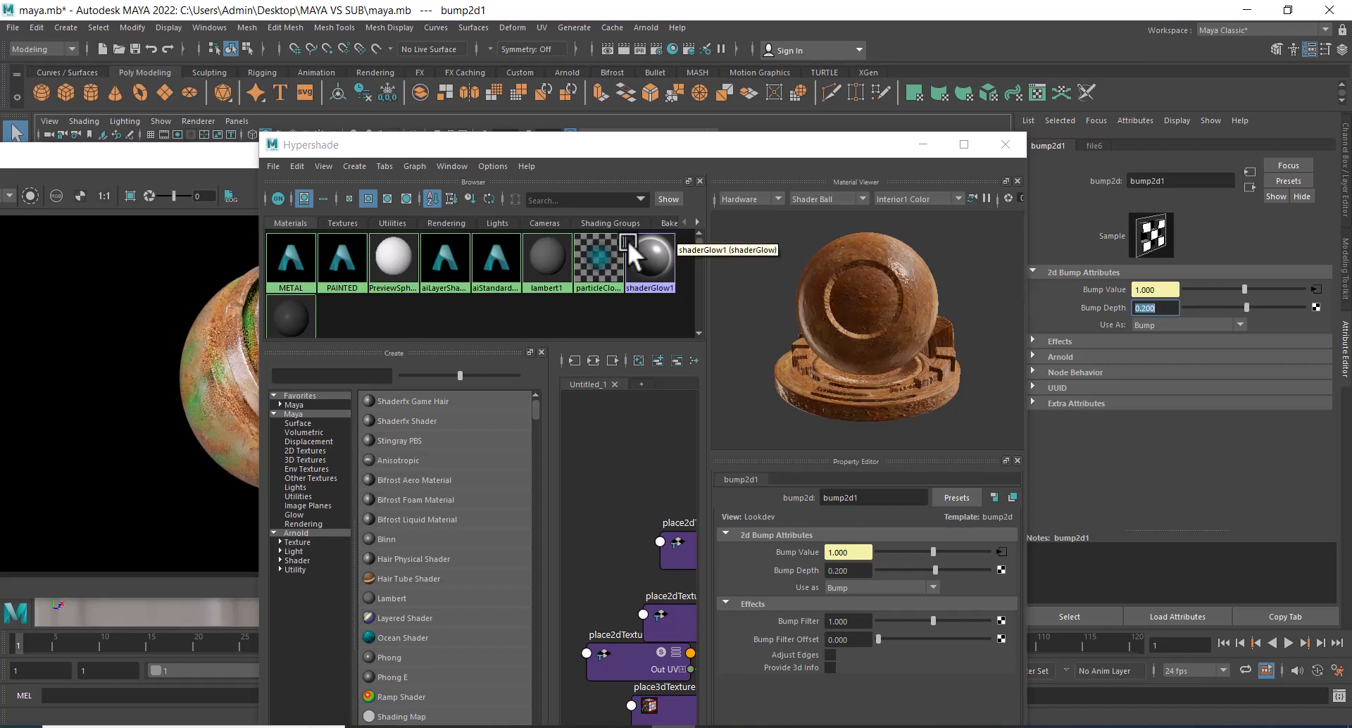
left_click_drag(619, 151, 913, 155)
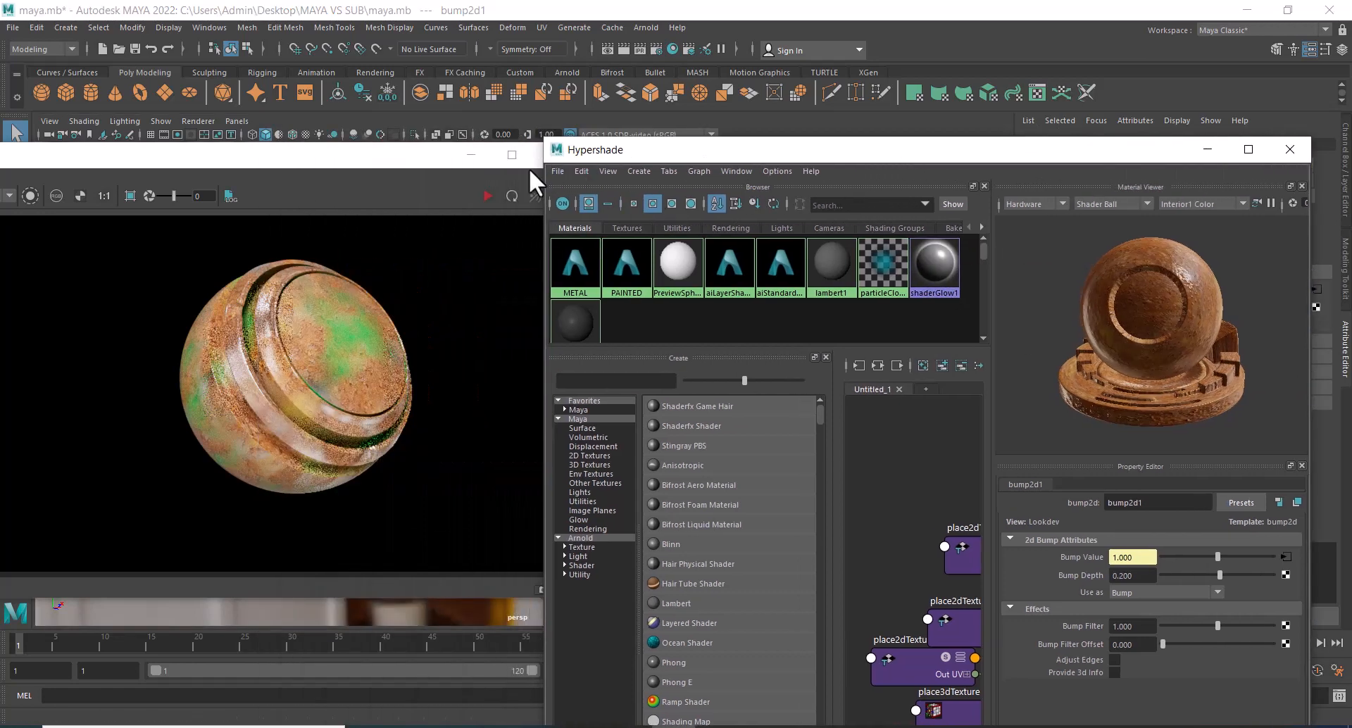
Restart the live render of the sphere and set the Bump Depth of bump2d1 to 1.
left_click(486, 196)
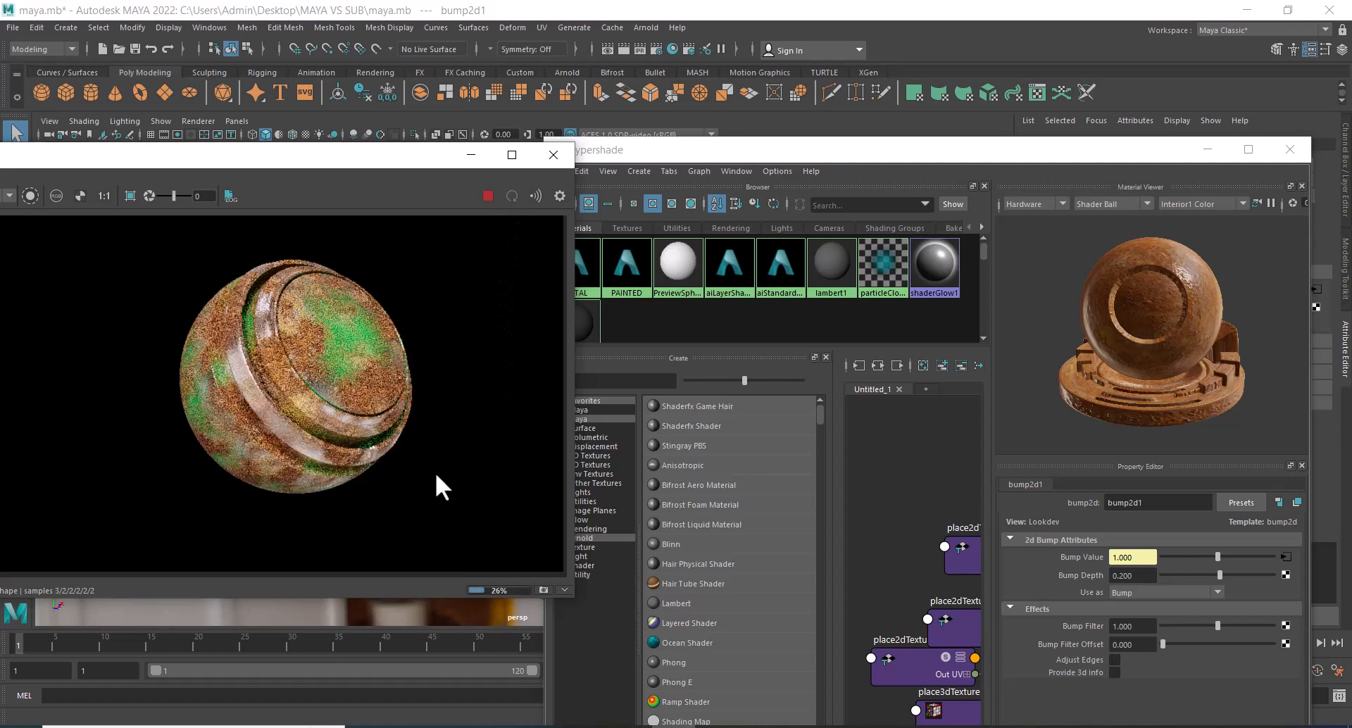
scroll(408, 471, "up", 2)
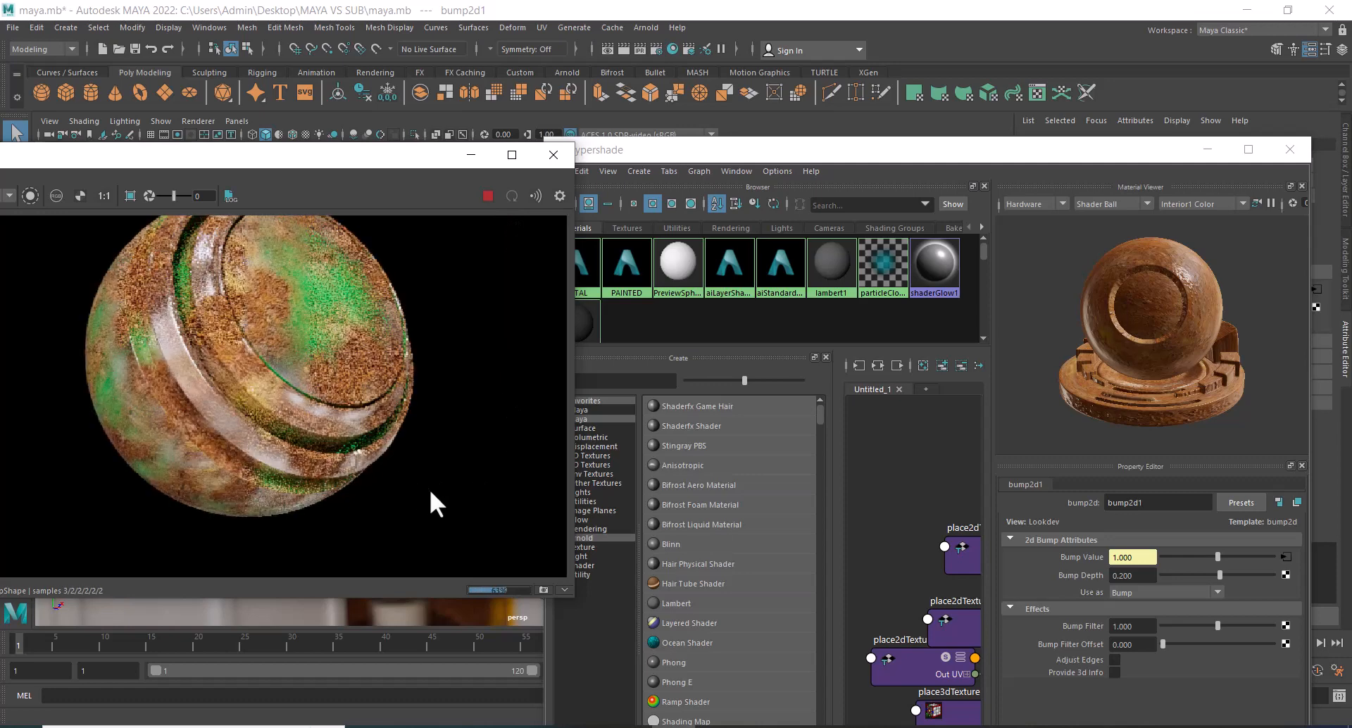
left_click(1131, 576)
type("1")
key("Return")
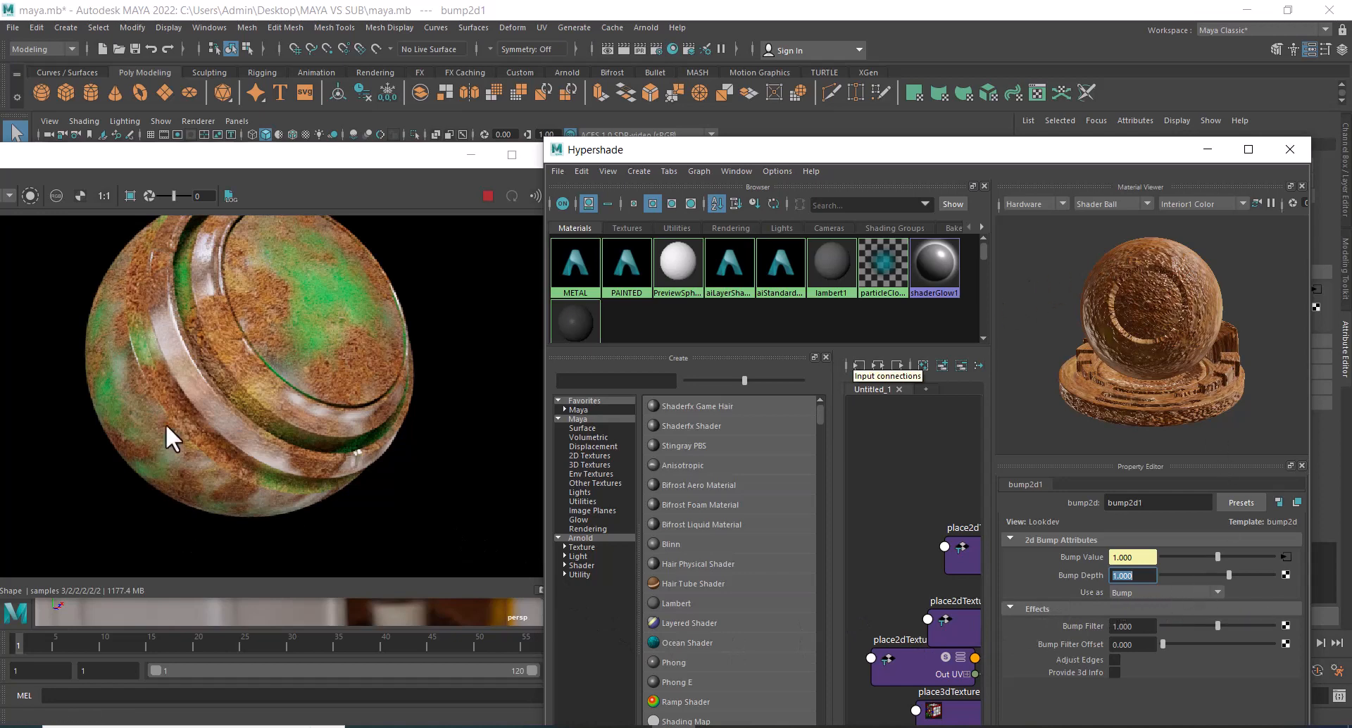
Inspect the whole sphere in the enlarged Arnold RenderView, close it and render the current frame in Maya's Render View.
scroll(238, 426, "down", 2)
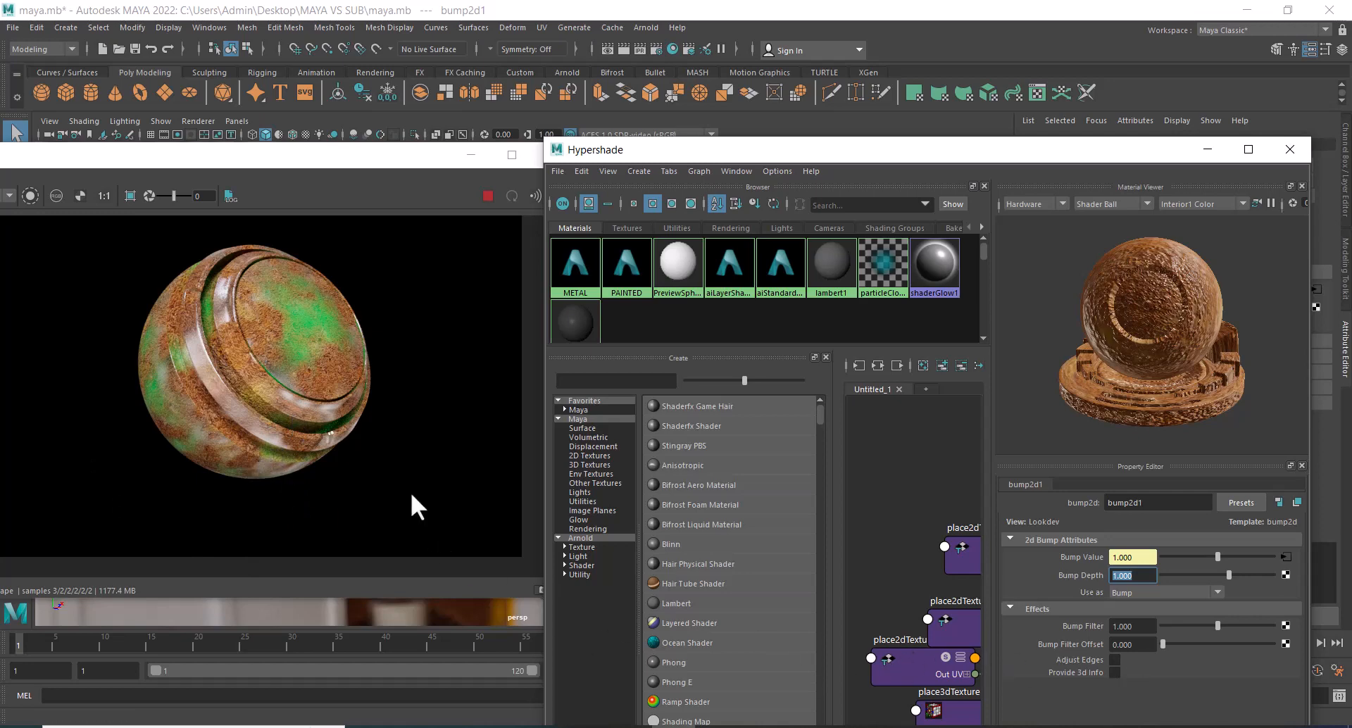
left_click(511, 152)
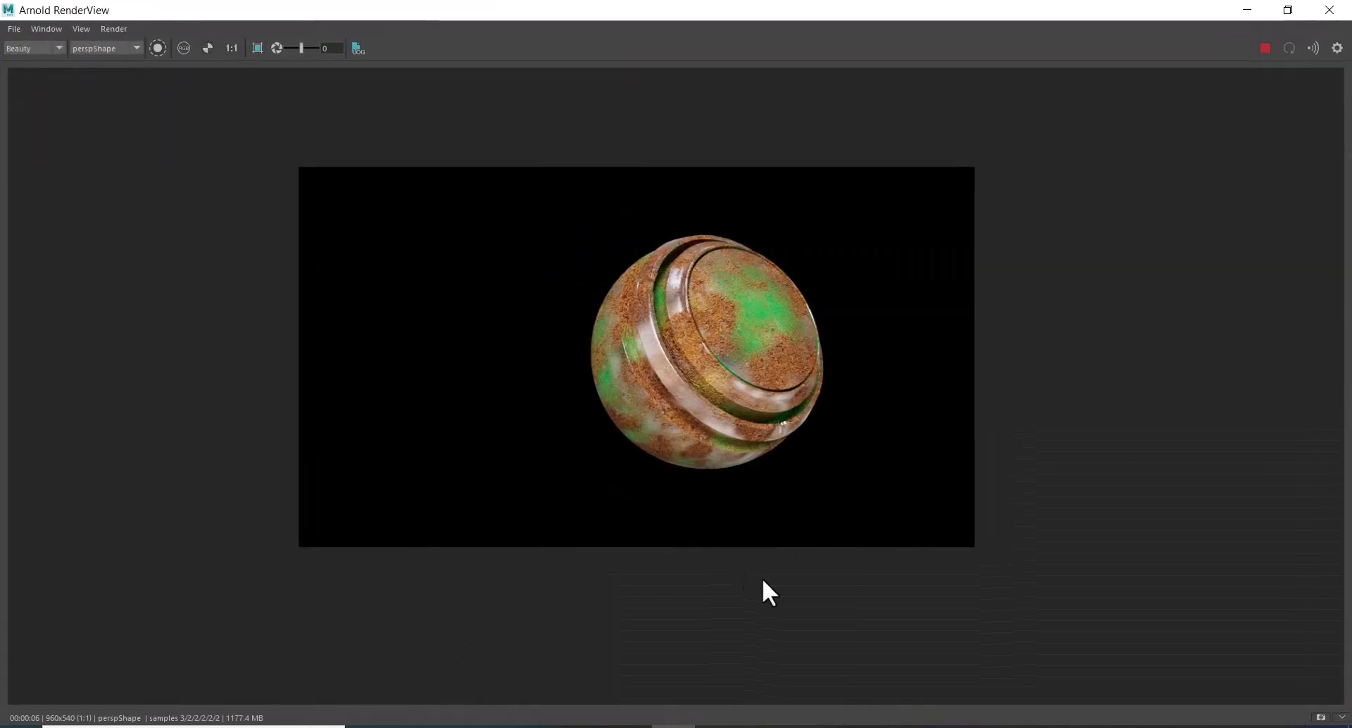
left_click(1333, 8)
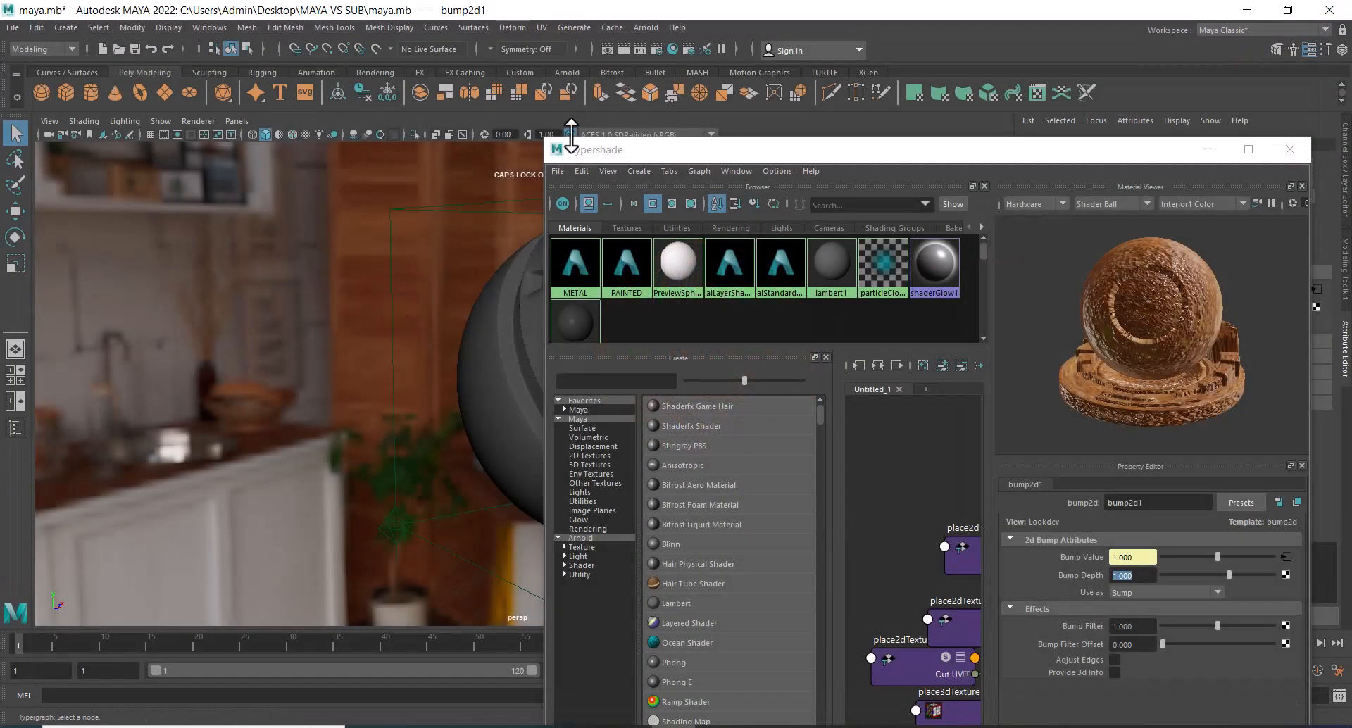
left_click(624, 50)
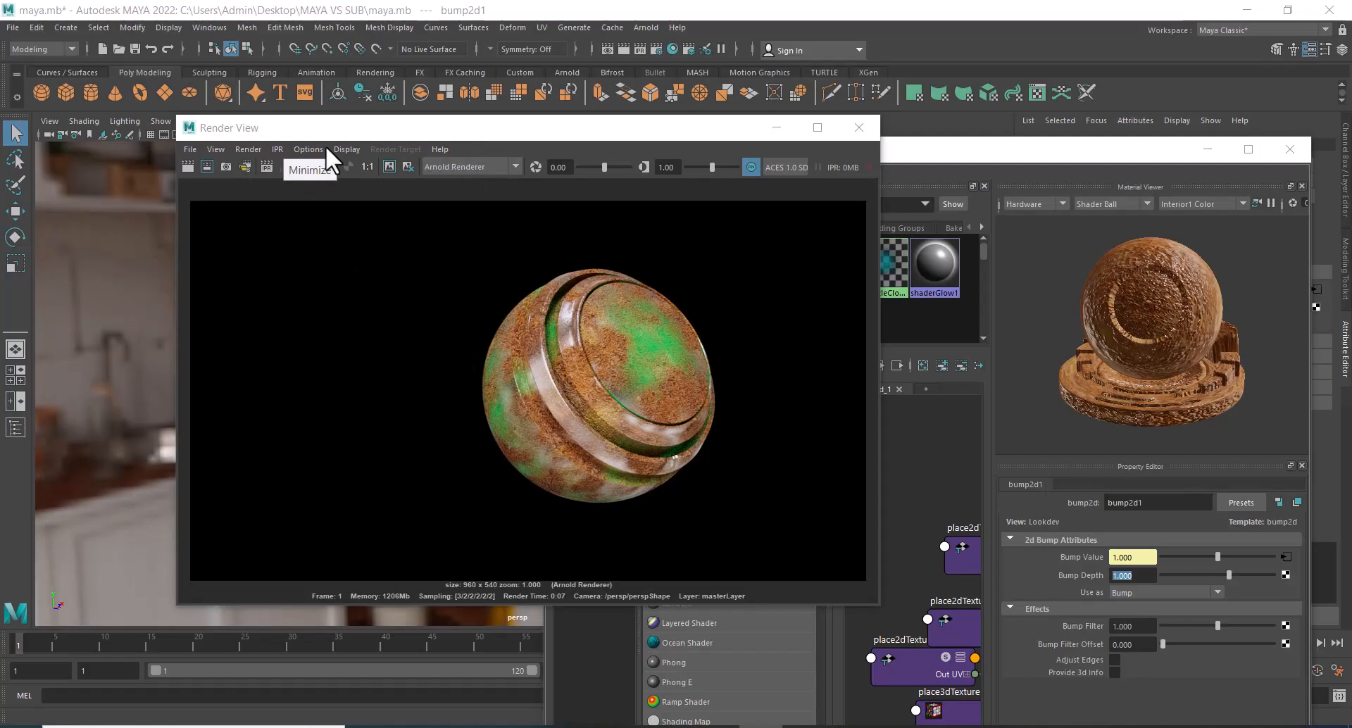
left_click(644, 141)
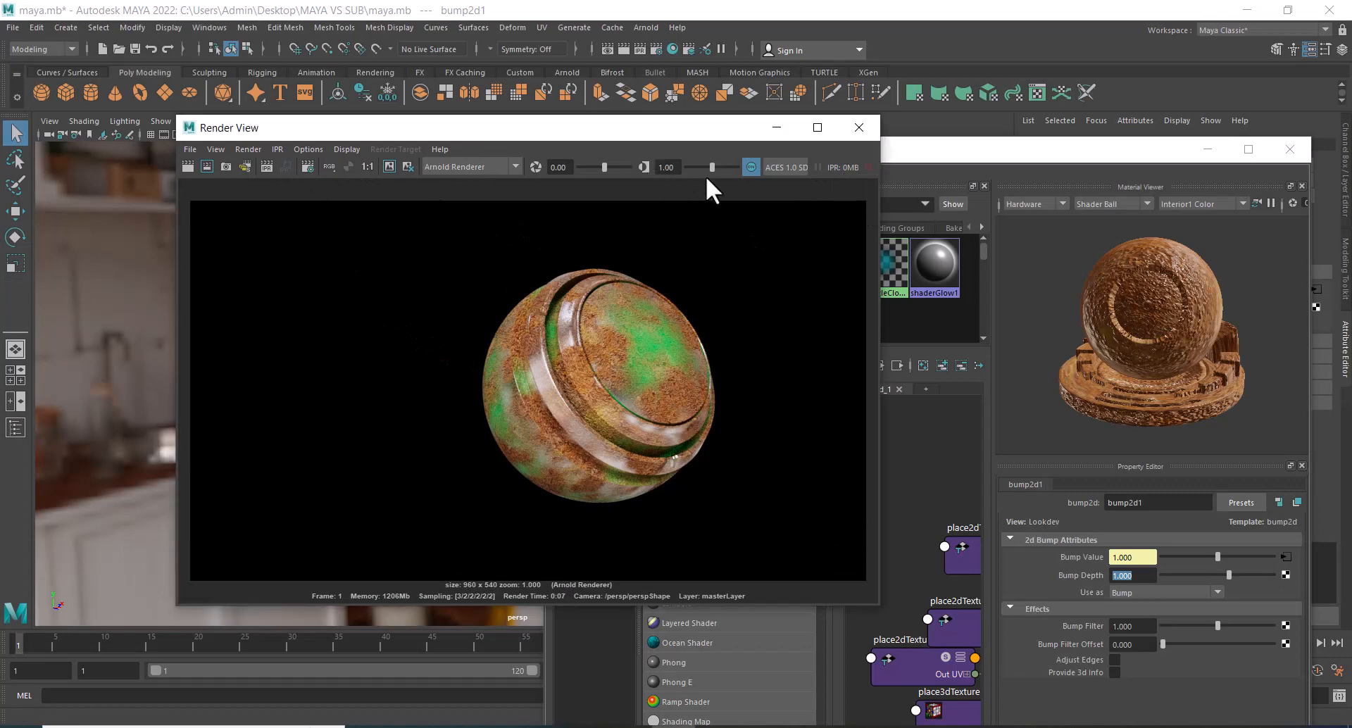
Open the rust_BUMP.jpg file texture connected to the Bump Value of bump2d1 and close the Render View.
left_click(1286, 556)
scroll(1201, 645, "down", 1)
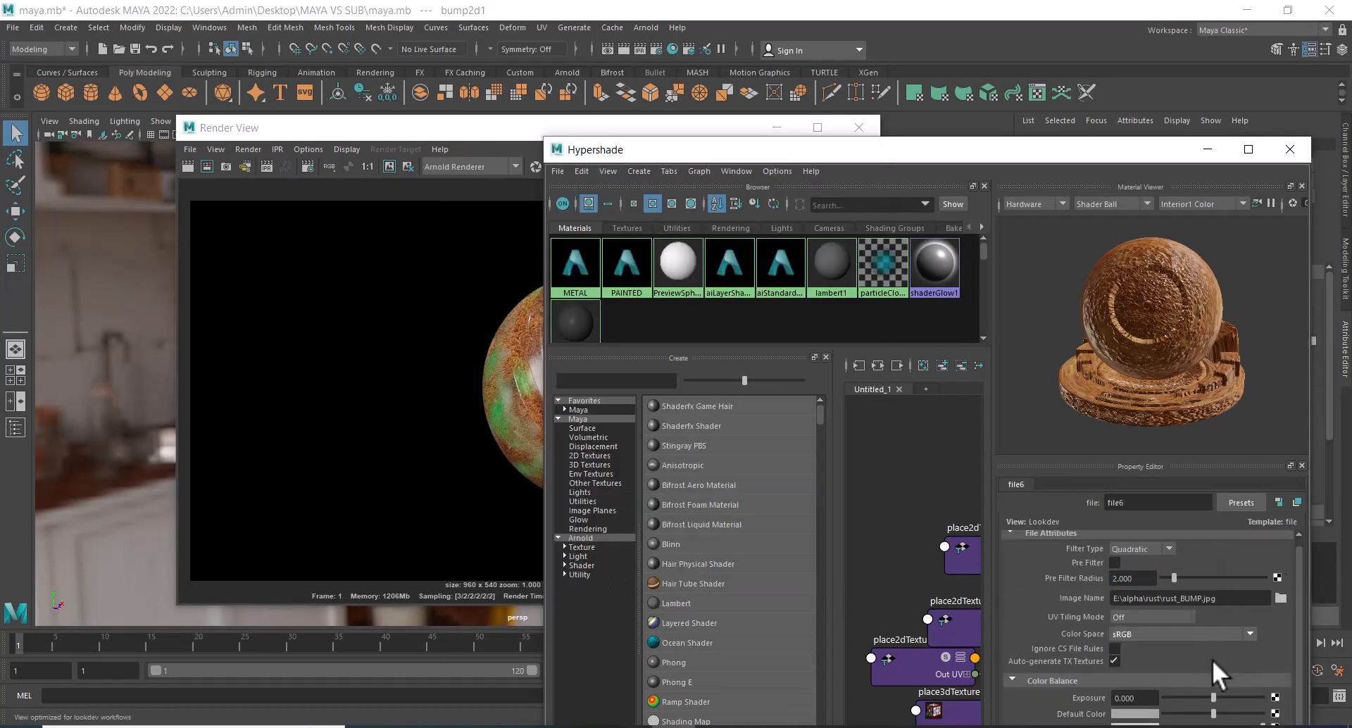
left_click(529, 129)
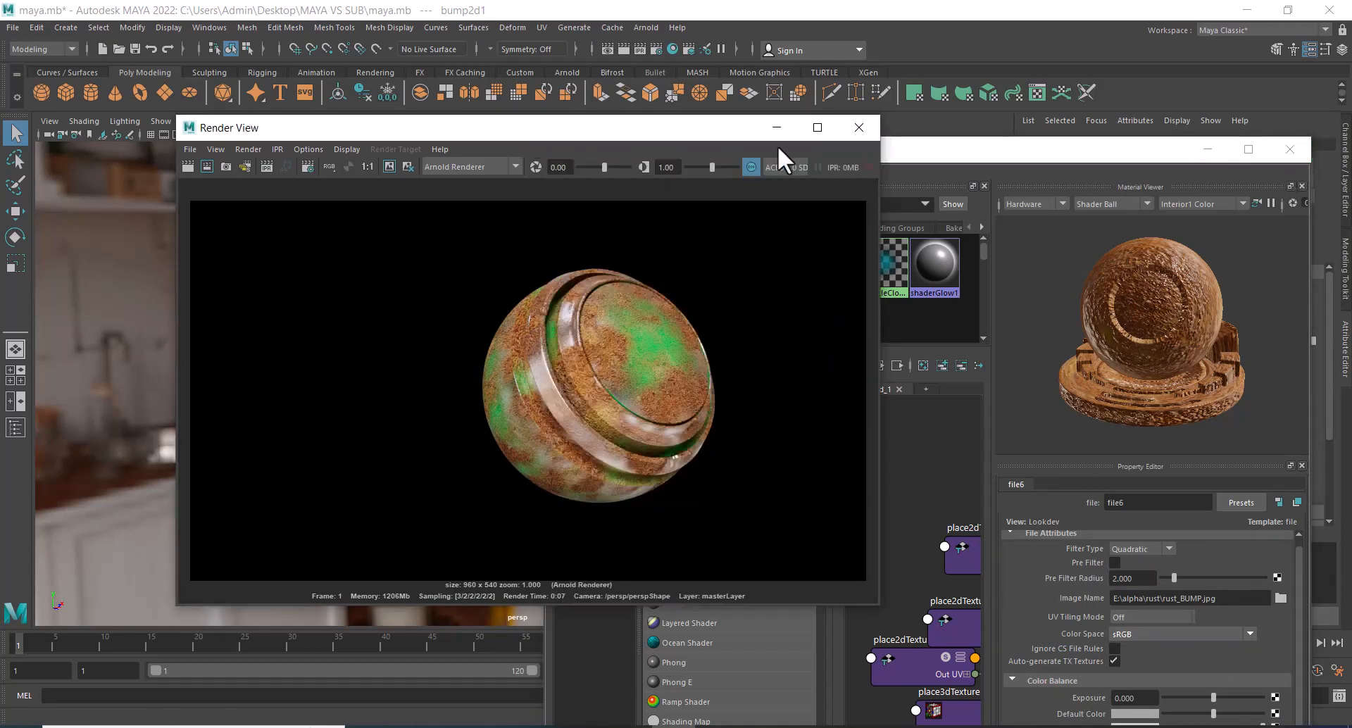
left_click(858, 127)
double_click(1035, 149)
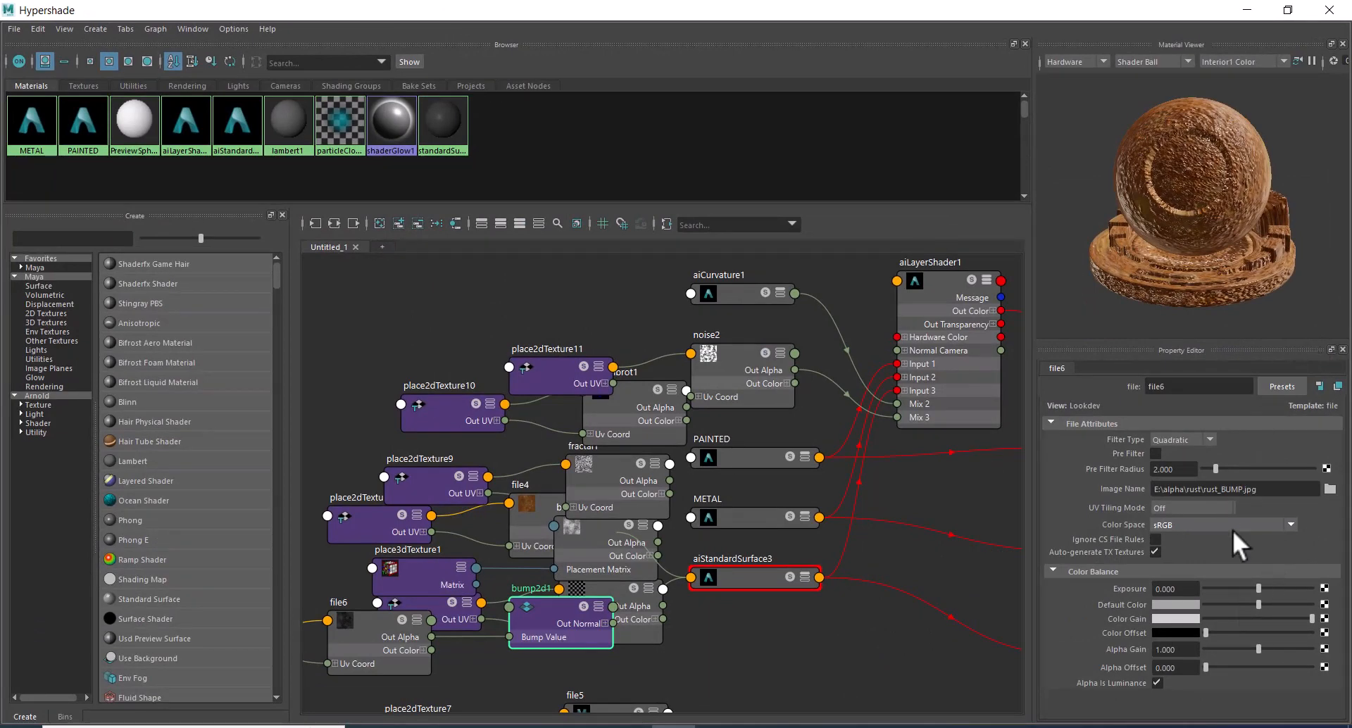
left_click(1286, 9)
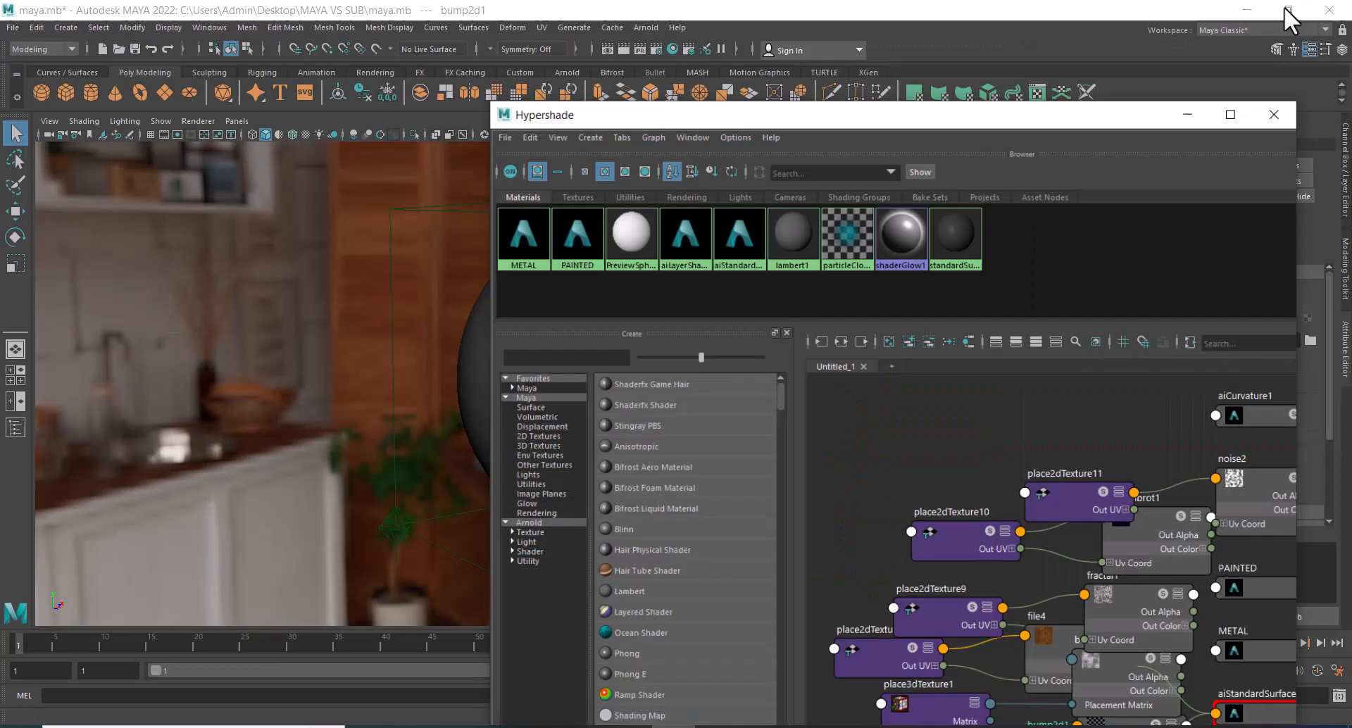
Set the Repeat UV of place2dTexture6, the placement node of the rust color texture file4, to 5 by 5.
left_click_drag(1088, 151, 696, 117)
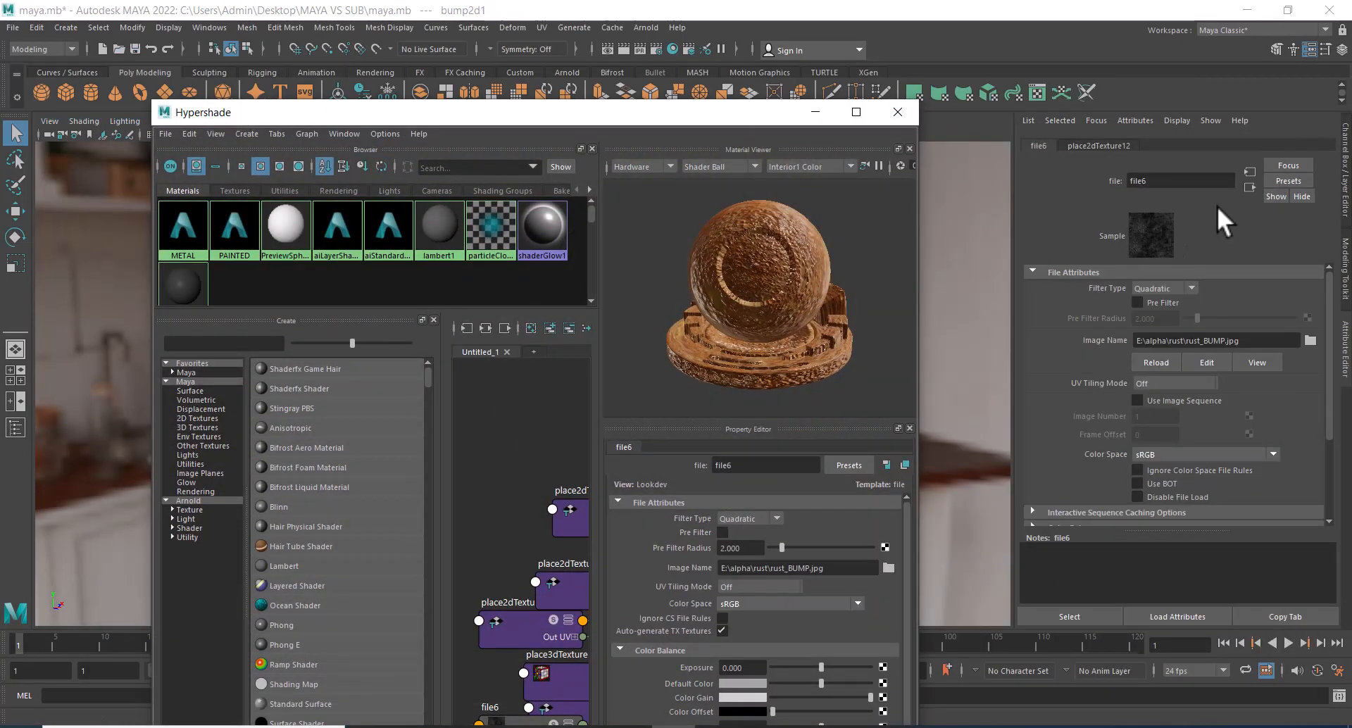
left_click(1251, 170)
left_click(1249, 169)
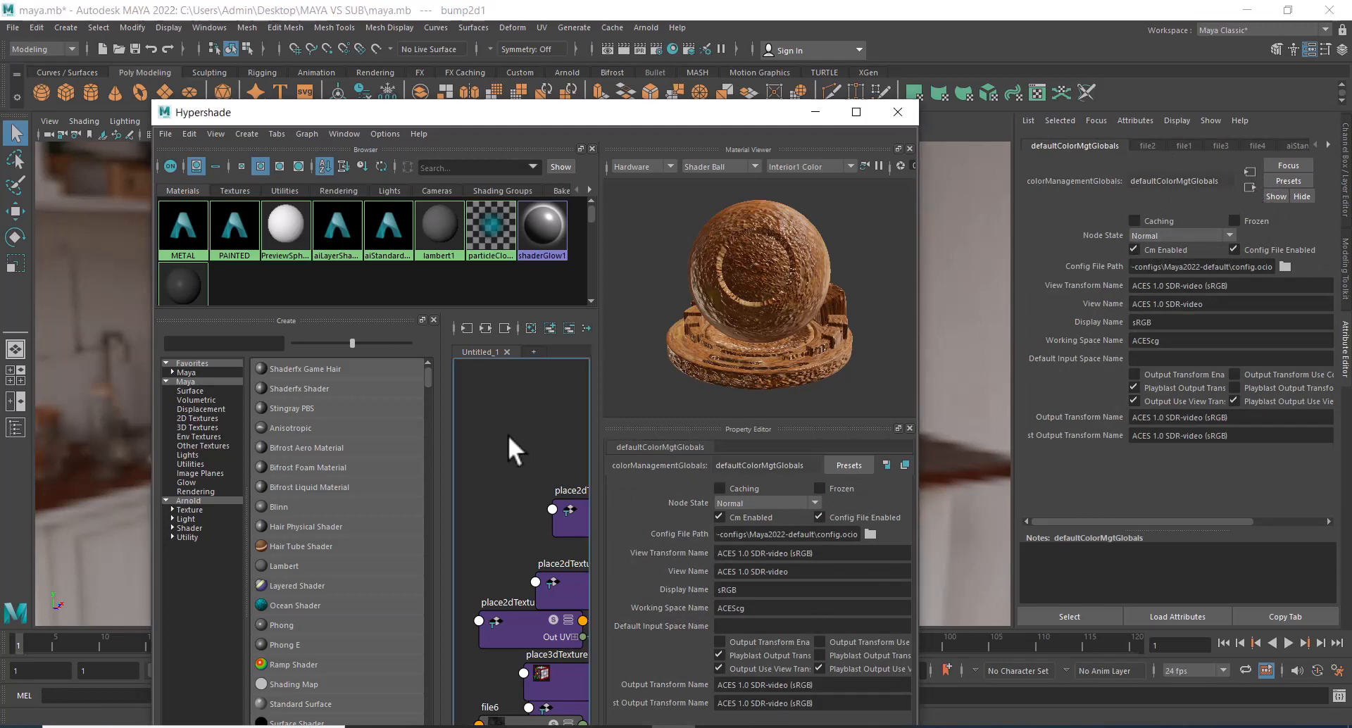
middle_click_drag(509, 433, 365, 382, "alt")
left_click(533, 565)
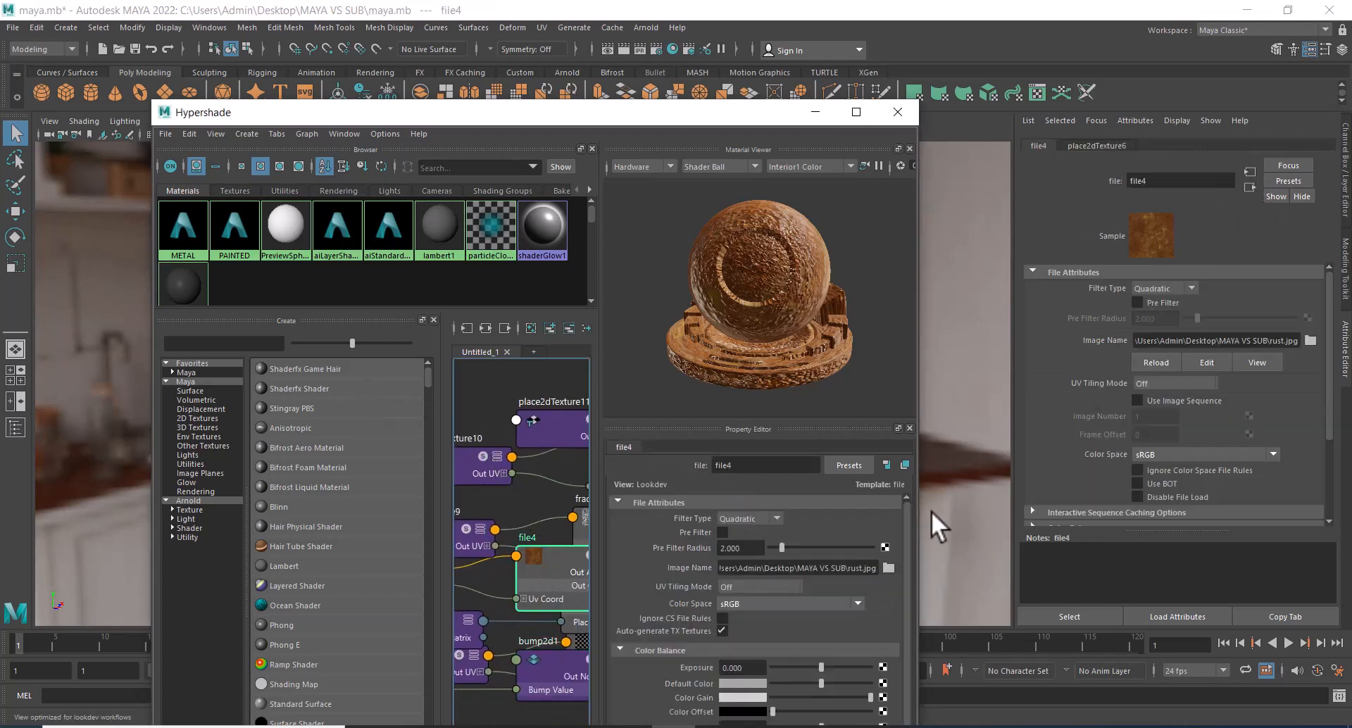
left_click(1089, 146)
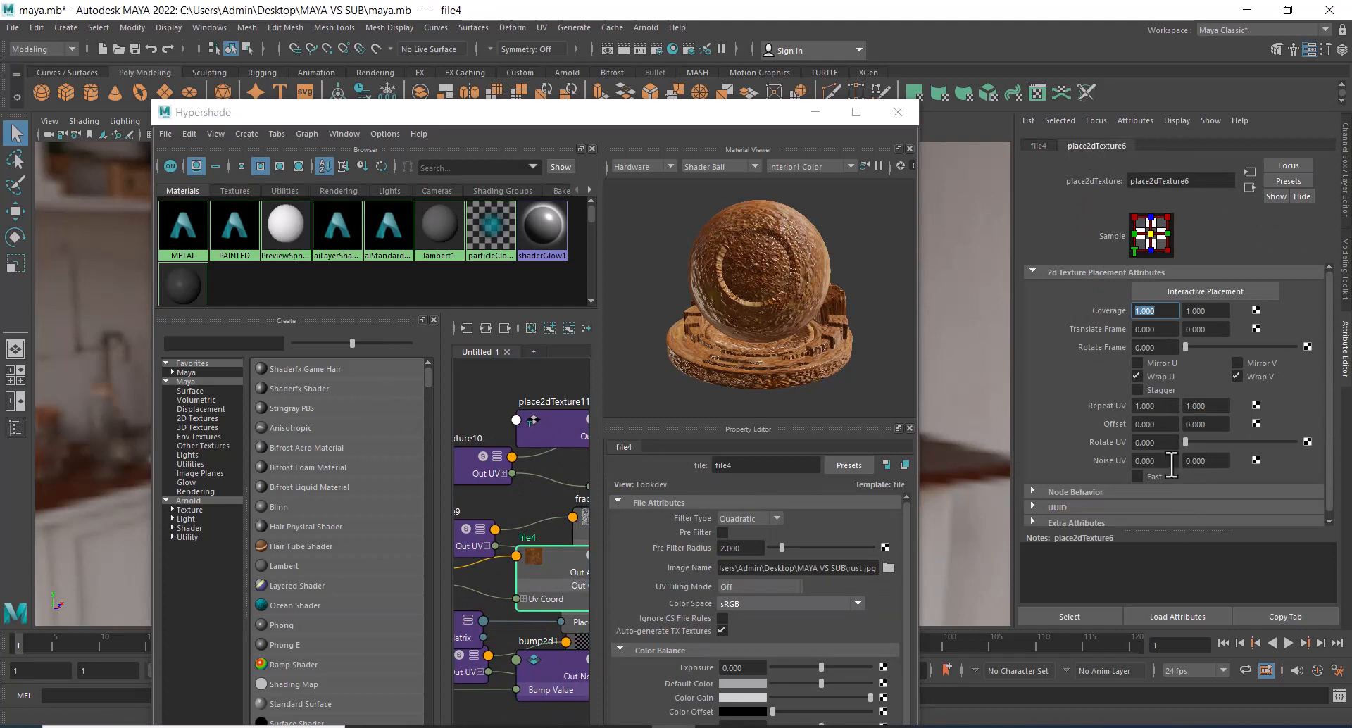
double_click(1155, 406)
type("5")
key("Tab")
type("5")
key("Return")
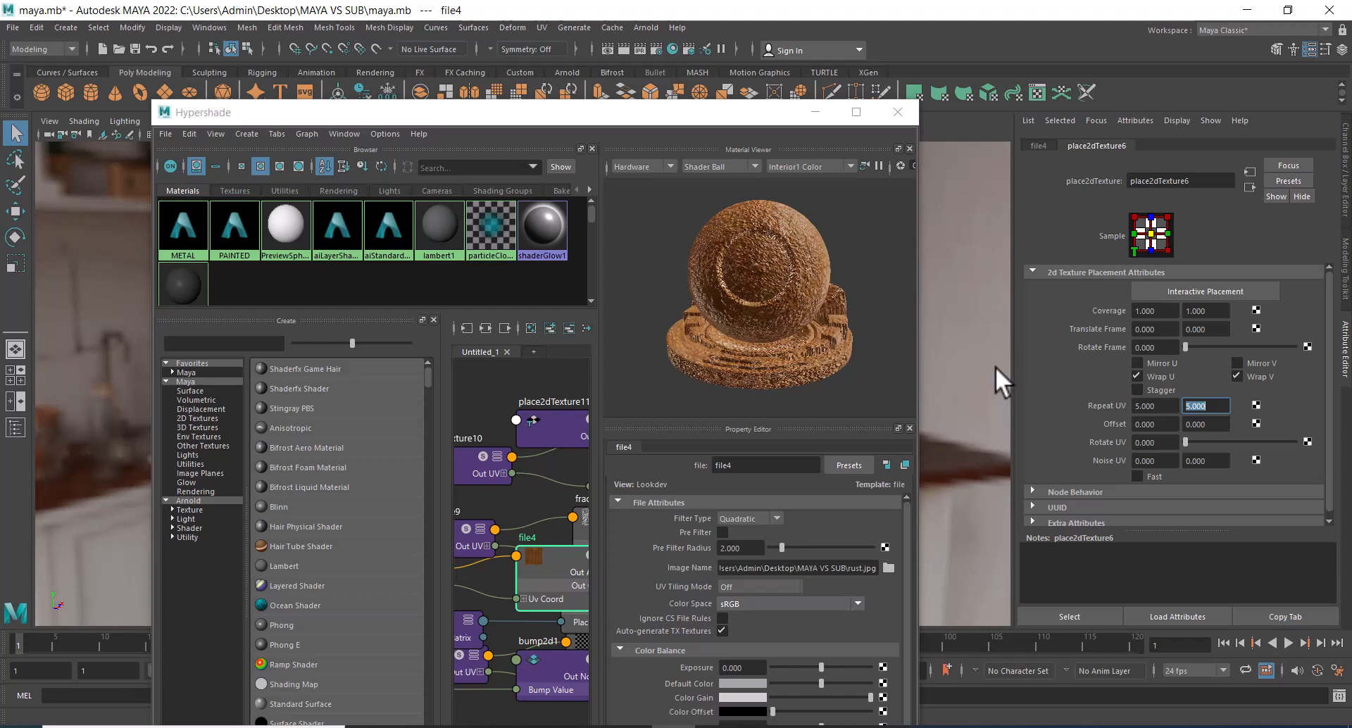
left_click_drag(733, 120, 1061, 121)
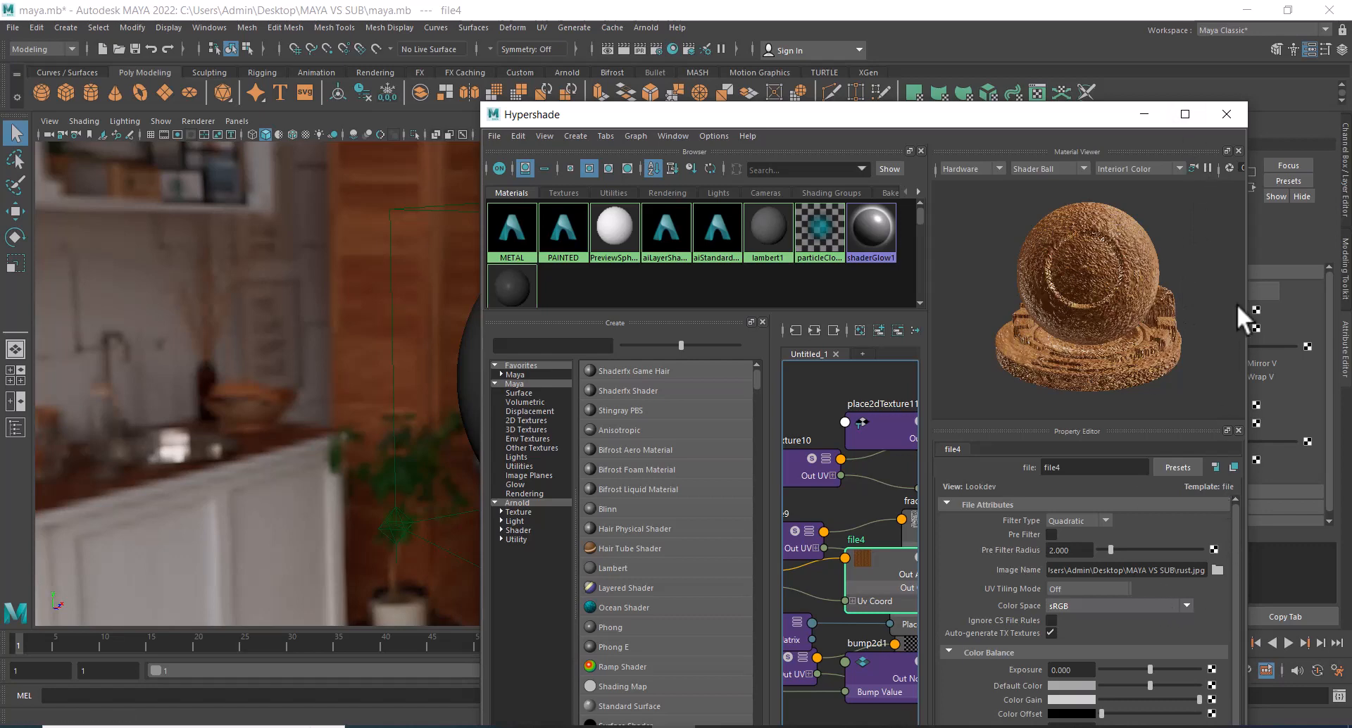
left_click_drag(1095, 120, 731, 115)
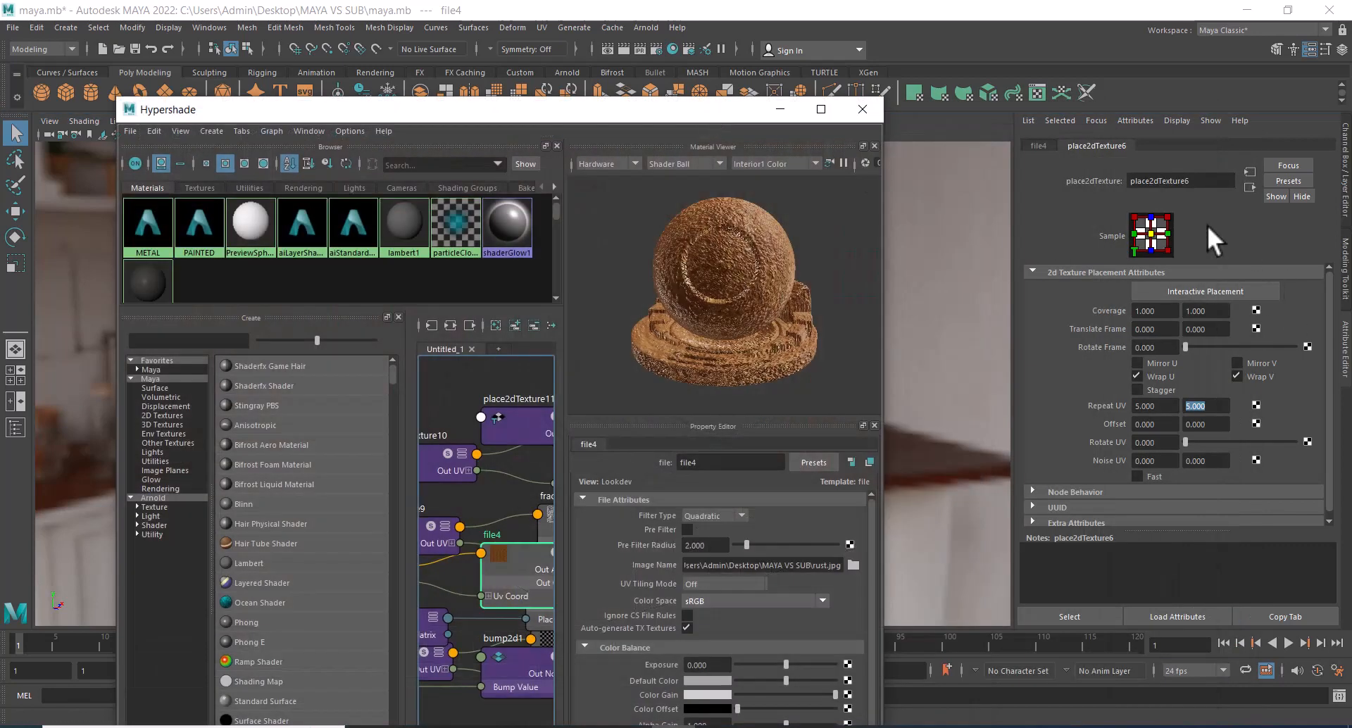
left_click(1035, 145)
left_click(1251, 187)
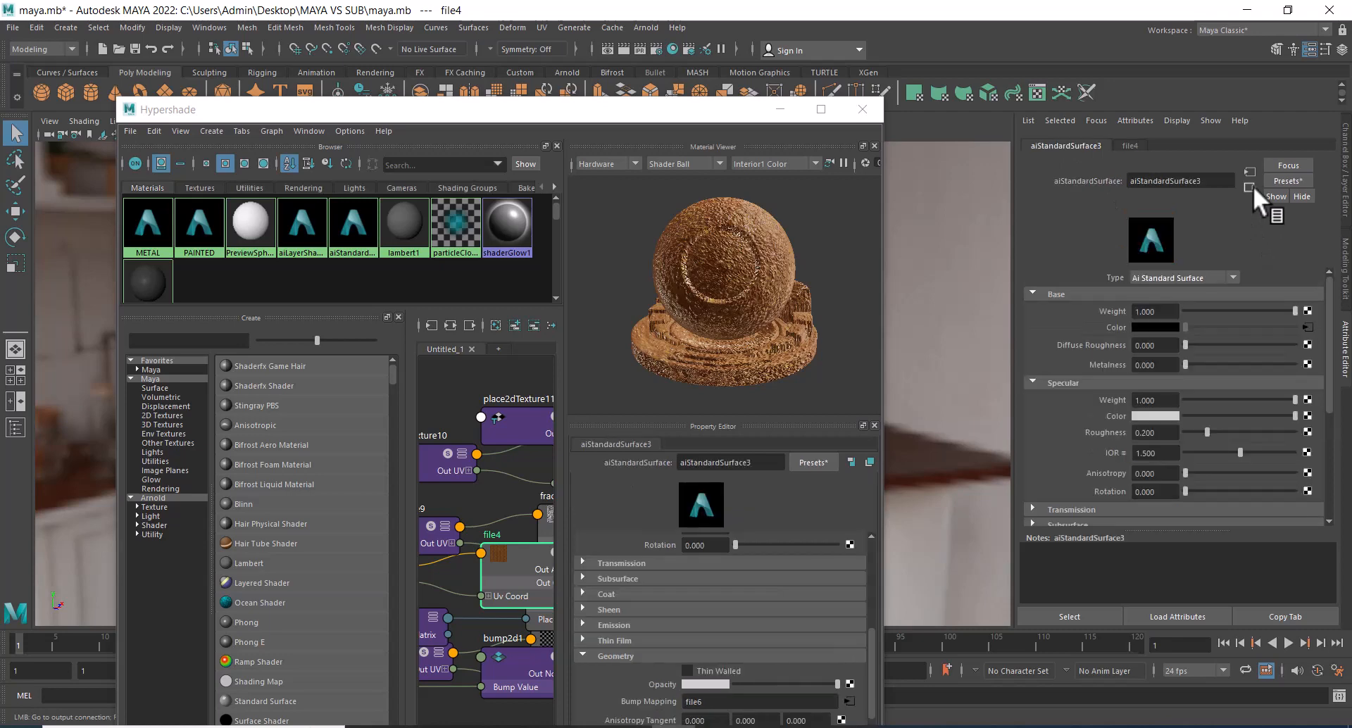
left_click(1251, 172)
left_click(1251, 172)
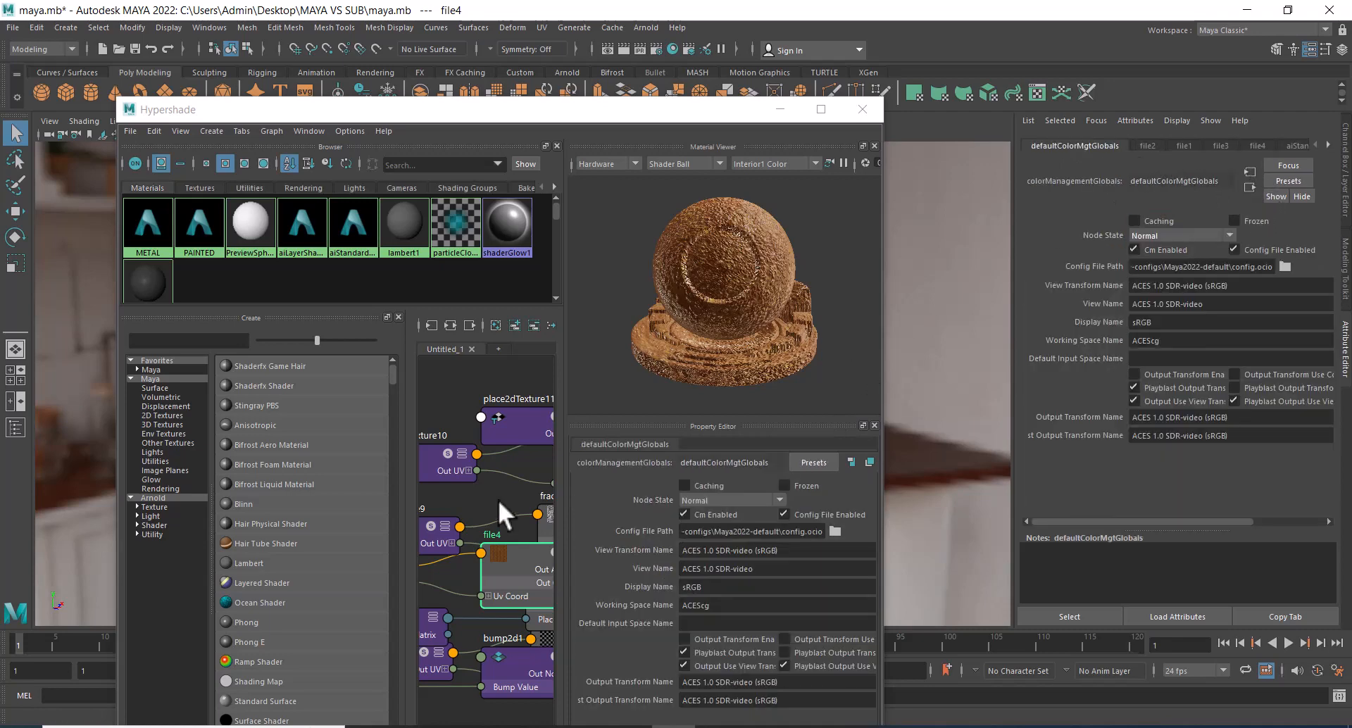
Move the file4 node down beside bump2d1 in the graph and open the texture connected to the Bump Mapping of aiStandardSurface3.
left_click(821, 109)
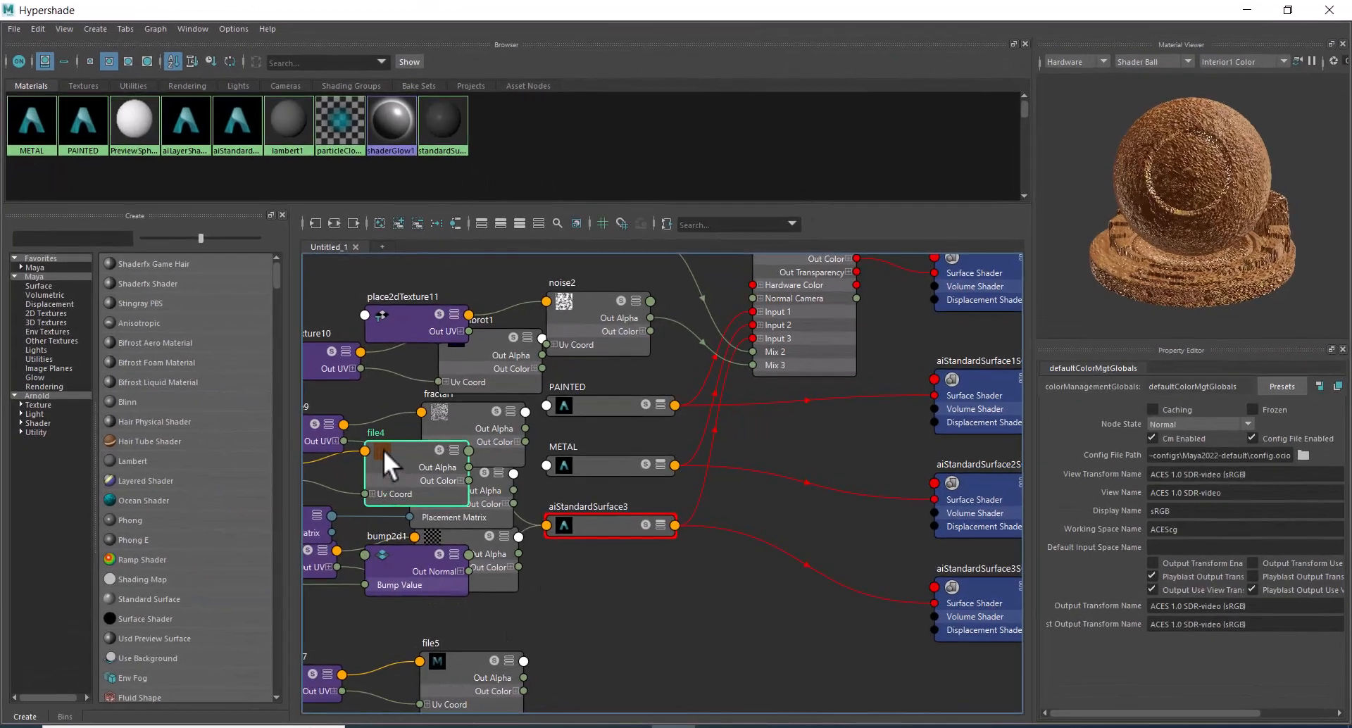
left_click_drag(385, 450, 430, 571)
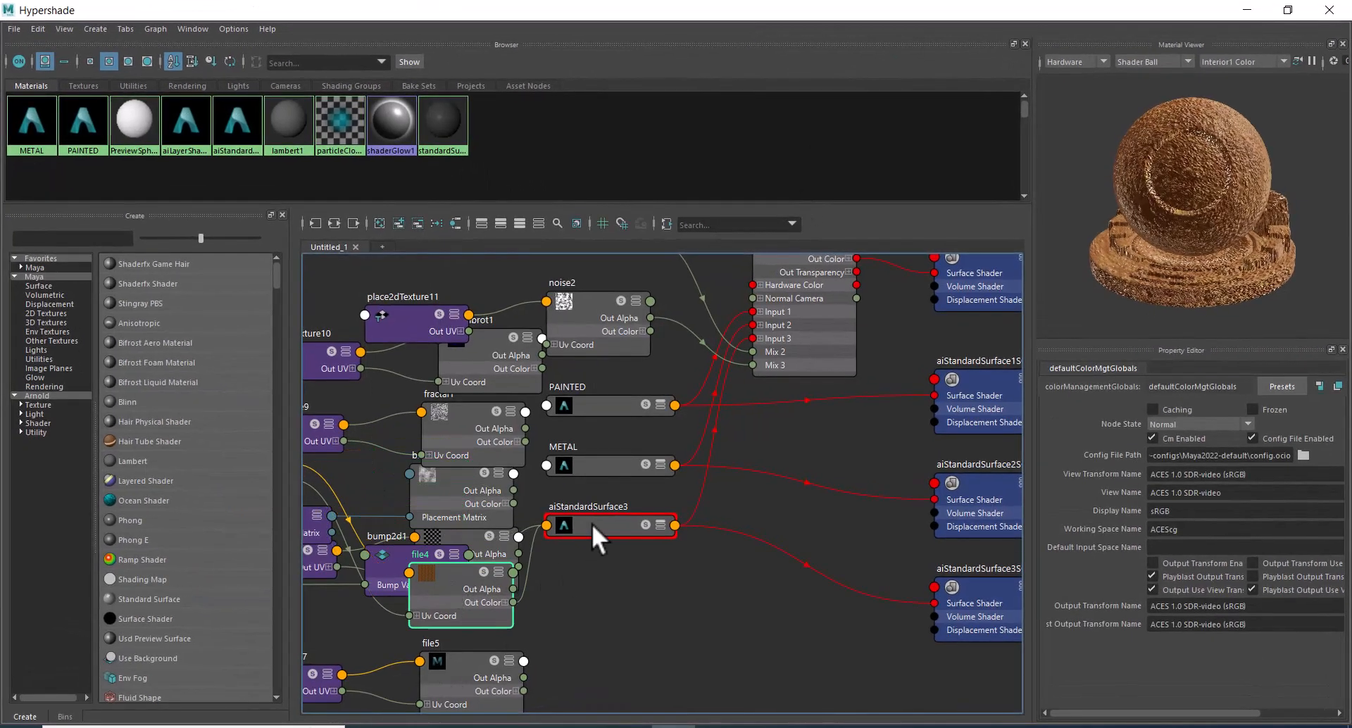
left_click(593, 527)
left_click(1316, 626)
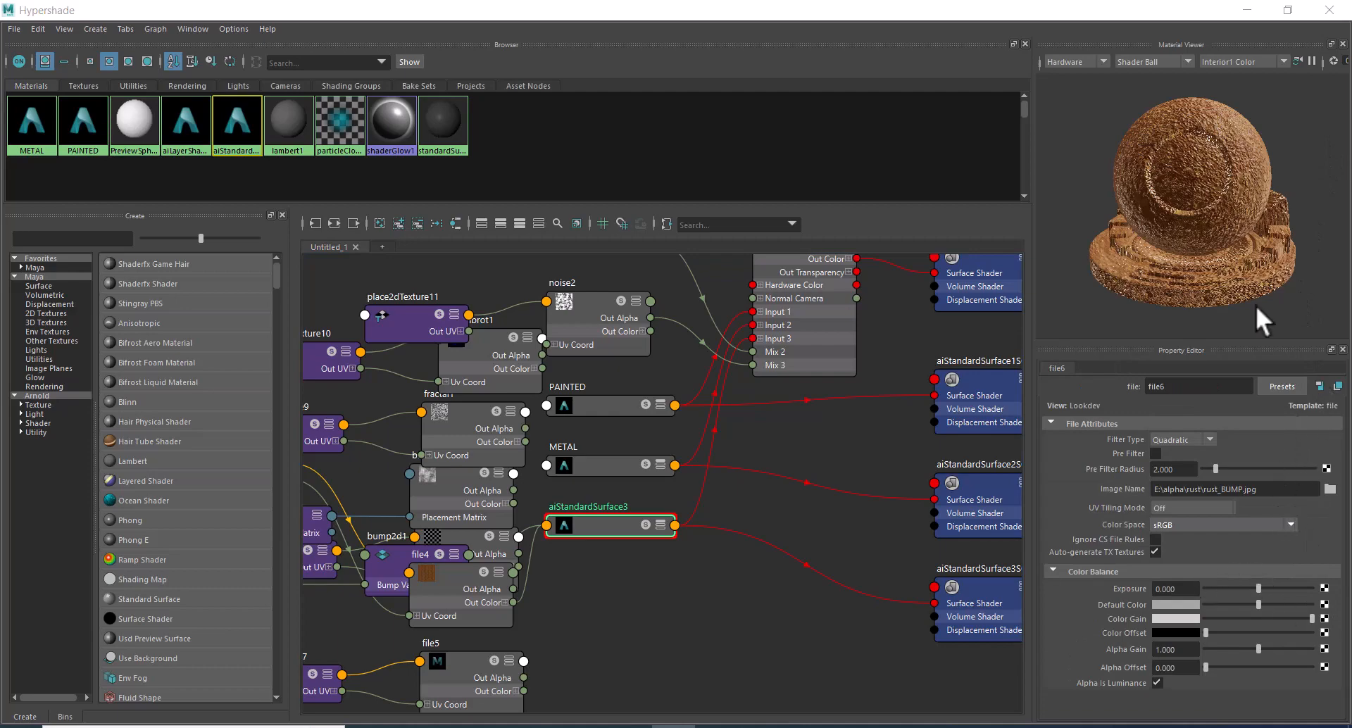
Go from the bump file texture to its output node bump2d1 and set the Bump Depth to 0.2.
left_click_drag(1197, 10, 733, 75)
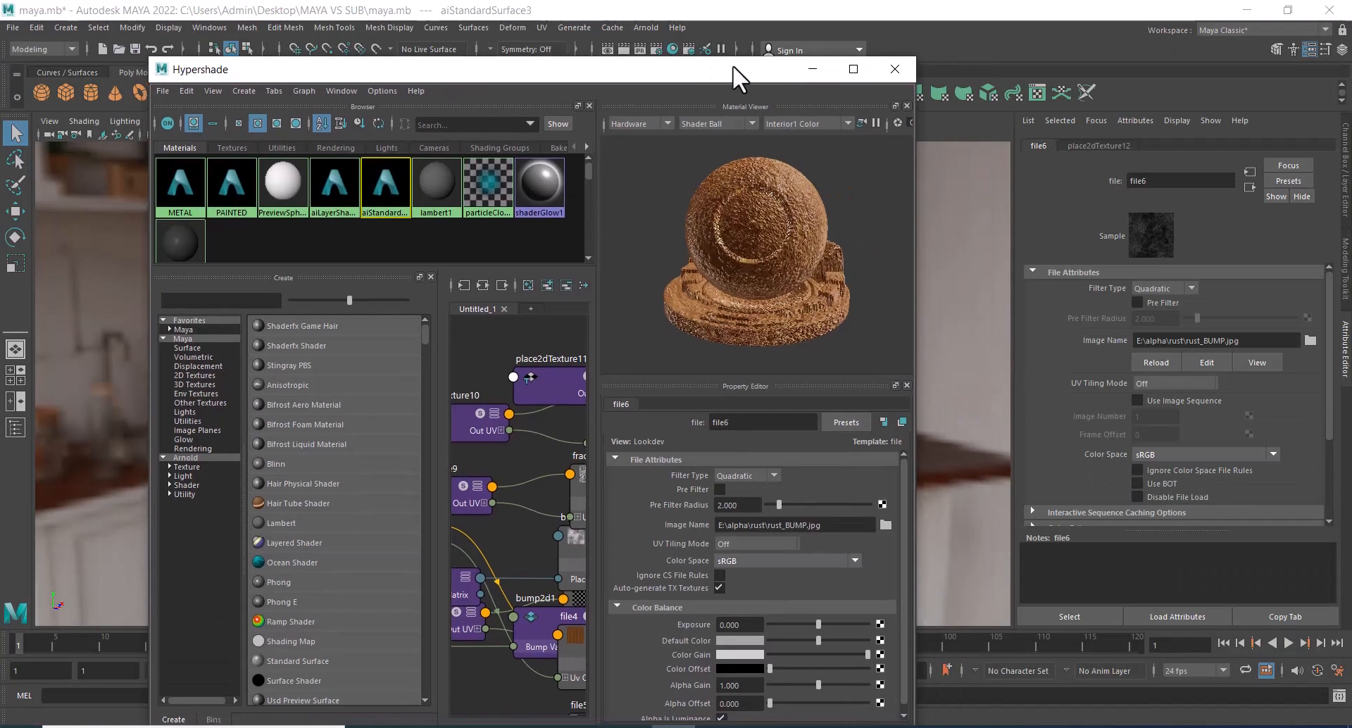
left_click(1249, 187)
left_click(1155, 308)
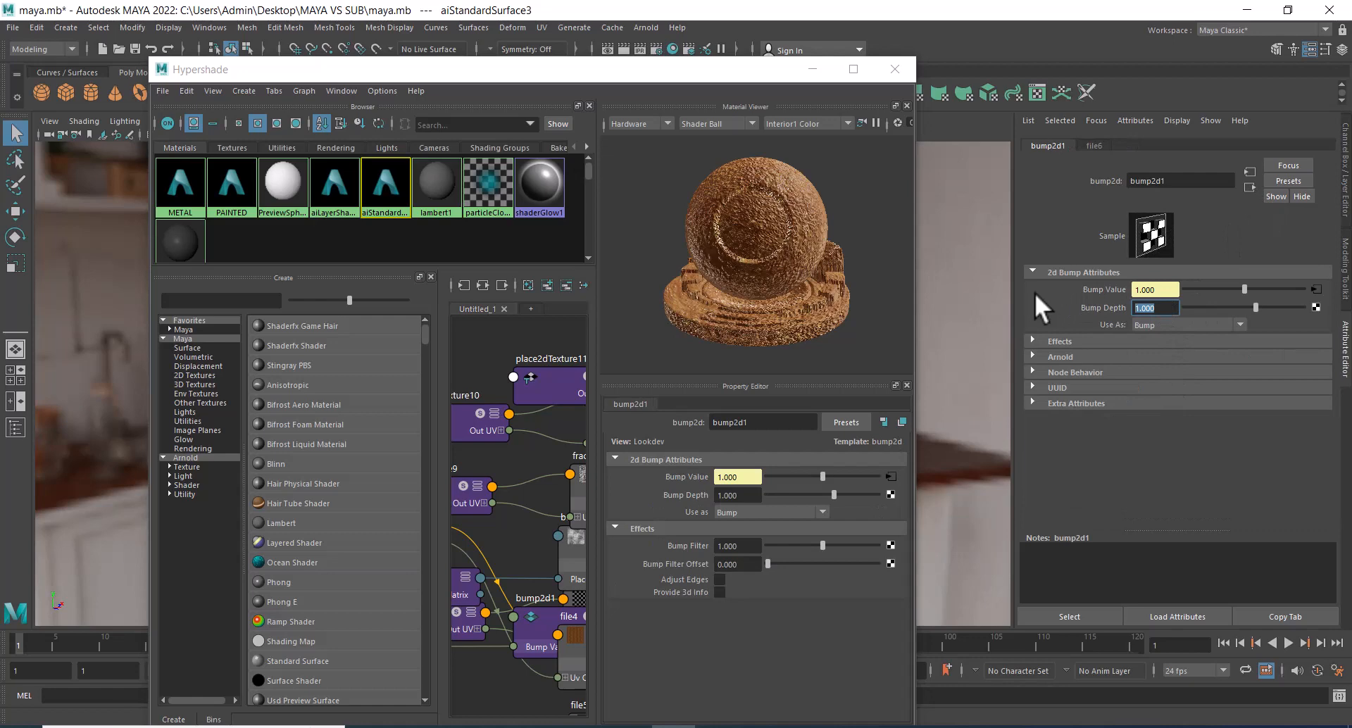
key("Return")
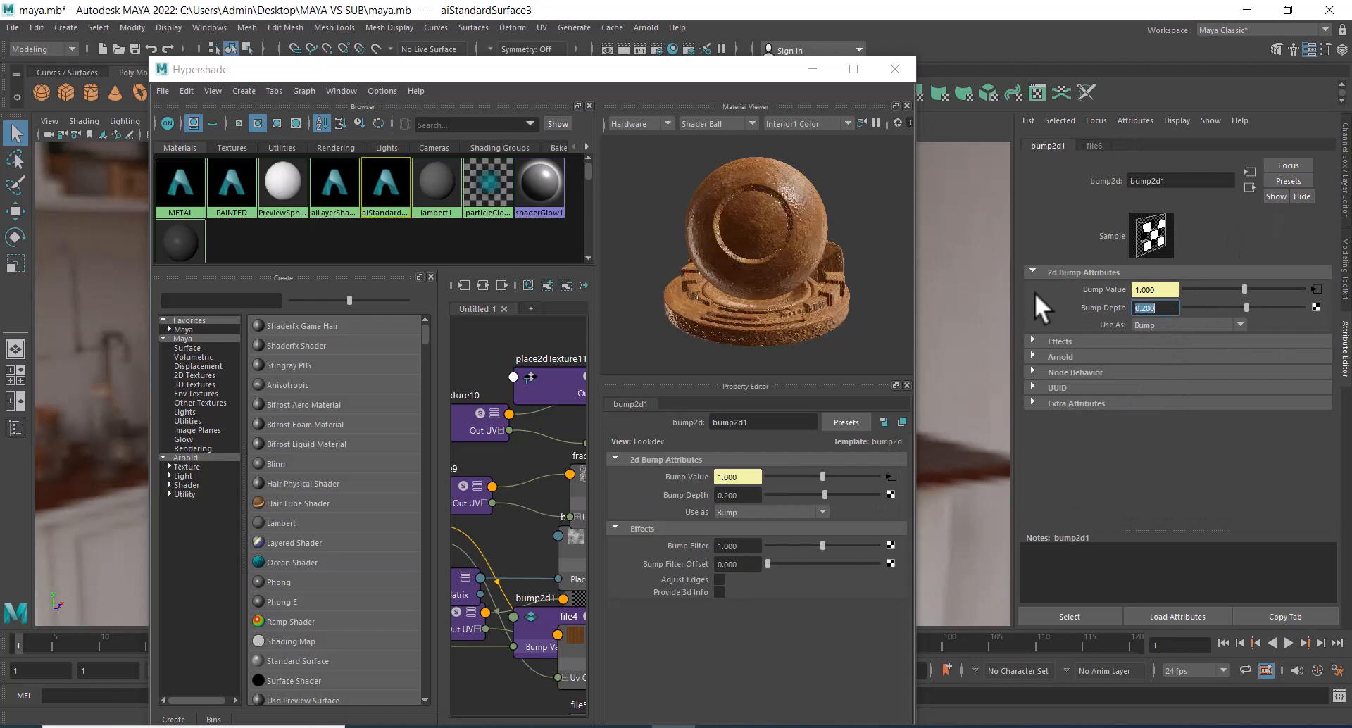
Minimize the Hypershade and render the current frame of the rusted sphere in the Render View.
left_click(812, 69)
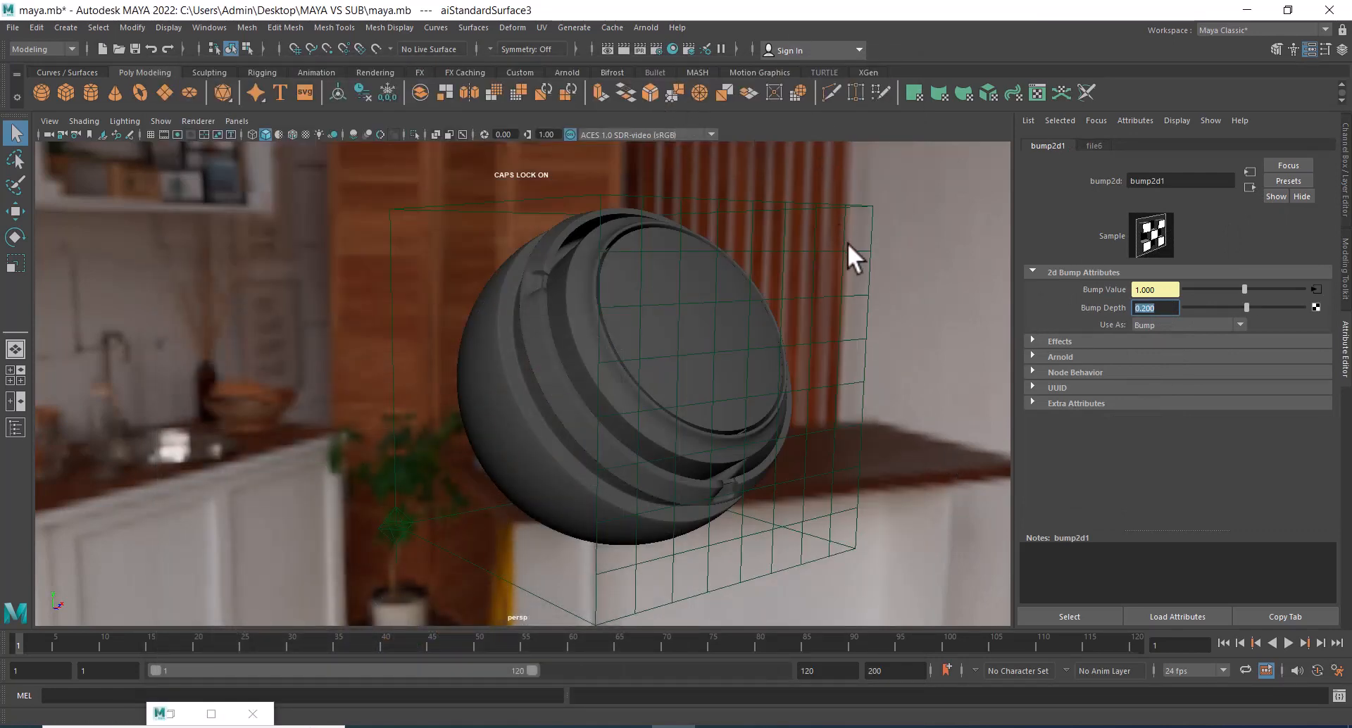
left_click(865, 294)
left_click(640, 48)
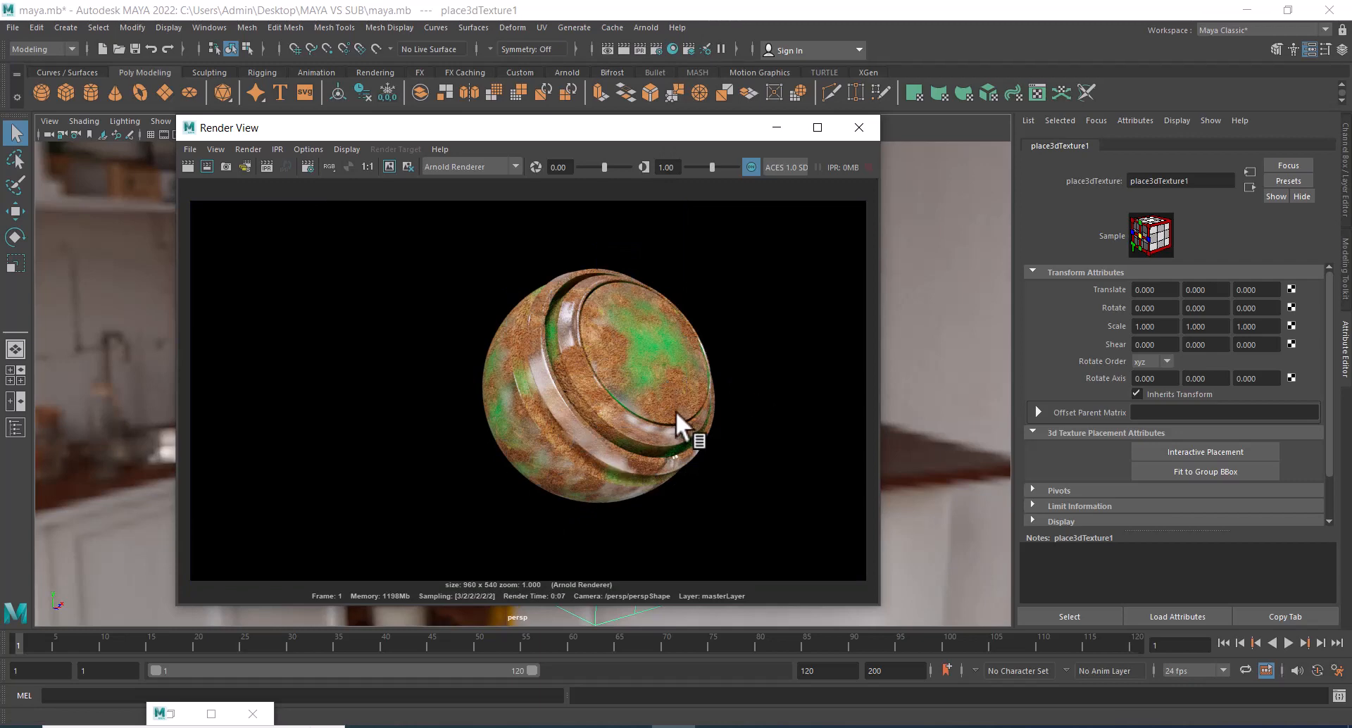
left_click_drag(686, 131, 579, 133)
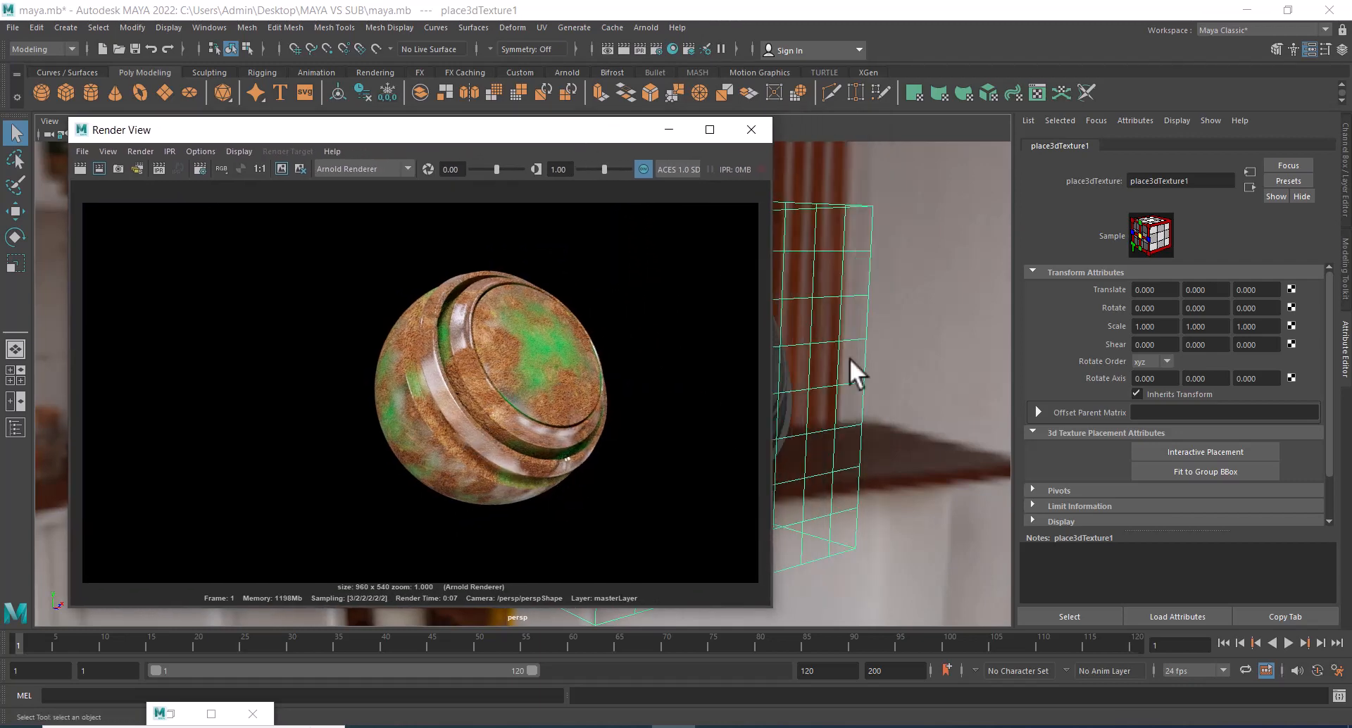
left_click(945, 439)
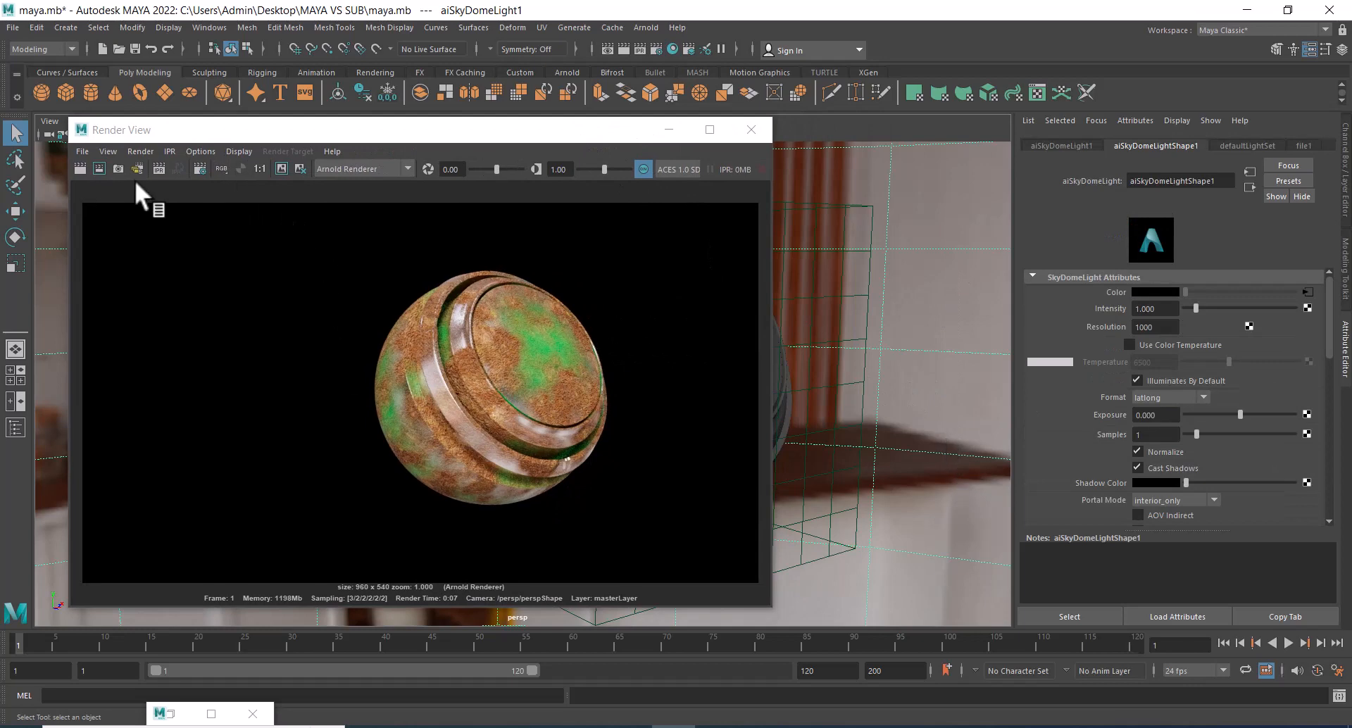
Save the rendered image as LAYER SHADER in the MAYA VS SUB folder on the Desktop, in Alias PIX format.
left_click(82, 152)
left_click(108, 198)
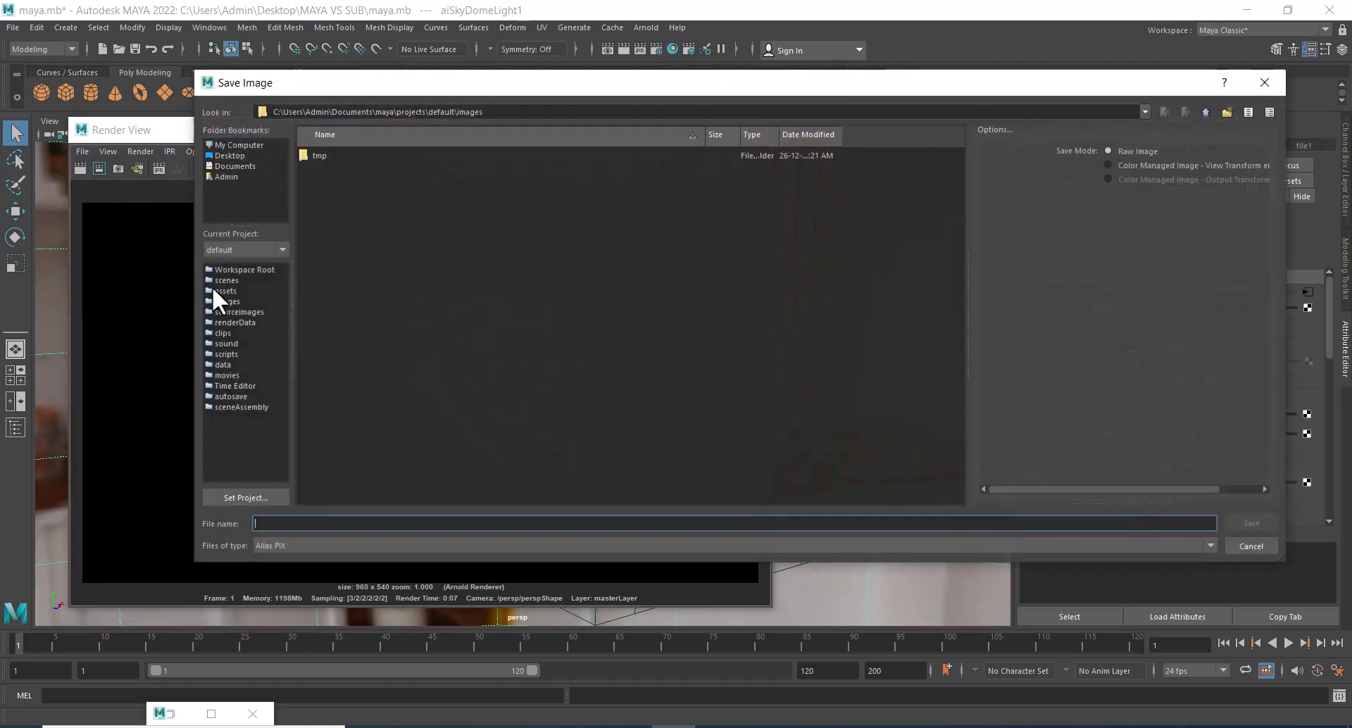
left_click(216, 155)
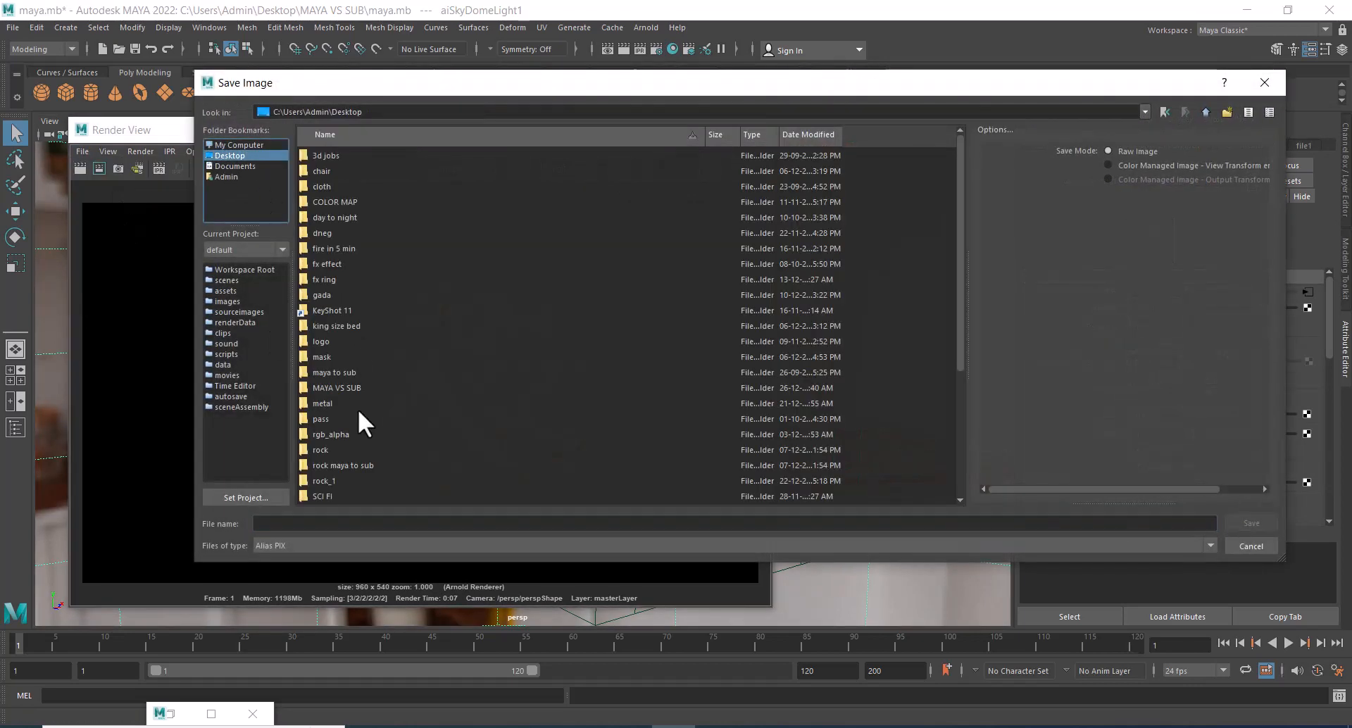
double_click(345, 388)
left_click(338, 523)
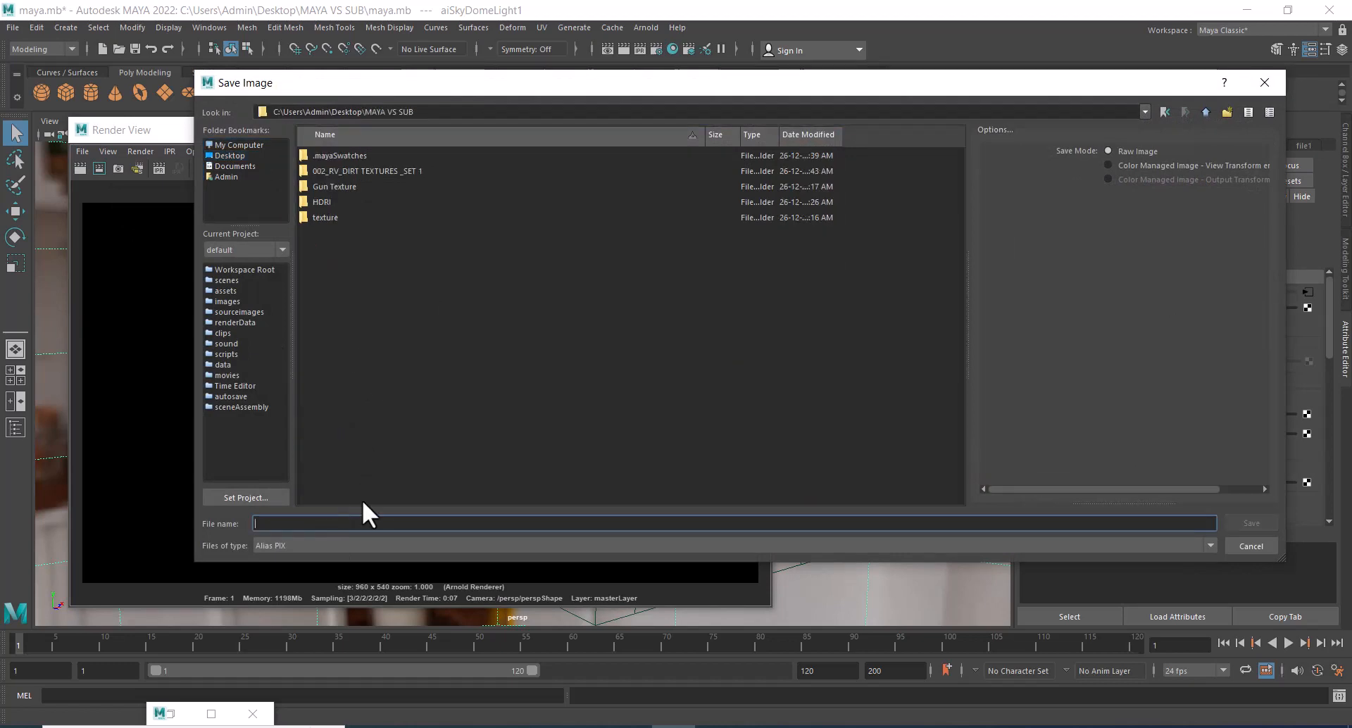
type("LAYER ")
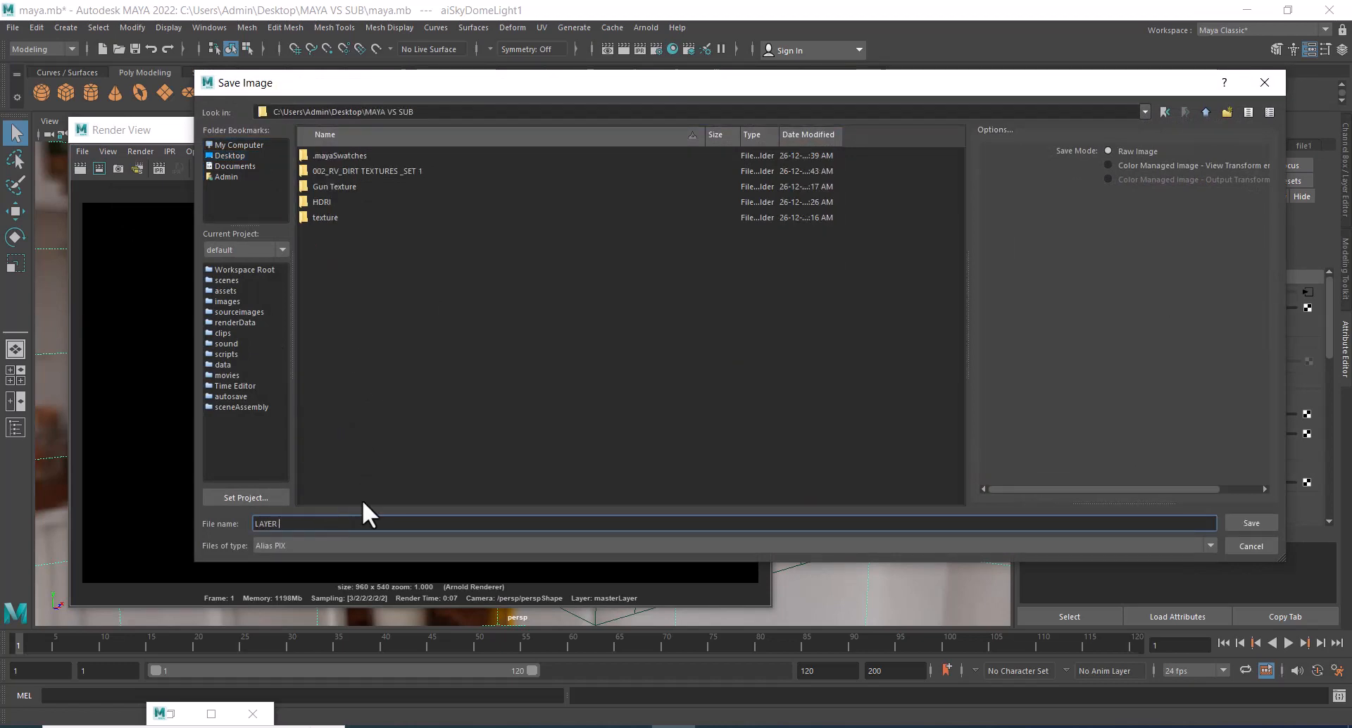
type("SHADER")
key("Return")
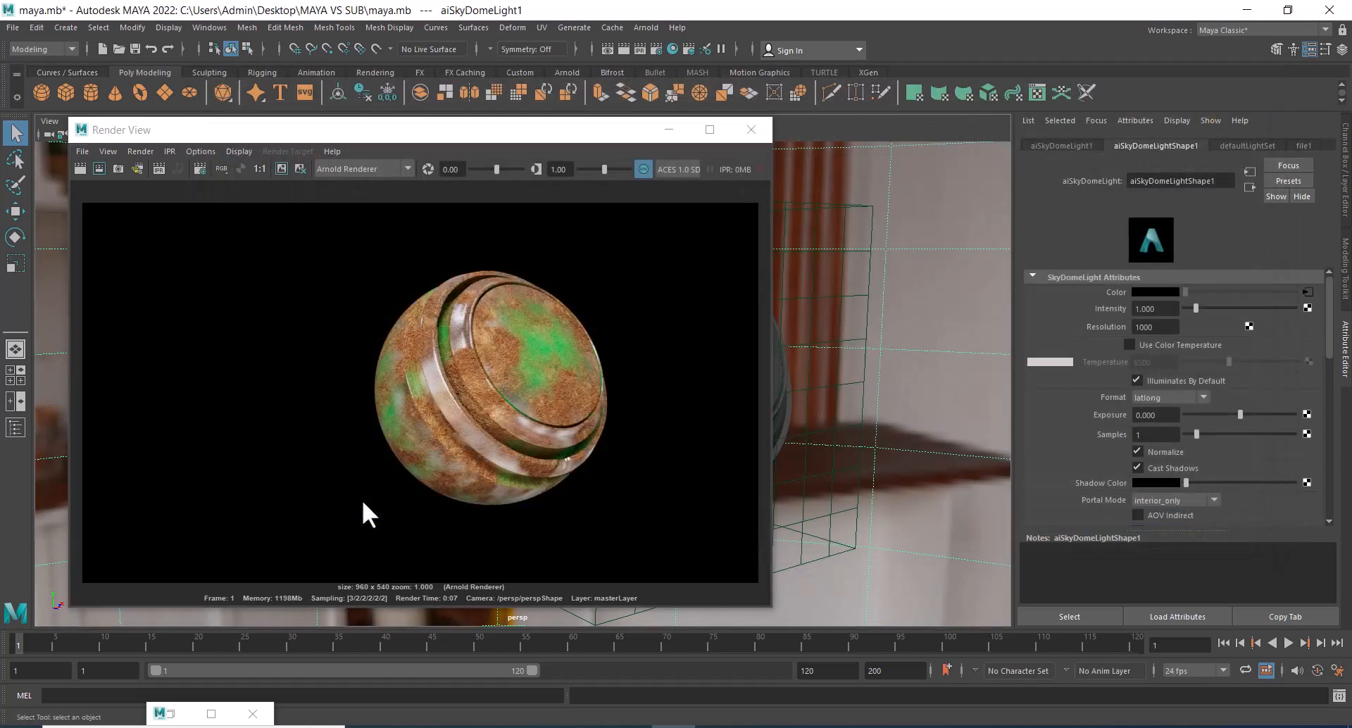
Save the rendered image again in the MAYA VS SUB folder as LAYER SHADER.jpg, using the JPEG file type.
left_click(81, 150)
left_click(112, 189)
left_click(336, 233)
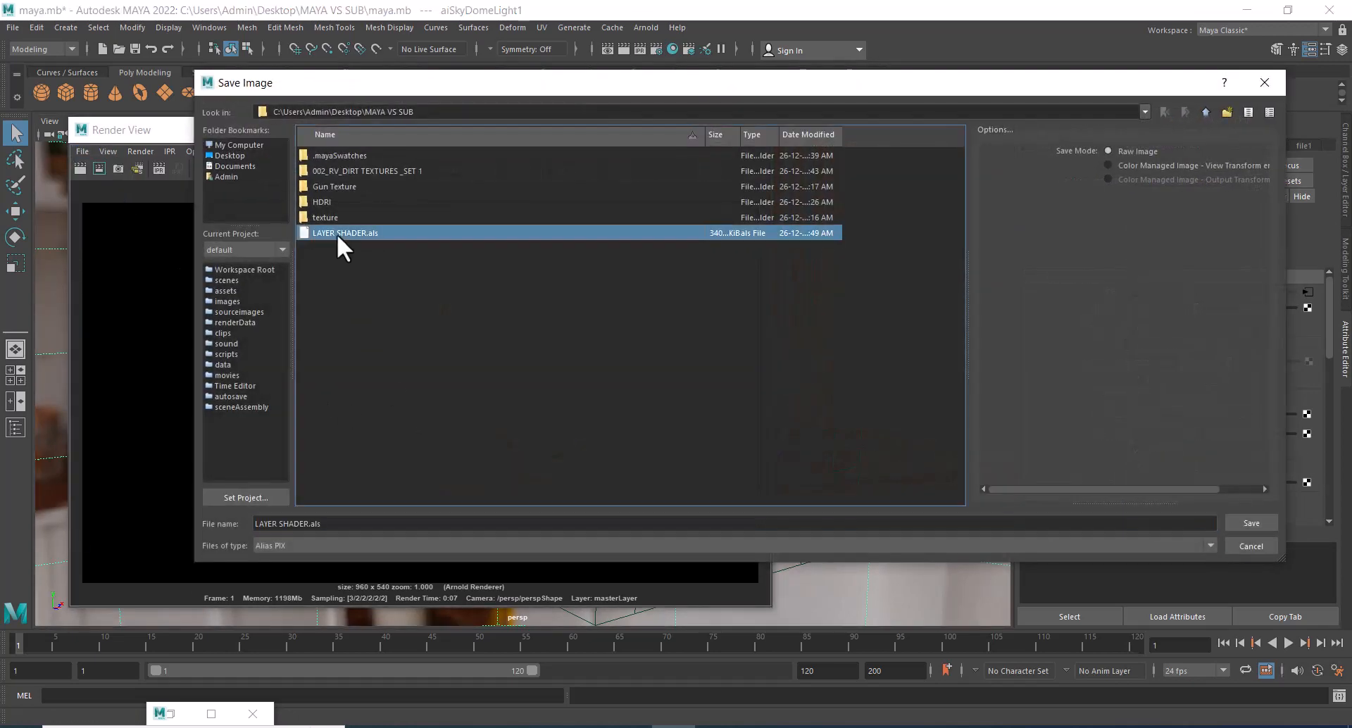
left_click(302, 548)
key("j")
key("Return")
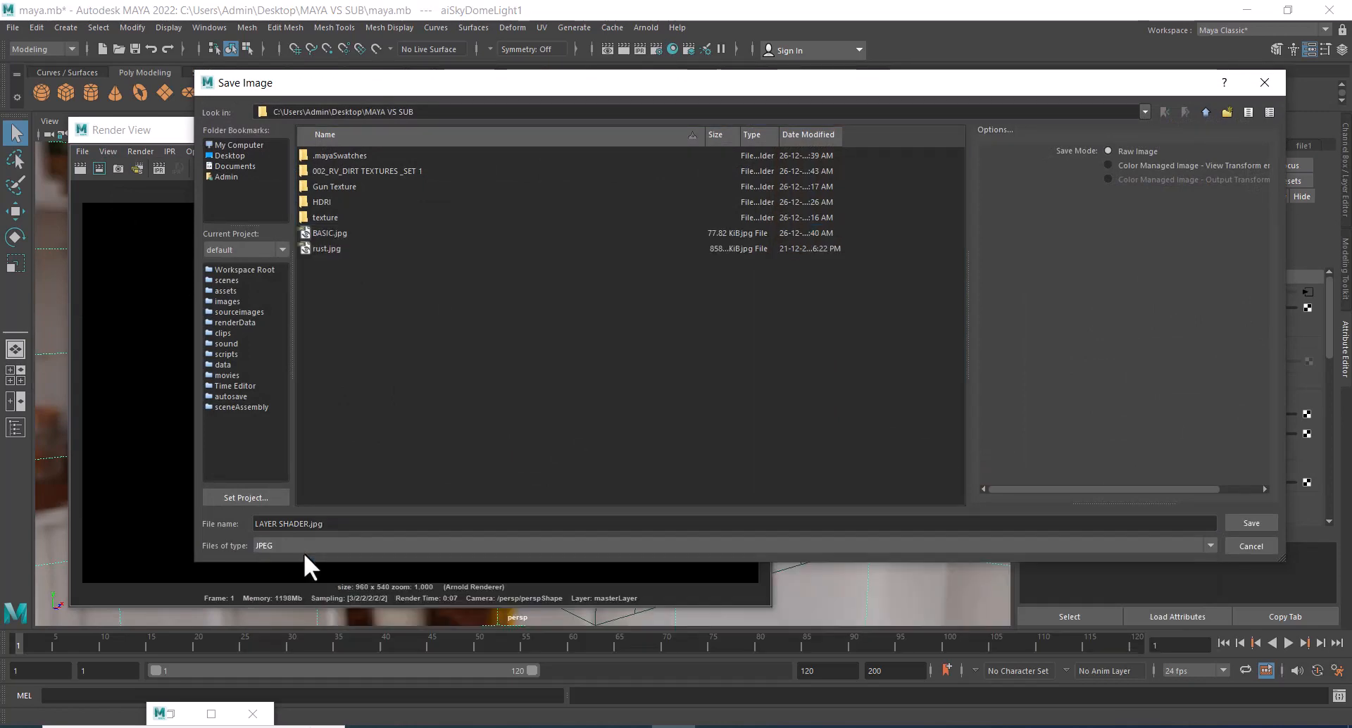
key("Return")
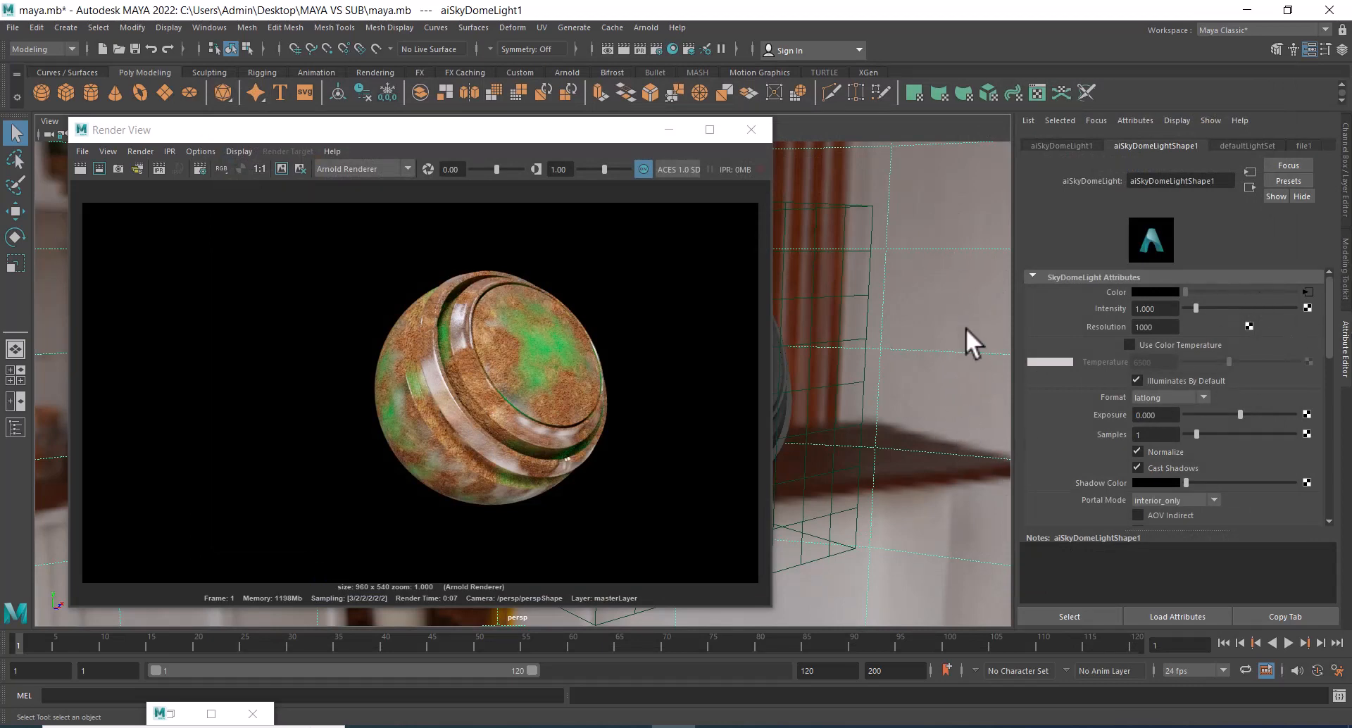
Replace the image of the sky dome light's color texture file1 with vestibule_1k.exr and render the current frame in the Render View.
left_click(1309, 292)
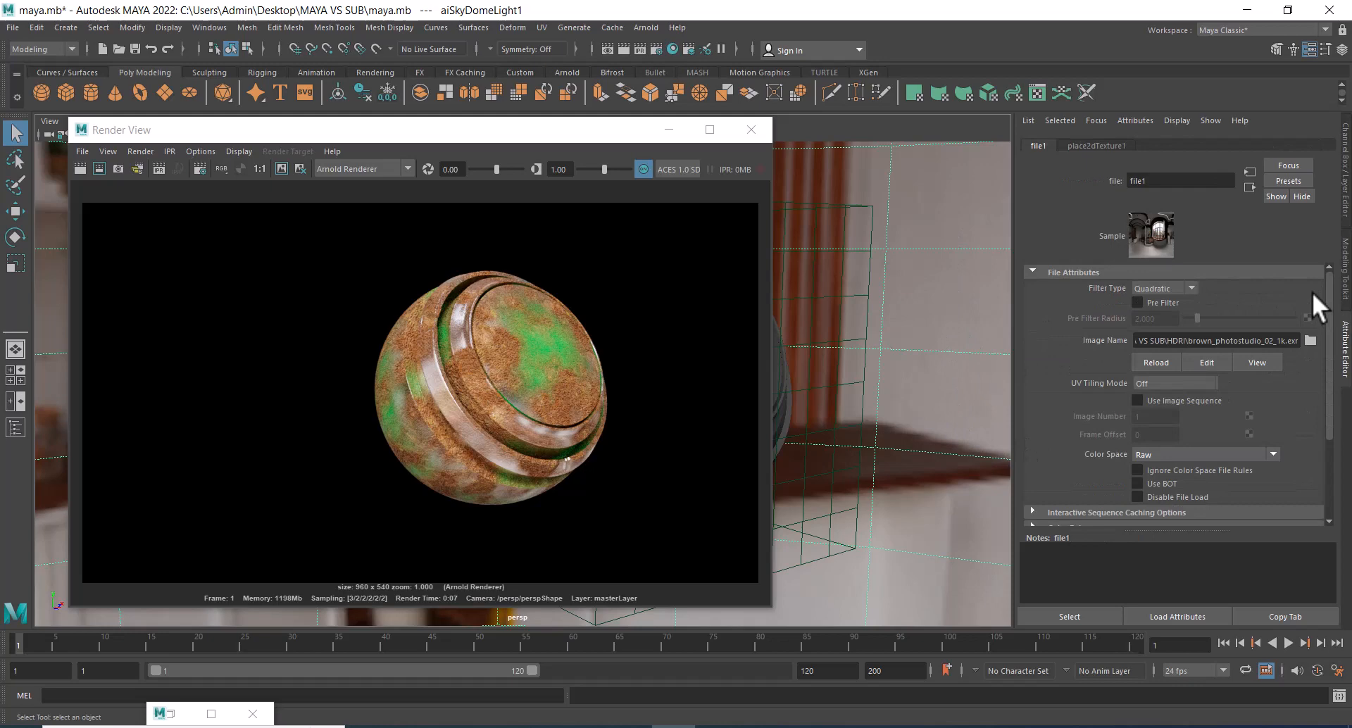
left_click(1313, 339)
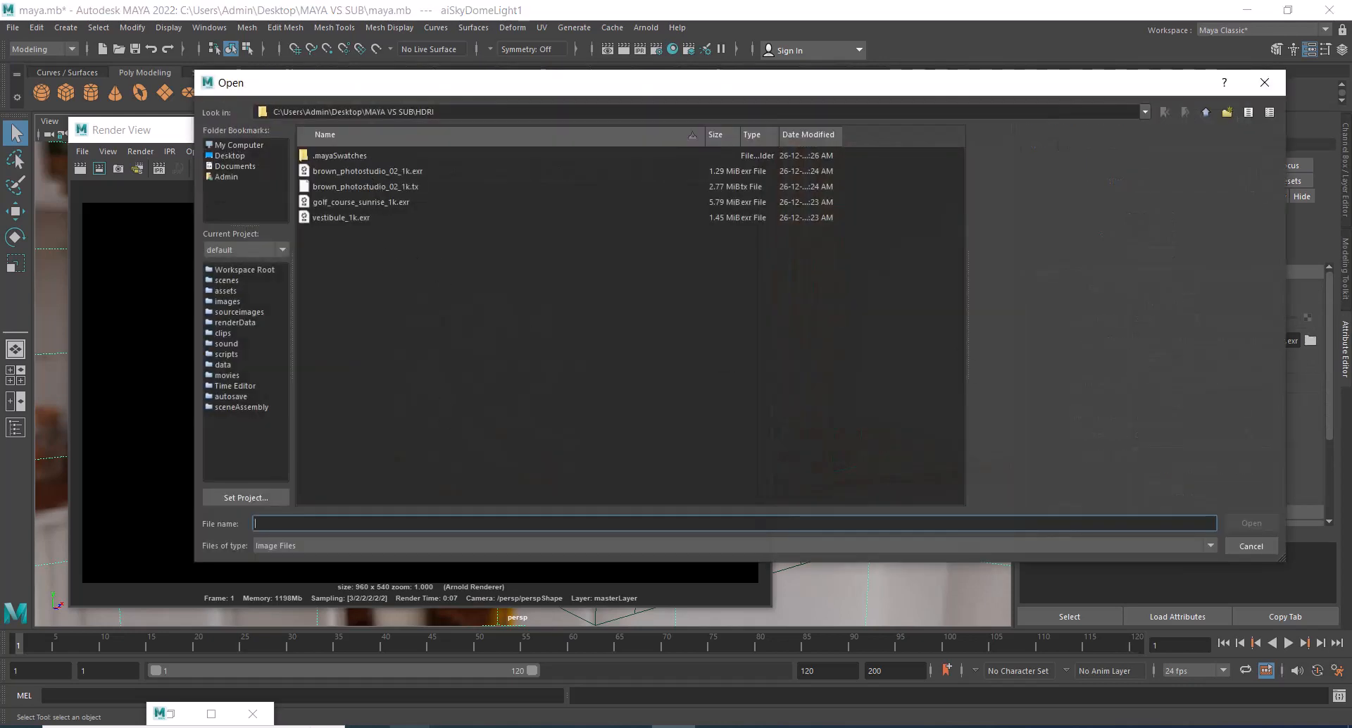
mouse_move(411, 727)
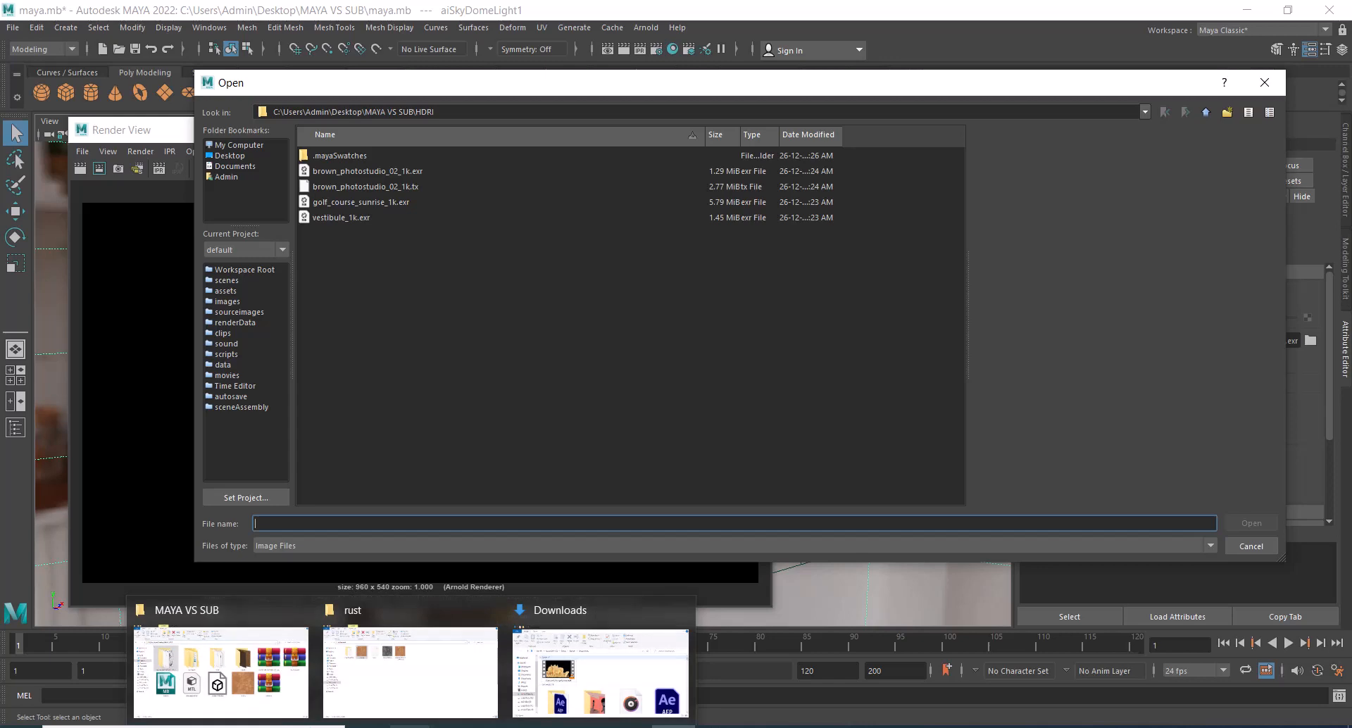
left_click(355, 173)
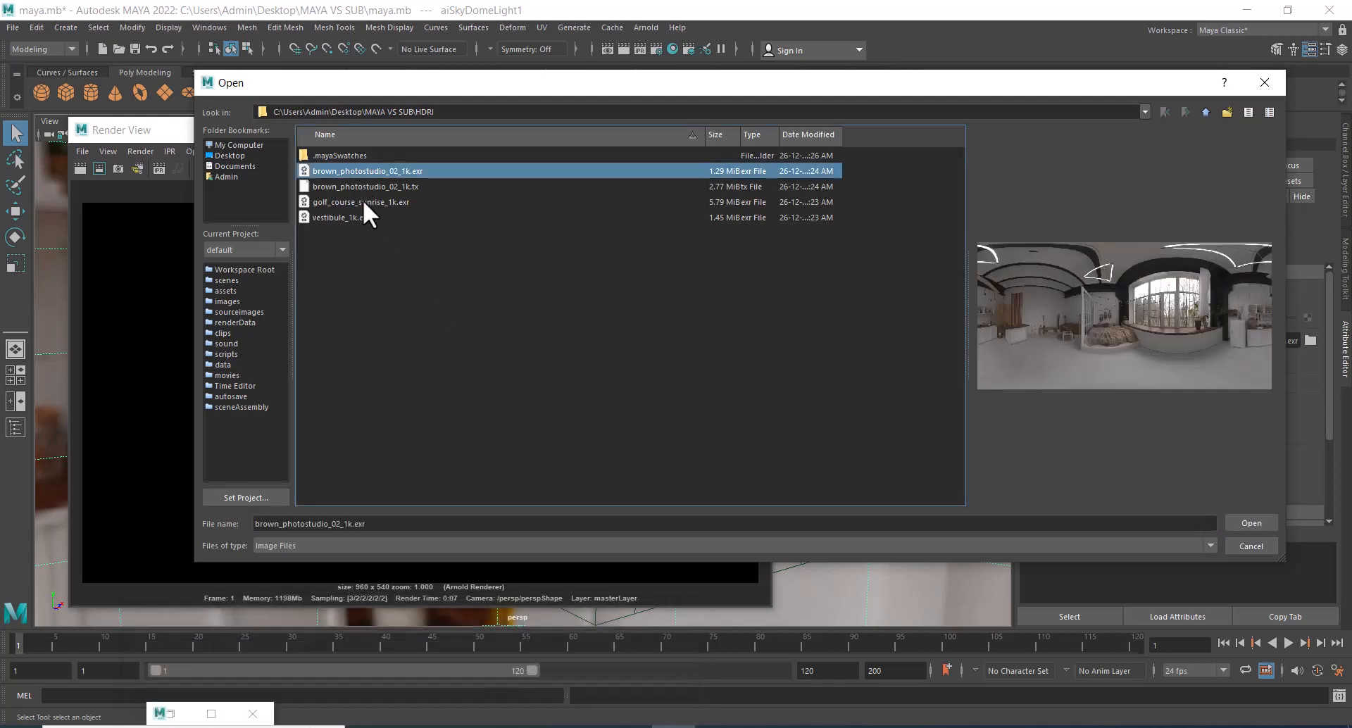
left_click(359, 202)
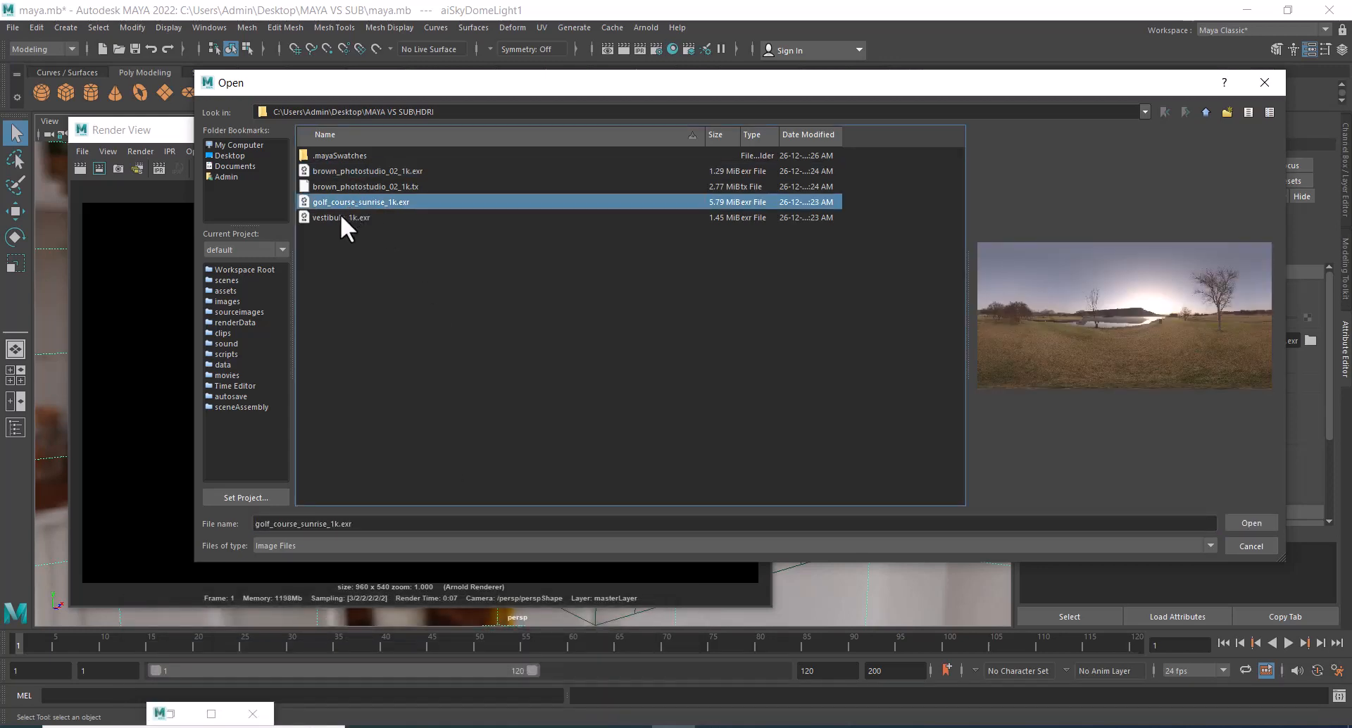
left_click(340, 214)
double_click(340, 214)
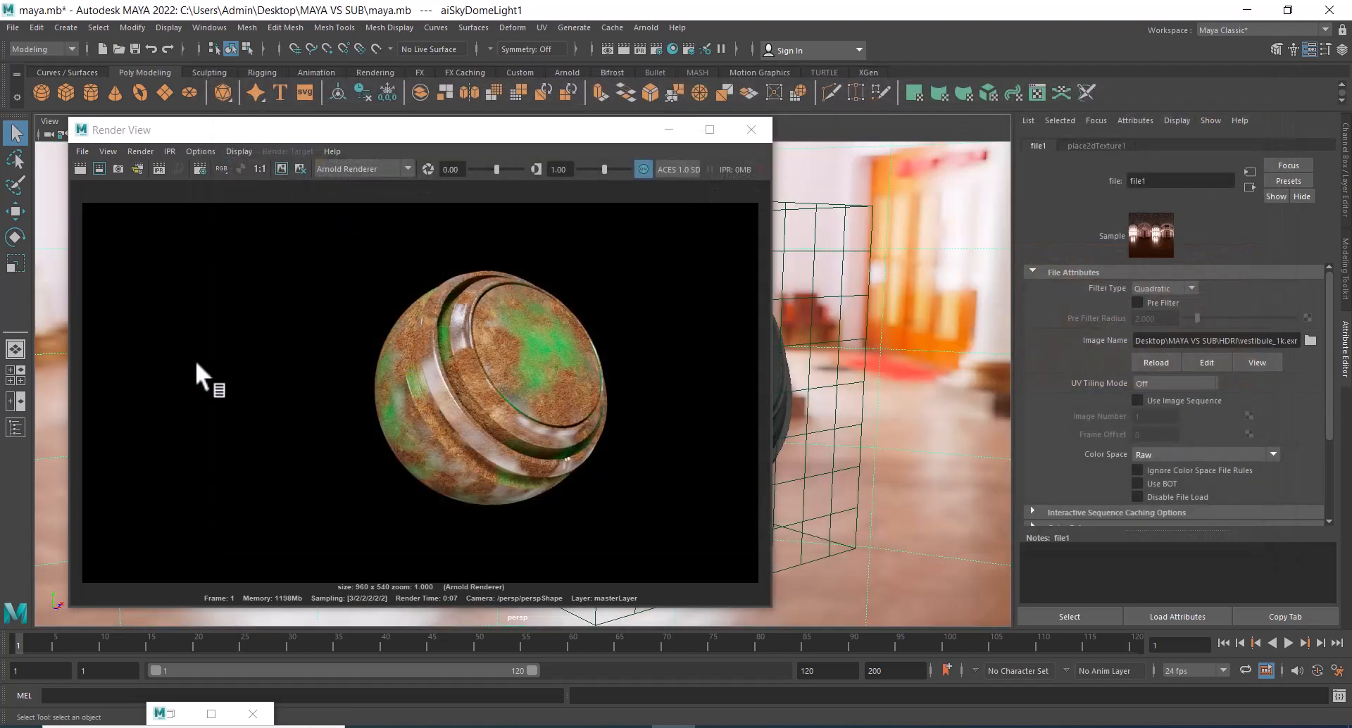
left_click(78, 168)
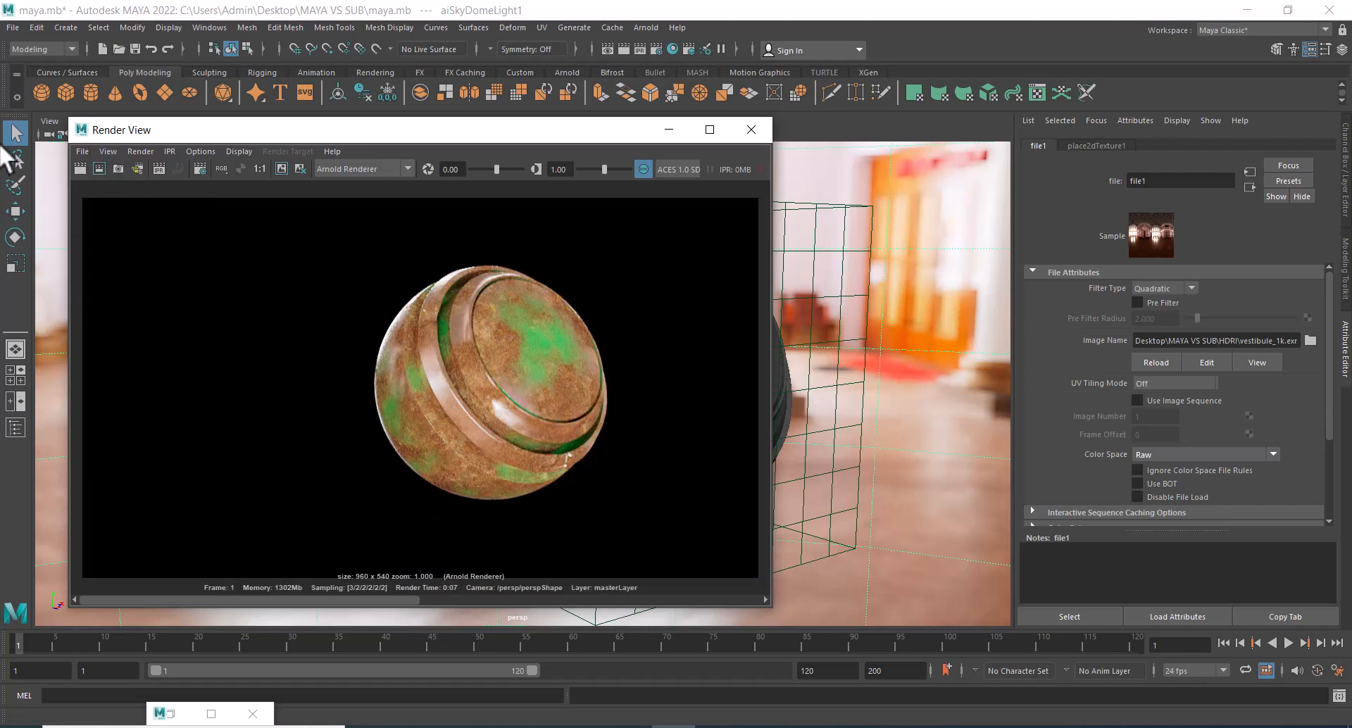
Save the vestibule-lit render as a JPEG in the MAYA VS SUB folder, basing its file name on LAYER SHADER.jpg.
left_click(89, 155)
left_click(112, 193)
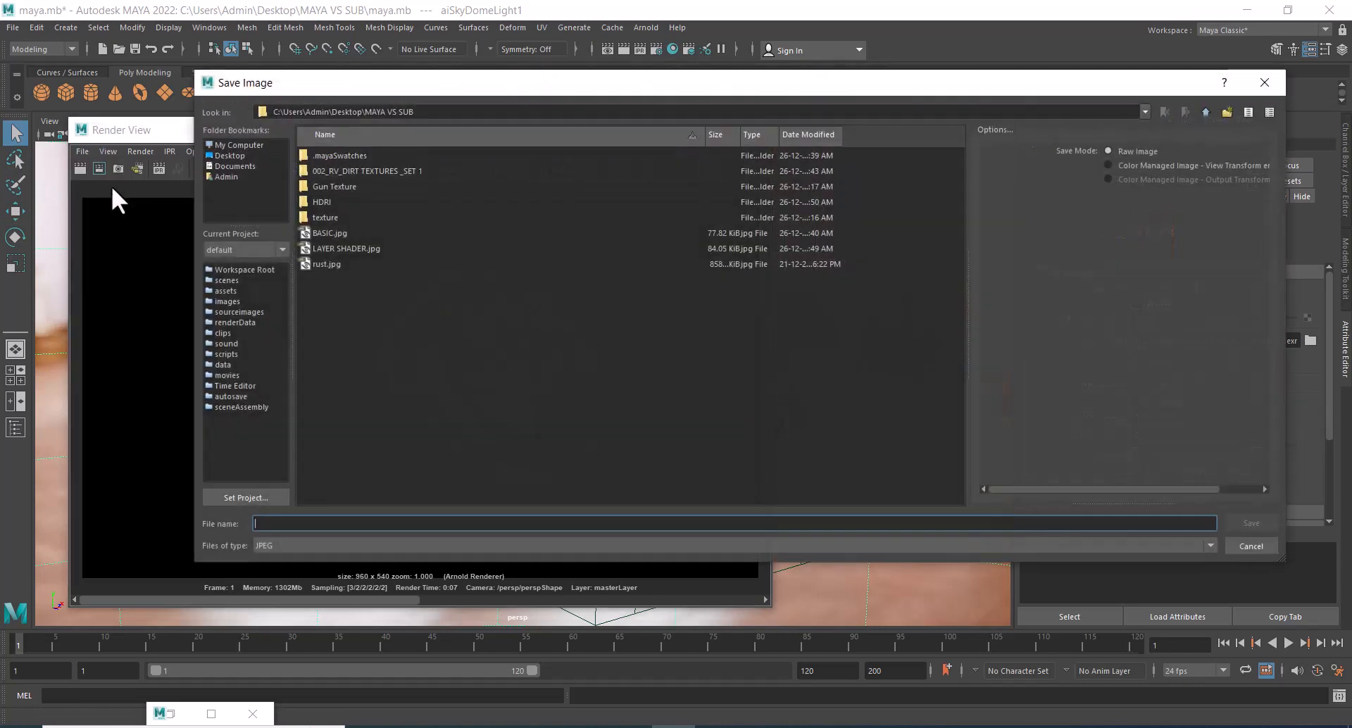
left_click(337, 249)
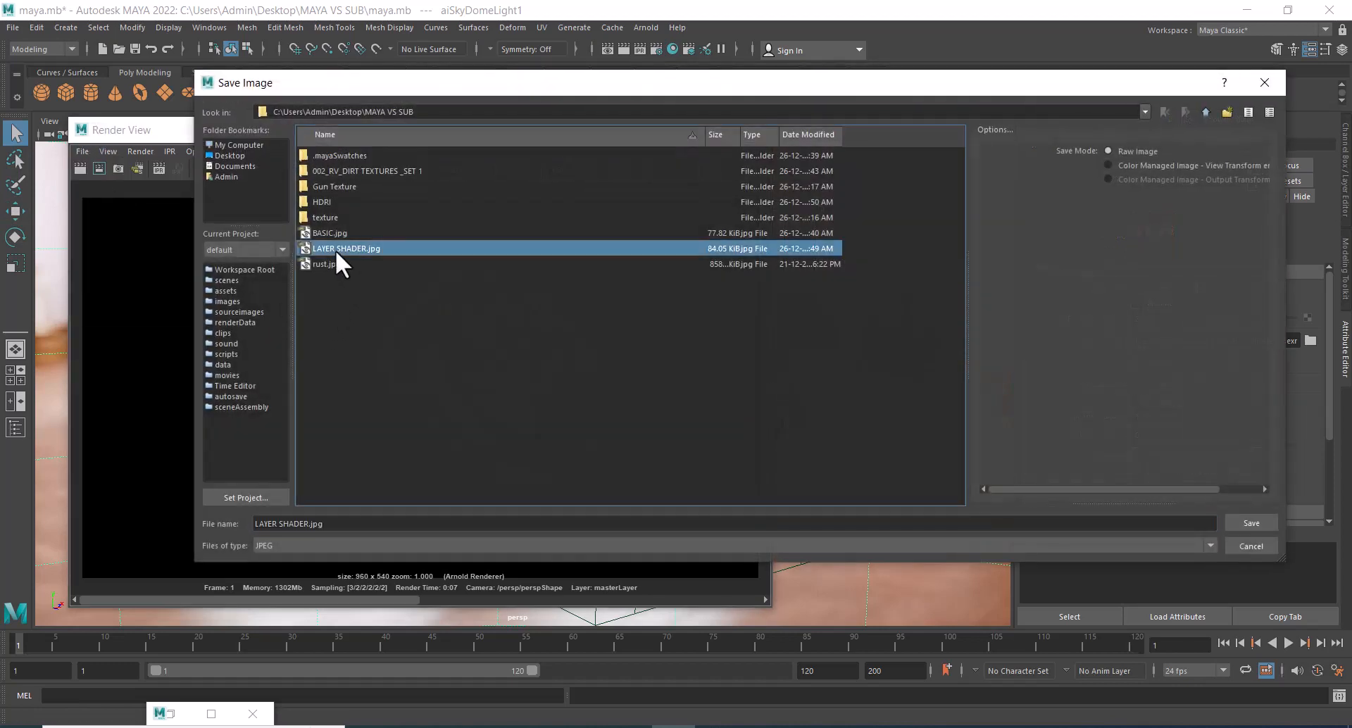
left_click(312, 523)
key("Return")
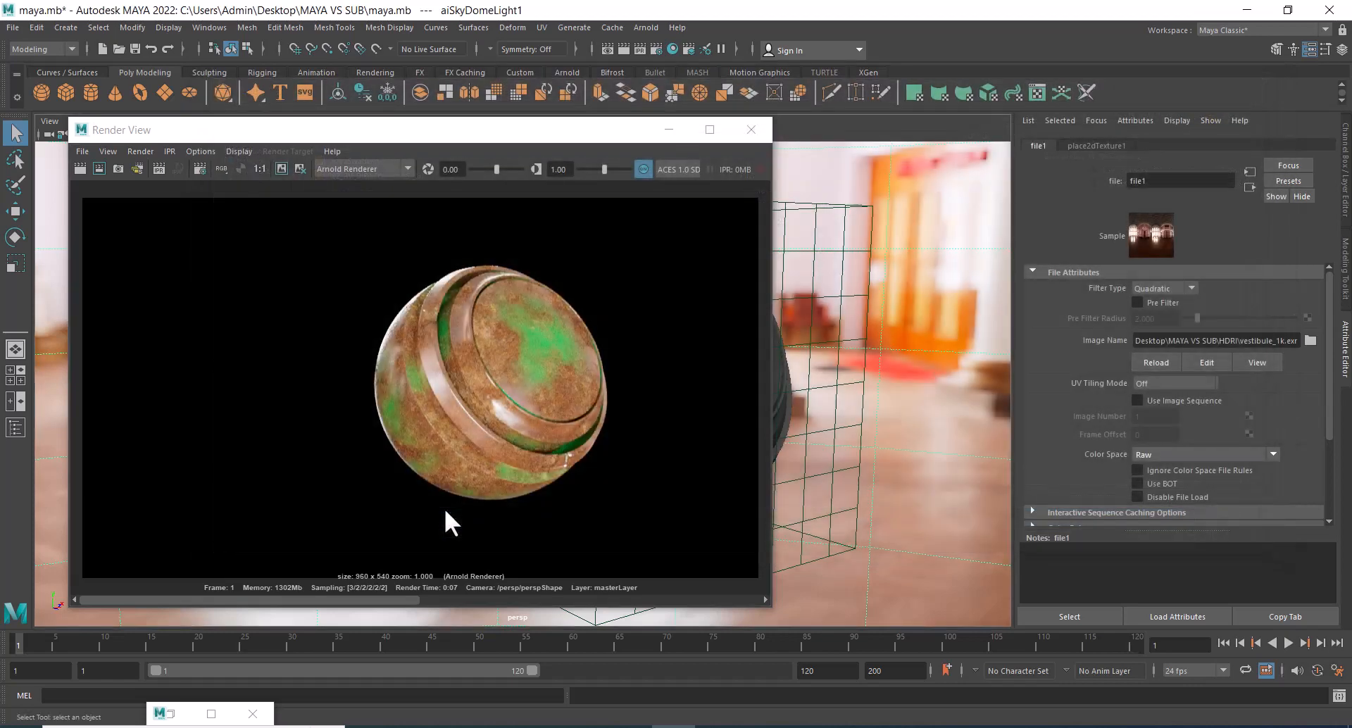
Load golf_course_sunrise_1k.exr as the image of the dome light texture file1 and render the sphere again in the Render View.
left_click(1309, 341)
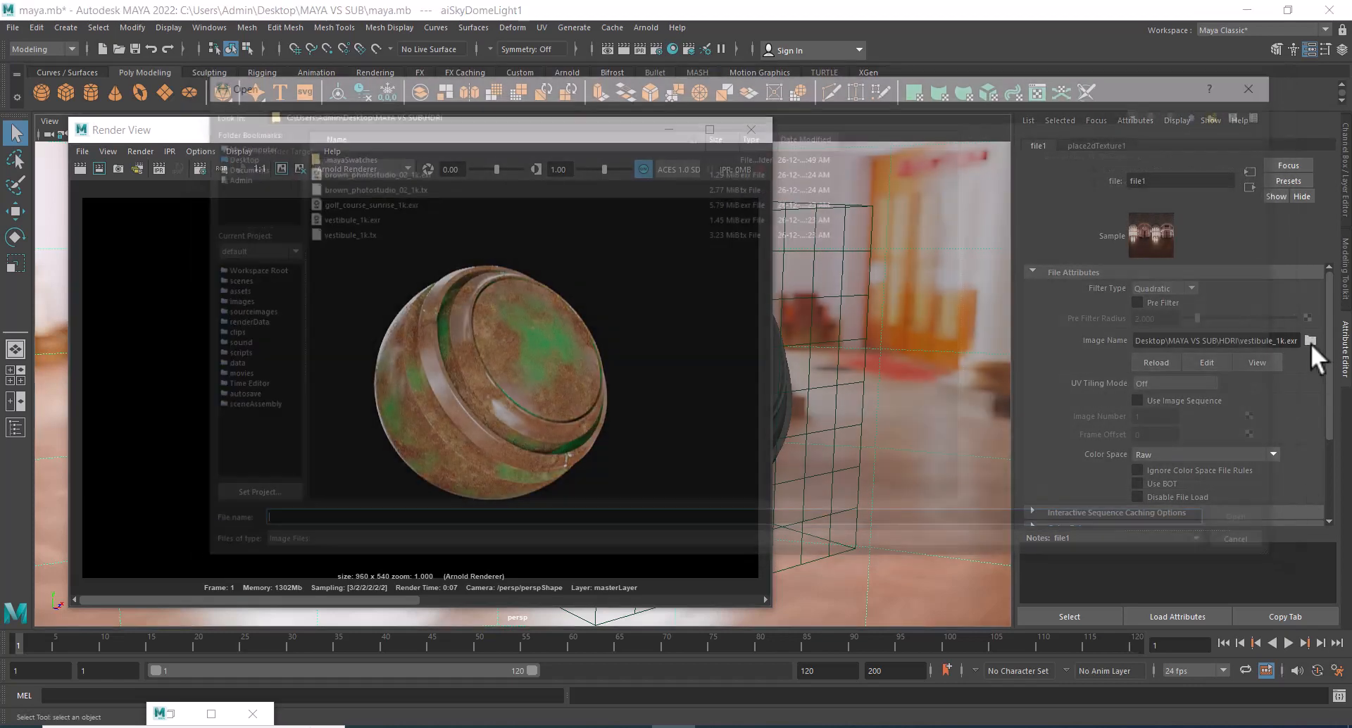
left_click(332, 215)
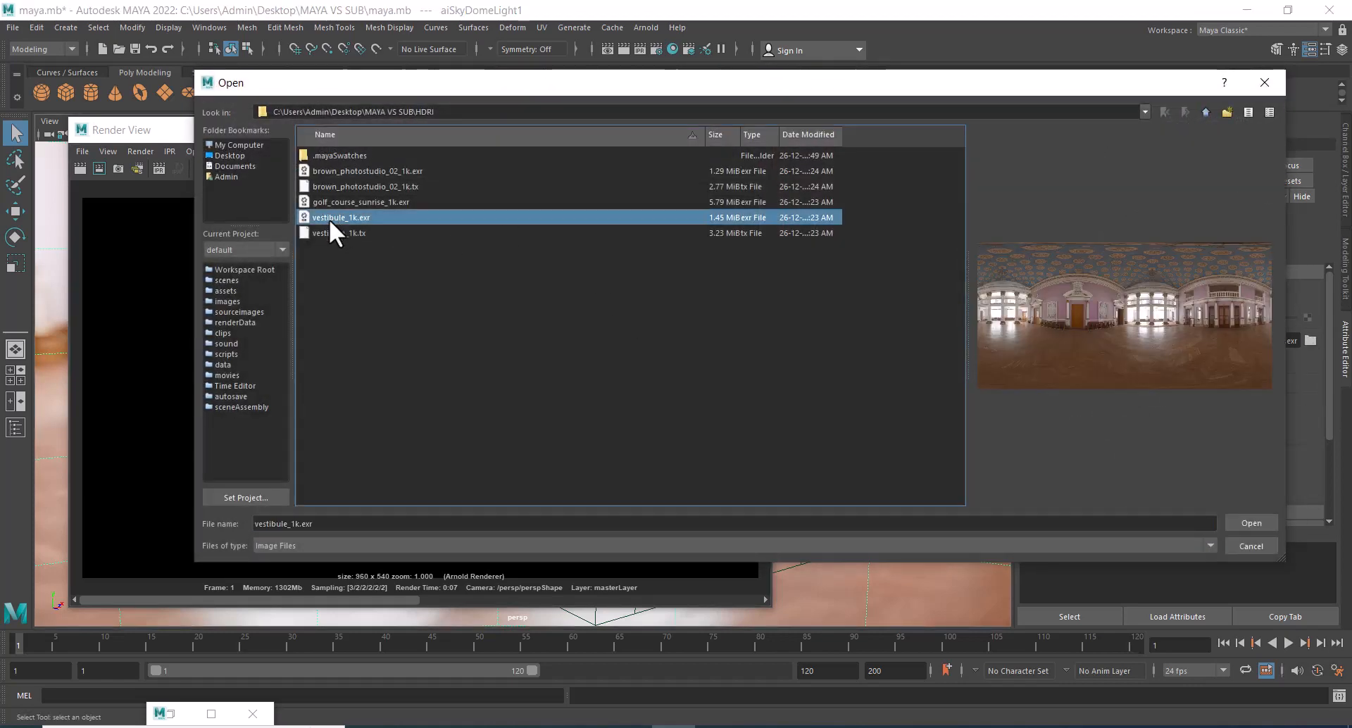
left_click(345, 202)
double_click(344, 201)
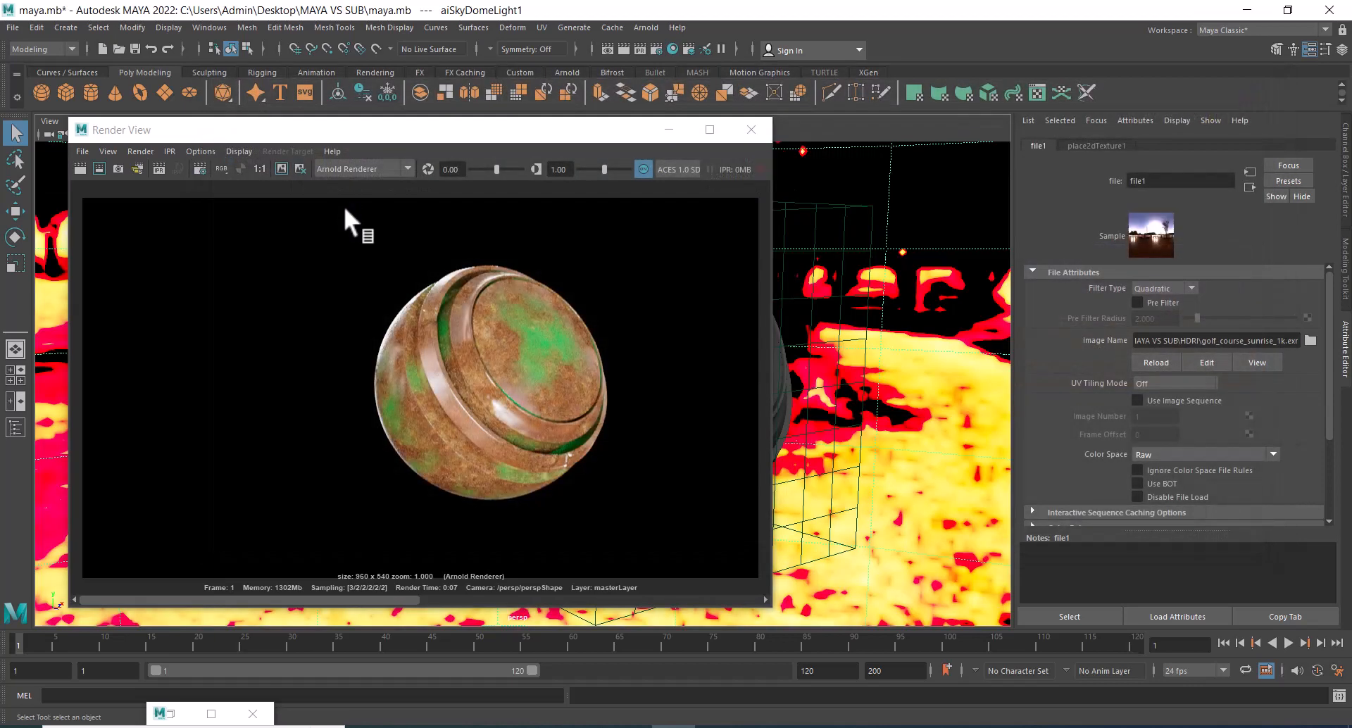
left_click(80, 169)
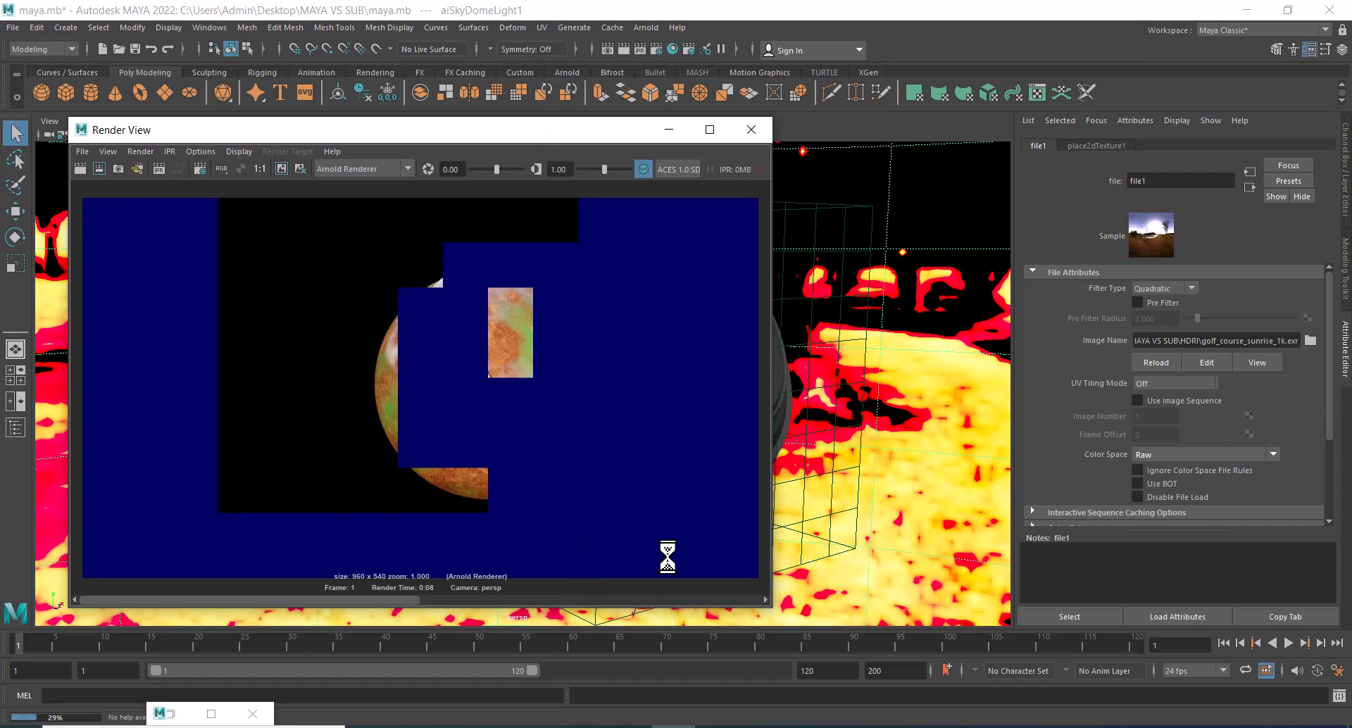
Render the sphere in the Arnold RenderView, move that window off the attribute settings and close the old Render View.
left_click(641, 27)
left_click(708, 67)
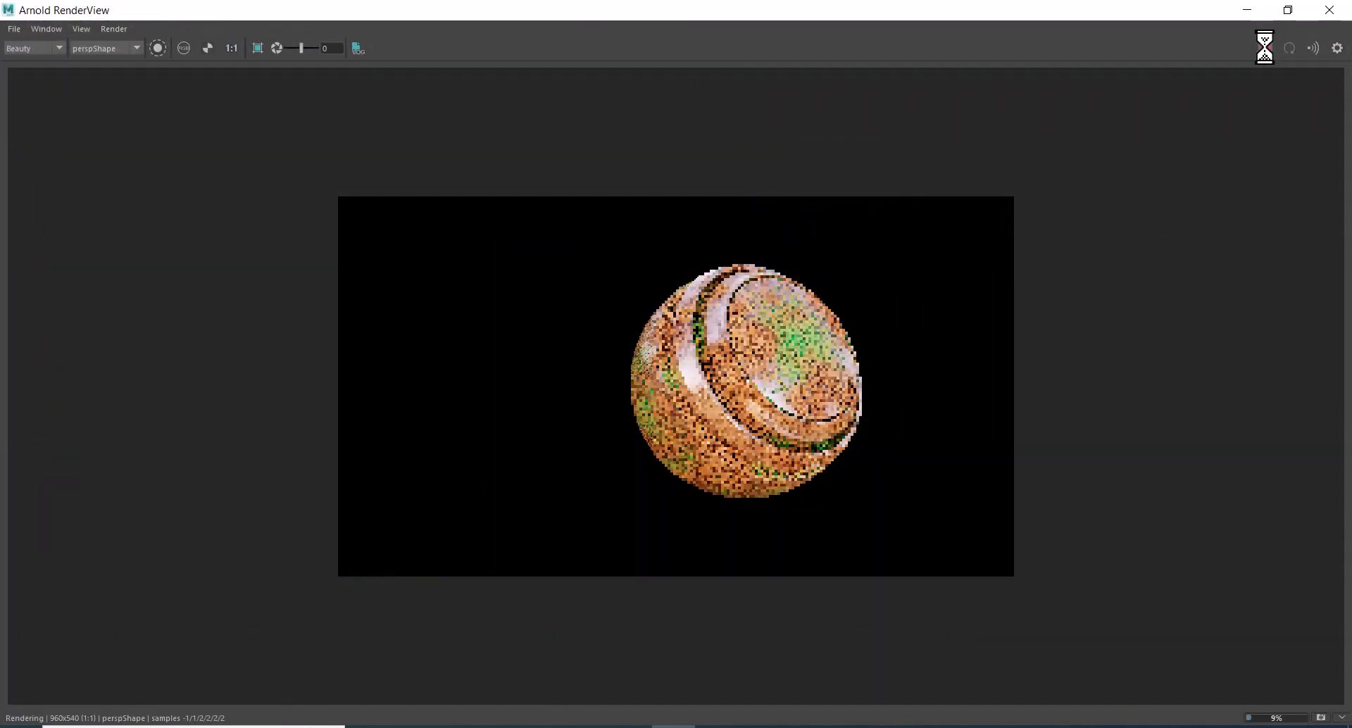
left_click(1288, 10)
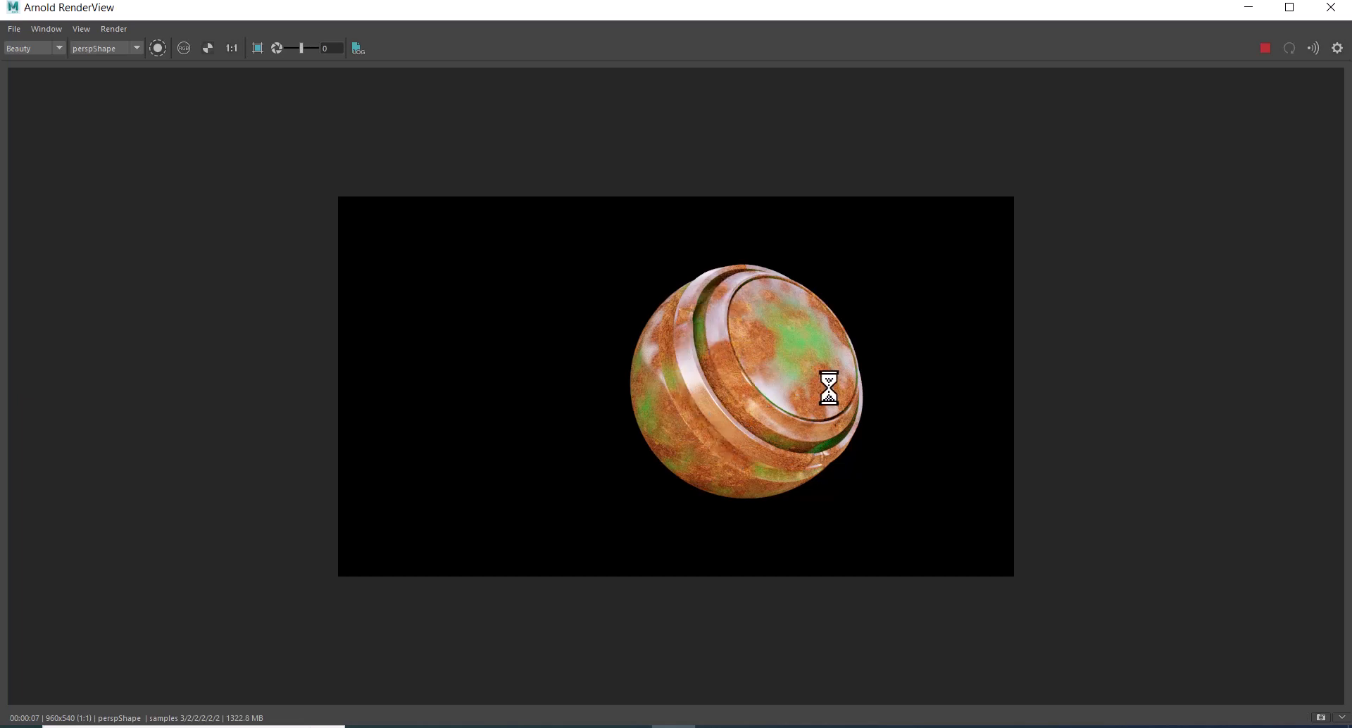
left_click(1290, 7)
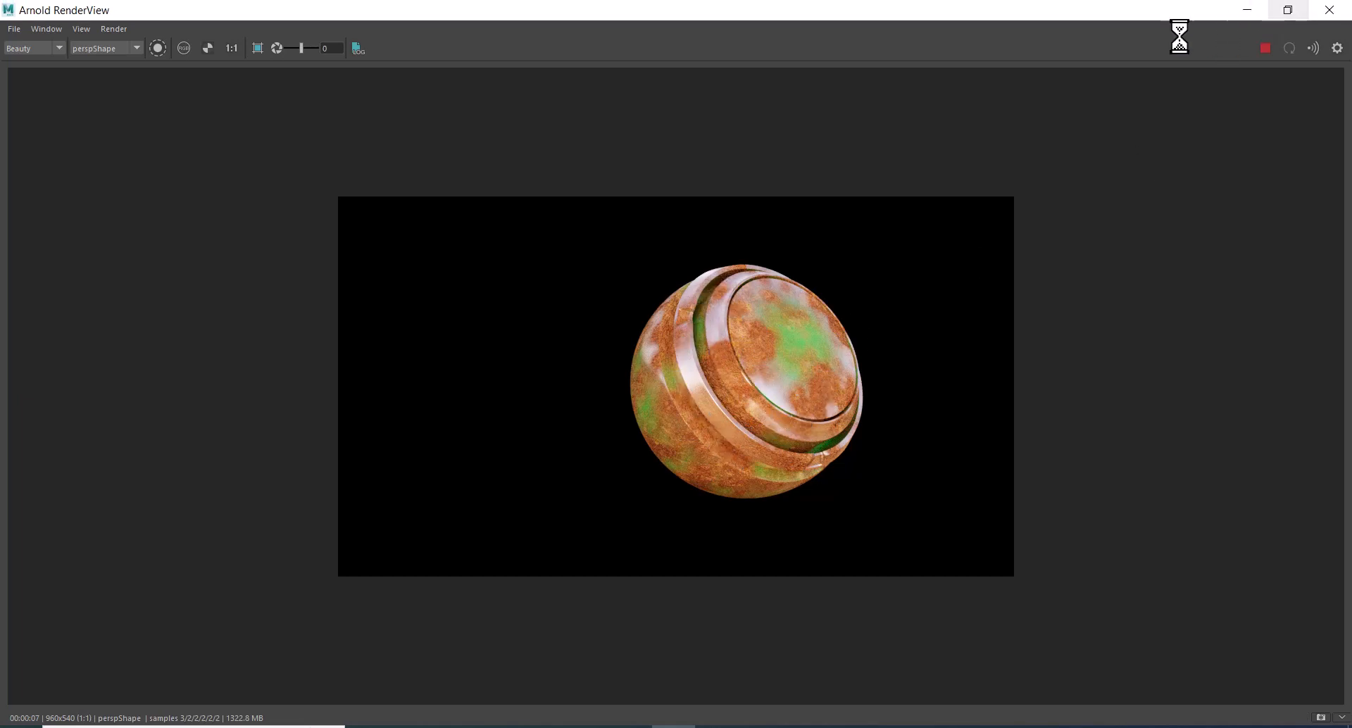
left_click_drag(1073, 18, 691, 411)
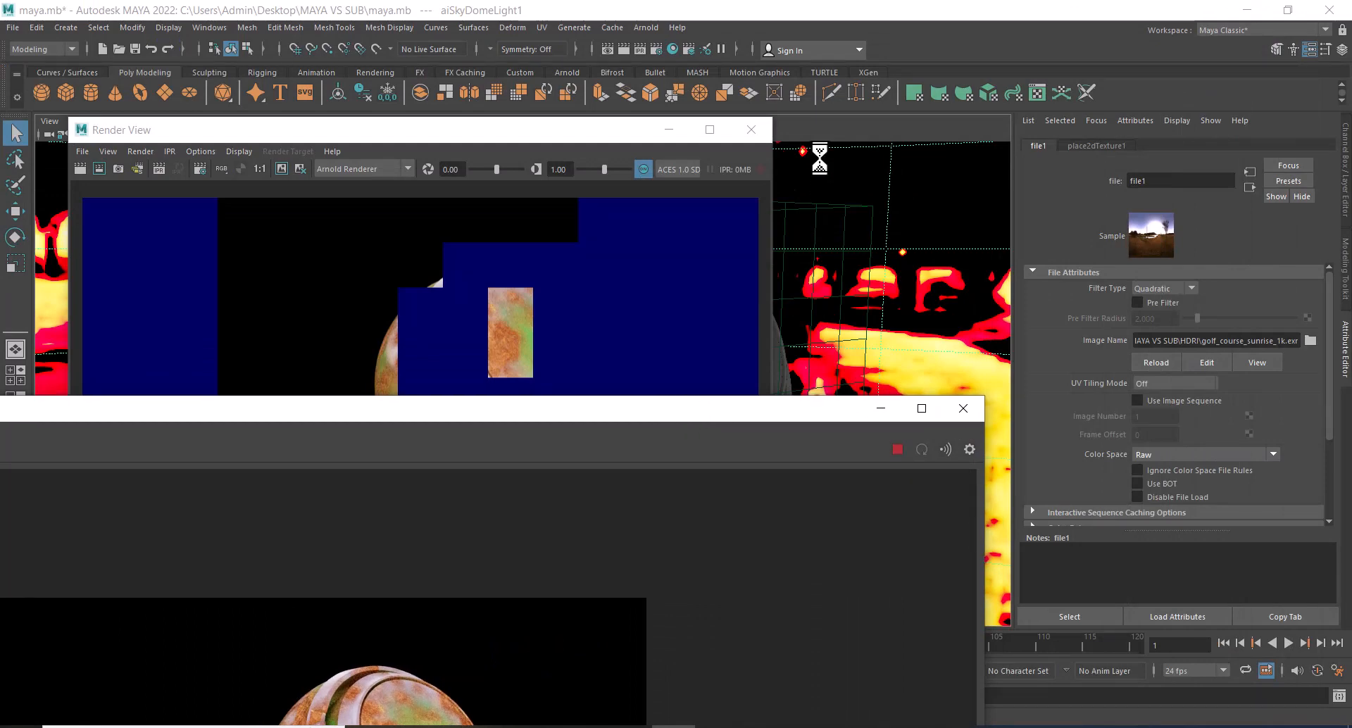
left_click(756, 129)
Preview file1 with vestibule_1k.exr, set its image back to brown_photostudio_02_1k.exr, and maximize the Arnold RenderView.
left_click(1310, 340)
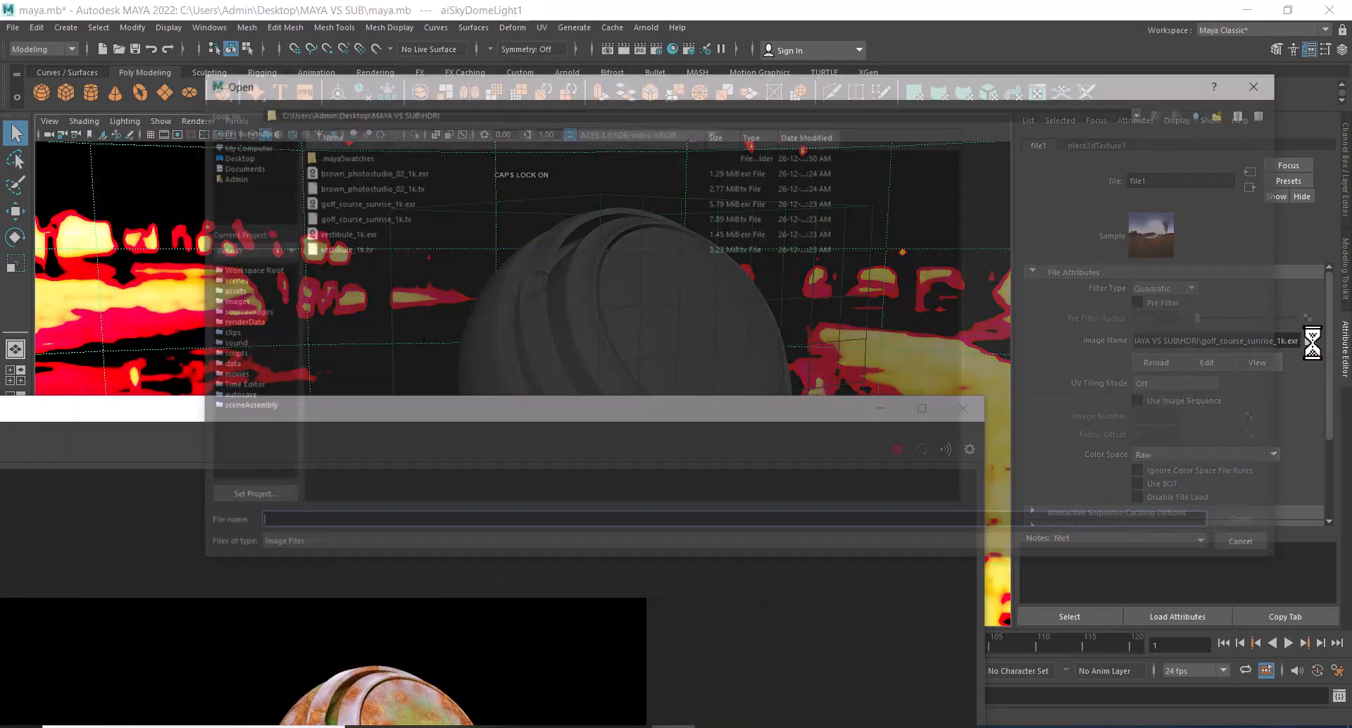
double_click(341, 232)
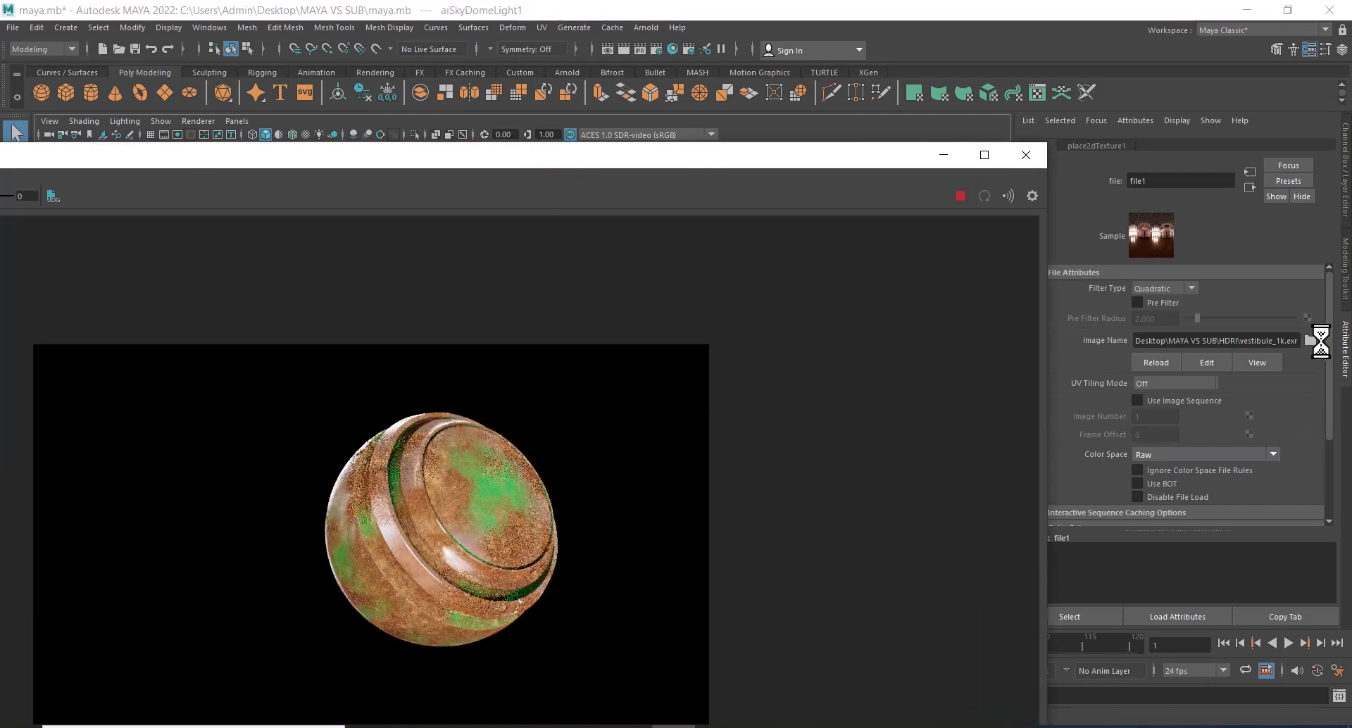
left_click(1312, 343)
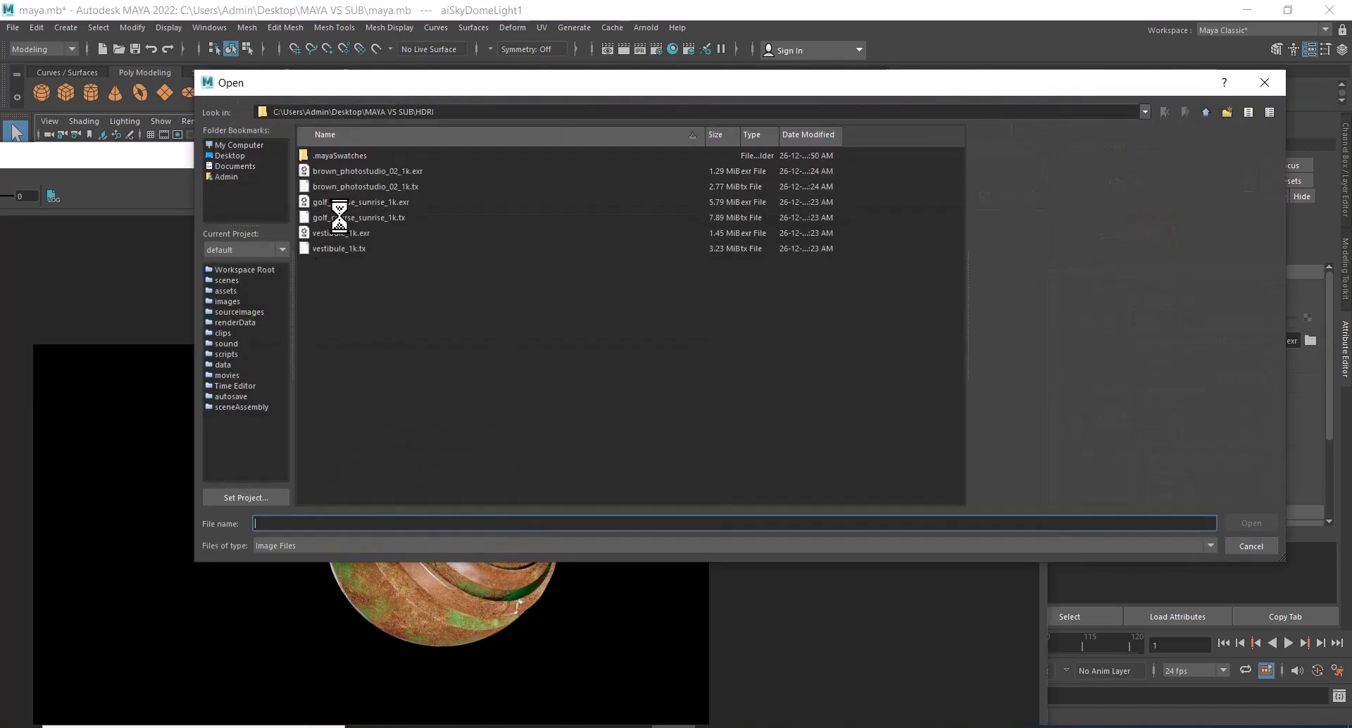
left_click(340, 210)
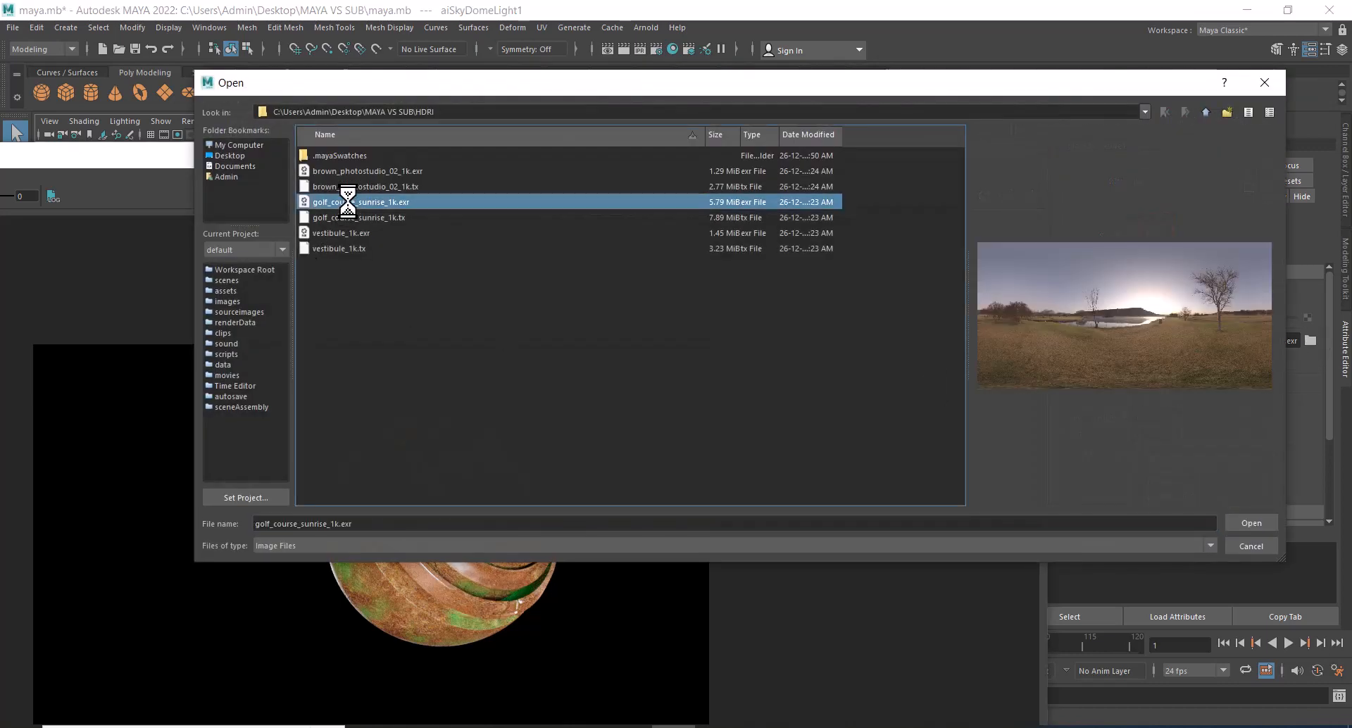
left_click(357, 171)
double_click(357, 170)
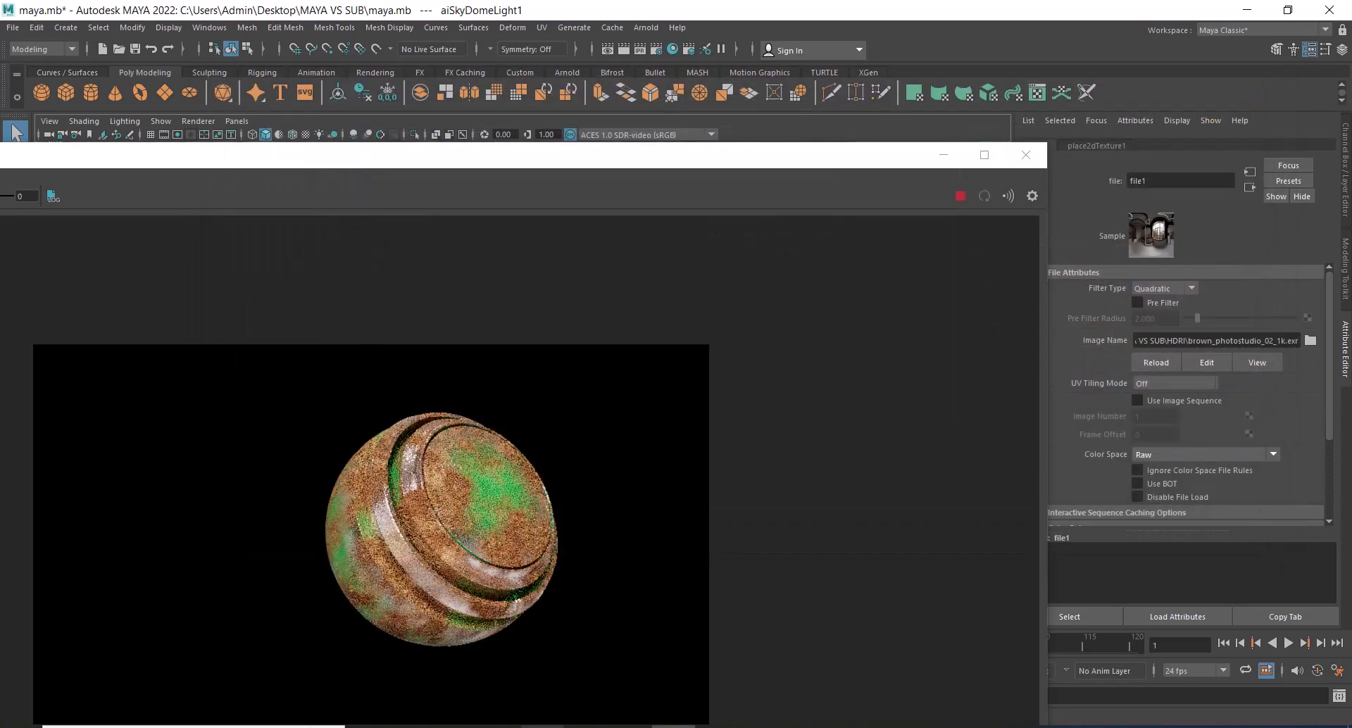
left_click(987, 155)
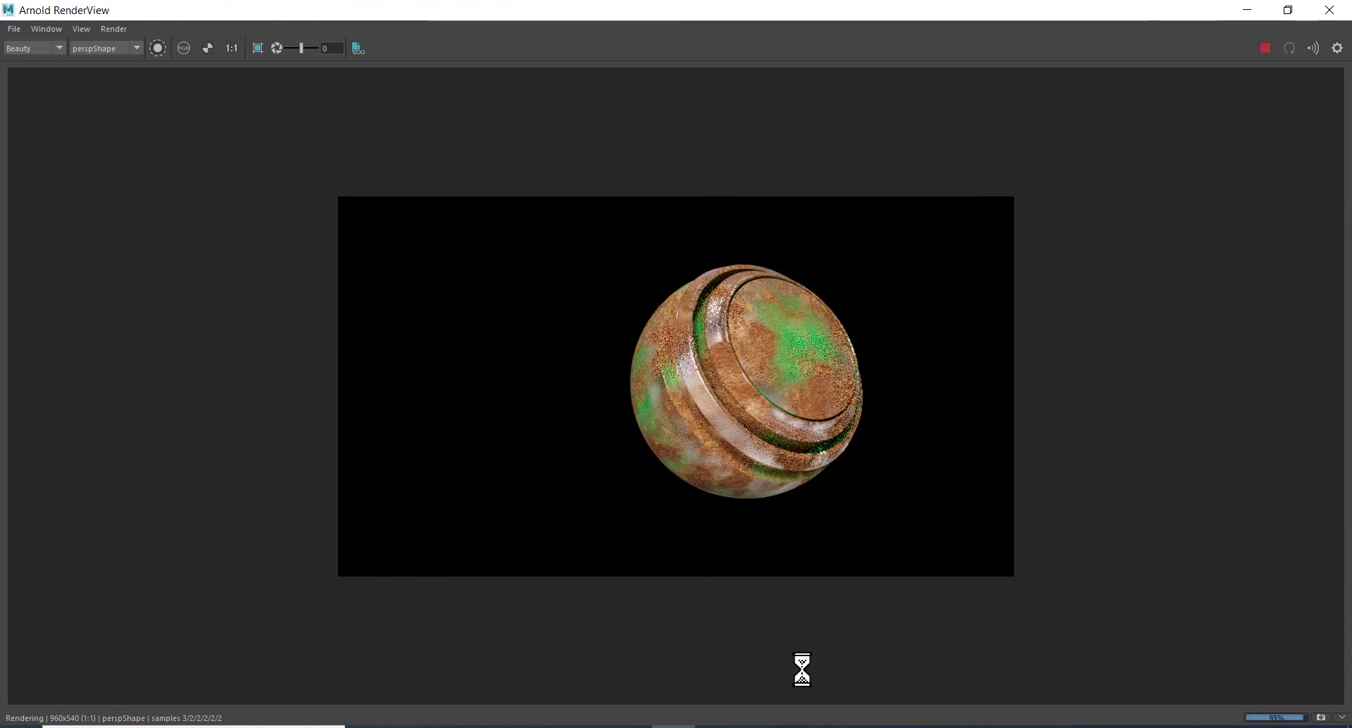